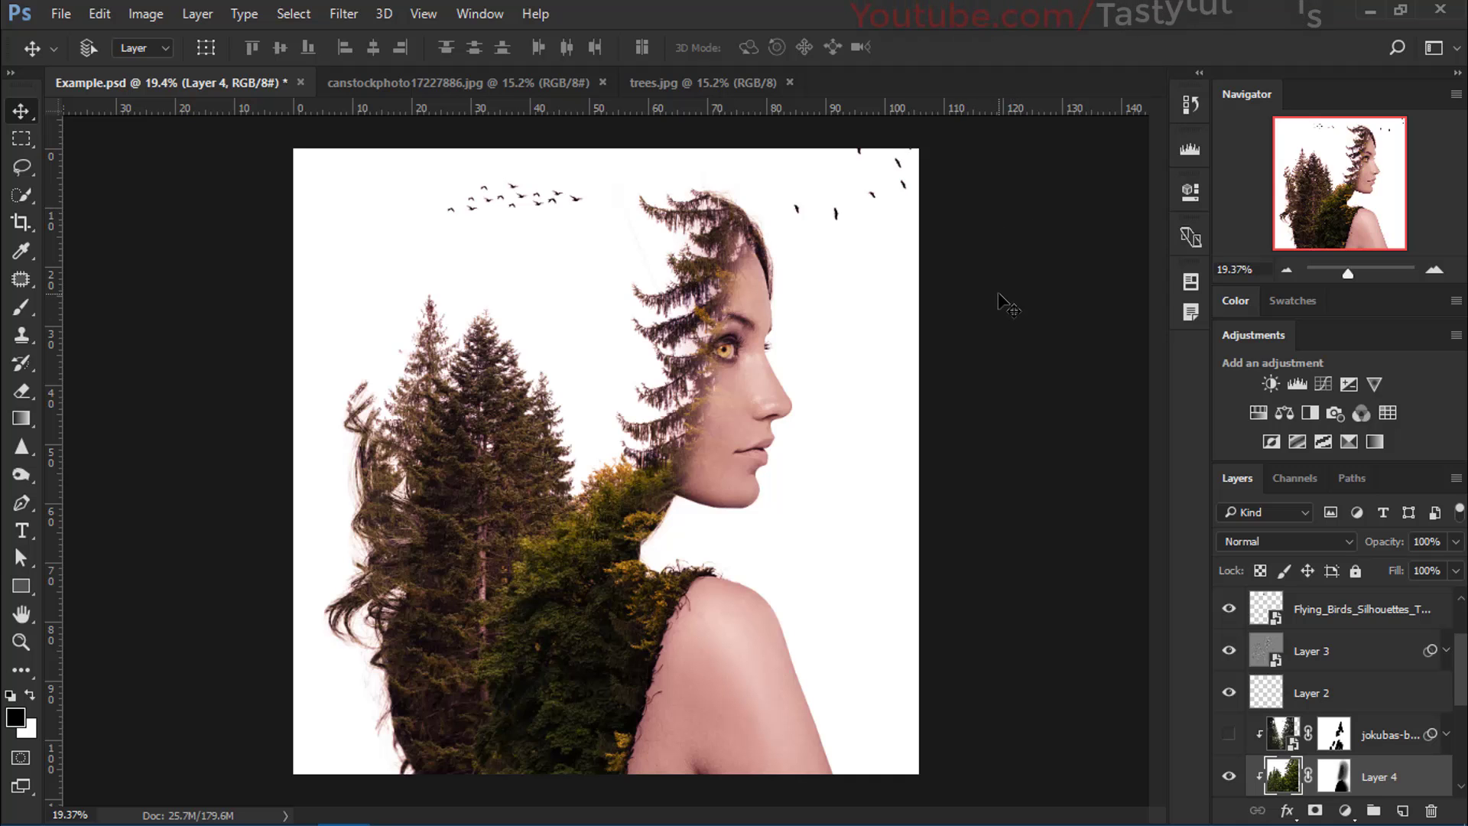
# Step: In Example.psd, hide Layer 4 and show the masked jokubas forest layer to view the alternative double exposure
pyautogui.scroll(1, 837, 387)
pyautogui.scroll(-2, 837, 388)
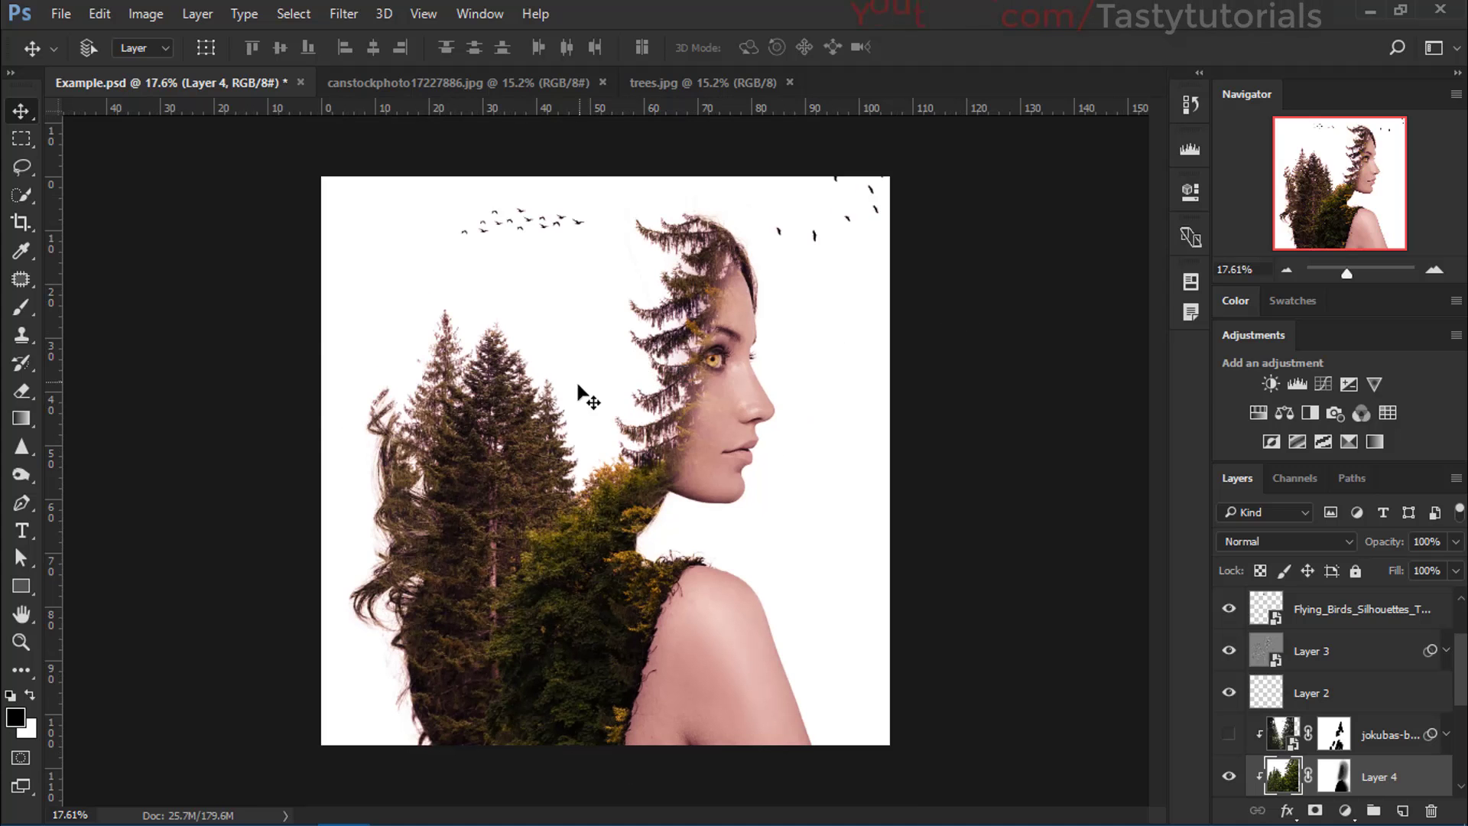
pyautogui.scroll(-2, 1298, 608)
pyautogui.click(1228, 693)
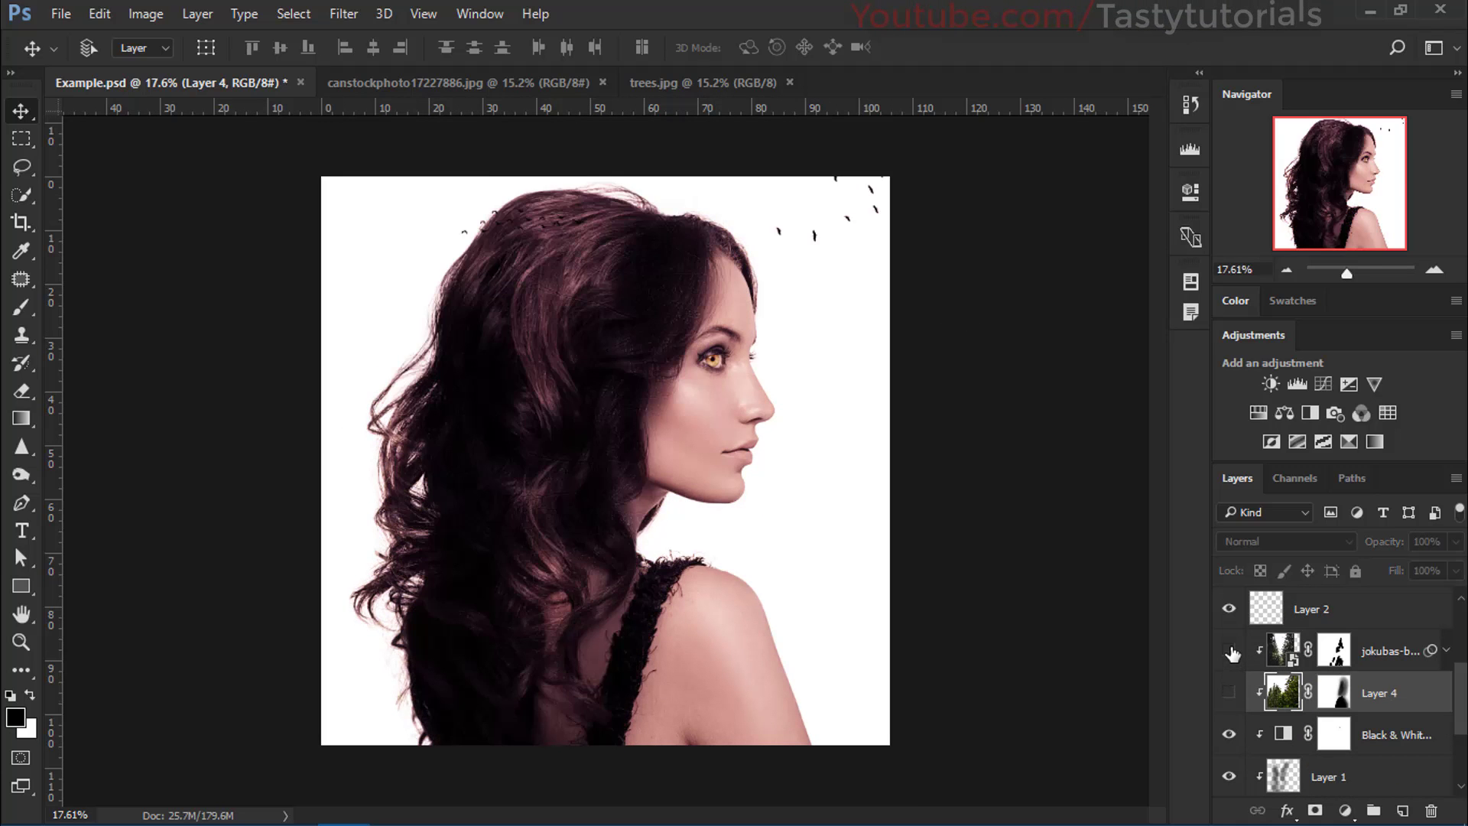
pyautogui.click(1228, 651)
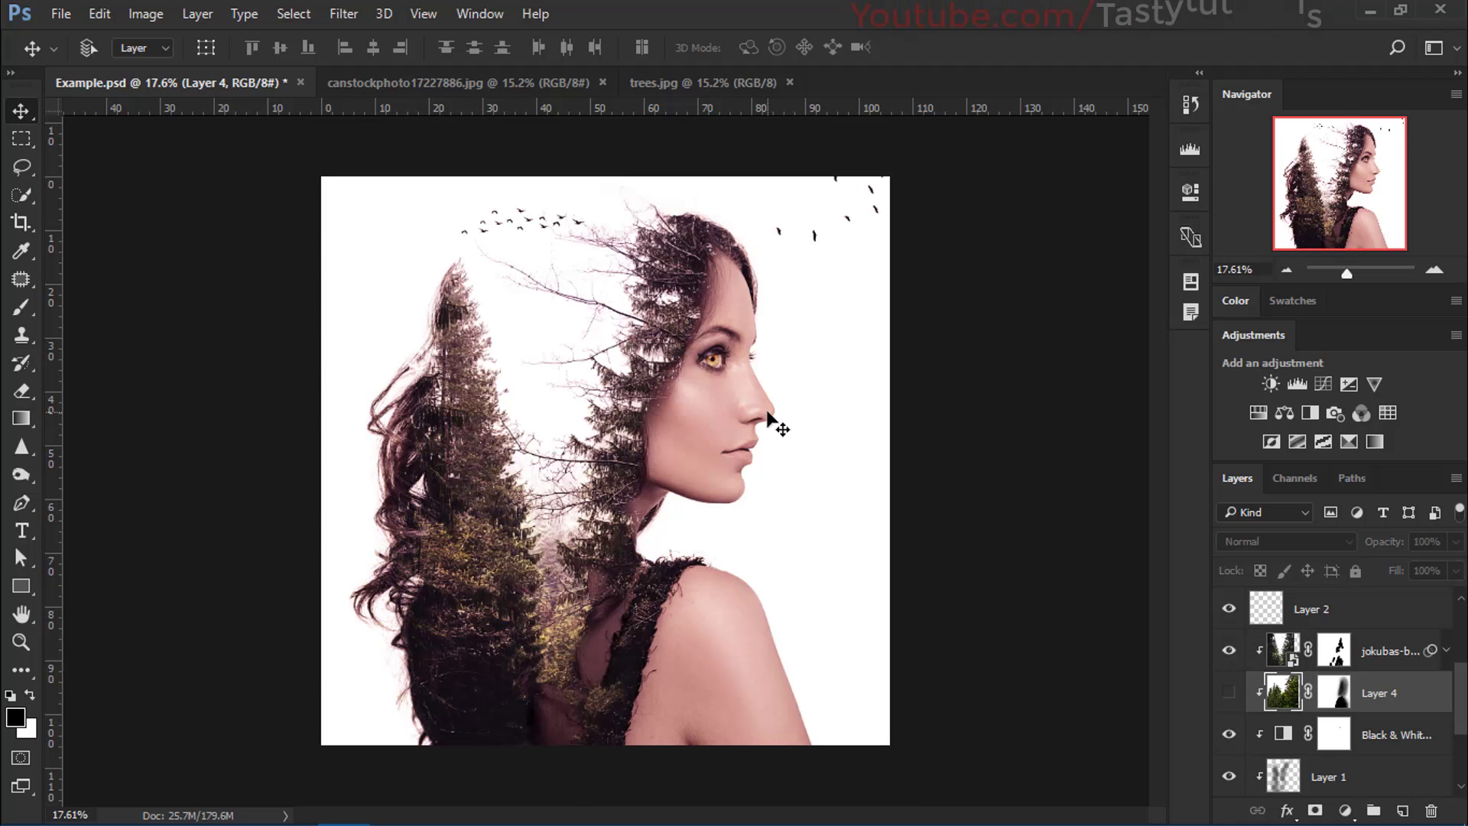
pyautogui.scroll(2, 770, 419)
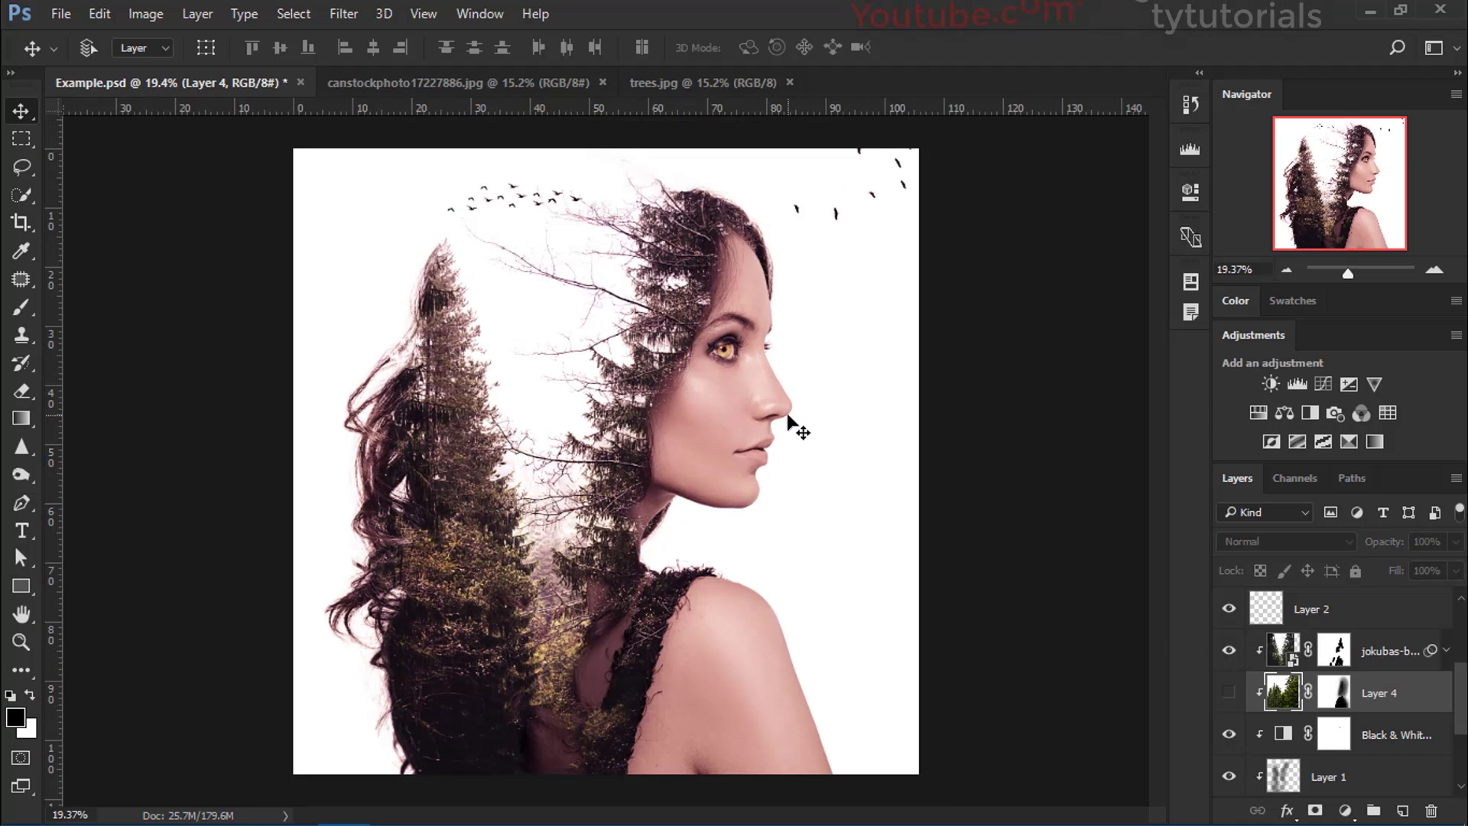
# Step: Hide the jokubas forest layer, restore Layer 4, and toggle Layer 4 and Layer 1 to compare their effect
pyautogui.click(1227, 652)
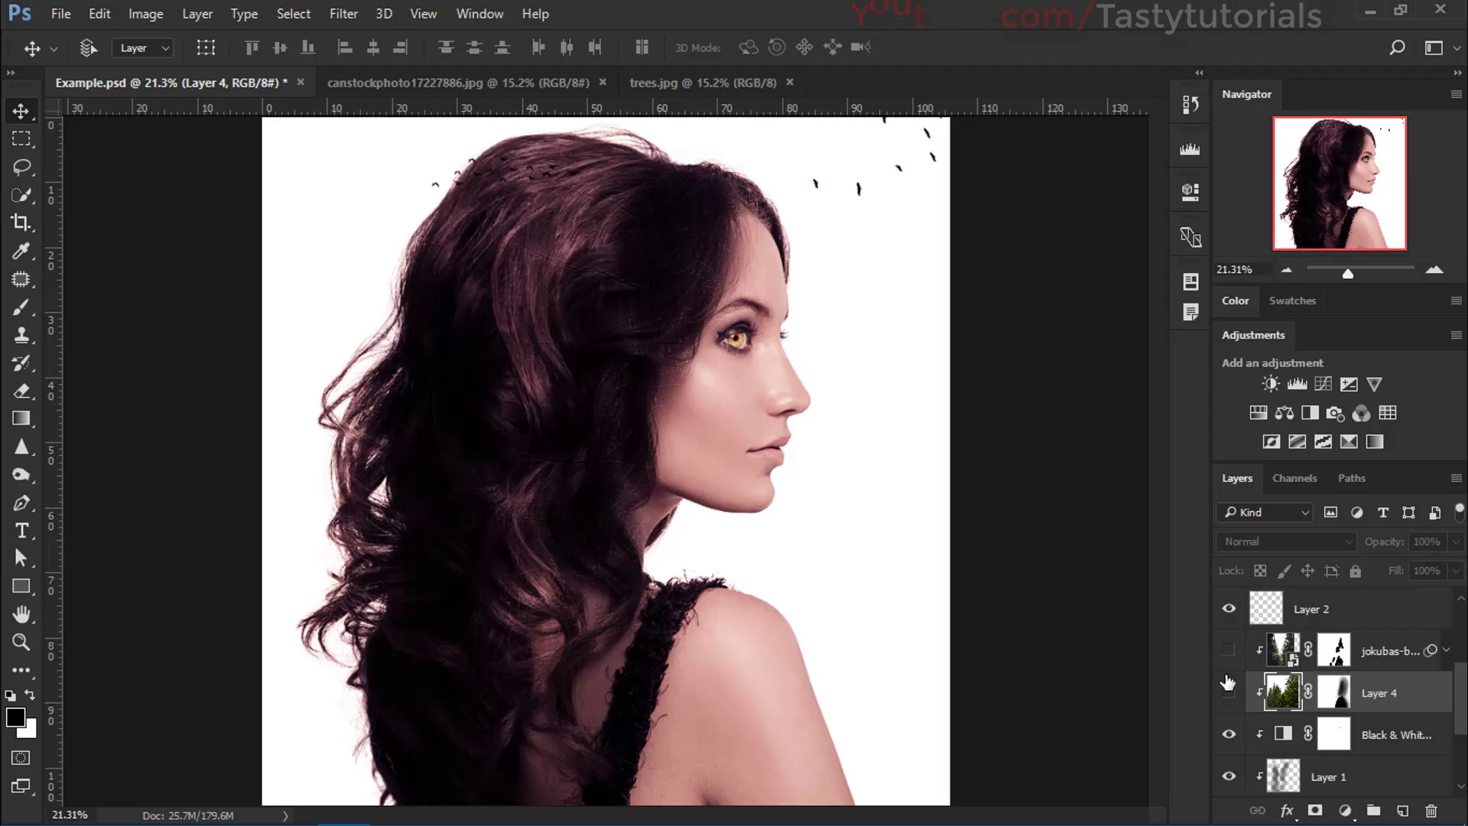
pyautogui.click(1227, 691)
pyautogui.click(1227, 690)
pyautogui.click(1227, 689)
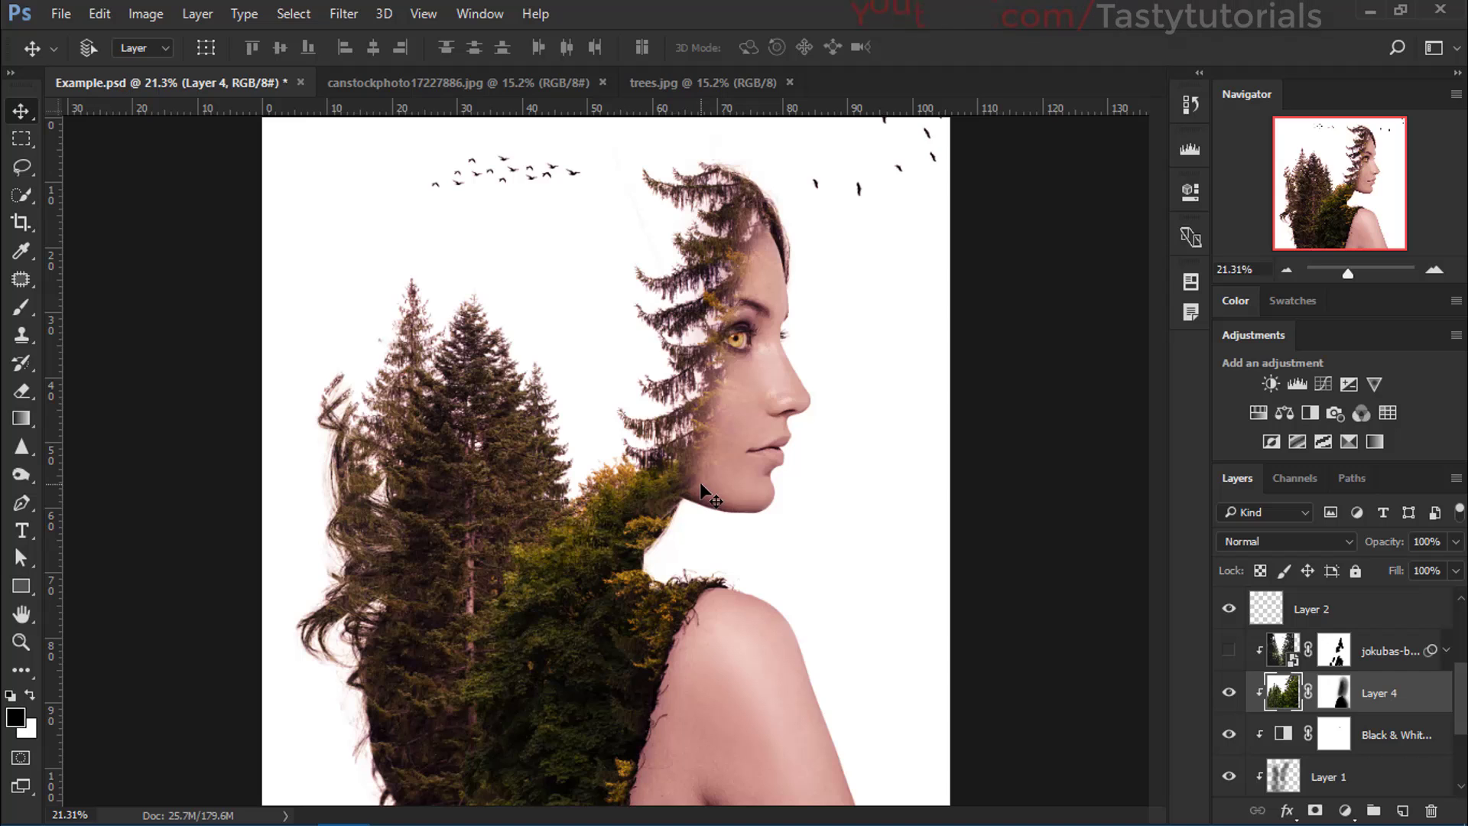
pyautogui.keyDown('alt'); pyautogui.click(1255, 683); pyautogui.keyUp('alt')
pyautogui.click(1230, 777)
pyautogui.click(1230, 777)
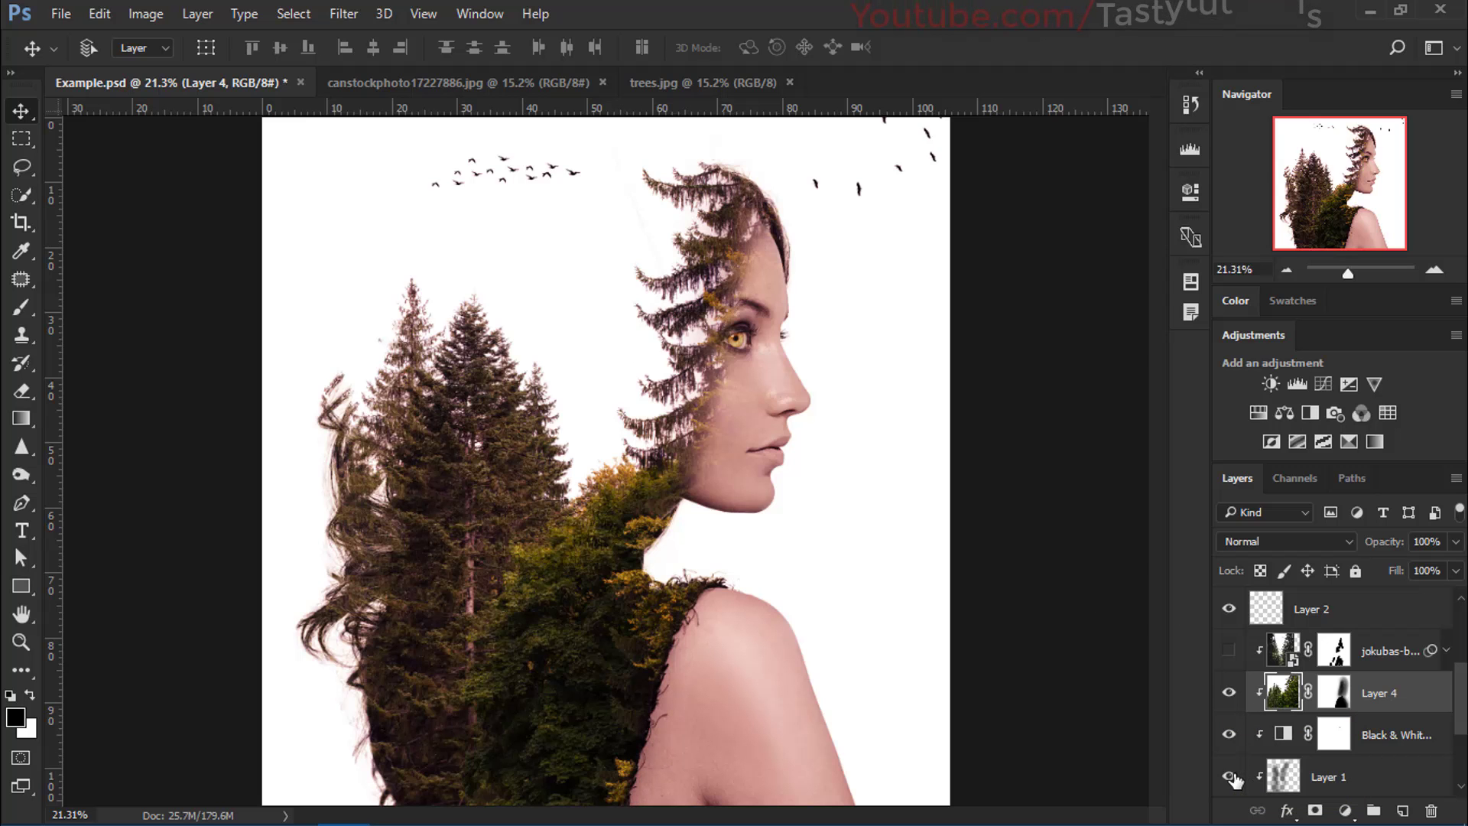
# Step: Examine the original portrait in canstockphoto17227886.jpg and compare it with the Example.psd composite
pyautogui.click(435, 85)
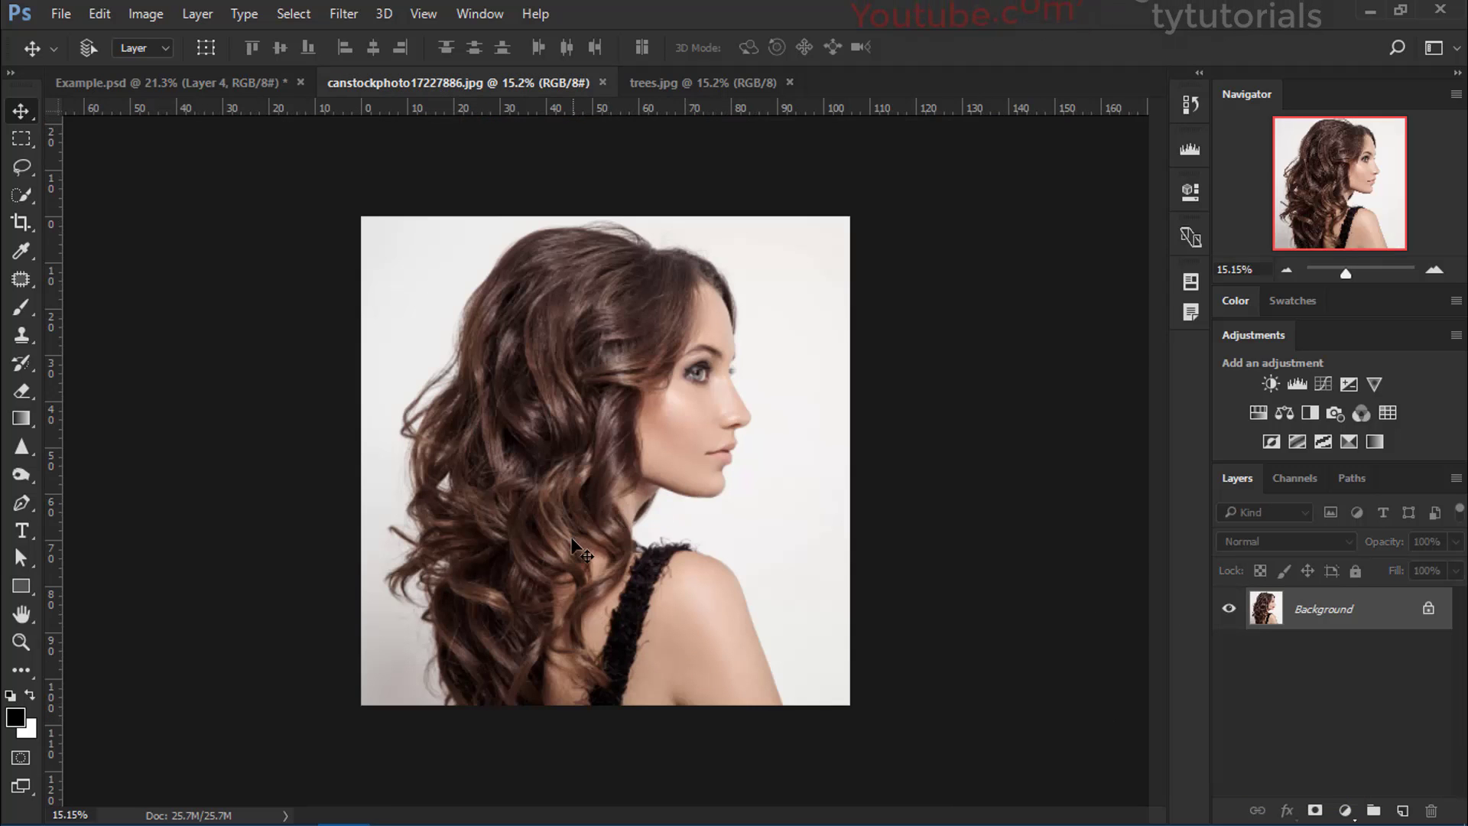
pyautogui.scroll(2, 573, 544)
pyautogui.scroll(-1, 592, 478)
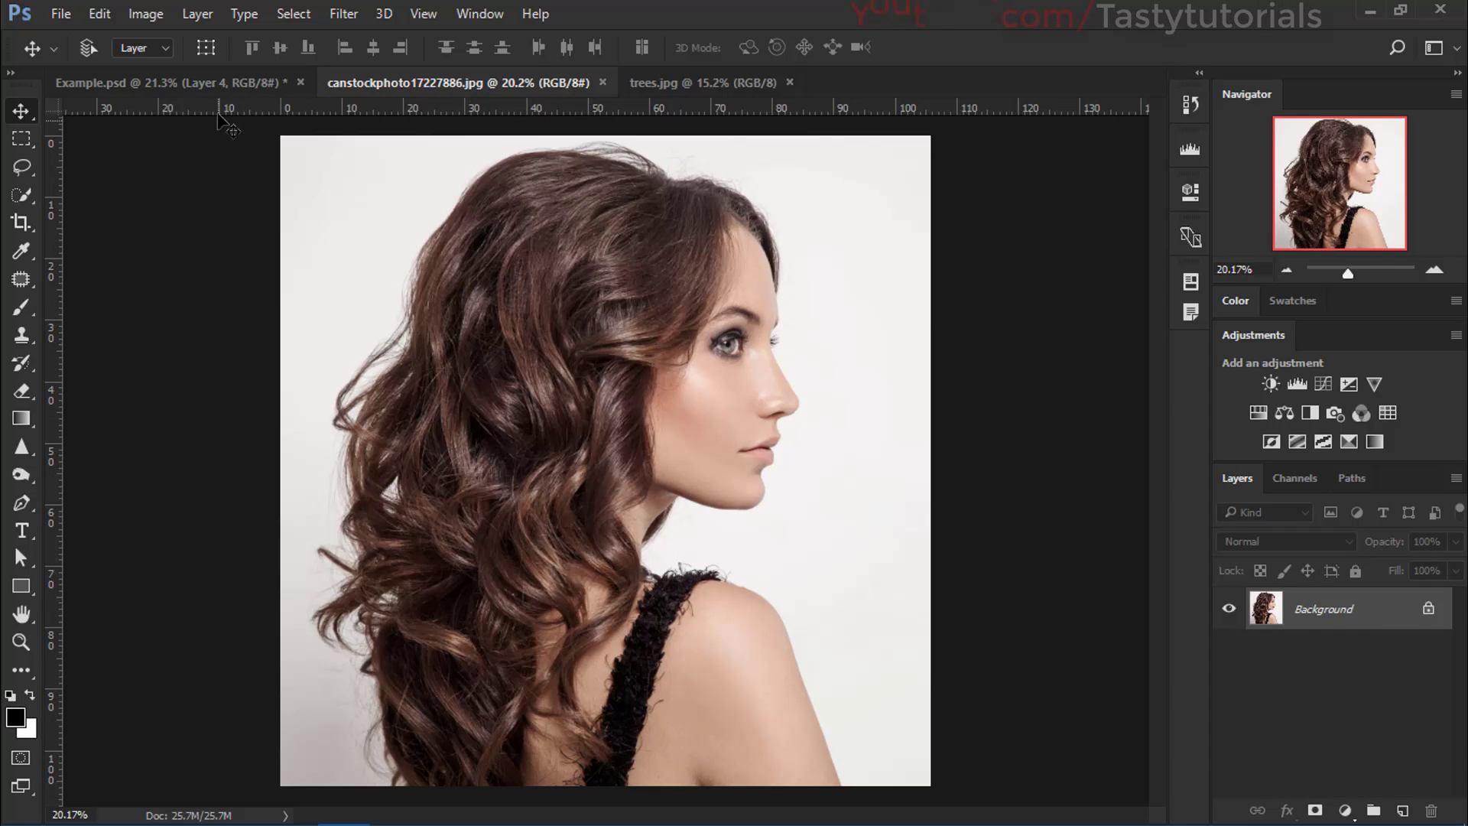
pyautogui.click(217, 90)
pyautogui.click(434, 84)
pyautogui.scroll(-1, 566, 336)
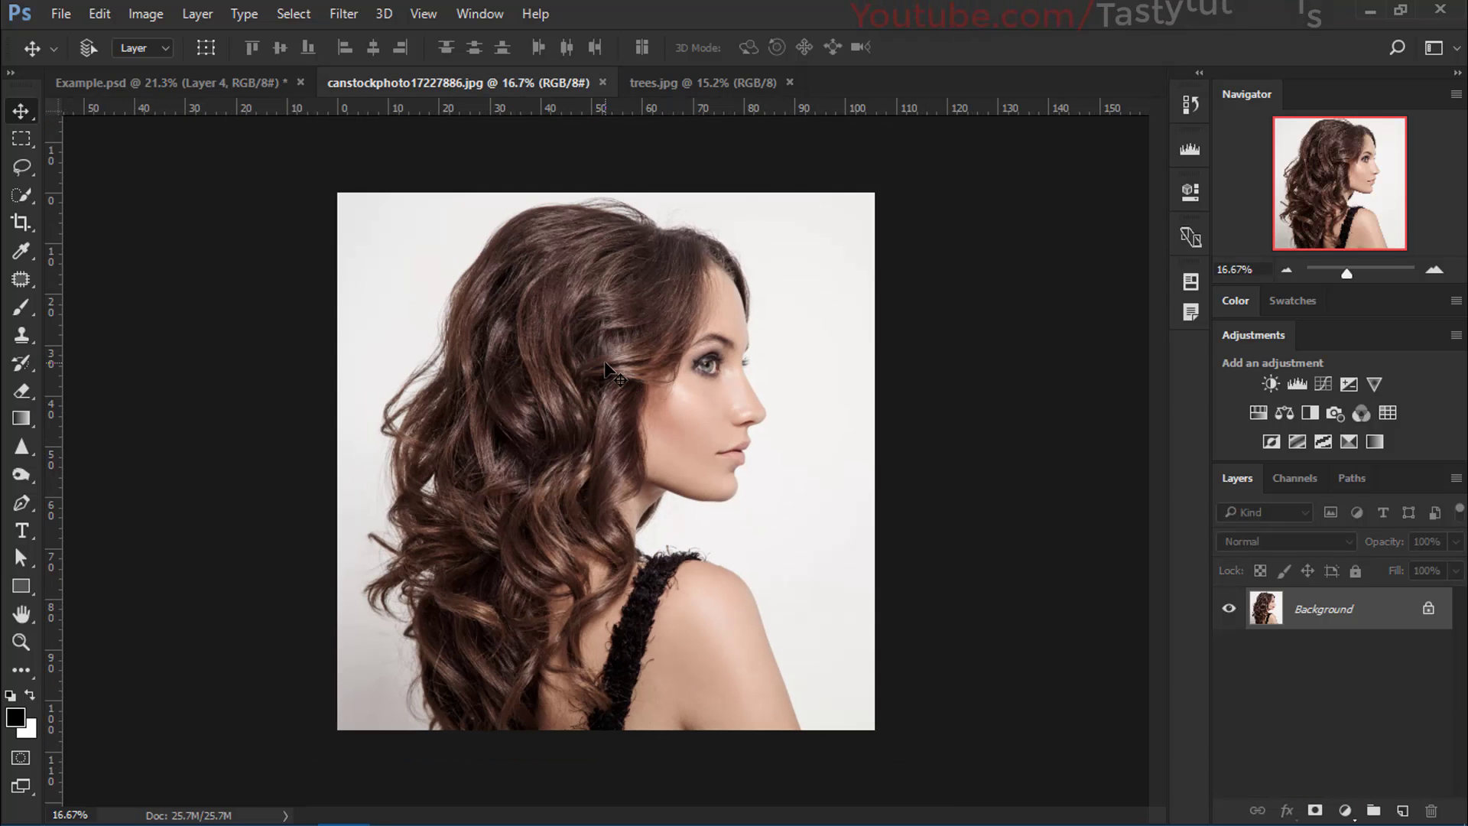
# Step: Extend the portrait canvas with a content-aware Crop, adding about 10 cm at each side and about 8 cm above the head
pyautogui.scroll(1, 604, 356)
pyautogui.press('c')
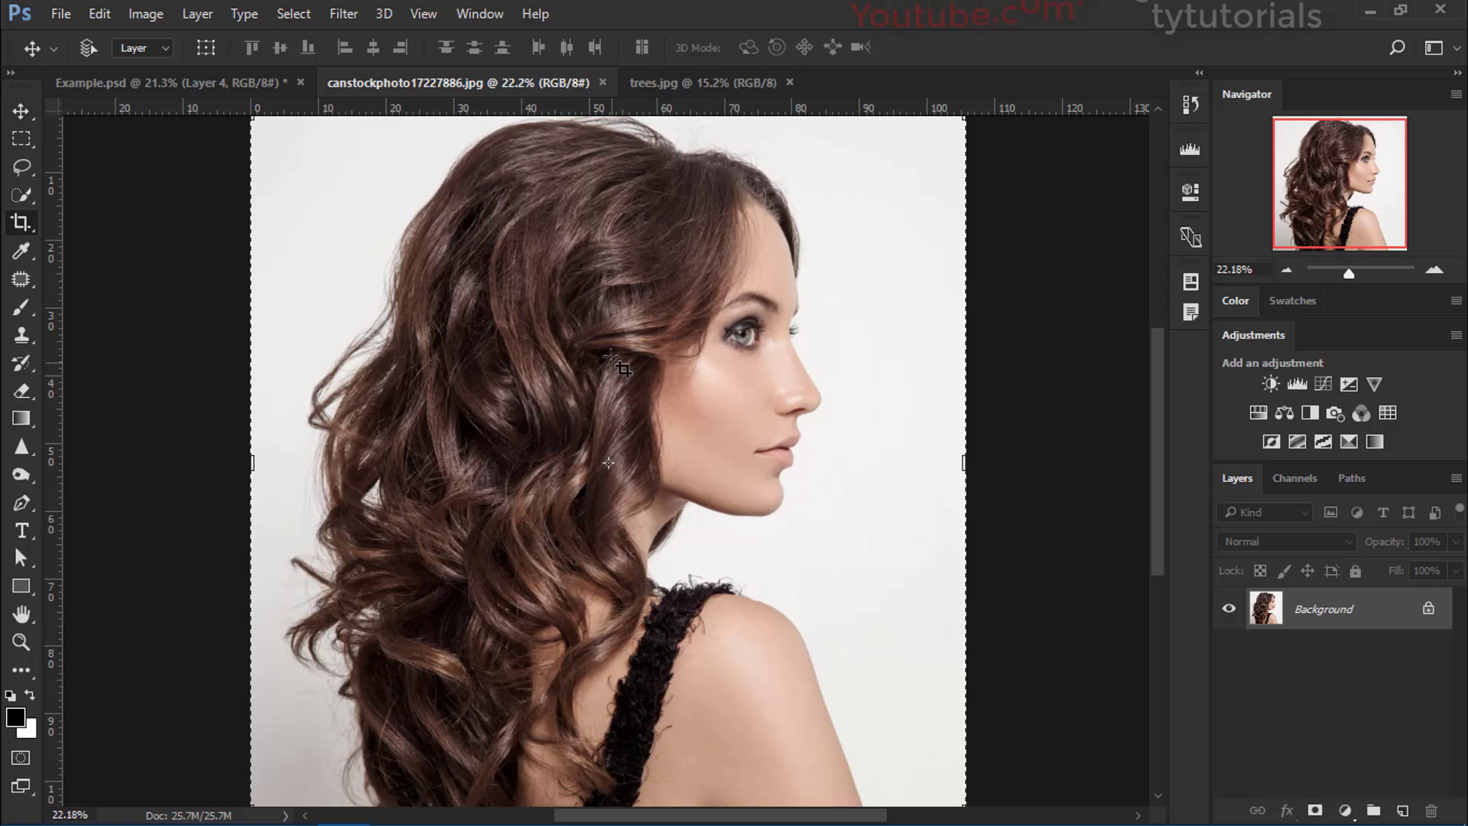
pyautogui.moveTo(983, 449); pyautogui.dragTo(994, 451)
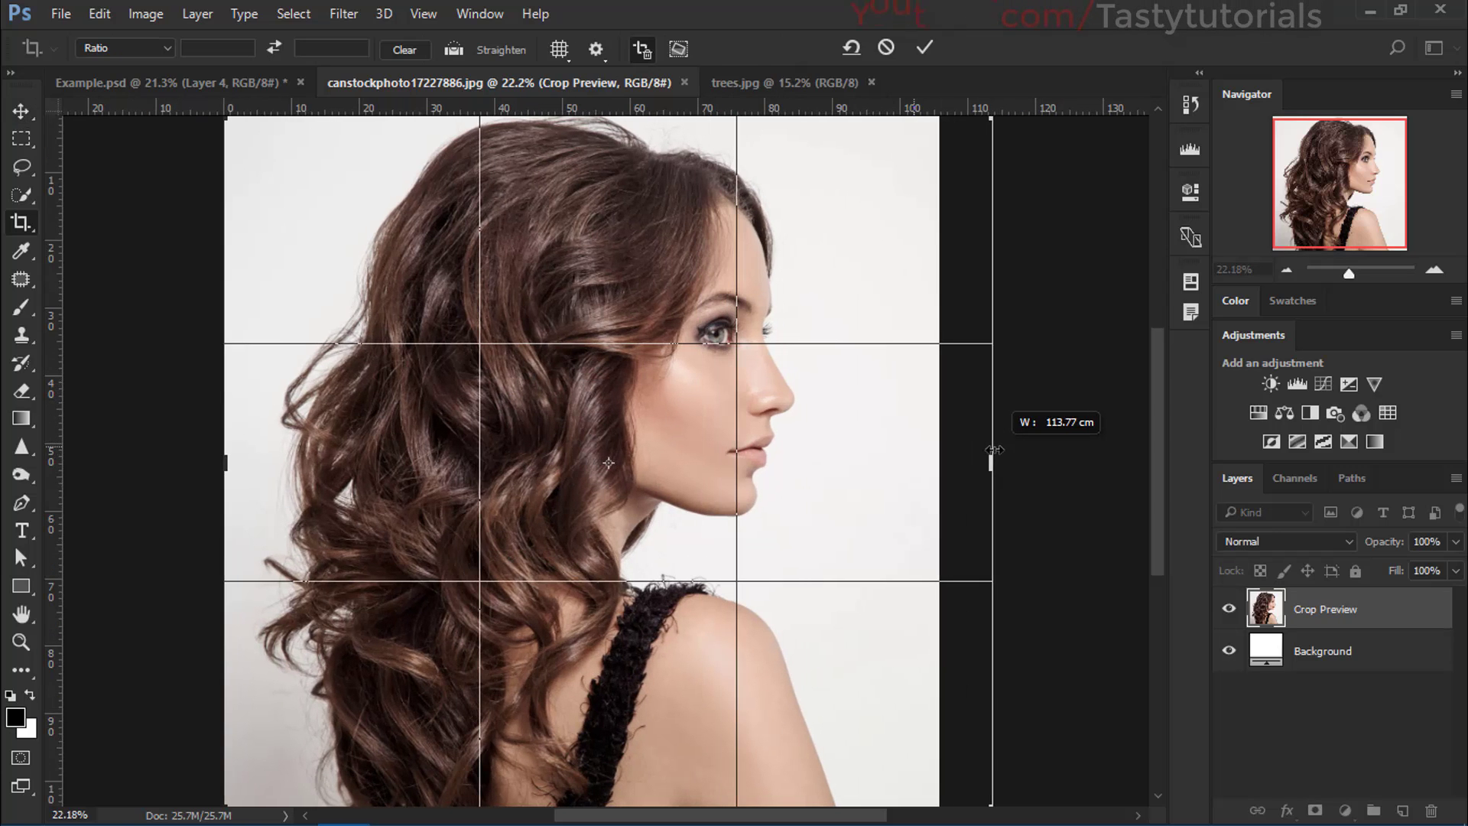
pyautogui.moveTo(224, 466); pyautogui.dragTo(196, 467)
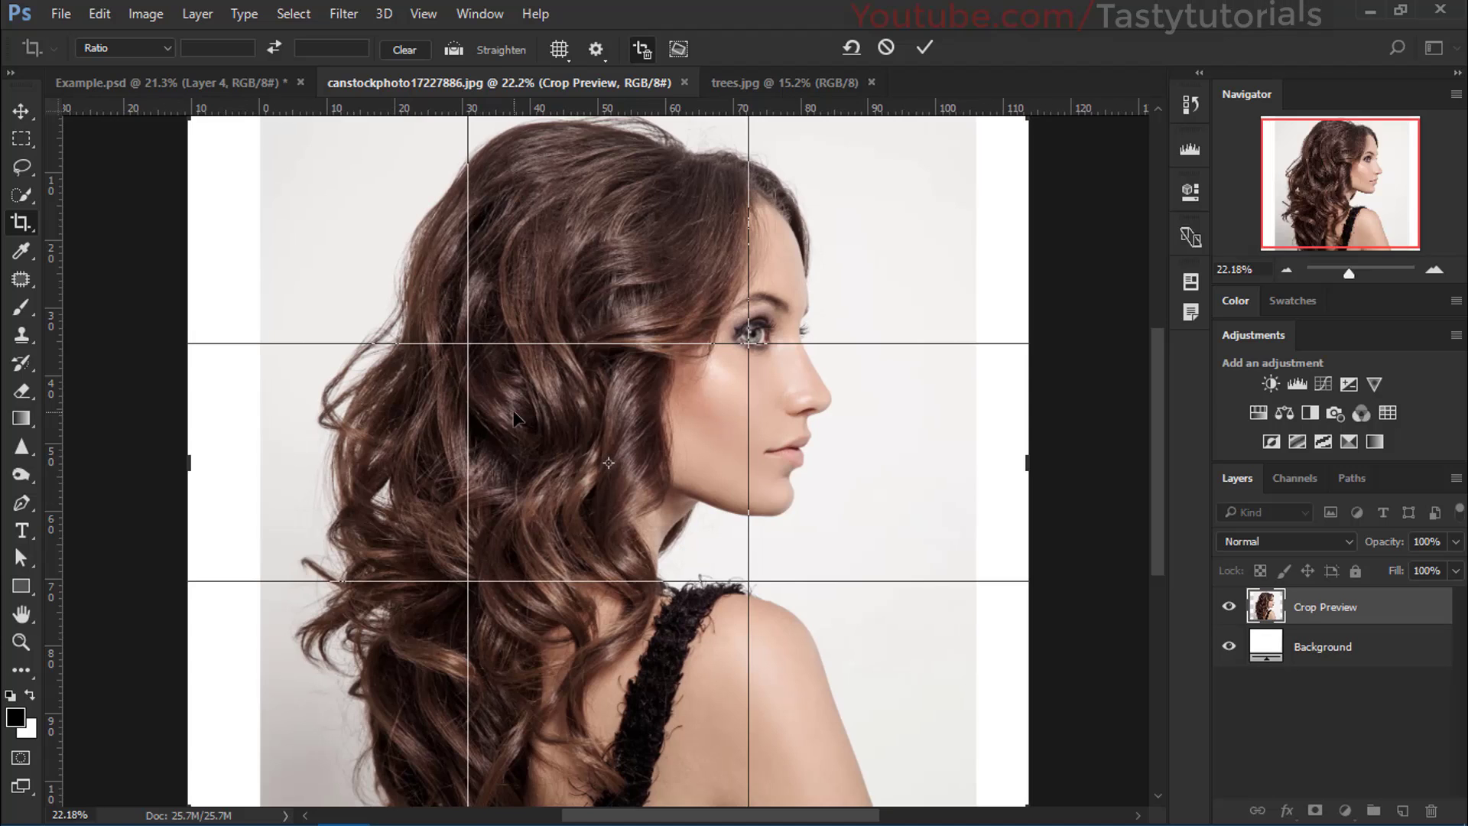
pyautogui.scroll(-1, 622, 209)
pyautogui.moveTo(607, 184); pyautogui.dragTo(608, 157)
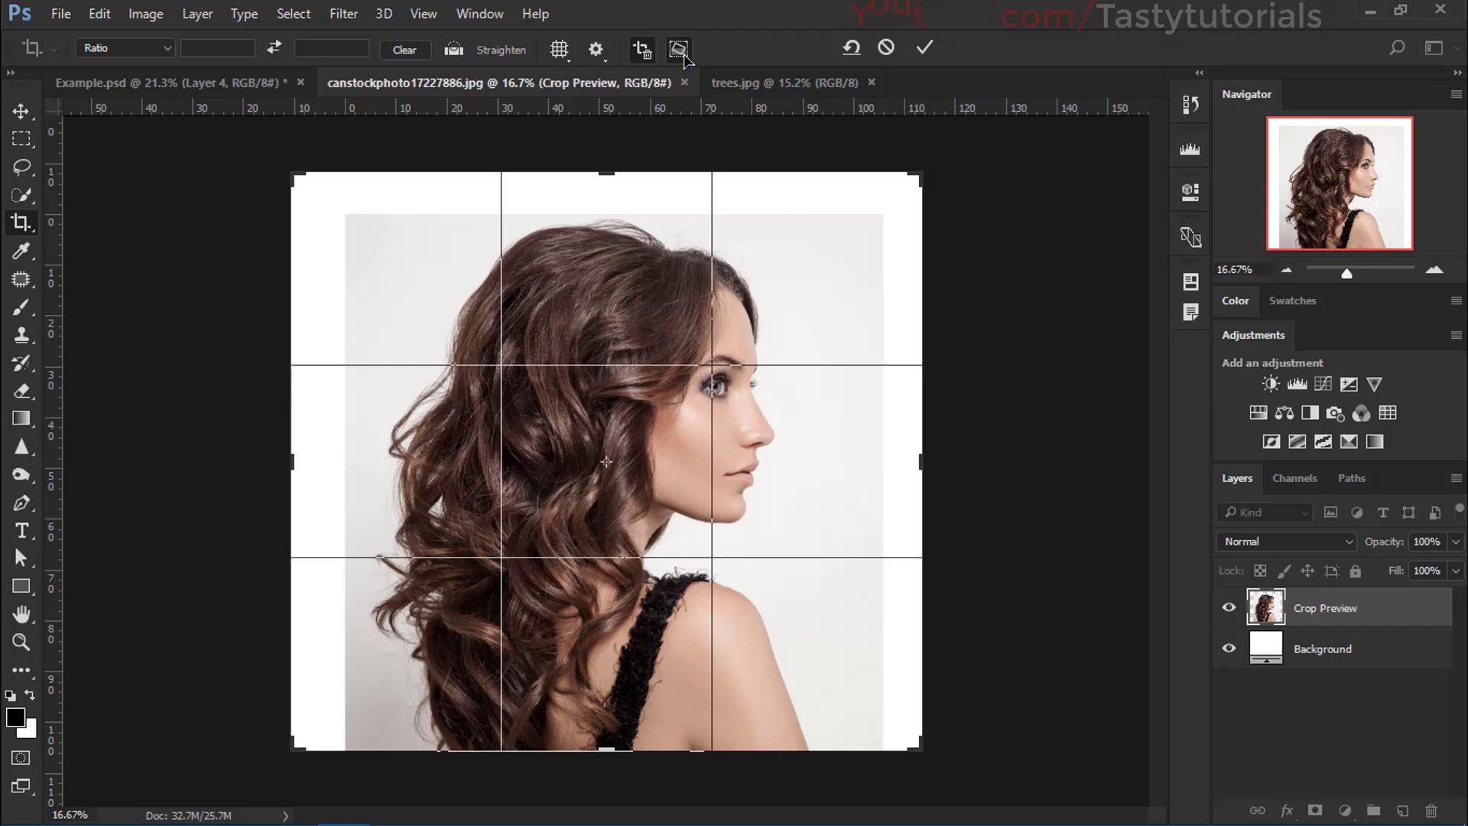
pyautogui.click(924, 48)
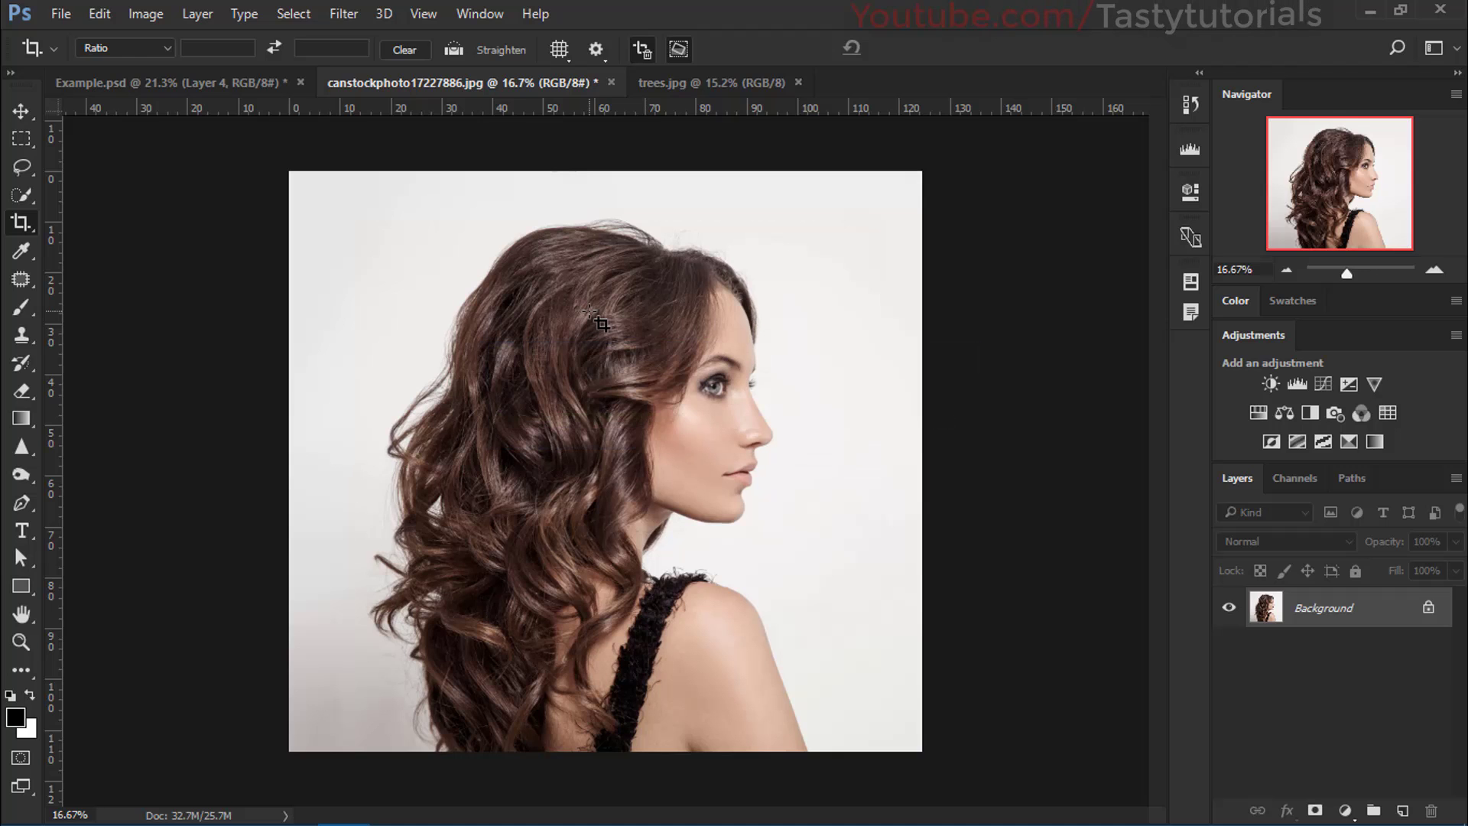
pyautogui.scroll(1, 594, 403)
pyautogui.scroll(-1, 606, 390)
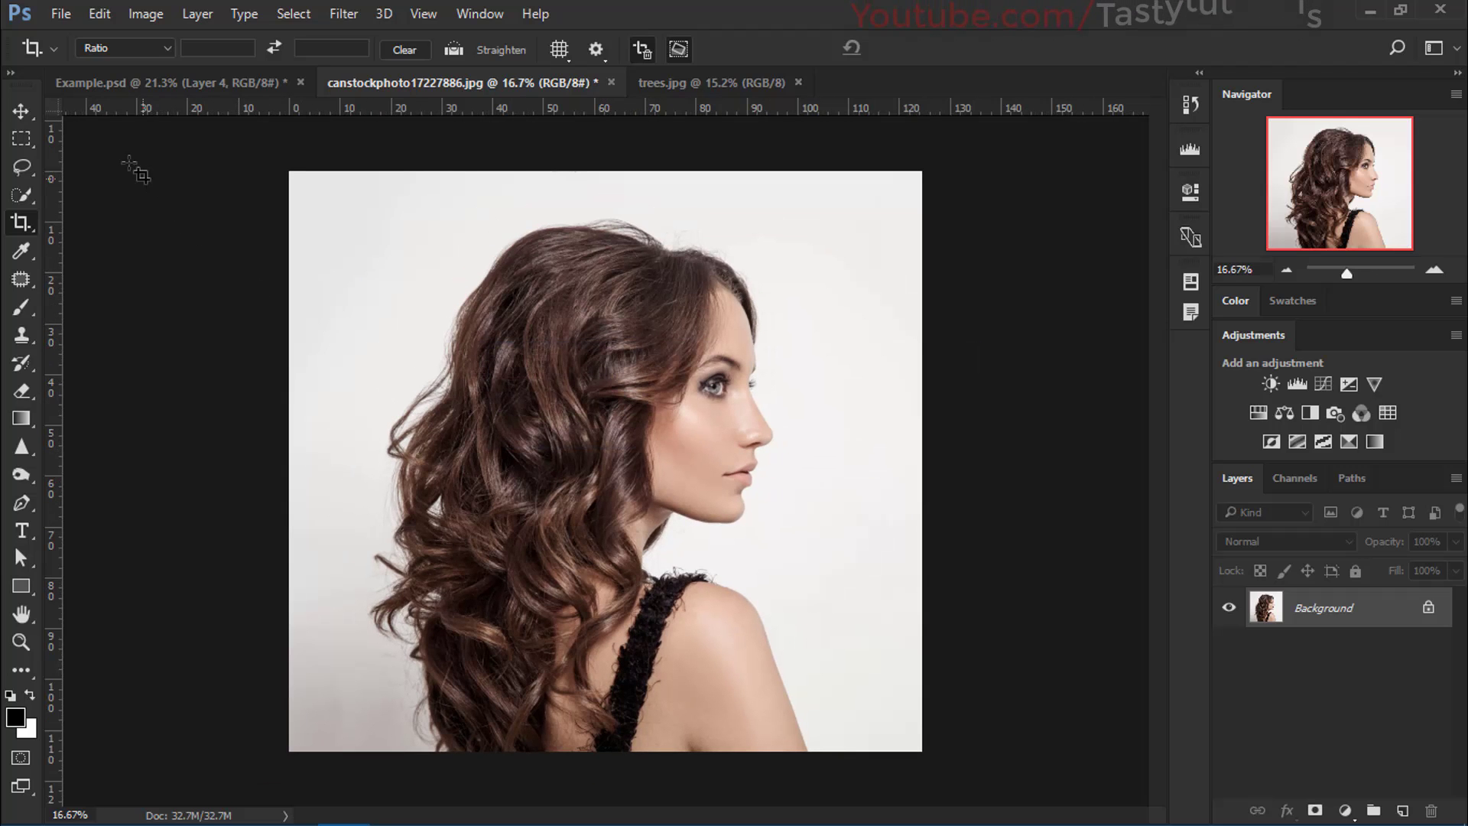
pyautogui.click(21, 110)
pyautogui.scroll(2, 665, 574)
pyautogui.scroll(-1, 665, 574)
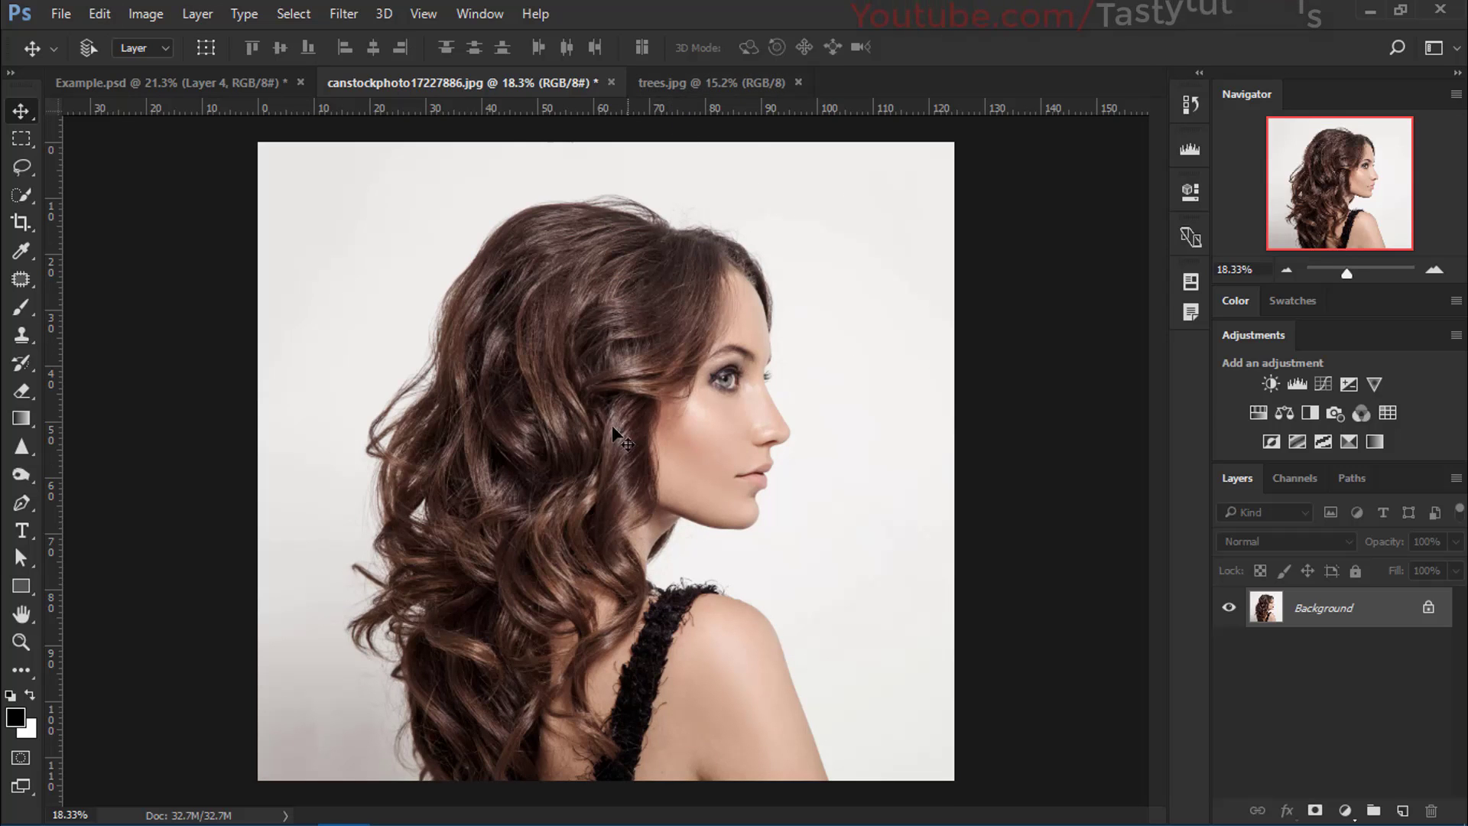
pyautogui.scroll(1, 581, 443)
pyautogui.scroll(-1, 566, 452)
pyautogui.scroll(-1, 562, 448)
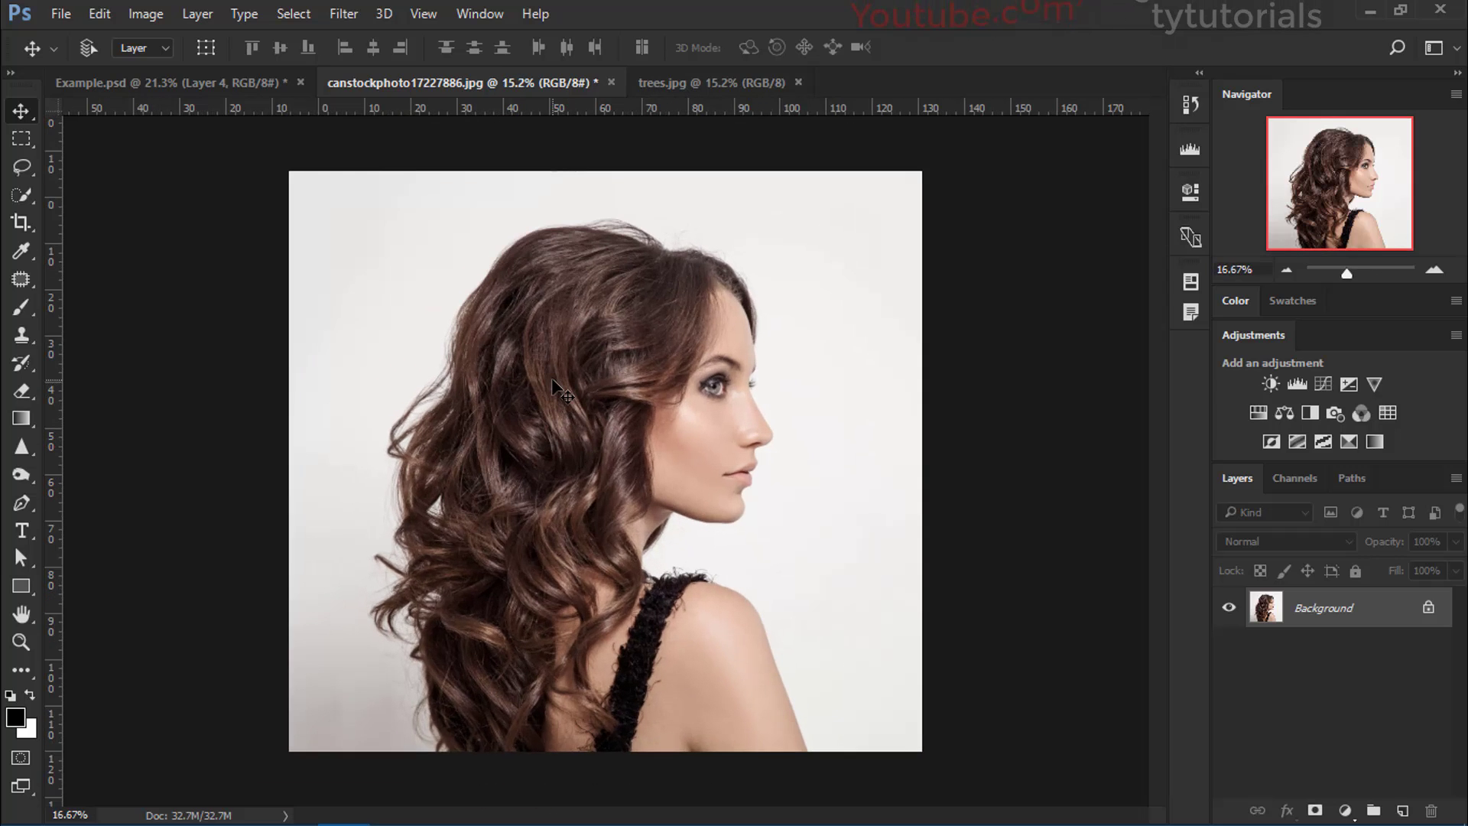
pyautogui.scroll(1, 552, 378)
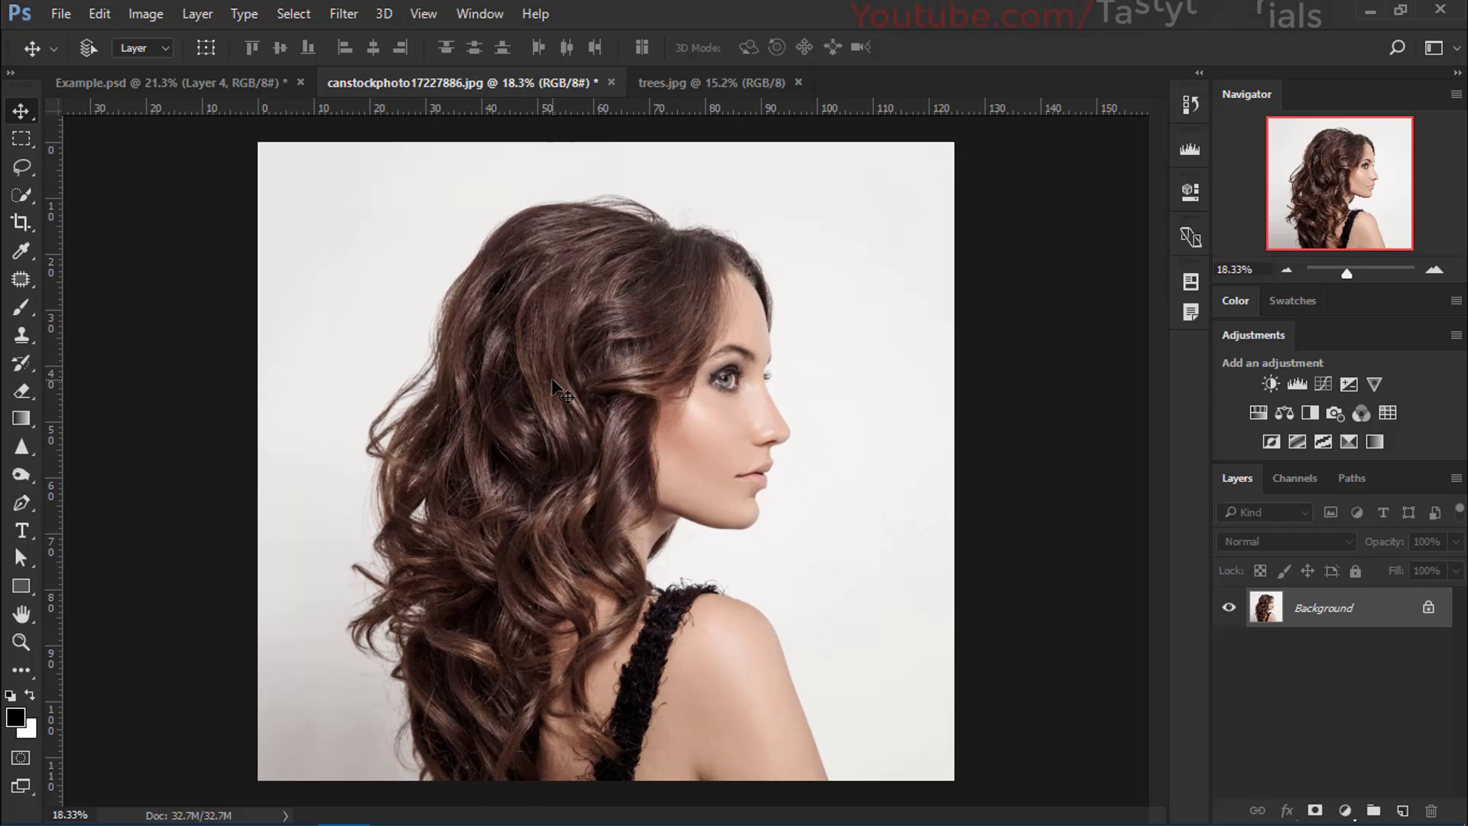
# Step: Select the woman's hair, face, shoulder and dress with the Quick Selection tool, checking the outline along the curls
pyautogui.click(24, 193)
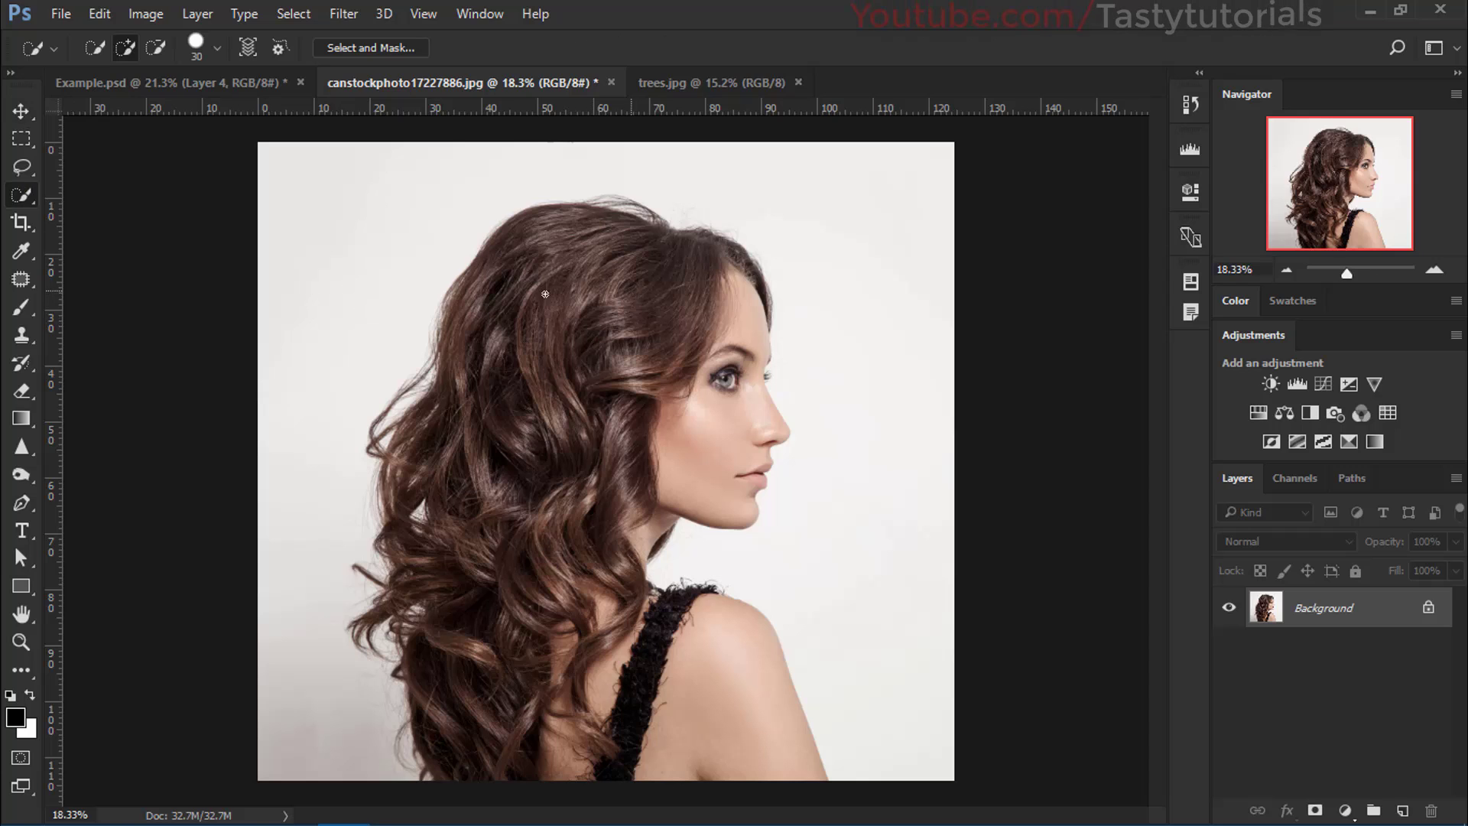
pyautogui.moveTo(545, 294)
pyautogui.mouseDown()
pyautogui.moveTo(526, 600)
pyautogui.moveTo(544, 731)
pyautogui.moveTo(463, 610)
pyautogui.moveTo(448, 462)
pyautogui.moveTo(529, 296)
pyautogui.moveTo(574, 261)
pyautogui.mouseUp()
pyautogui.moveTo(715, 304); pyautogui.dragTo(672, 536)
pyautogui.scroll(4, 321, 403)
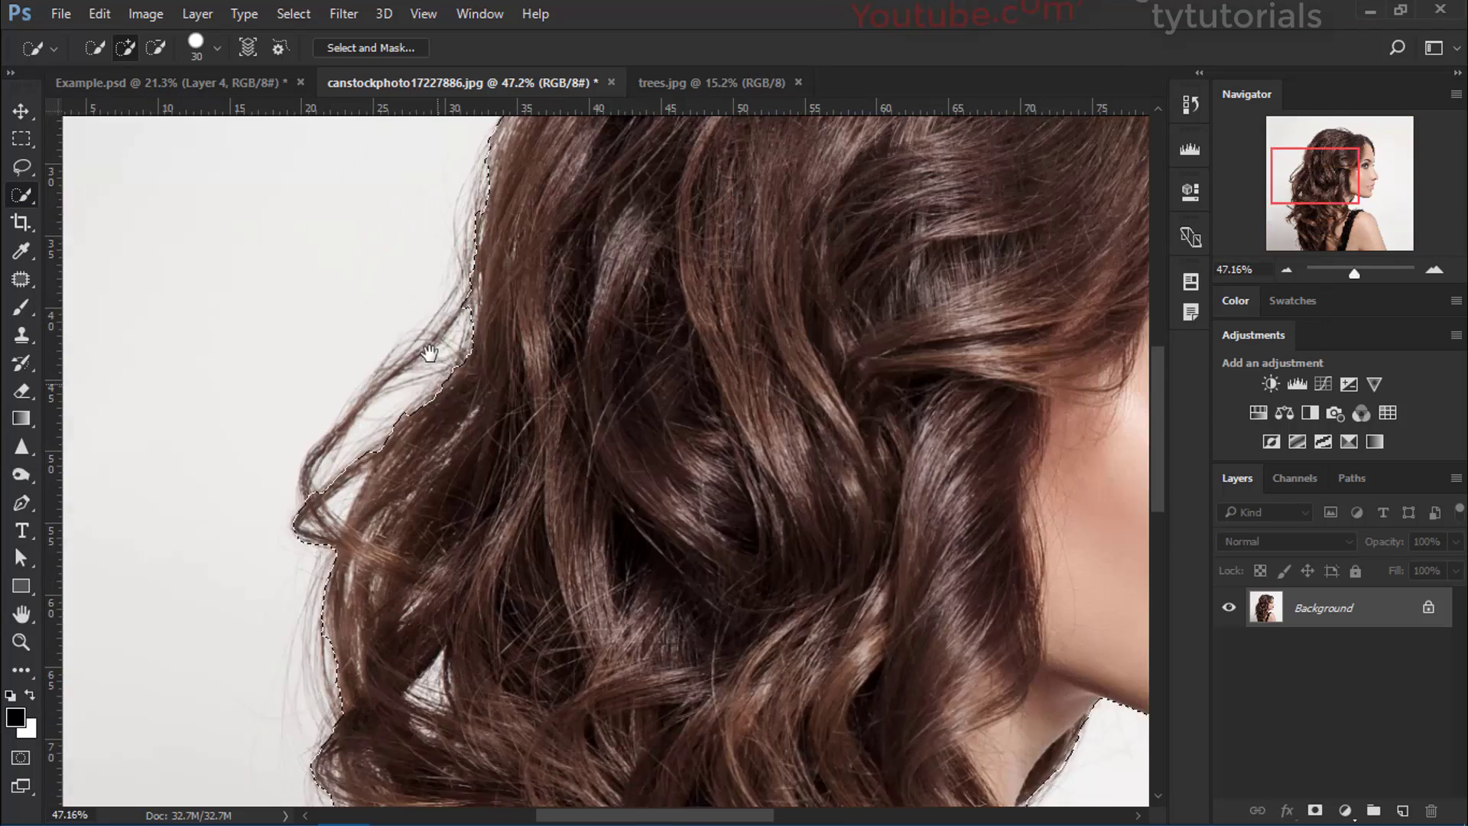
pyautogui.moveTo(841, 305); pyautogui.dragTo(405, 482)
pyautogui.moveTo(672, 795); pyautogui.dragTo(442, 350)
pyautogui.scroll(-2, 442, 383)
pyautogui.scroll(2, 442, 416)
pyautogui.scroll(3, 436, 329)
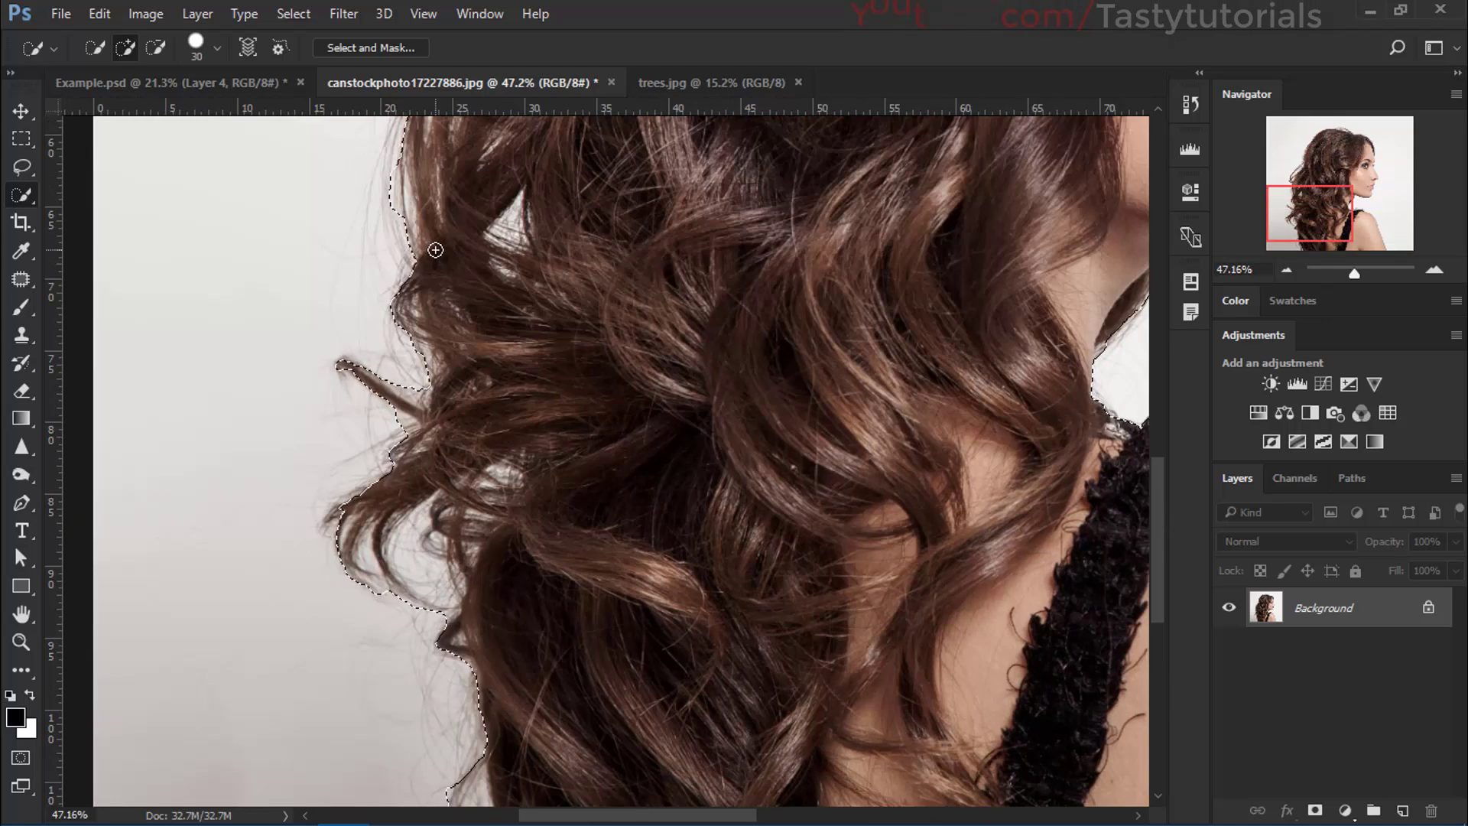
pyautogui.scroll(-4, 453, 516)
pyautogui.scroll(1, 567, 640)
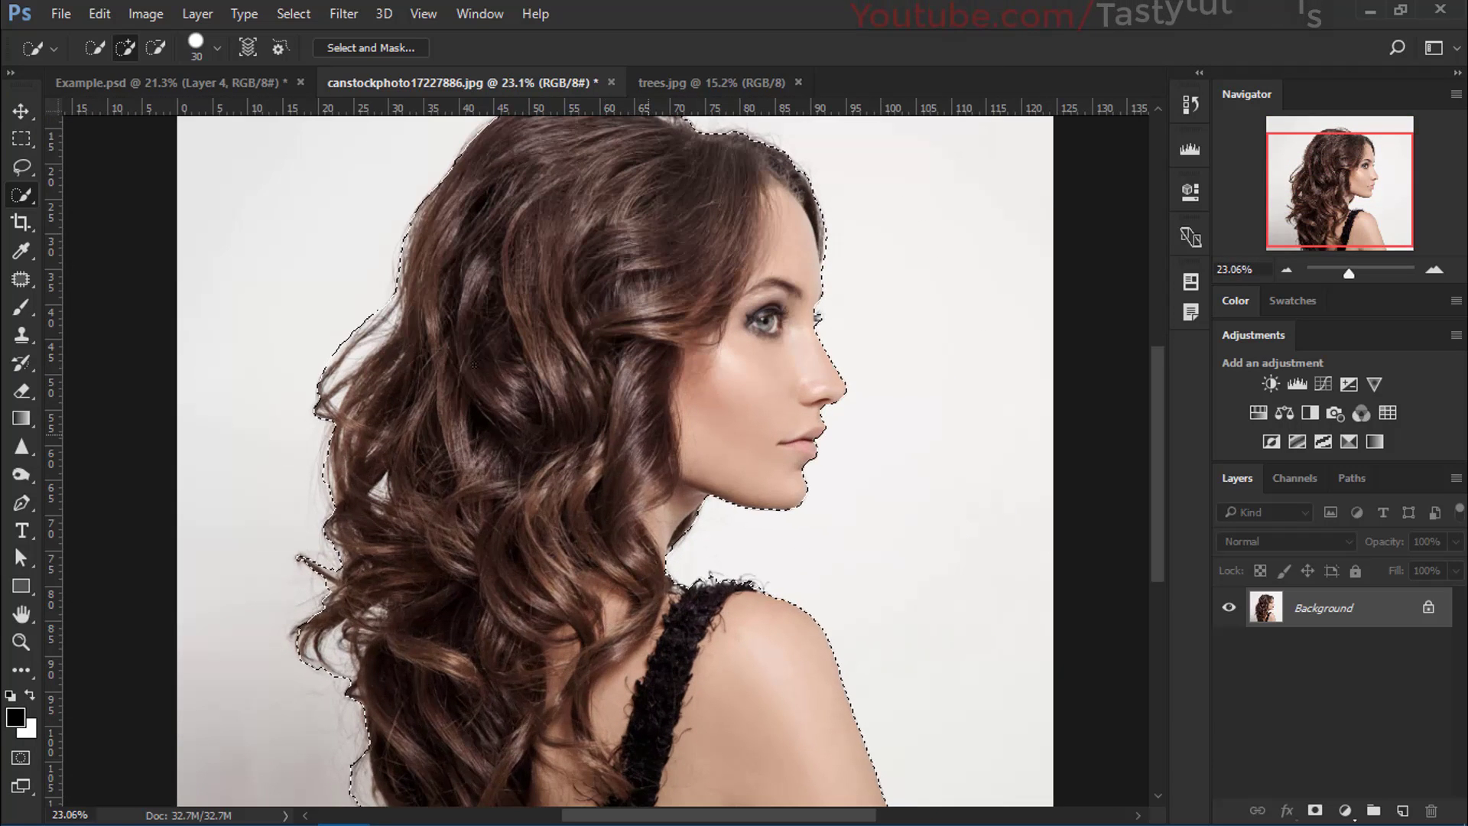
# Step: Open Select and Mask and brush along the hair outline with the Refine Edge Brush to clean up the fringe
pyautogui.click(397, 50)
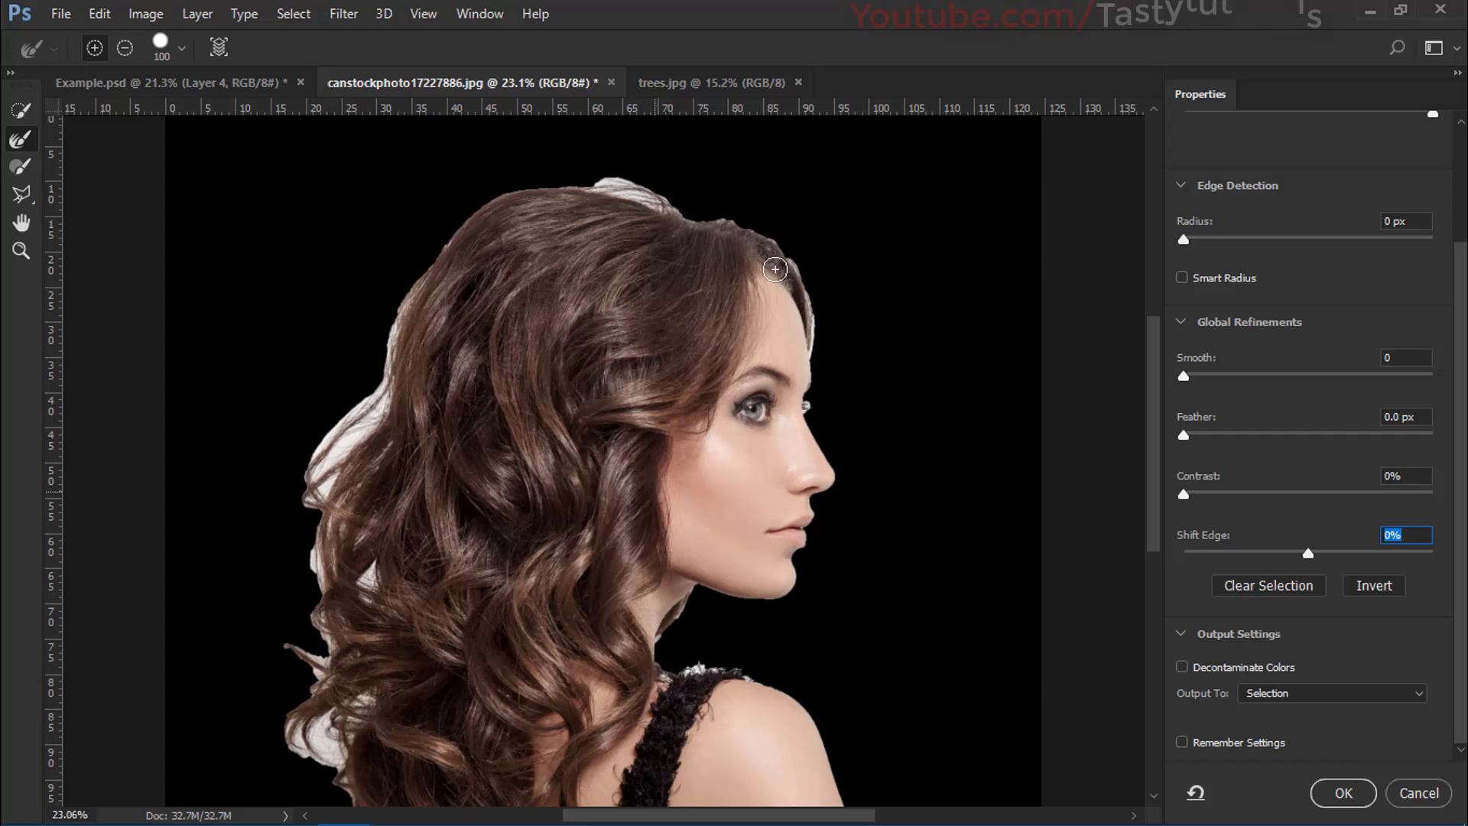
pyautogui.moveTo(602, 184)
pyautogui.mouseDown()
pyautogui.moveTo(662, 199)
pyautogui.moveTo(601, 190)
pyautogui.moveTo(340, 453)
pyautogui.moveTo(318, 565)
pyautogui.moveTo(336, 703)
pyautogui.mouseUp()
pyautogui.scroll(-3, 337, 609)
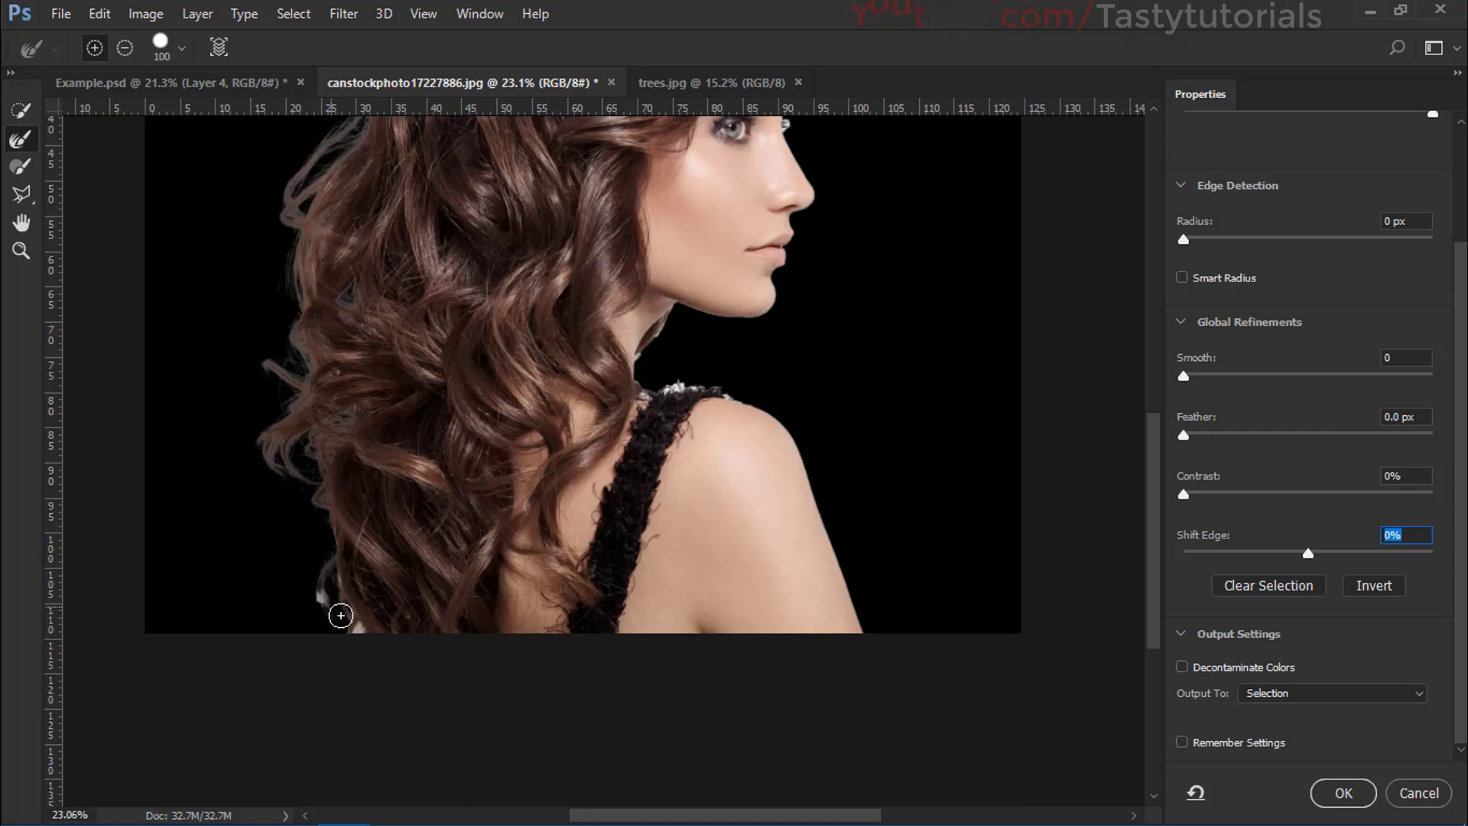
pyautogui.hscroll(4, 337, 609)
pyautogui.scroll(3, 621, 375)
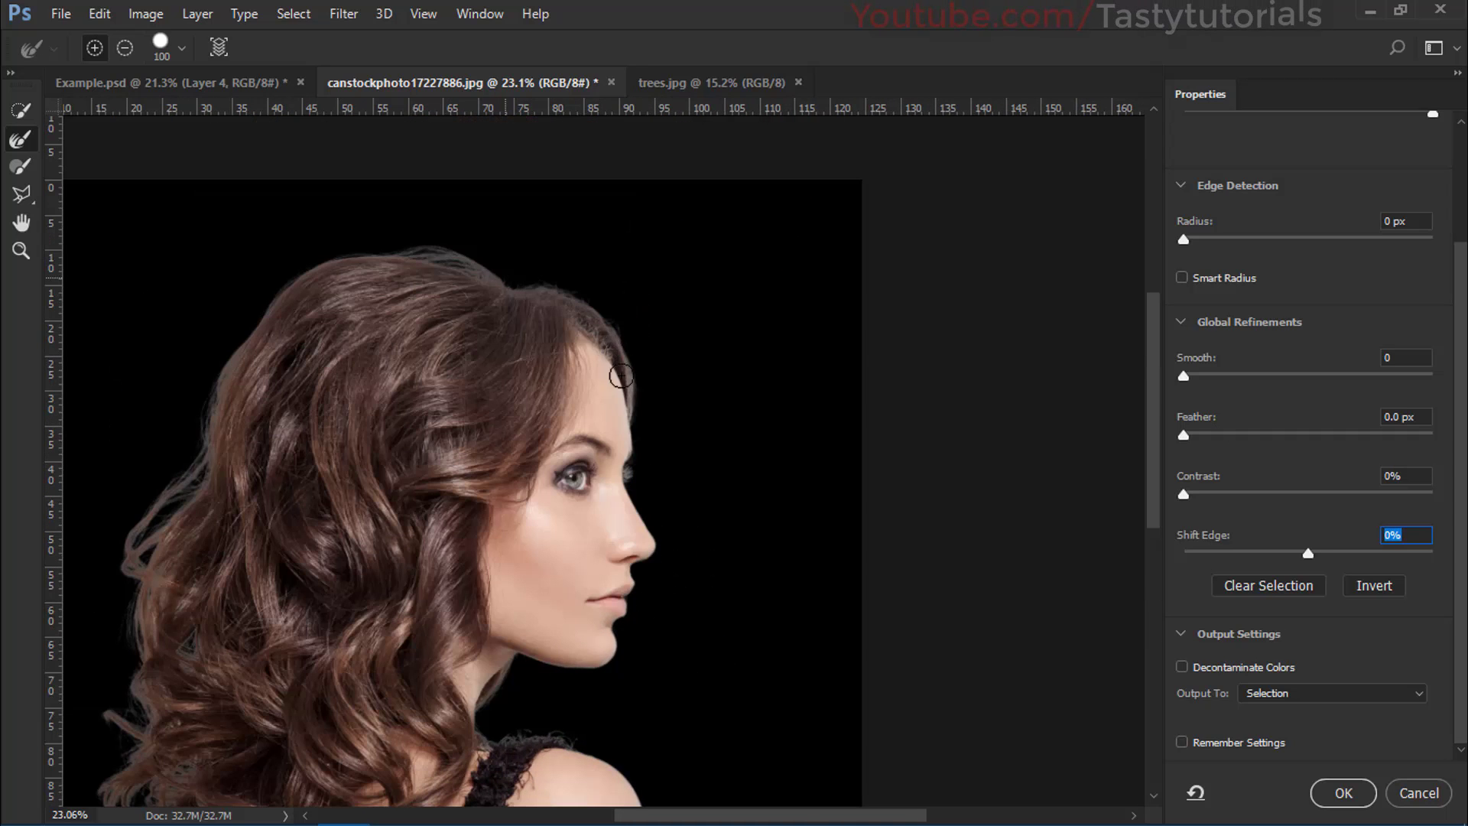
pyautogui.moveTo(1156, 464); pyautogui.dragTo(1142, 558)
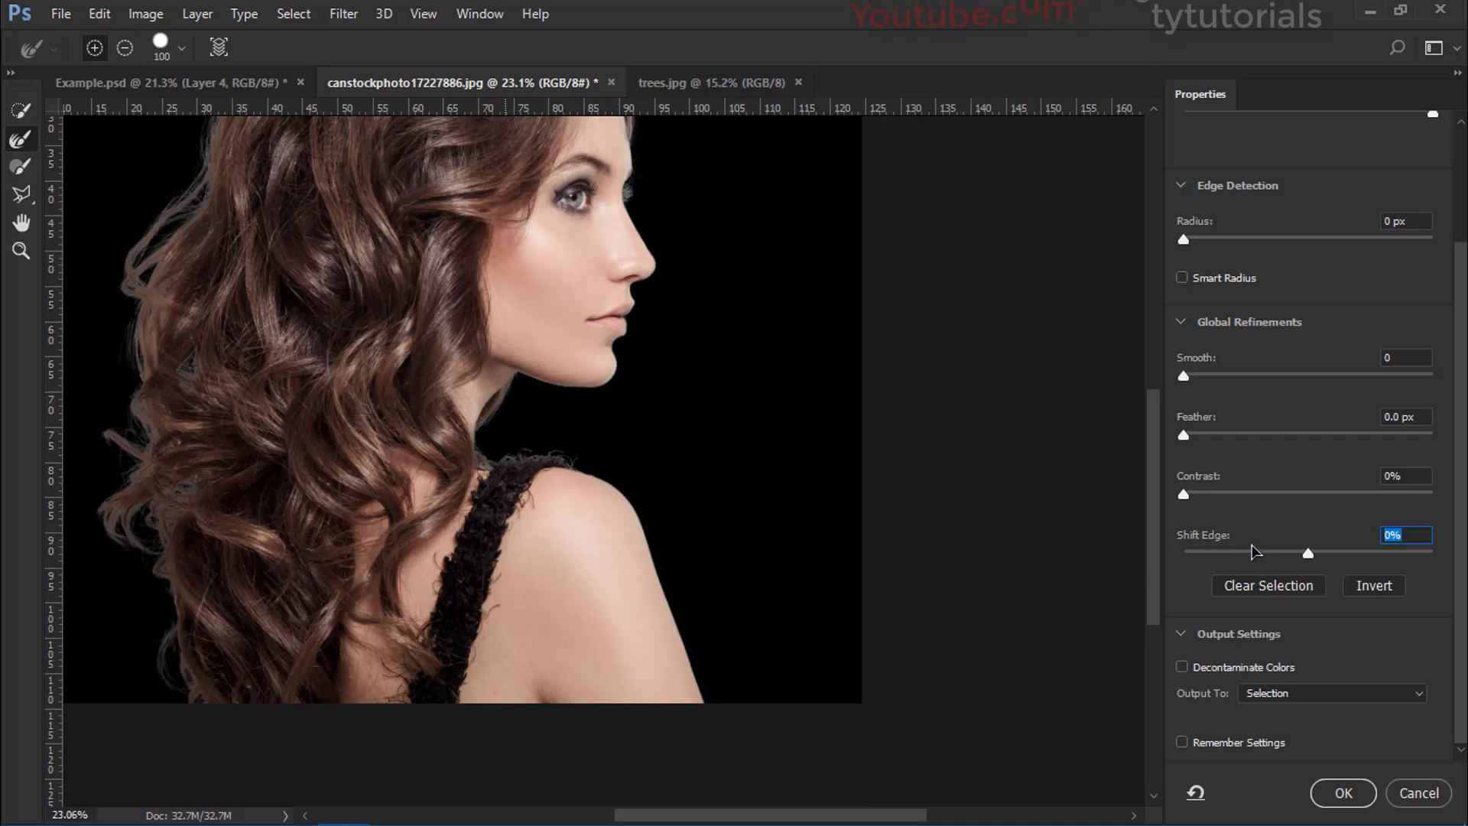
# Step: Set Shift Edge to -8% and output the refined selection as a New Layer with Layer Mask
pyautogui.moveTo(1307, 553); pyautogui.dragTo(1300, 562)
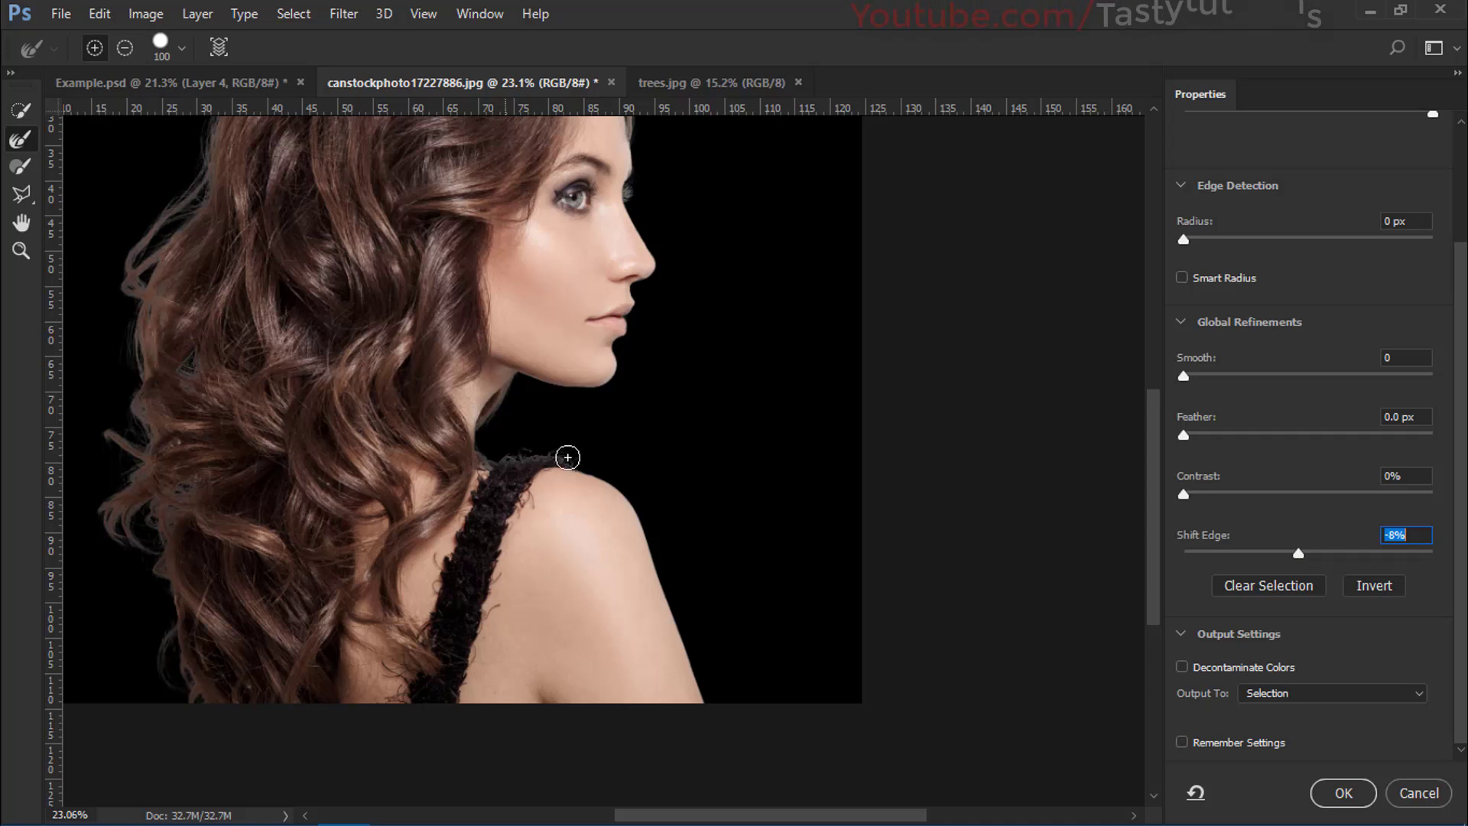
pyautogui.moveTo(1152, 498)
pyautogui.mouseDown()
pyautogui.moveTo(1144, 413)
pyautogui.moveTo(1149, 505)
pyautogui.mouseUp()
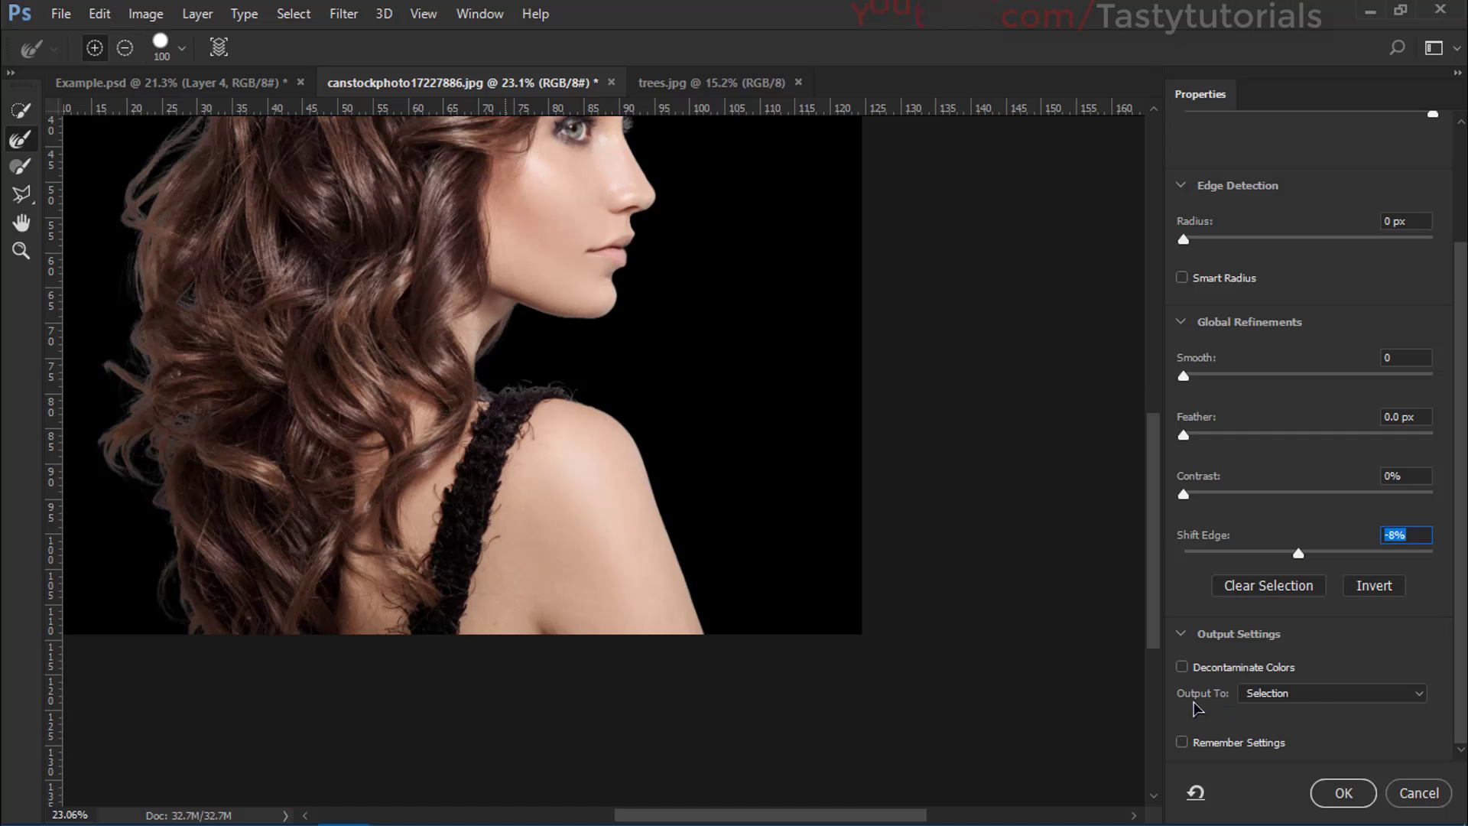
pyautogui.click(1277, 698)
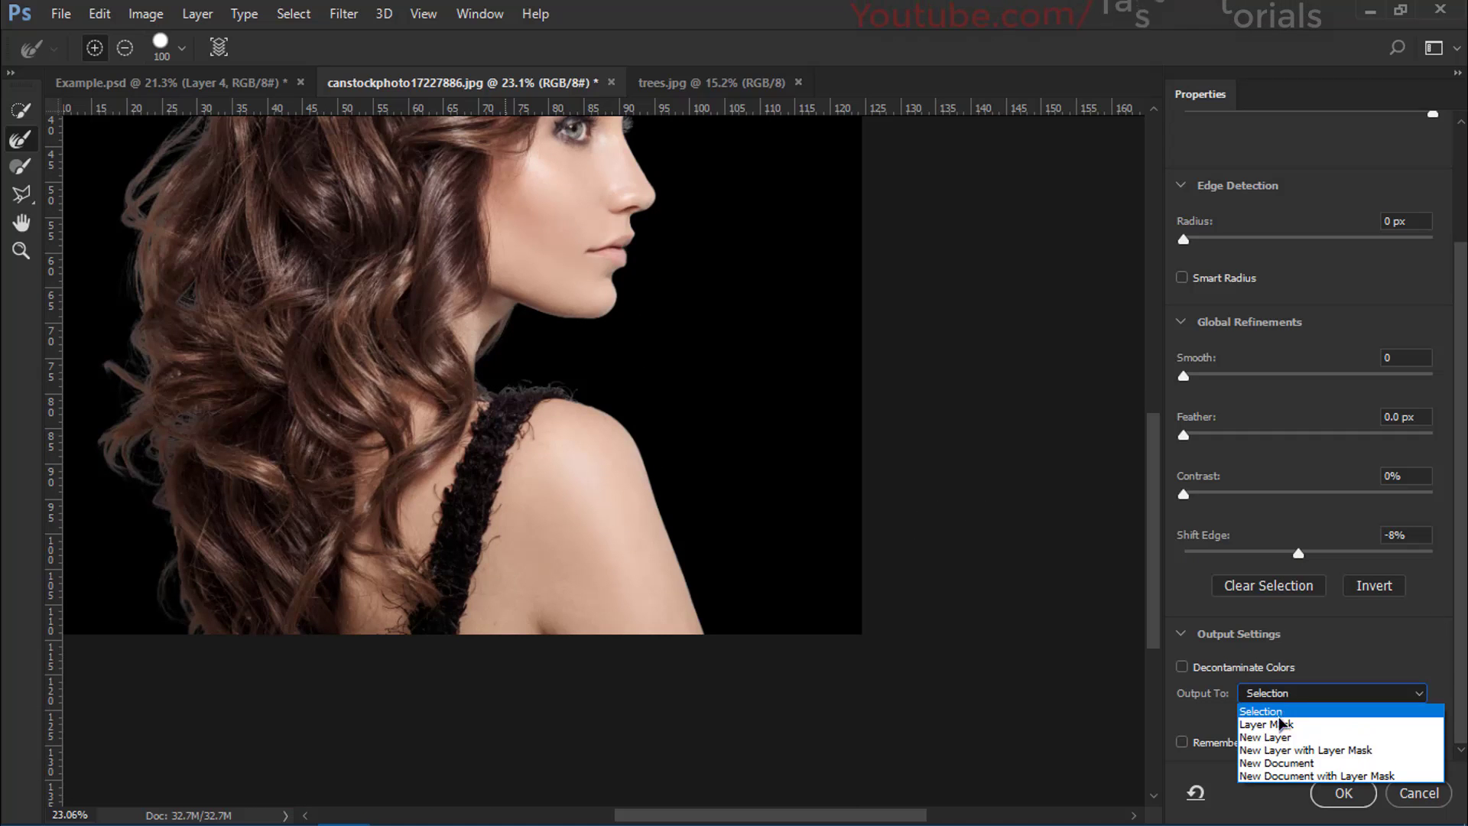
pyautogui.click(1306, 753)
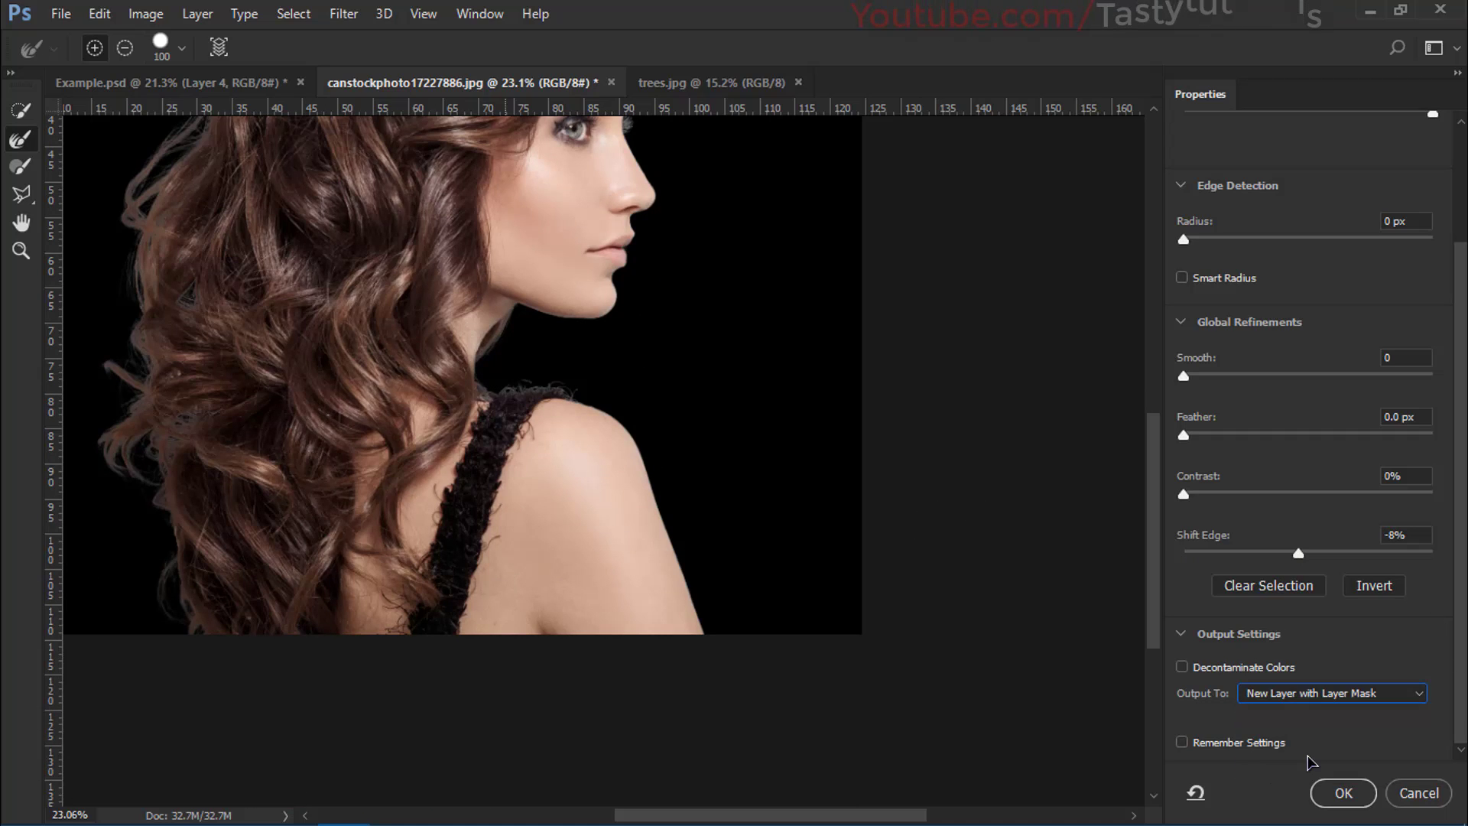
pyautogui.click(1343, 792)
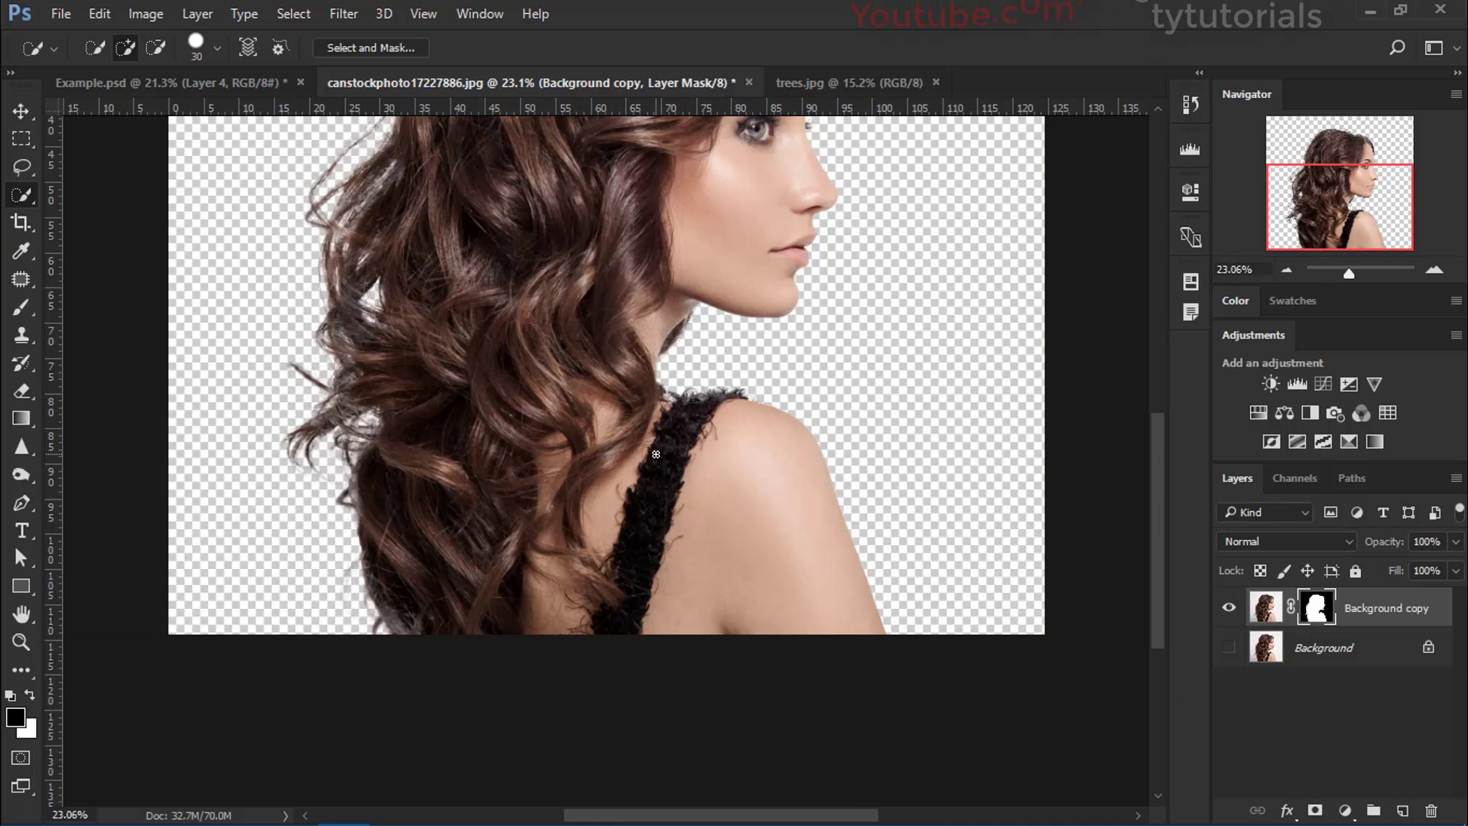
# Step: Add a white (#ffffff) Solid Color fill layer between the cut-out woman and the original Background layer
pyautogui.scroll(-2, 625, 474)
pyautogui.press('v')
pyautogui.scroll(2, 625, 474)
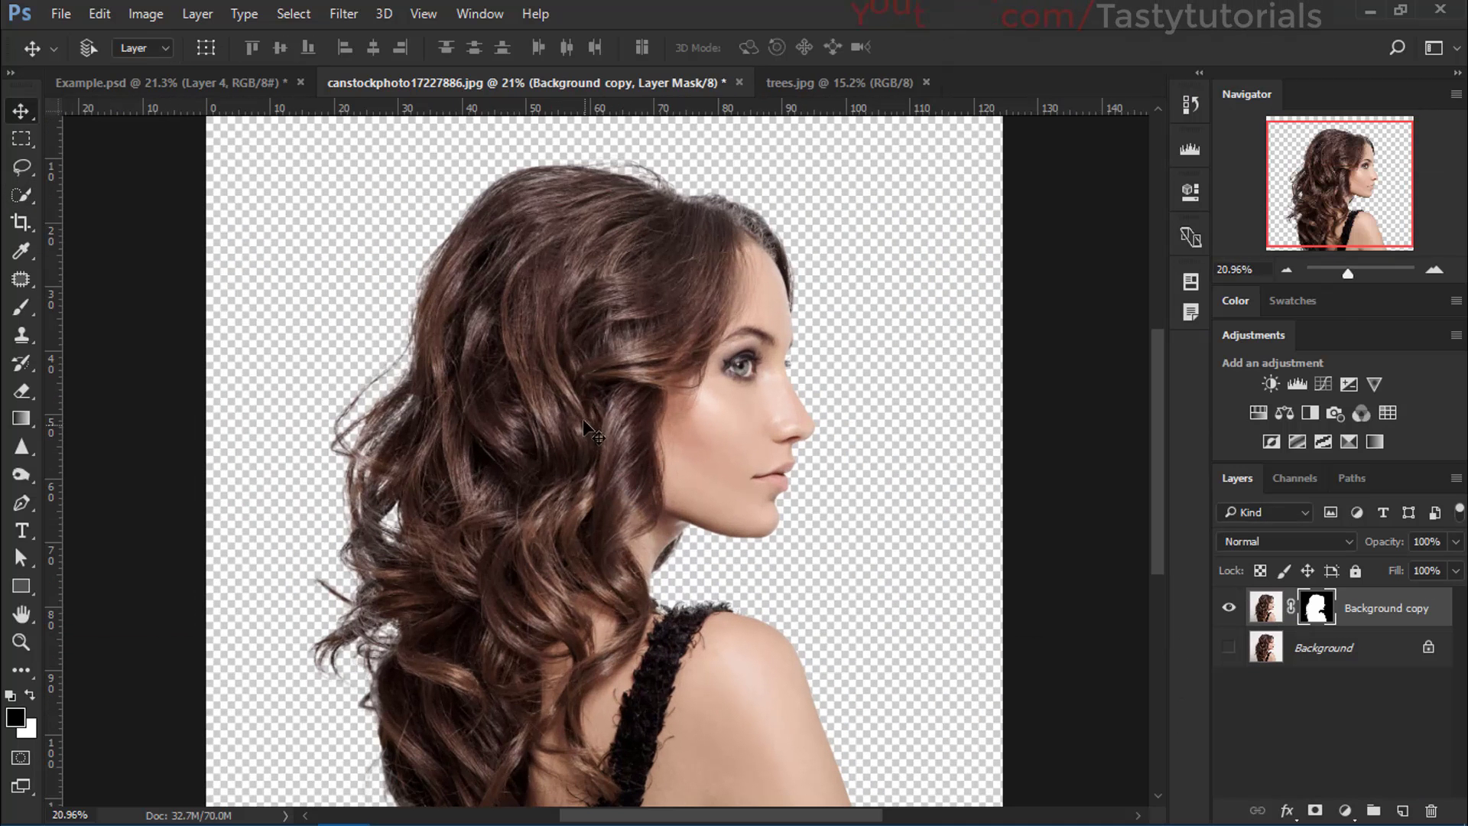
pyautogui.scroll(-1, 639, 589)
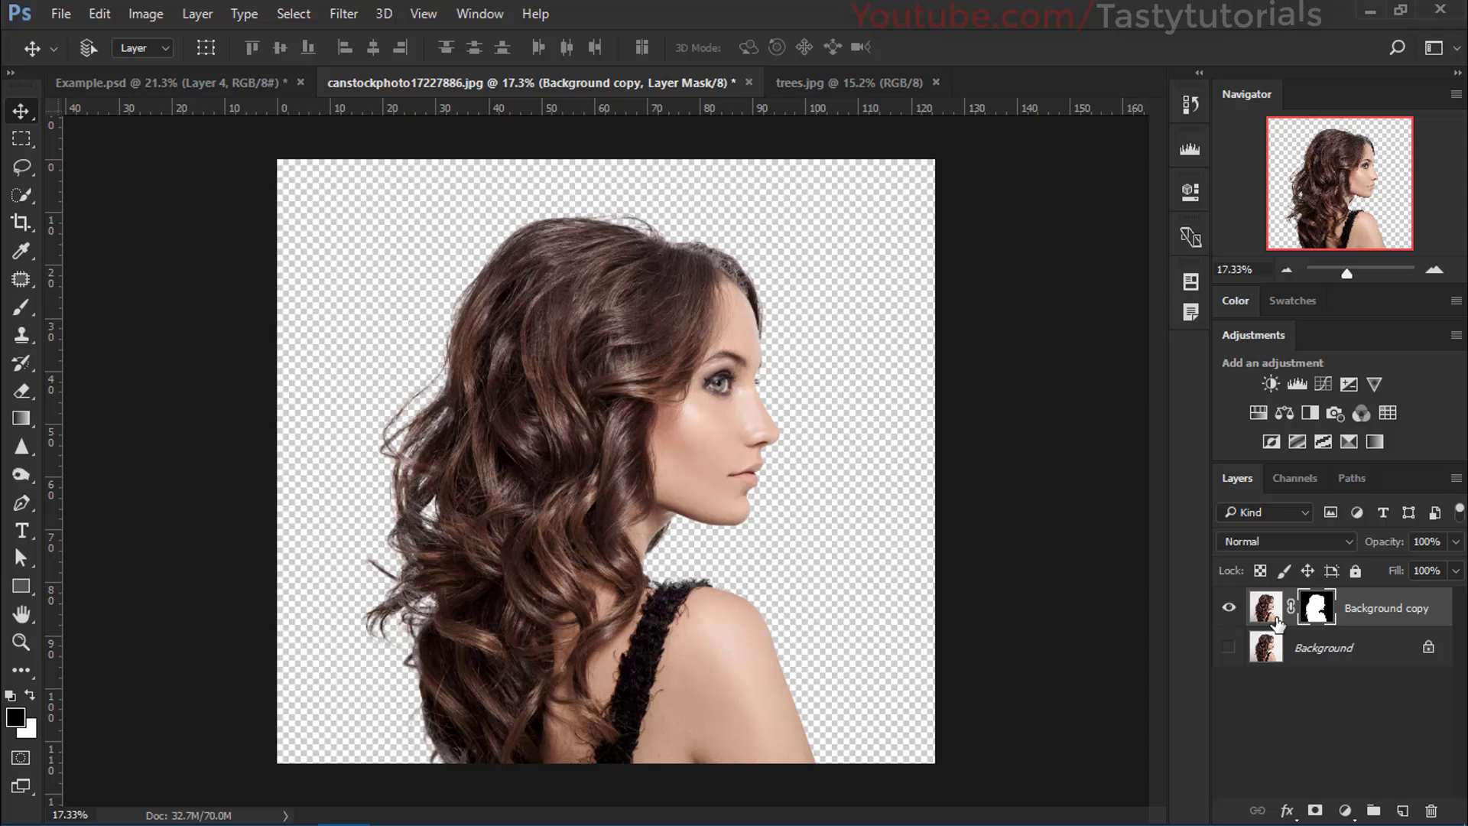
pyautogui.click(1328, 647)
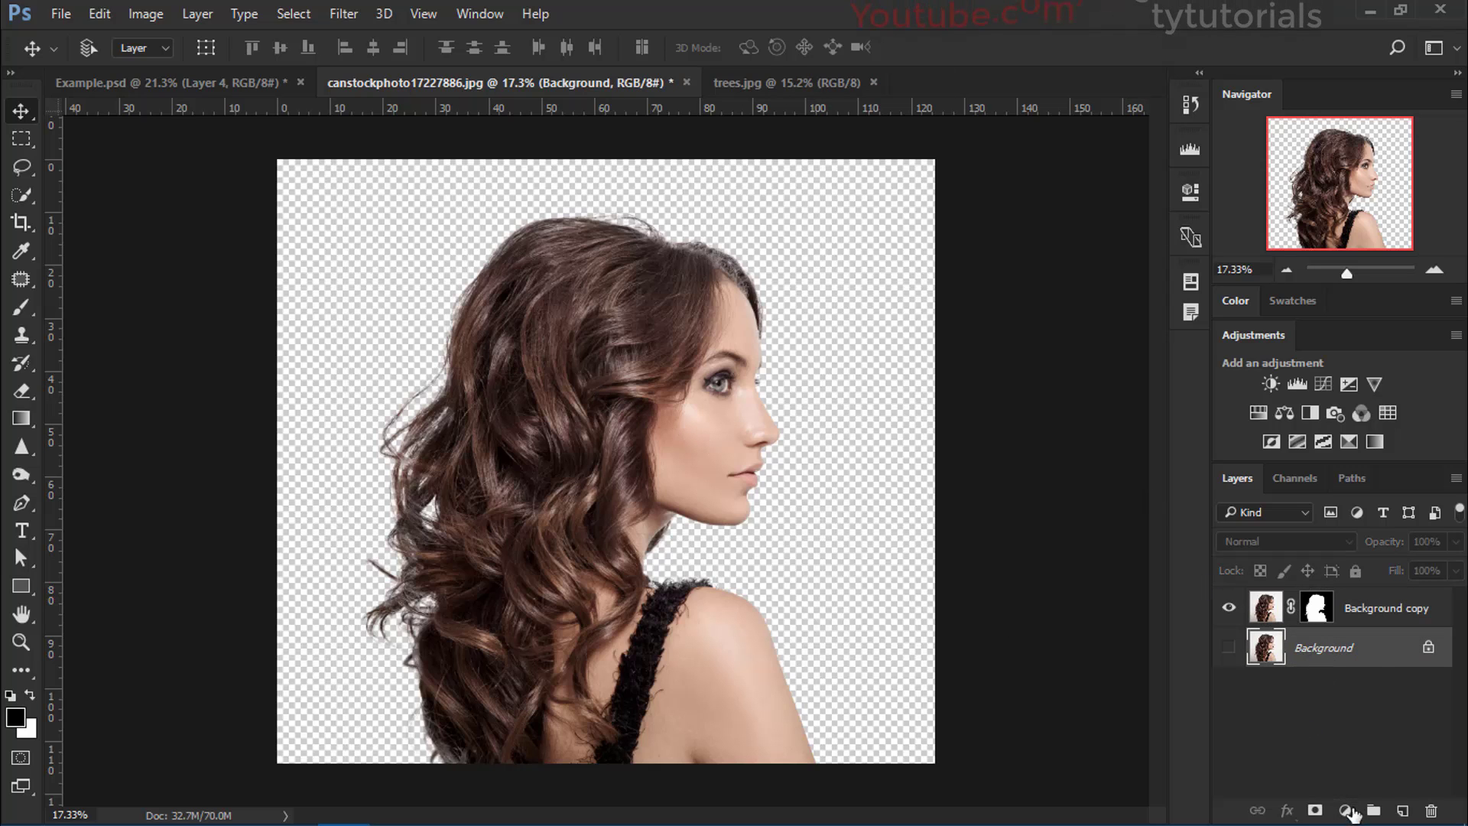
pyautogui.click(1346, 811)
pyautogui.click(1295, 353)
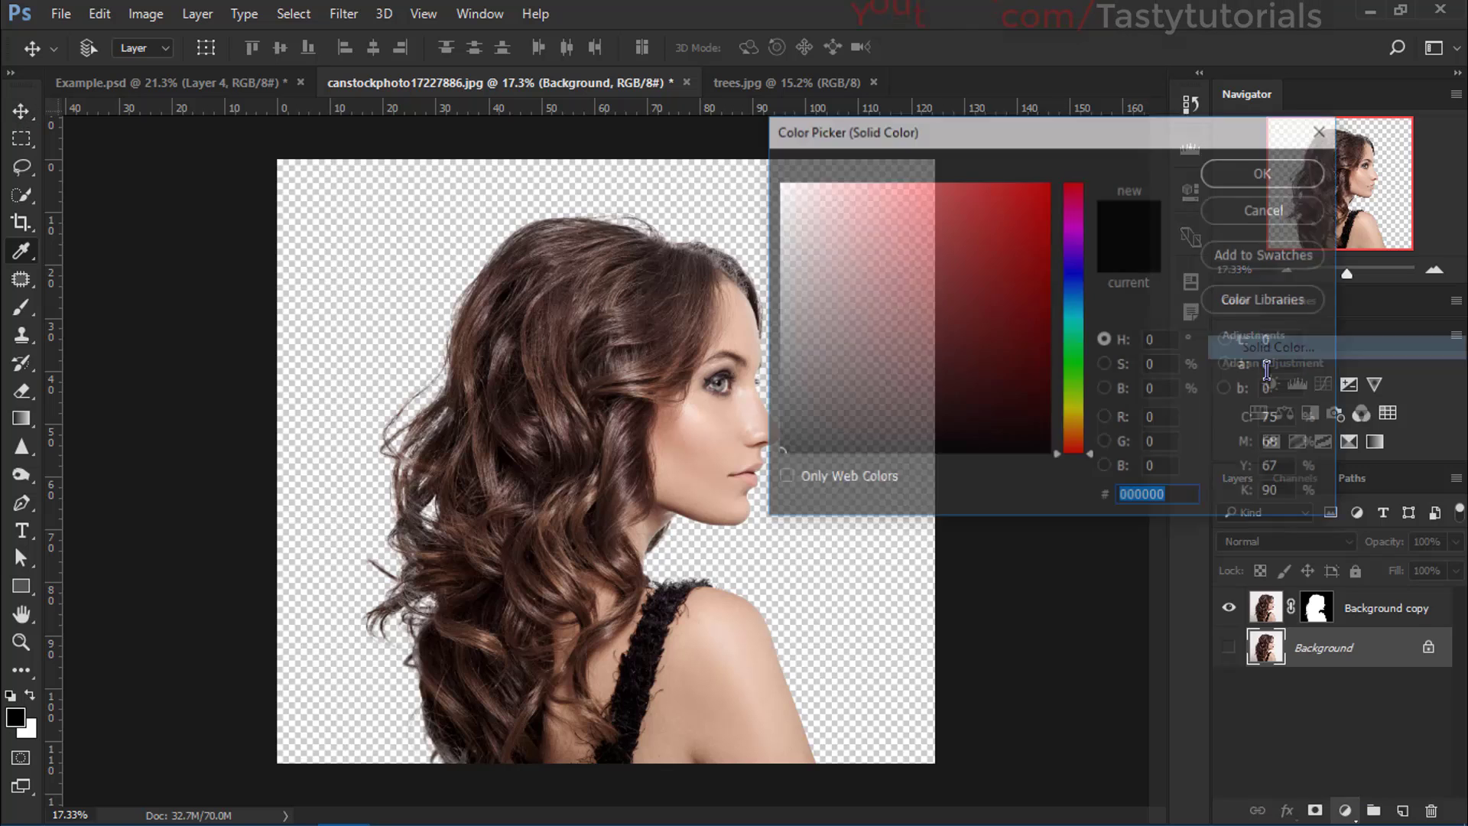
pyautogui.moveTo(996, 146); pyautogui.dragTo(1133, 150)
pyautogui.write('ffffff')
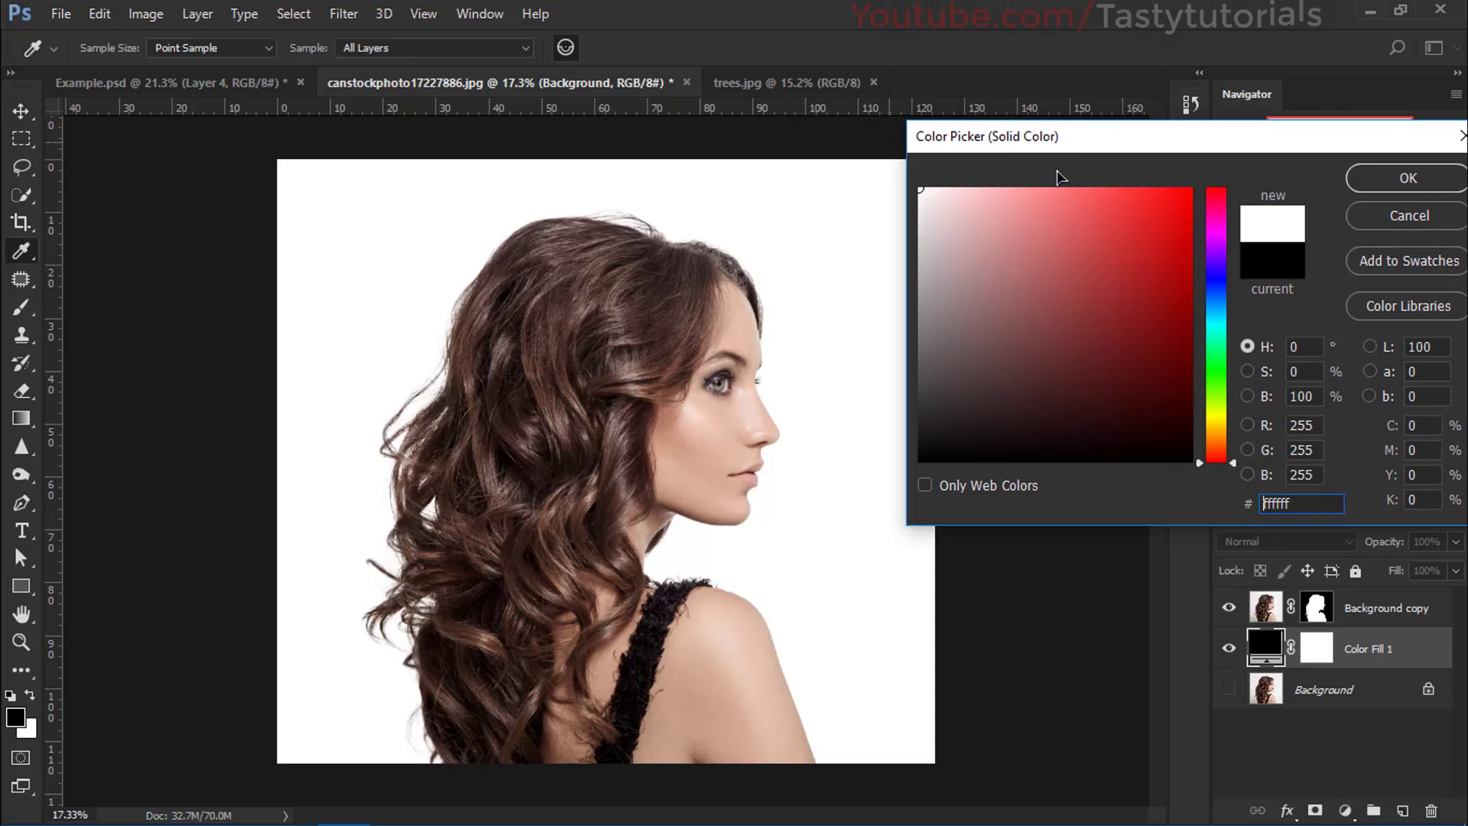
pyautogui.click(1408, 178)
pyautogui.press('v')
# Step: Paint white on the cutout's layer mask with a soft 90 px brush to restore the hair along the forehead
pyautogui.scroll(-1, 760, 331)
pyautogui.scroll(5, 704, 196)
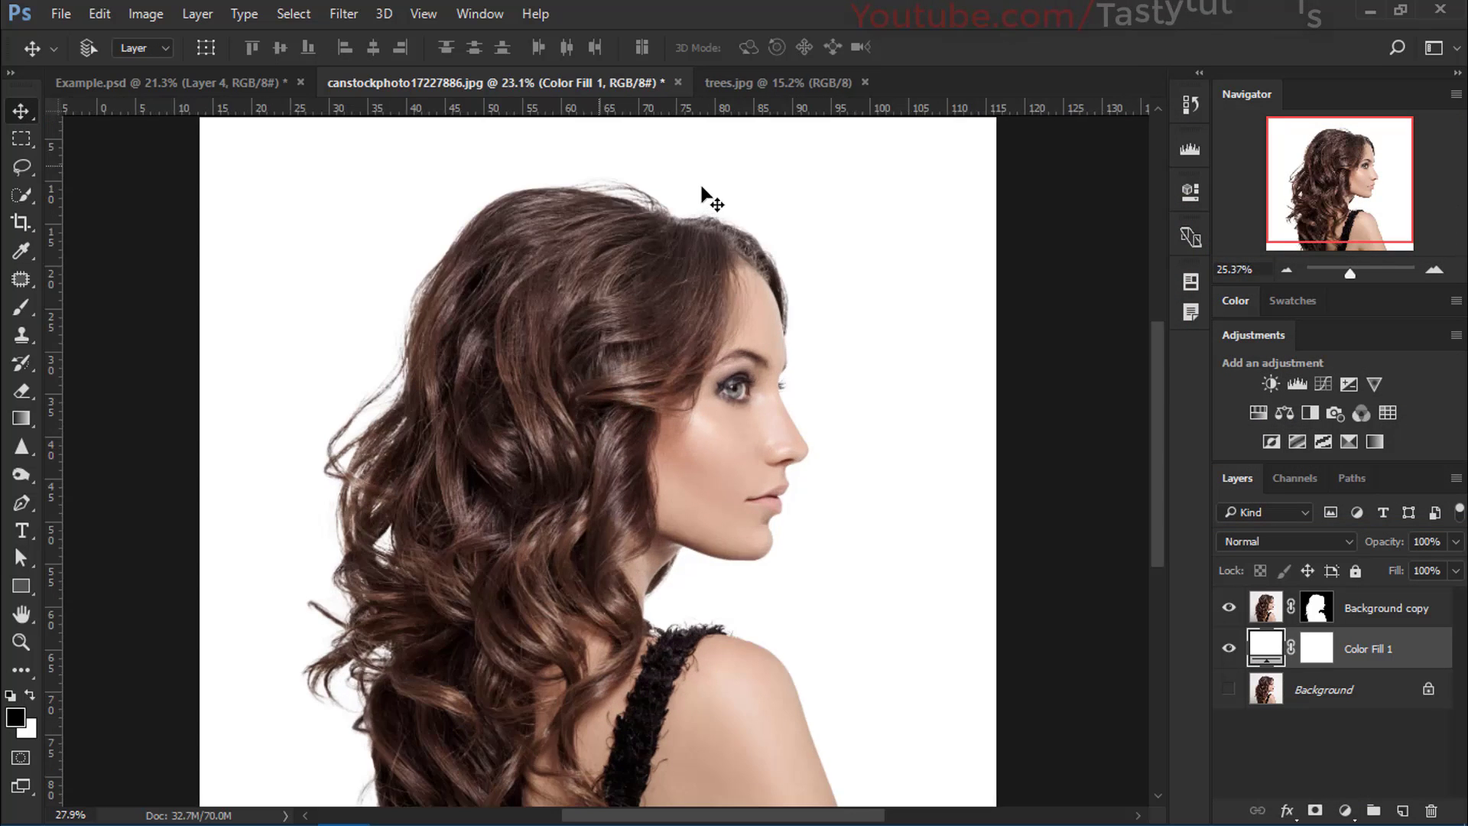
pyautogui.scroll(2, 772, 256)
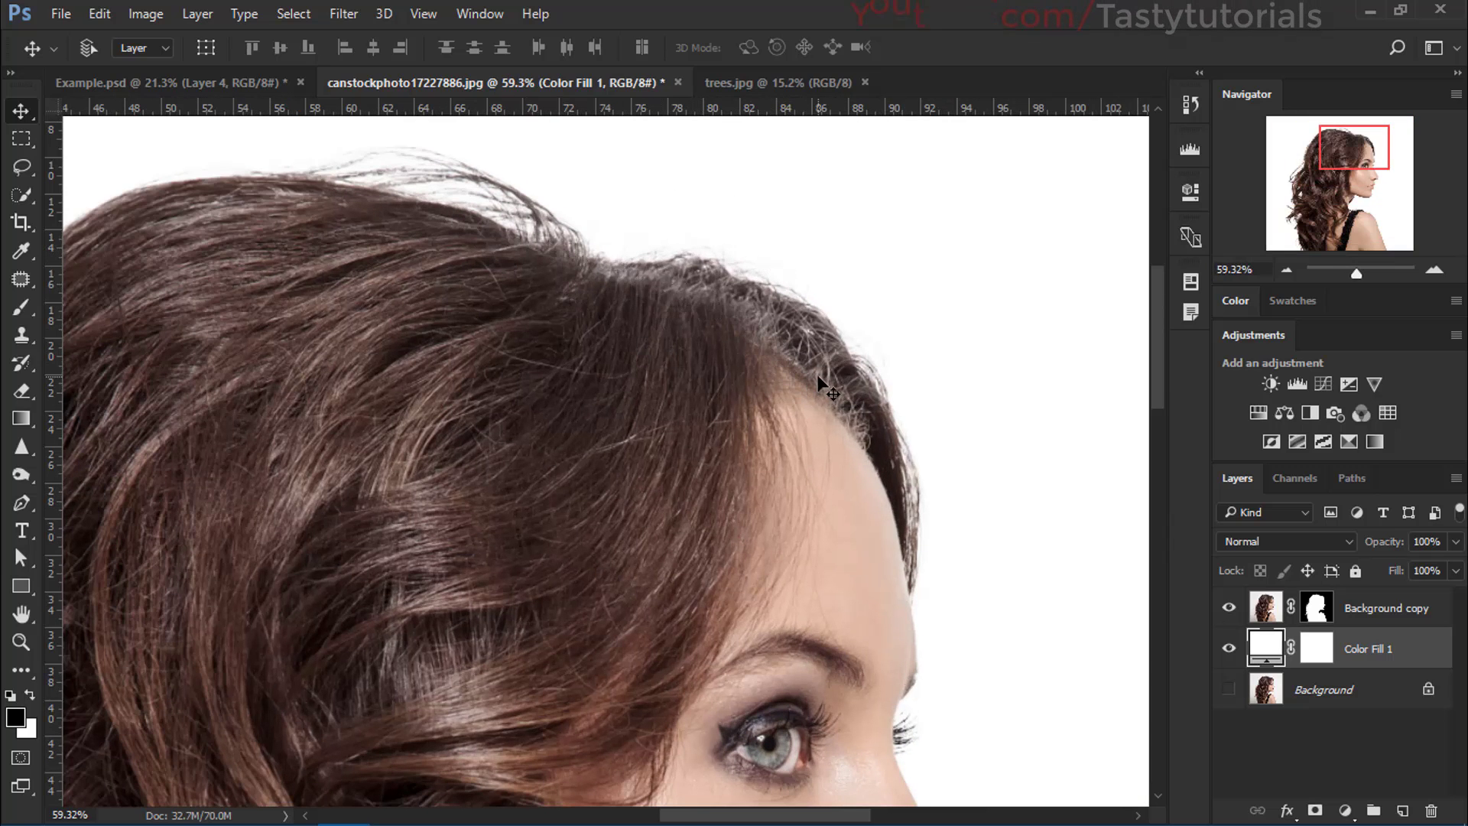
pyautogui.click(1322, 611)
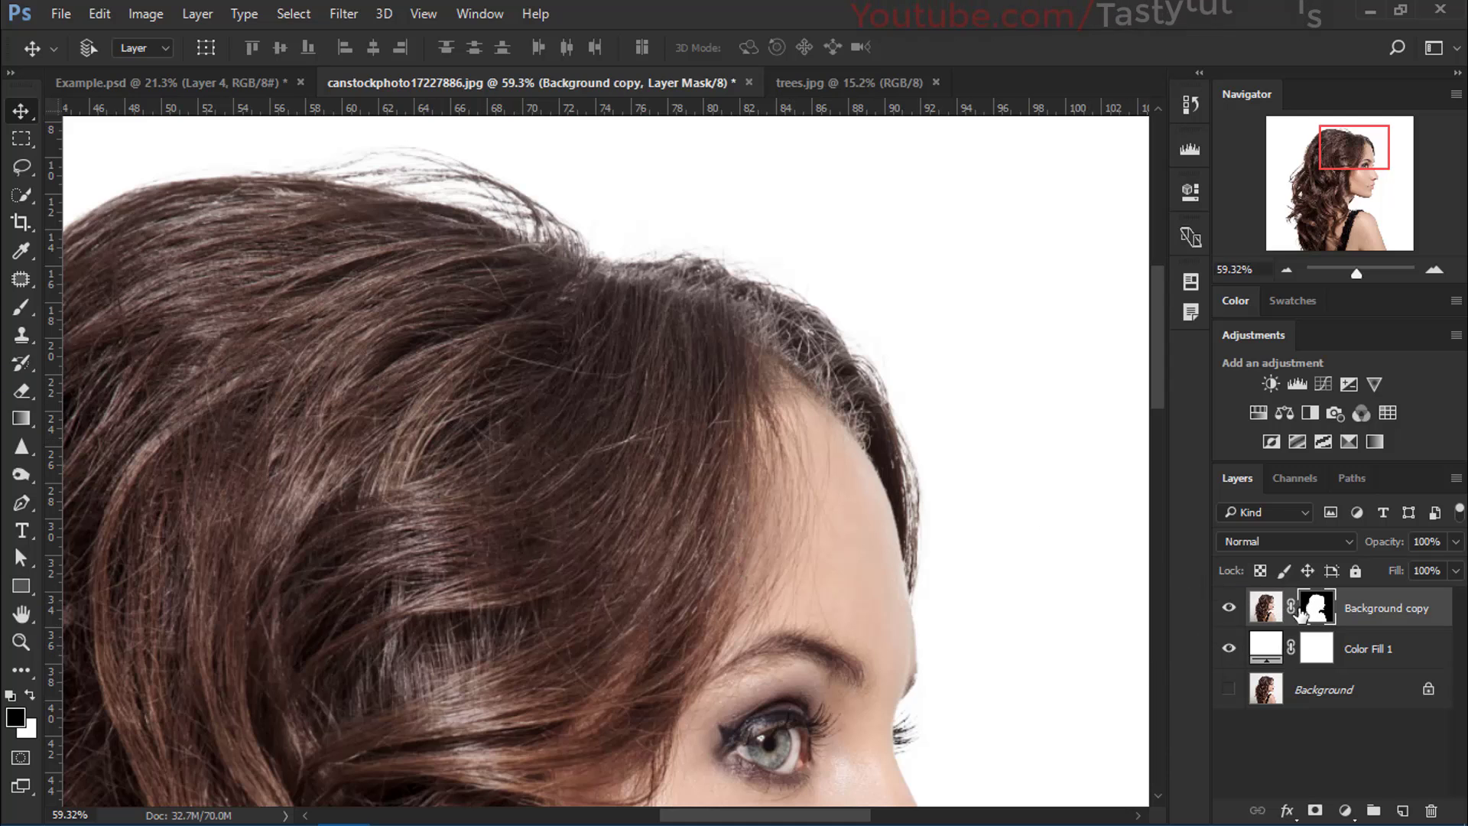
pyautogui.click(30, 310)
pyautogui.rightClick(31, 309)
pyautogui.click(252, 302)
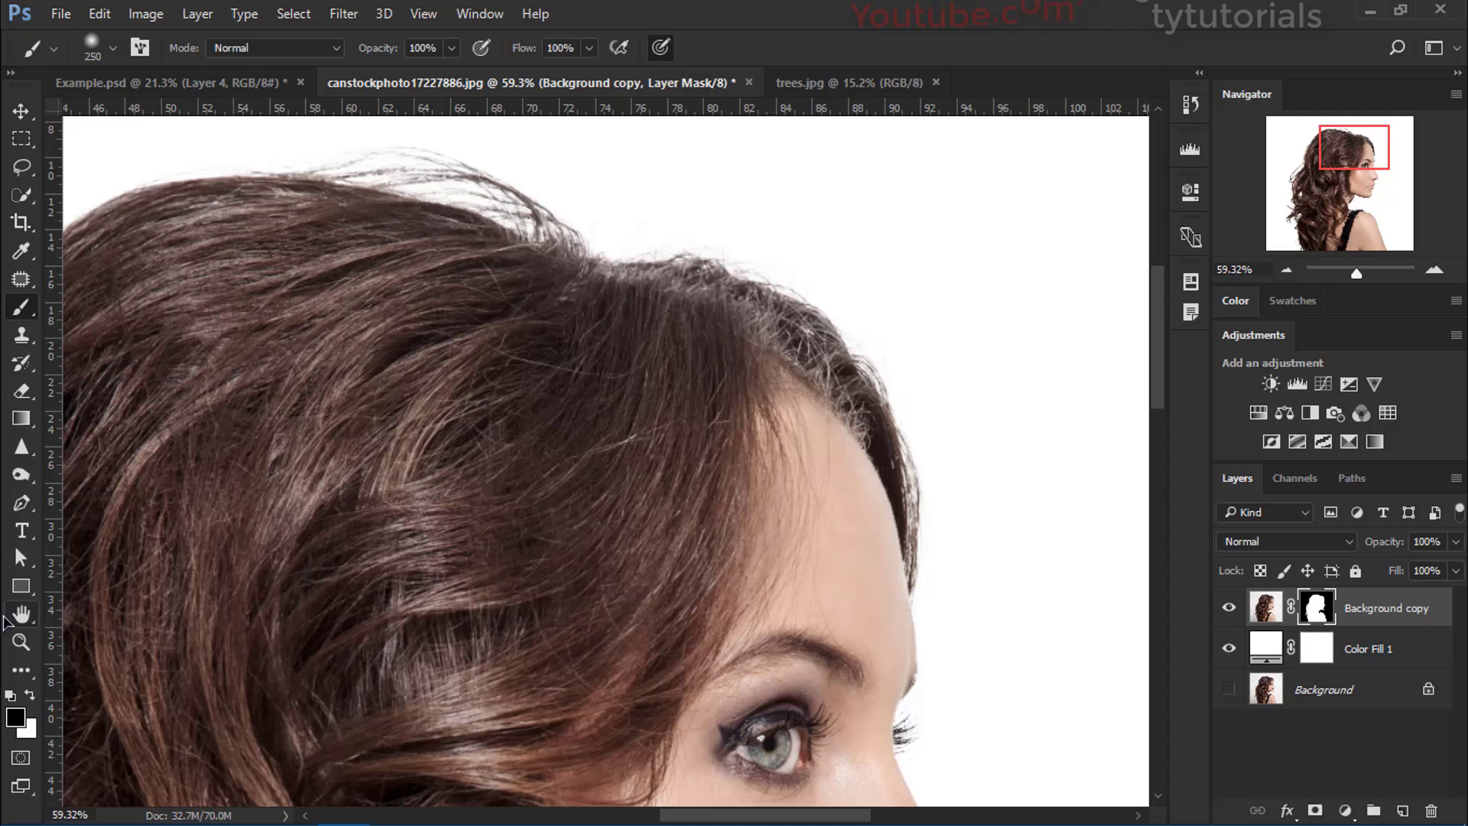
pyautogui.click(30, 696)
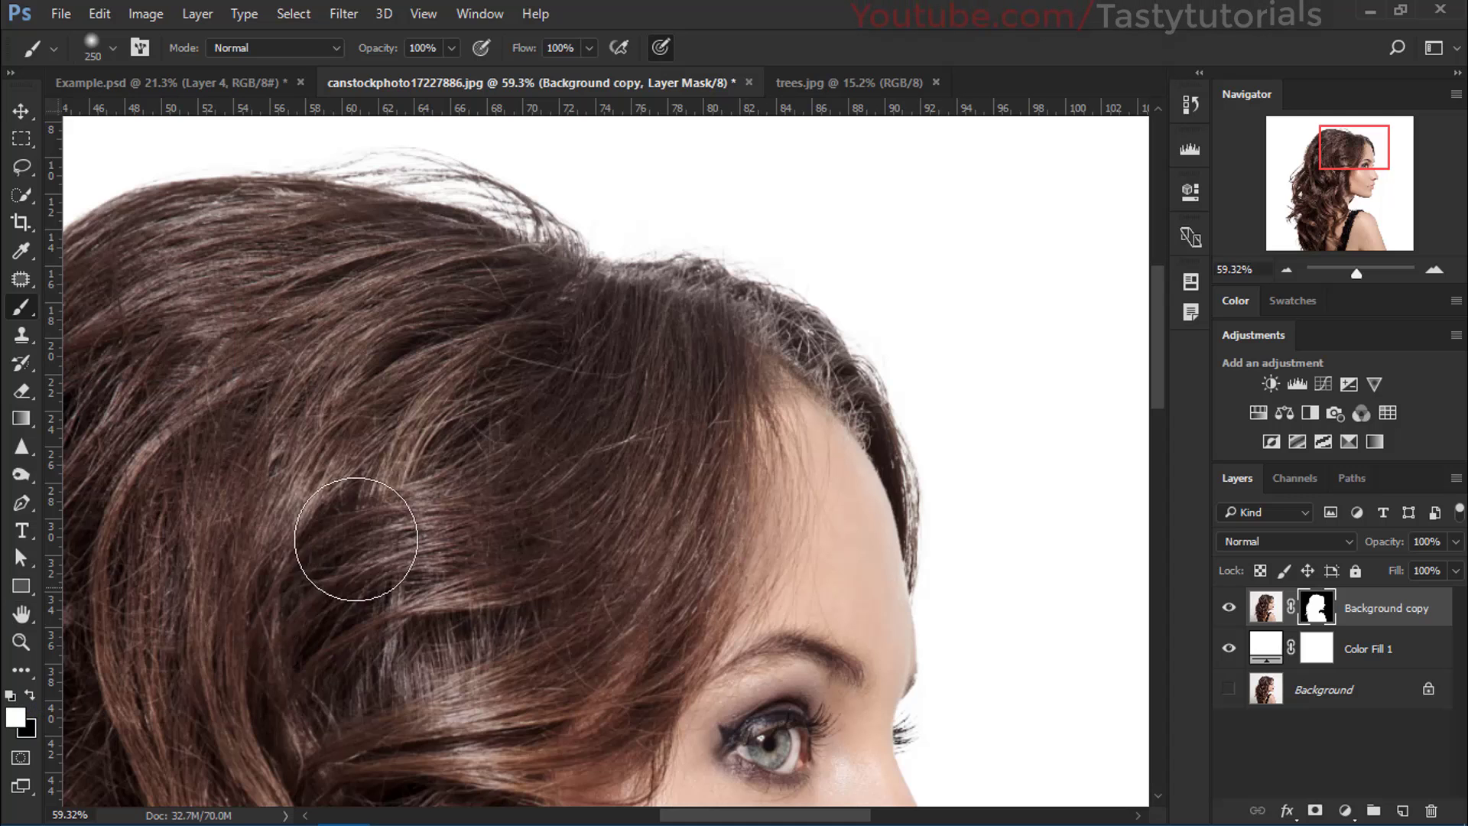
pyautogui.press('[')
pyautogui.press('[')
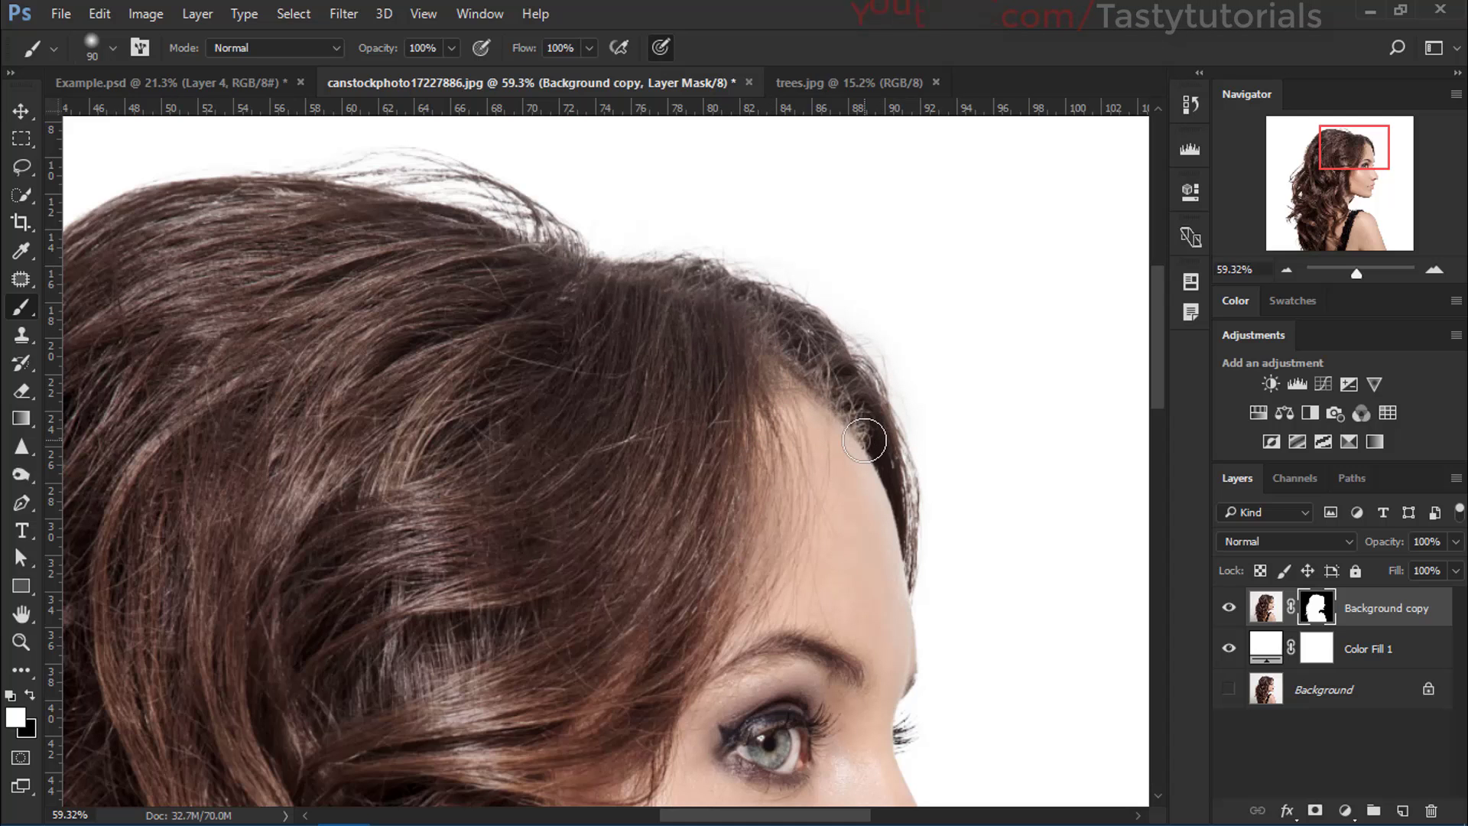
pyautogui.moveTo(859, 443)
pyautogui.mouseDown()
pyautogui.moveTo(778, 339)
pyautogui.moveTo(645, 390)
pyautogui.moveTo(712, 491)
pyautogui.mouseUp()
# Step: Examine the cutout's edges along the face, chin, neck and shoulder against the white fill
pyautogui.scroll(-3, 688, 479)
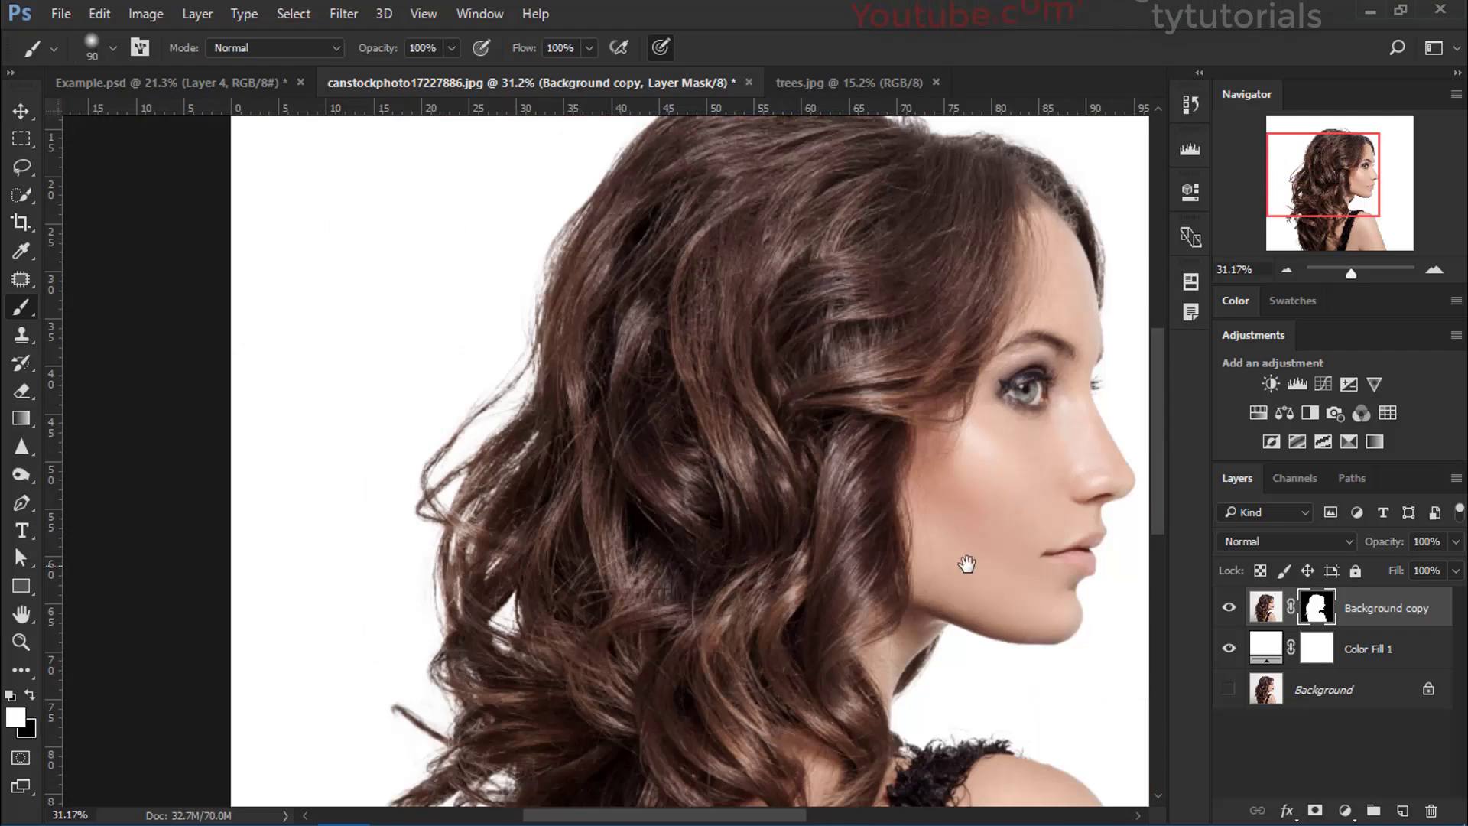
pyautogui.scroll(1, 970, 563)
pyautogui.scroll(2, 774, 572)
pyautogui.scroll(1, 774, 573)
pyautogui.moveTo(724, 567); pyautogui.dragTo(635, 563)
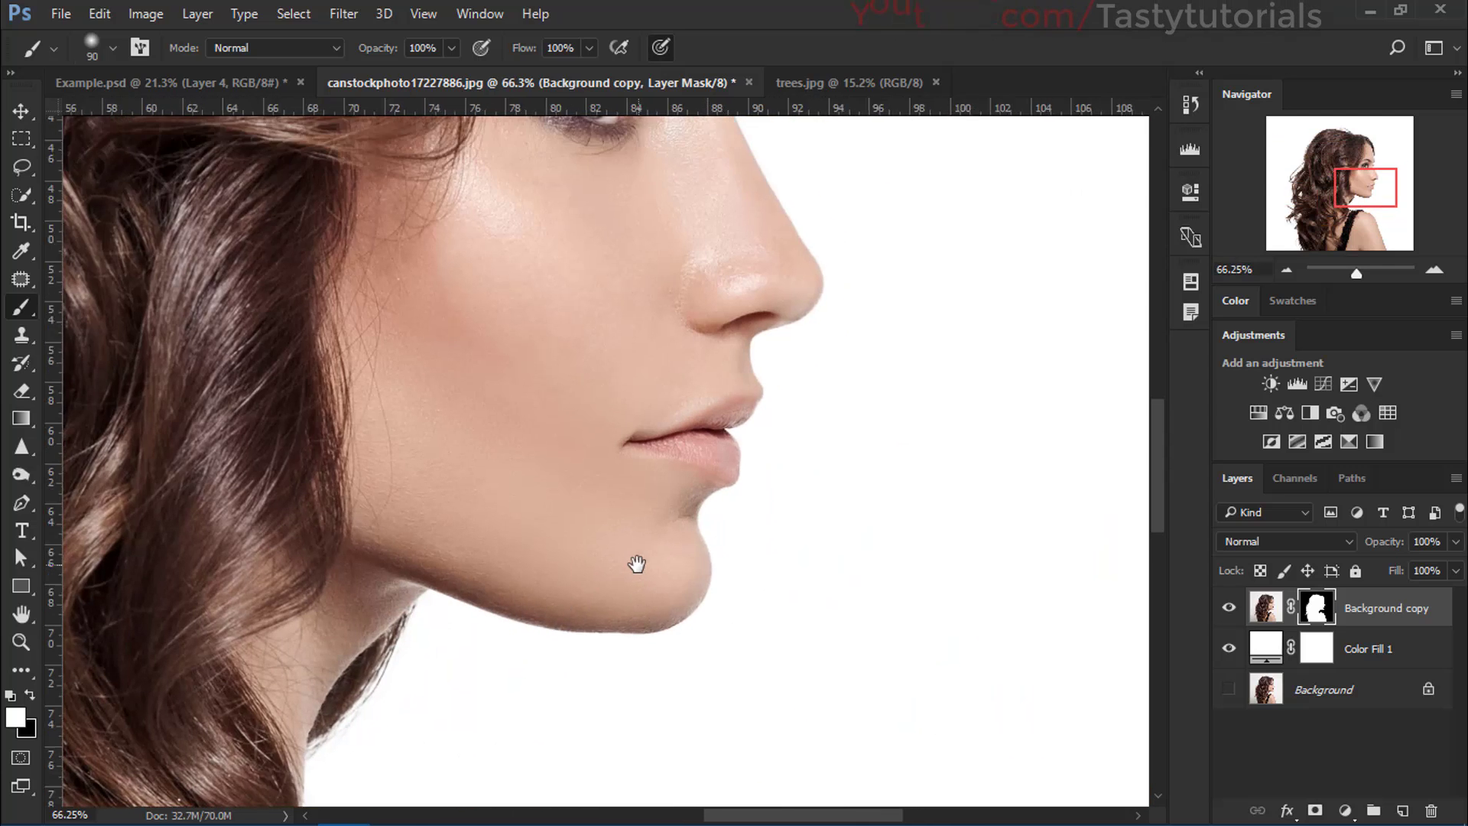
pyautogui.scroll(-4, 657, 581)
pyautogui.moveTo(673, 626); pyautogui.dragTo(692, 552)
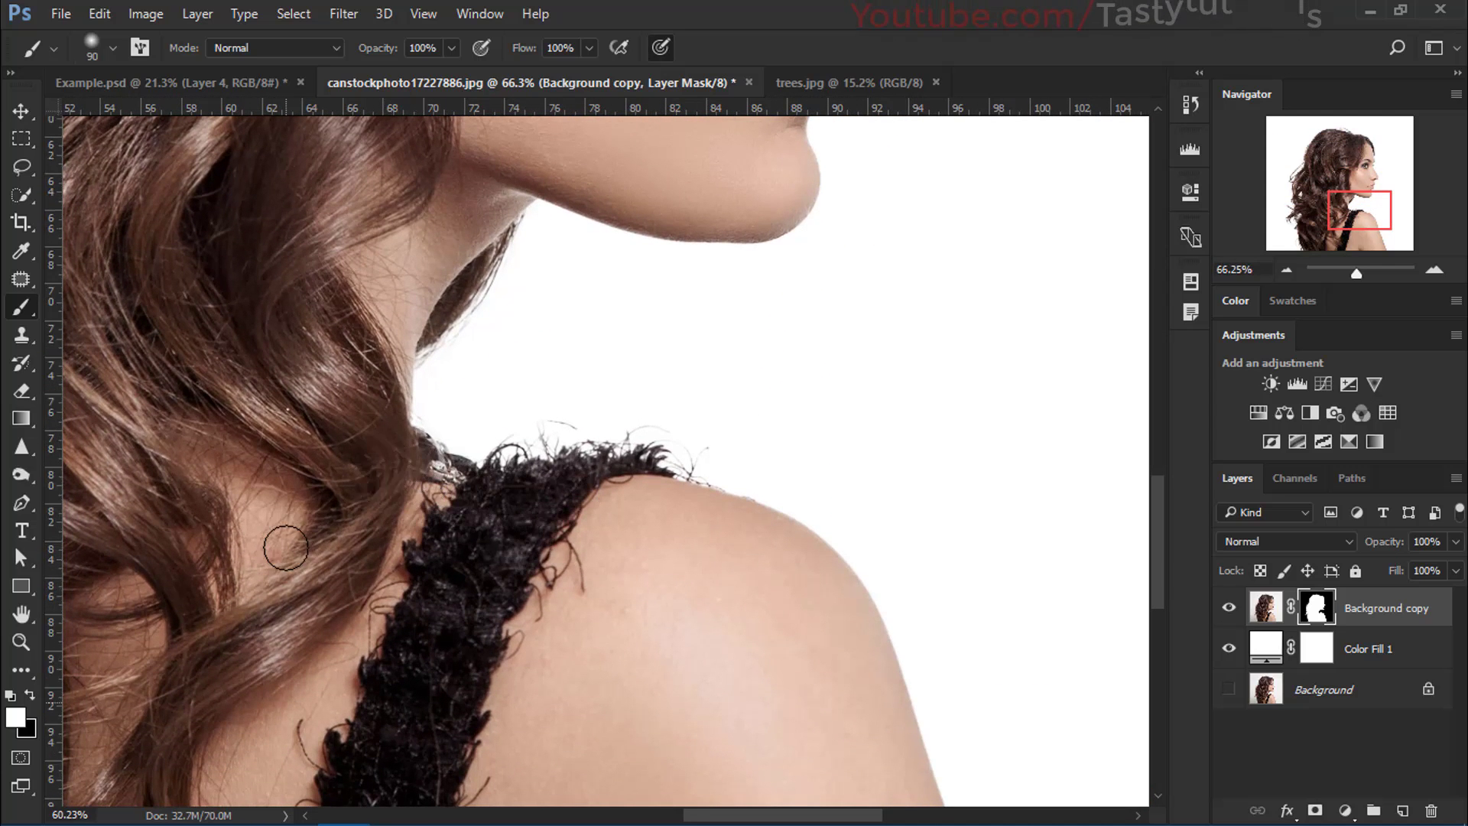
pyautogui.scroll(-5, 286, 547)
pyautogui.scroll(-1, 286, 547)
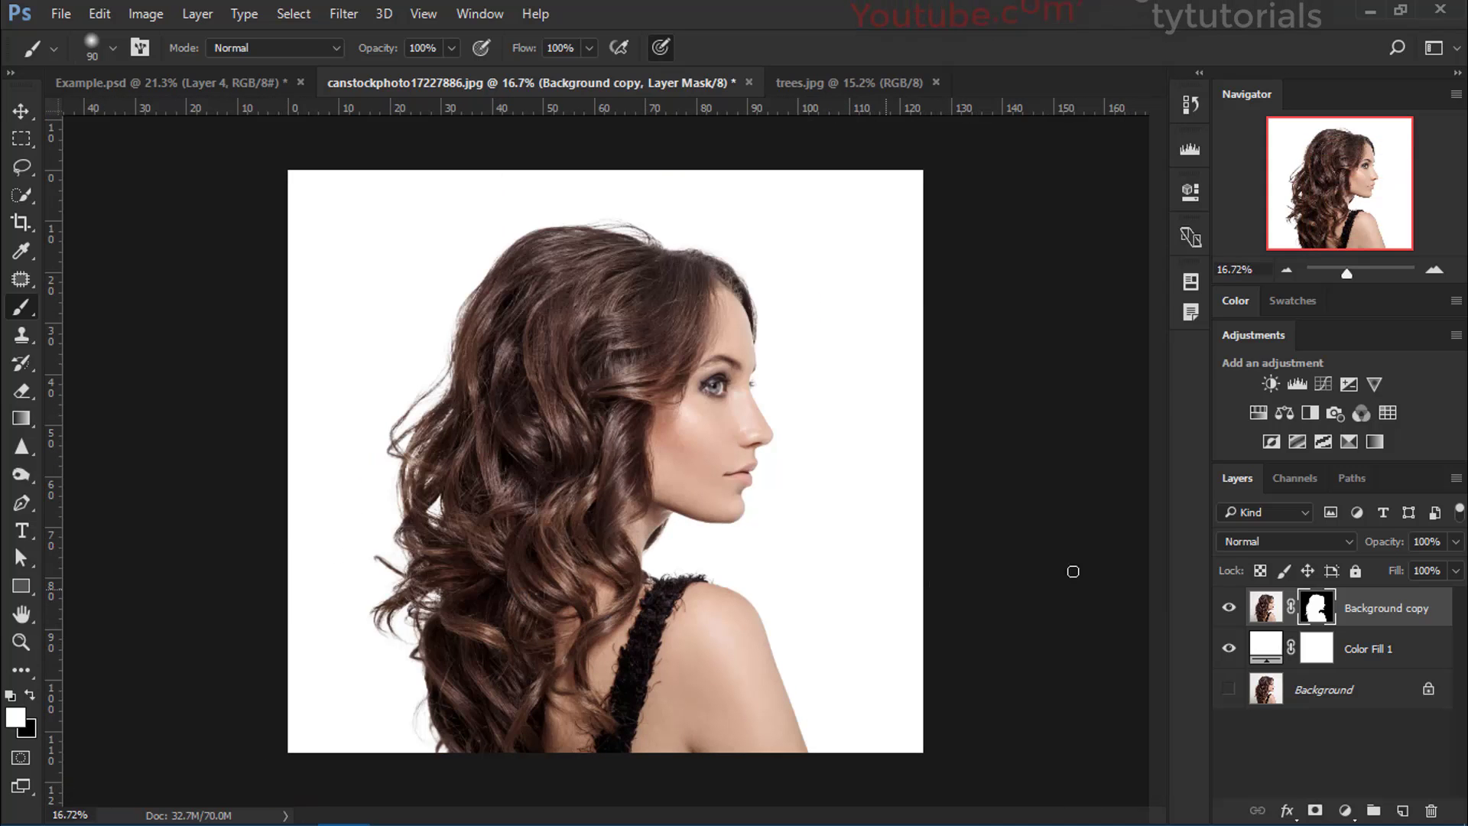
# Step: Rename the cut-out woman's layer as Girl and the white fill layer as BG
pyautogui.doubleClick(1380, 610)
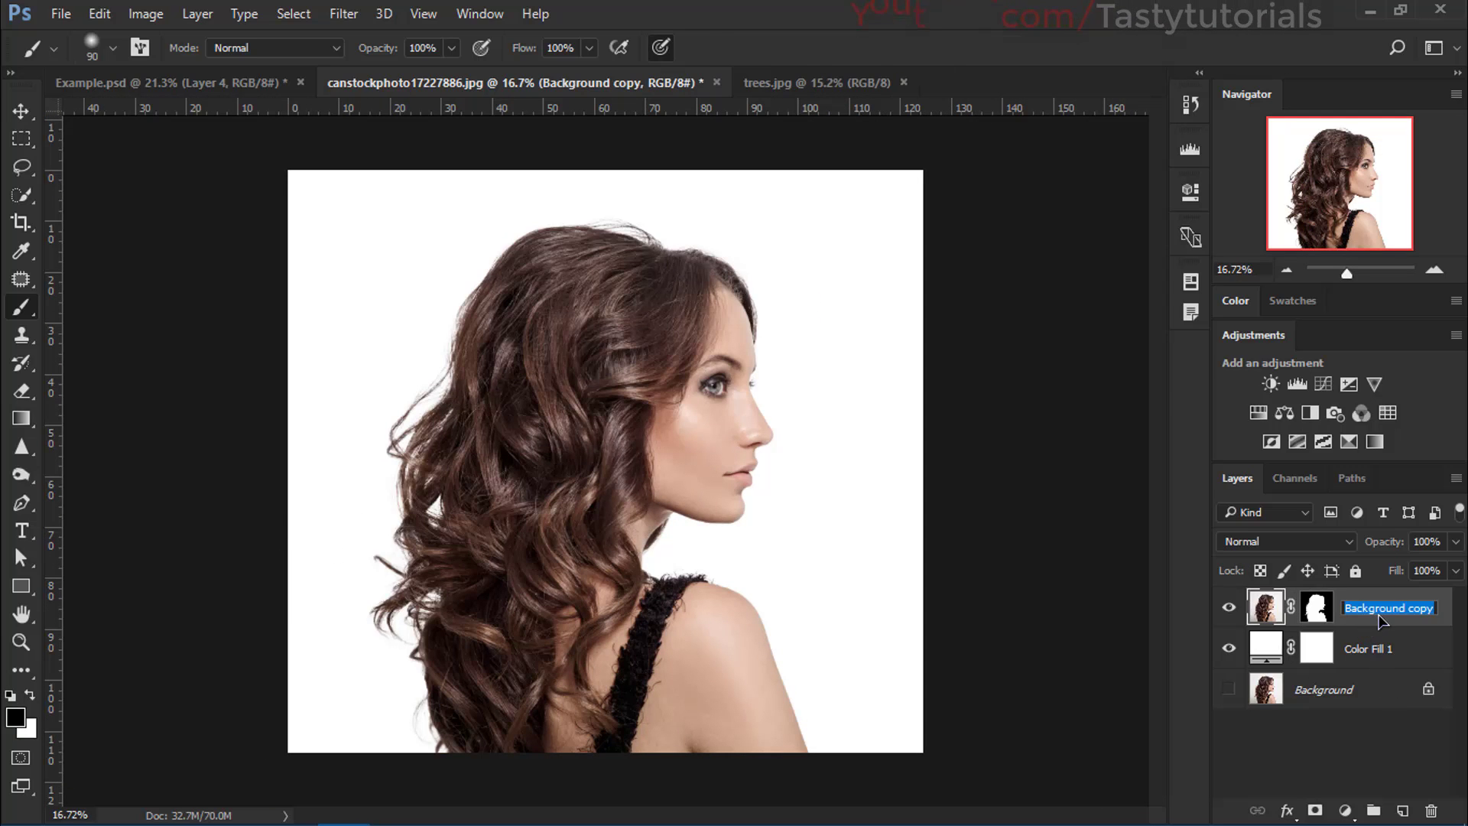
pyautogui.write('Girl')
pyautogui.press('Return')
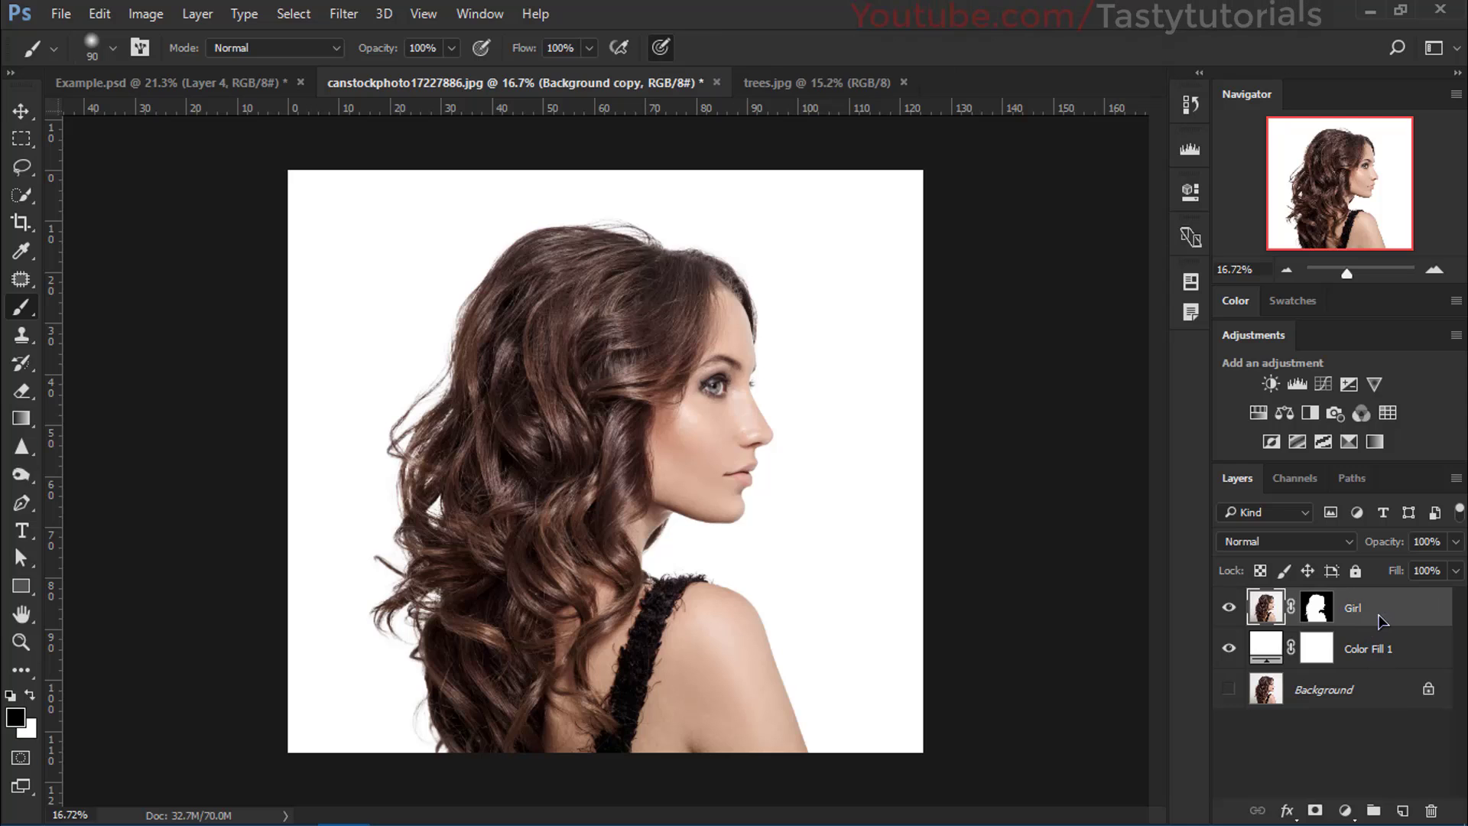
pyautogui.doubleClick(1374, 648)
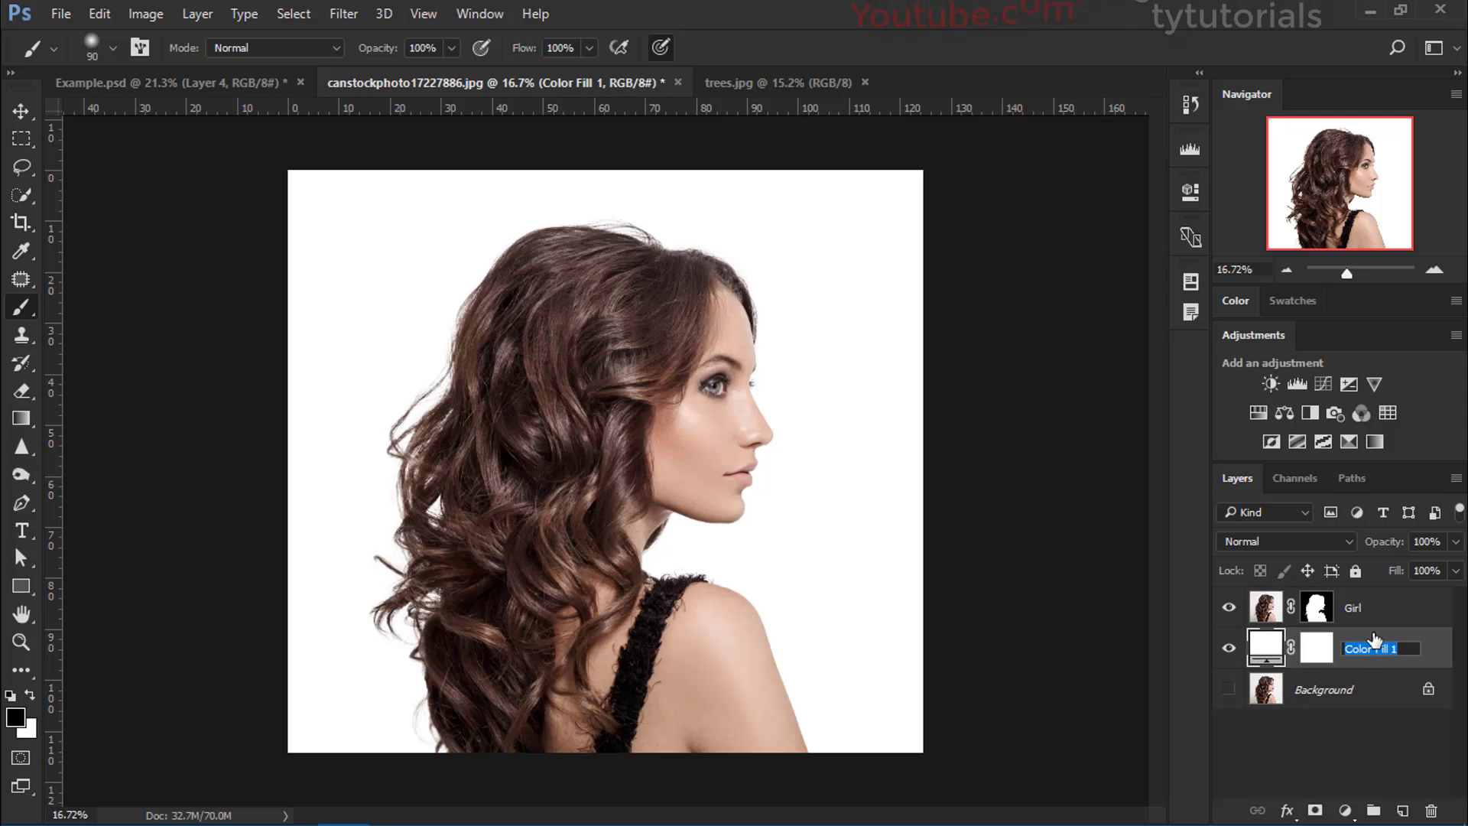
pyautogui.write('BG')
pyautogui.press('Return')
pyautogui.press('v')
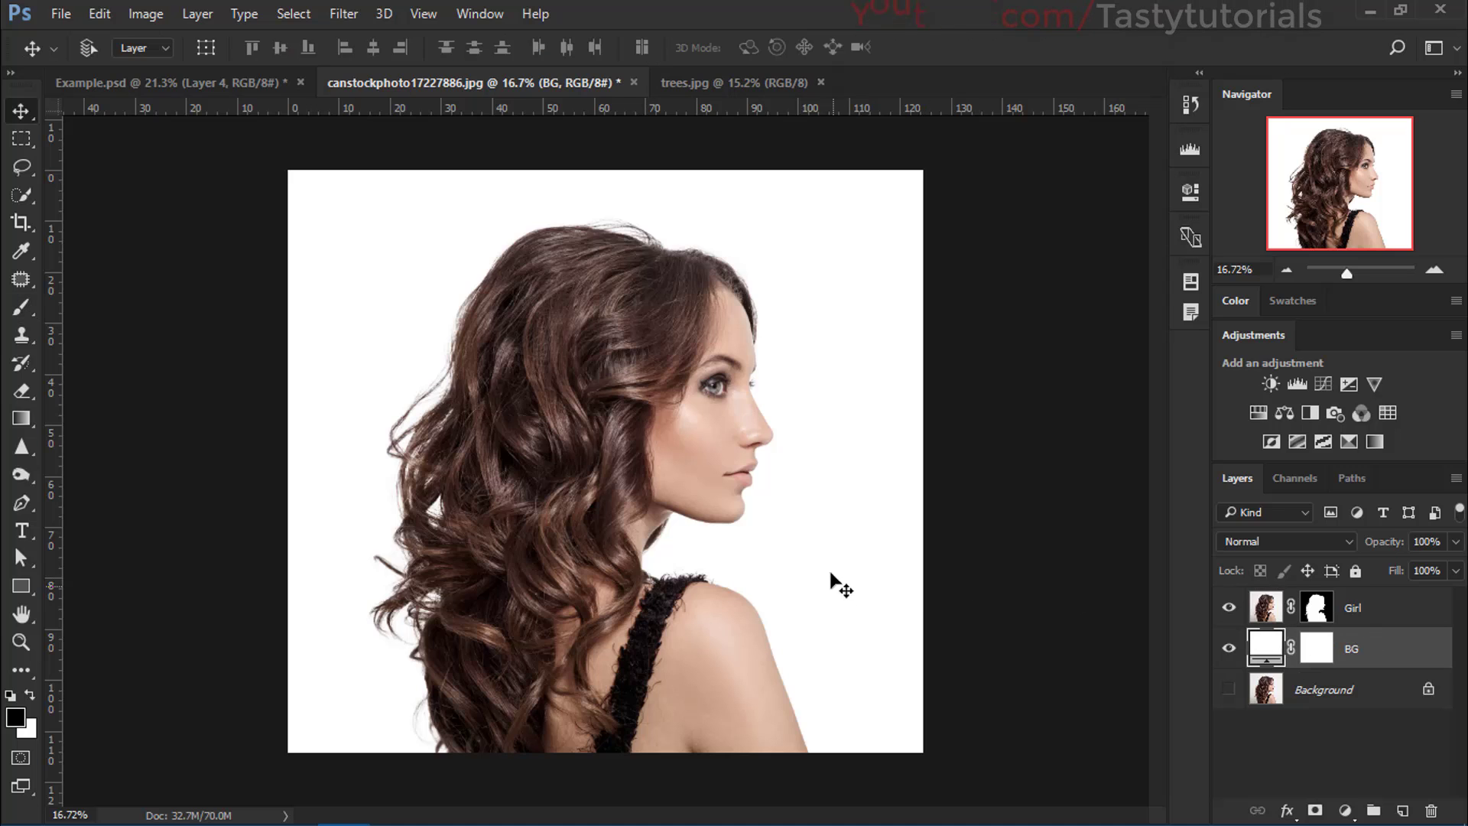
pyautogui.scroll(-2, 849, 592)
pyautogui.scroll(3, 627, 352)
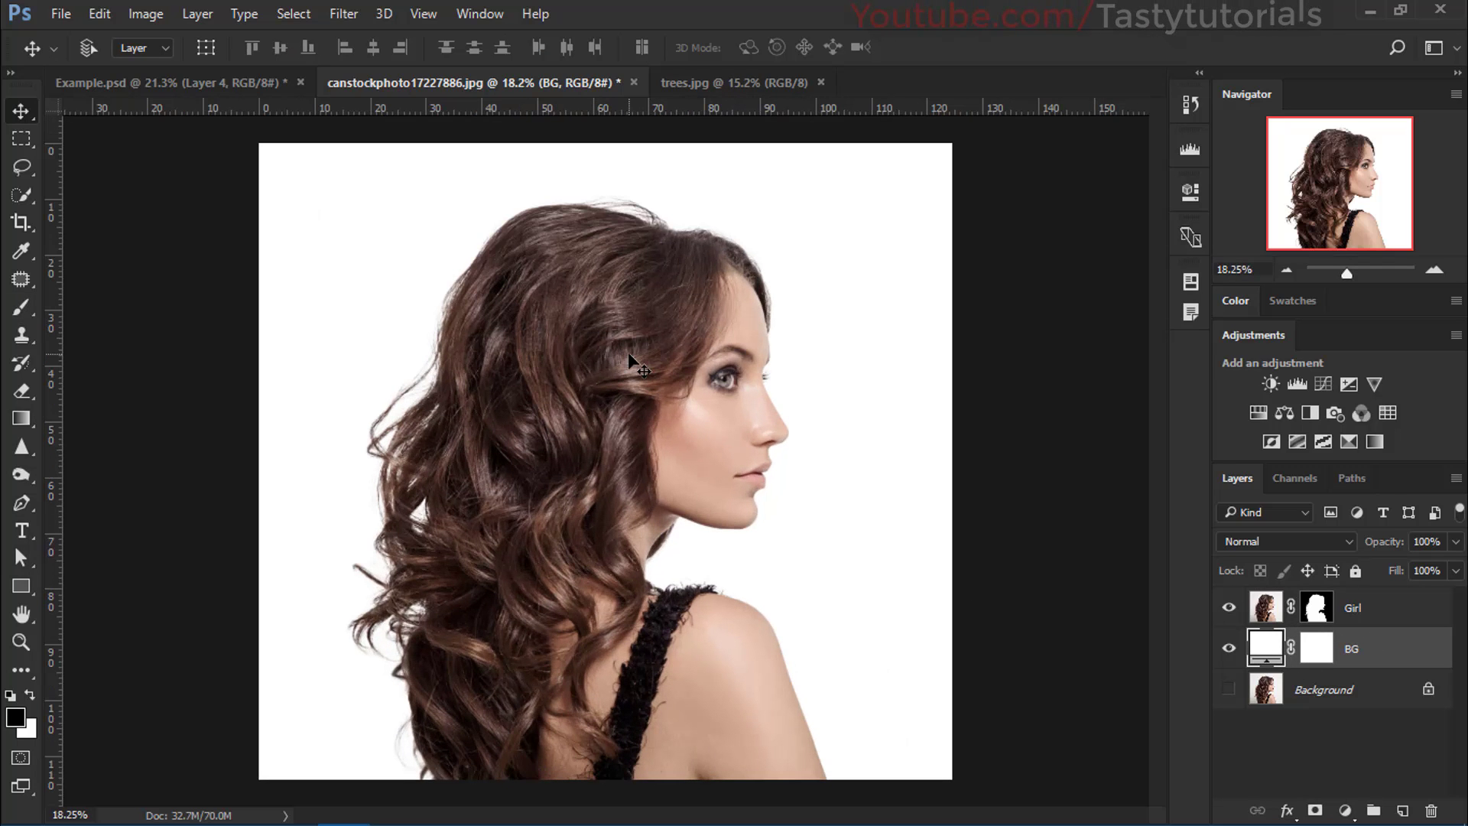
# Step: Add a Black & White adjustment with the Default preset clipped to the Girl layer, comparing the portrait with and without it
pyautogui.click(1386, 602)
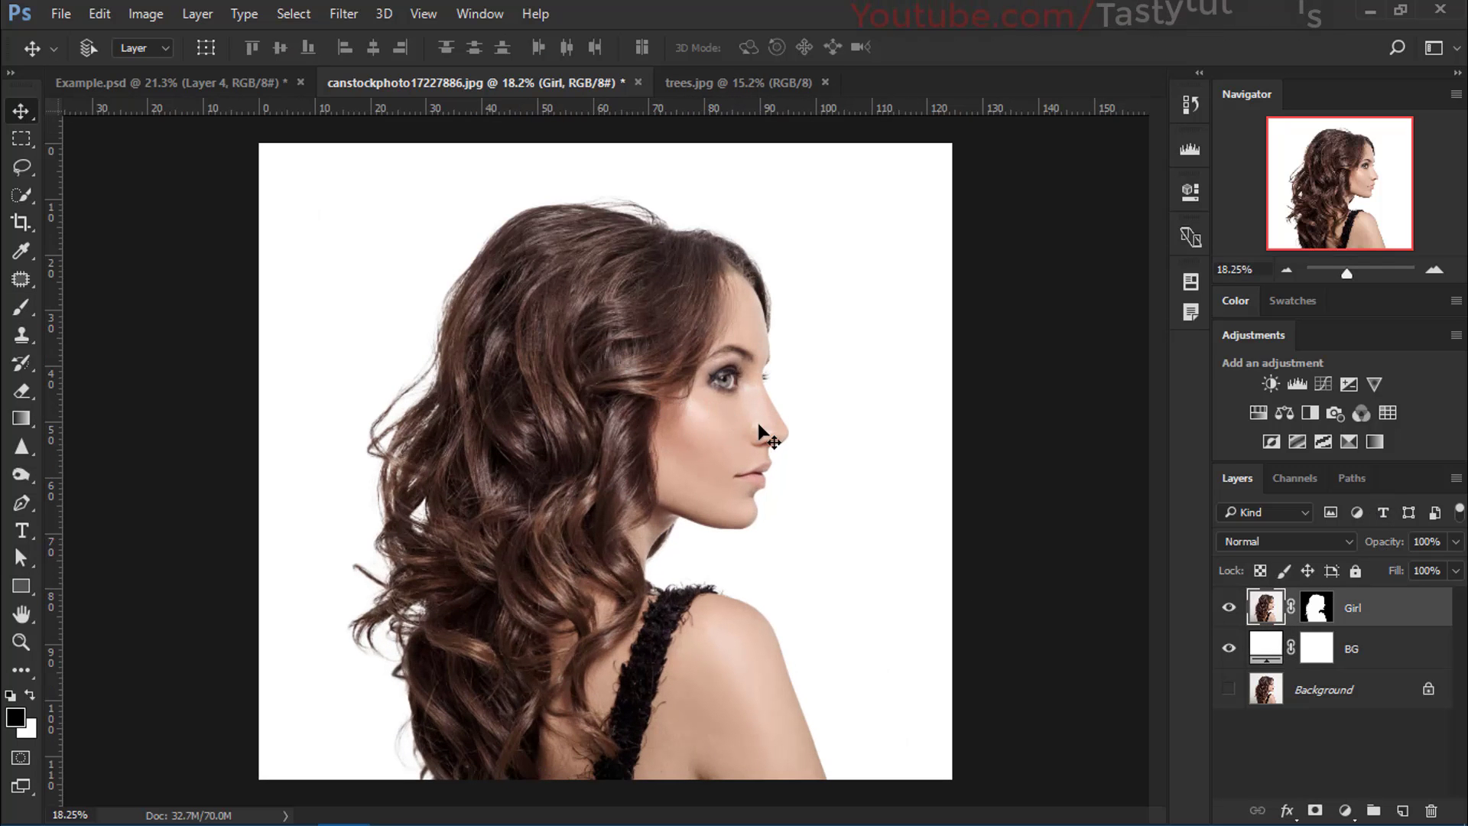
pyautogui.click(1345, 811)
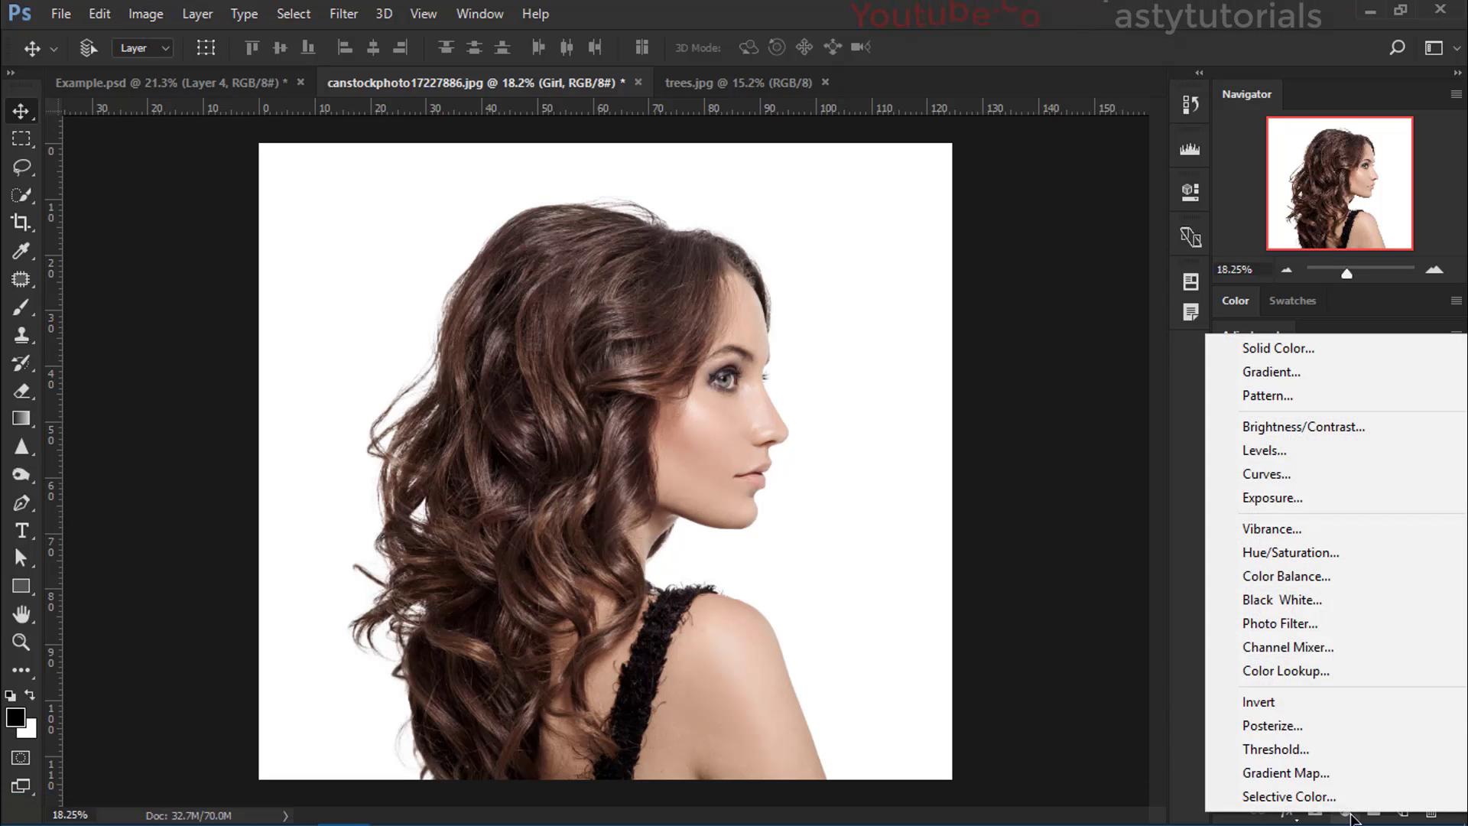
pyautogui.click(1278, 600)
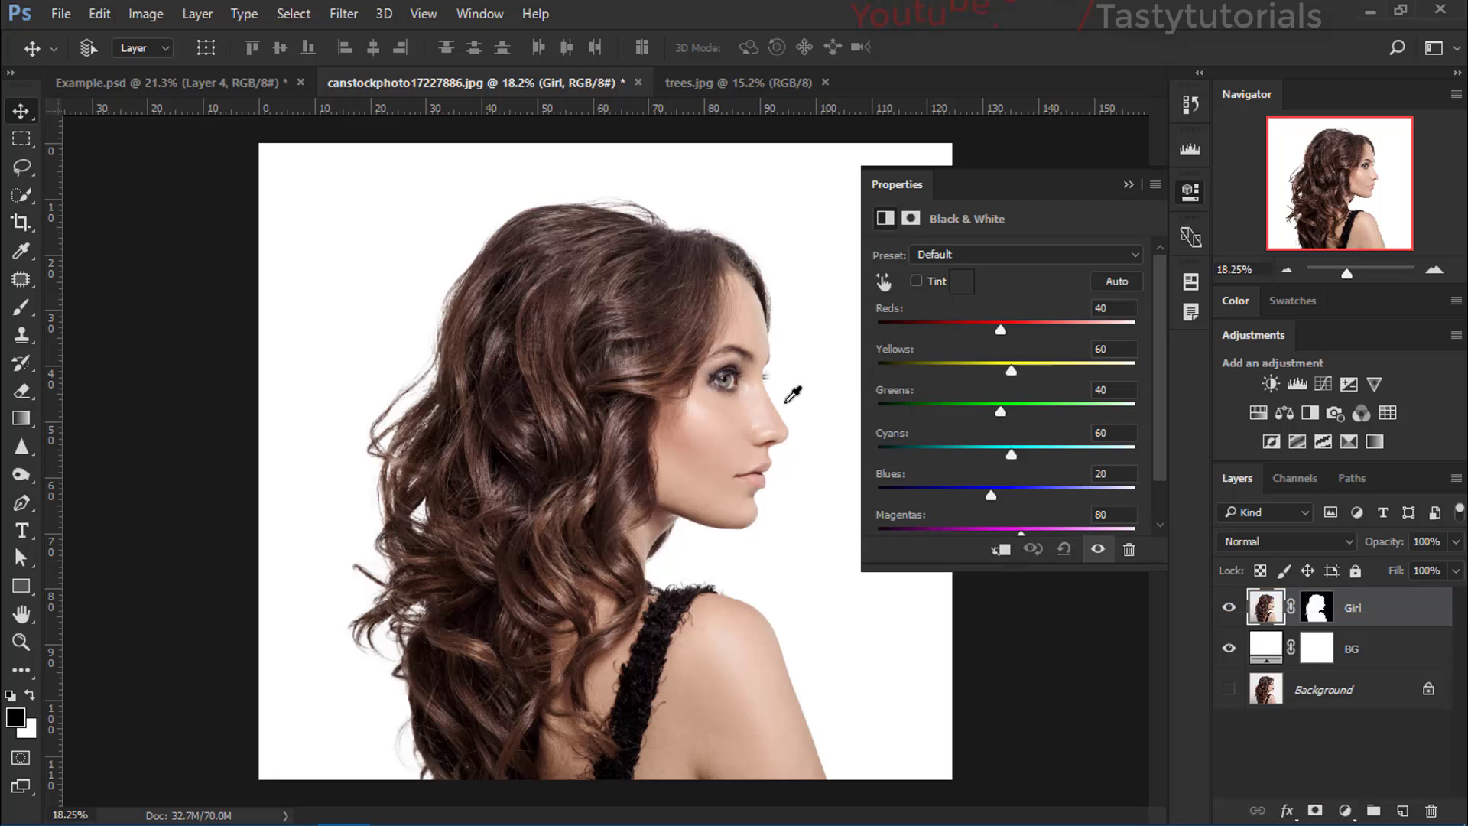
pyautogui.click(999, 550)
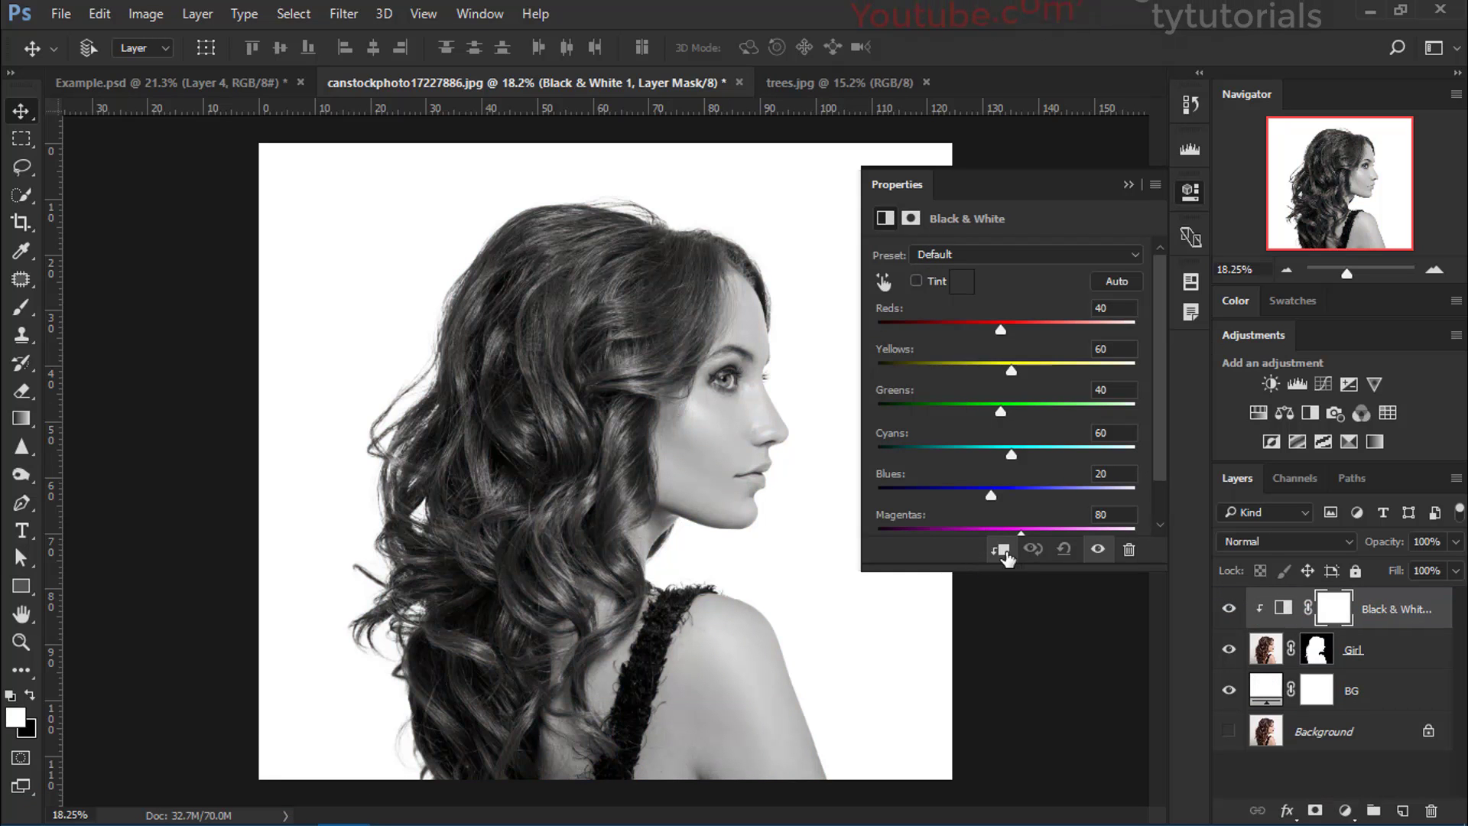
pyautogui.click(1127, 183)
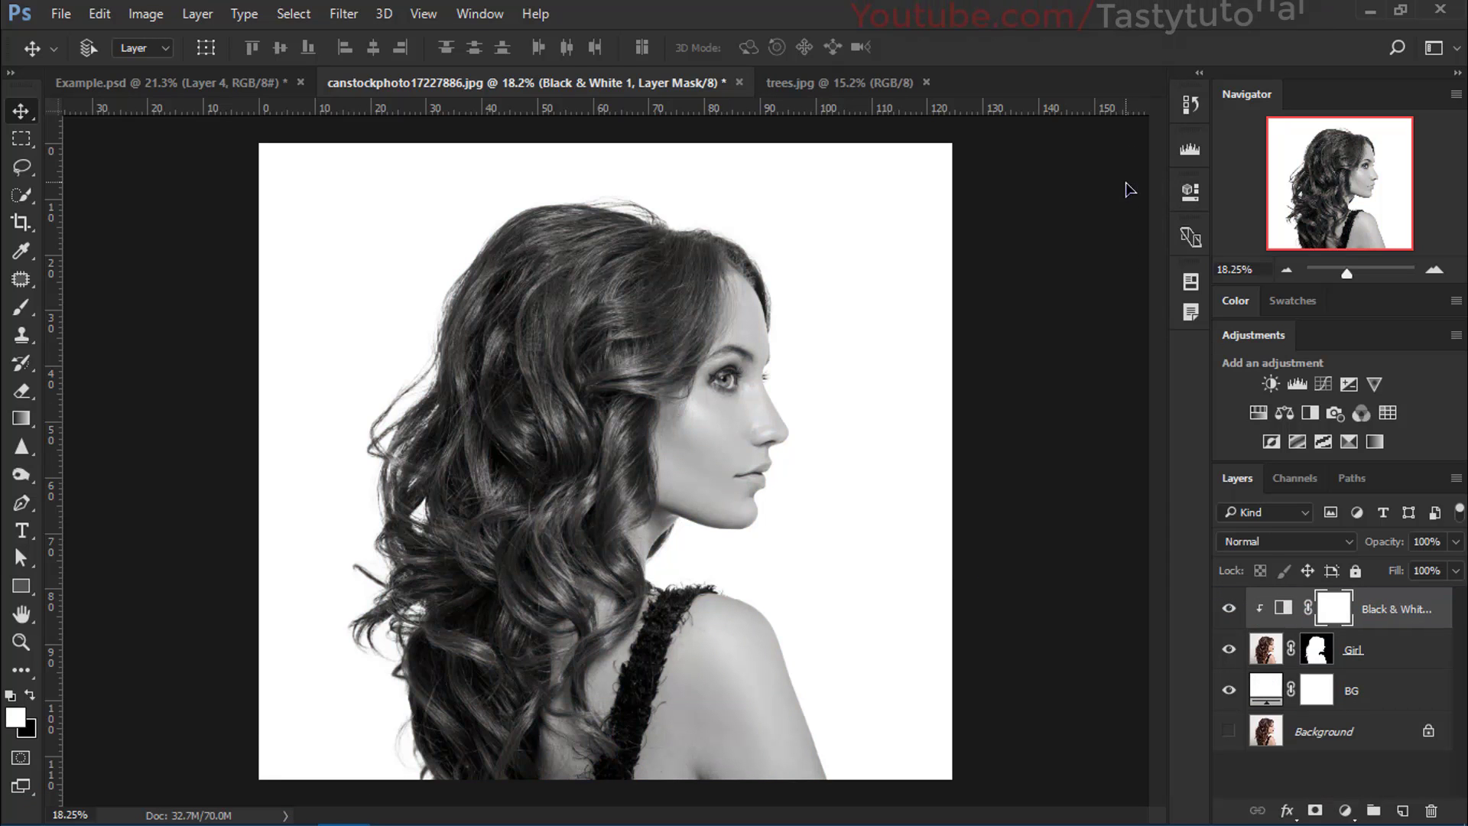
pyautogui.click(1228, 609)
pyautogui.click(1228, 609)
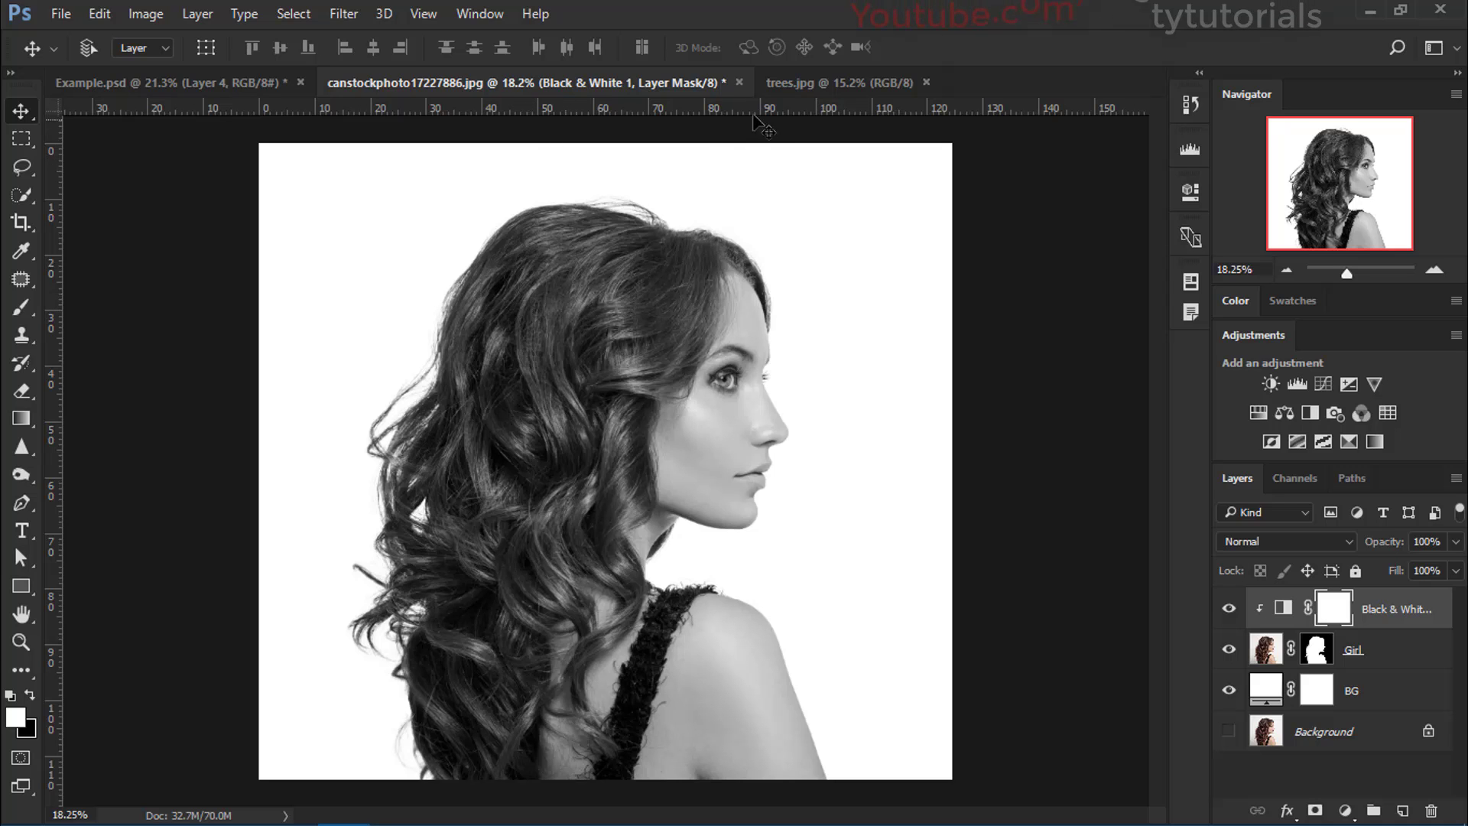
# Step: Unlock the background layer of trees.jpg and convert it to a Smart Object
pyautogui.click(787, 82)
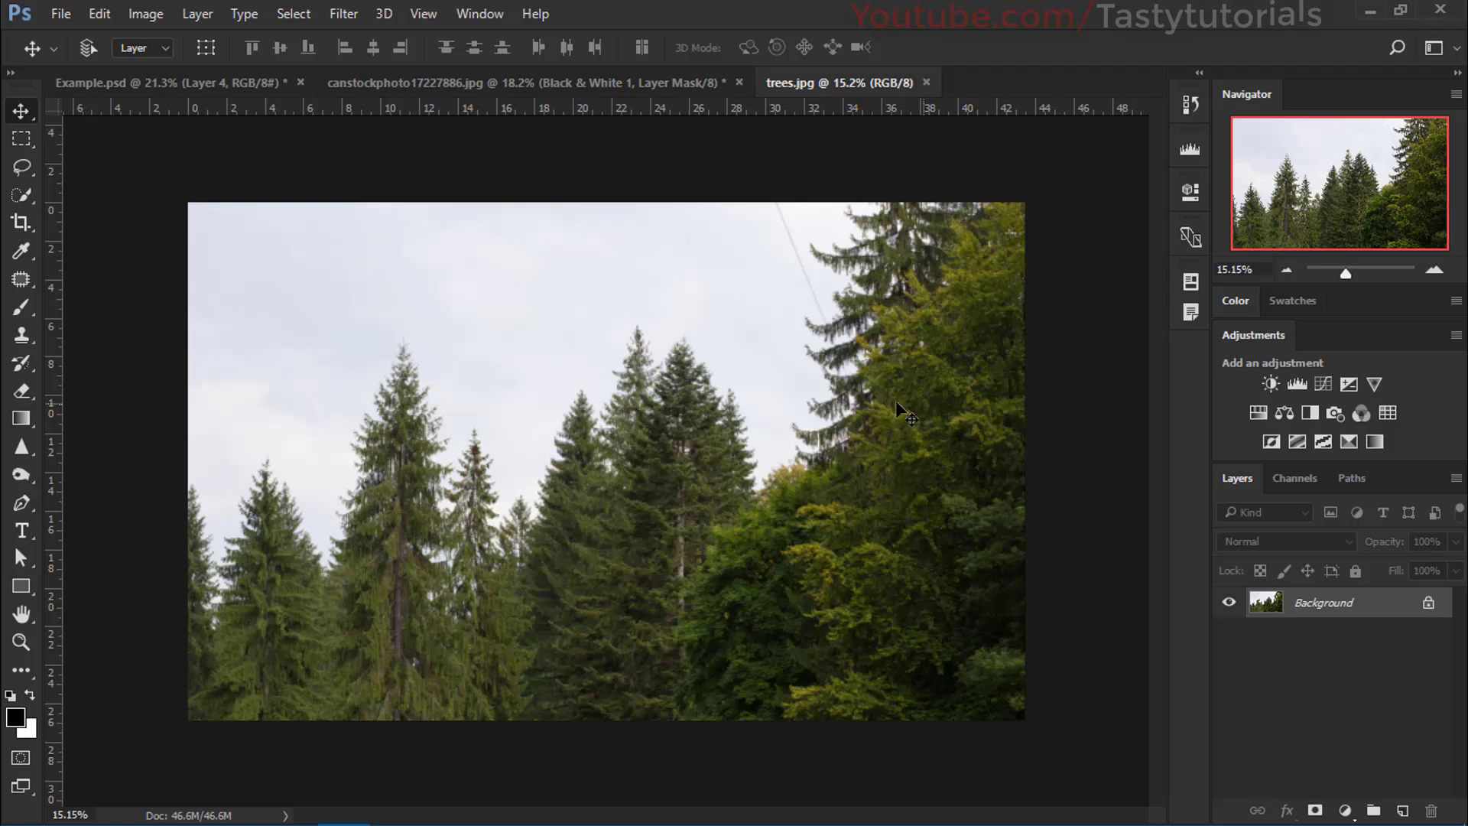
pyautogui.click(1427, 604)
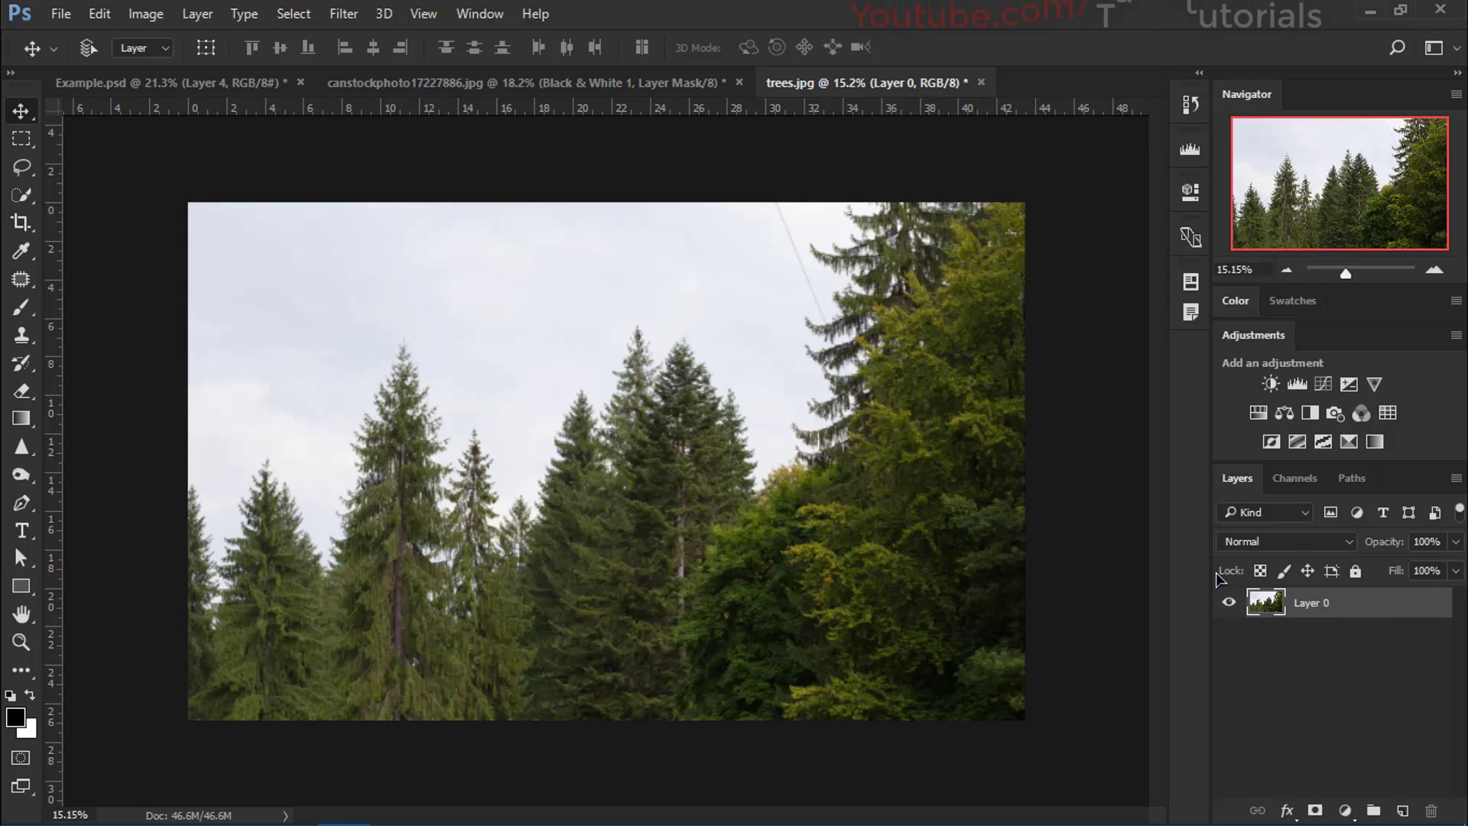
pyautogui.rightClick(1352, 610)
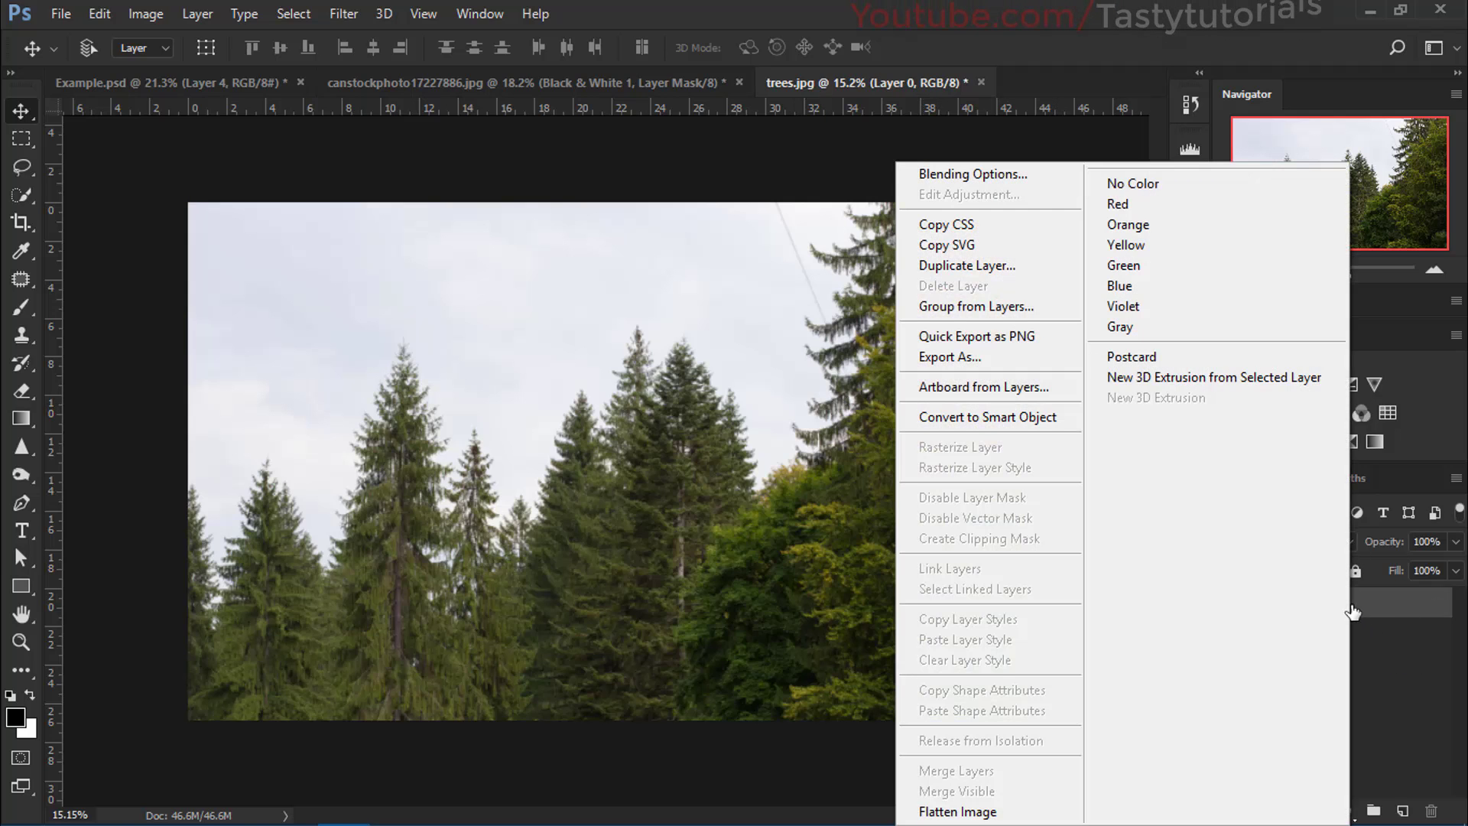
pyautogui.click(967, 417)
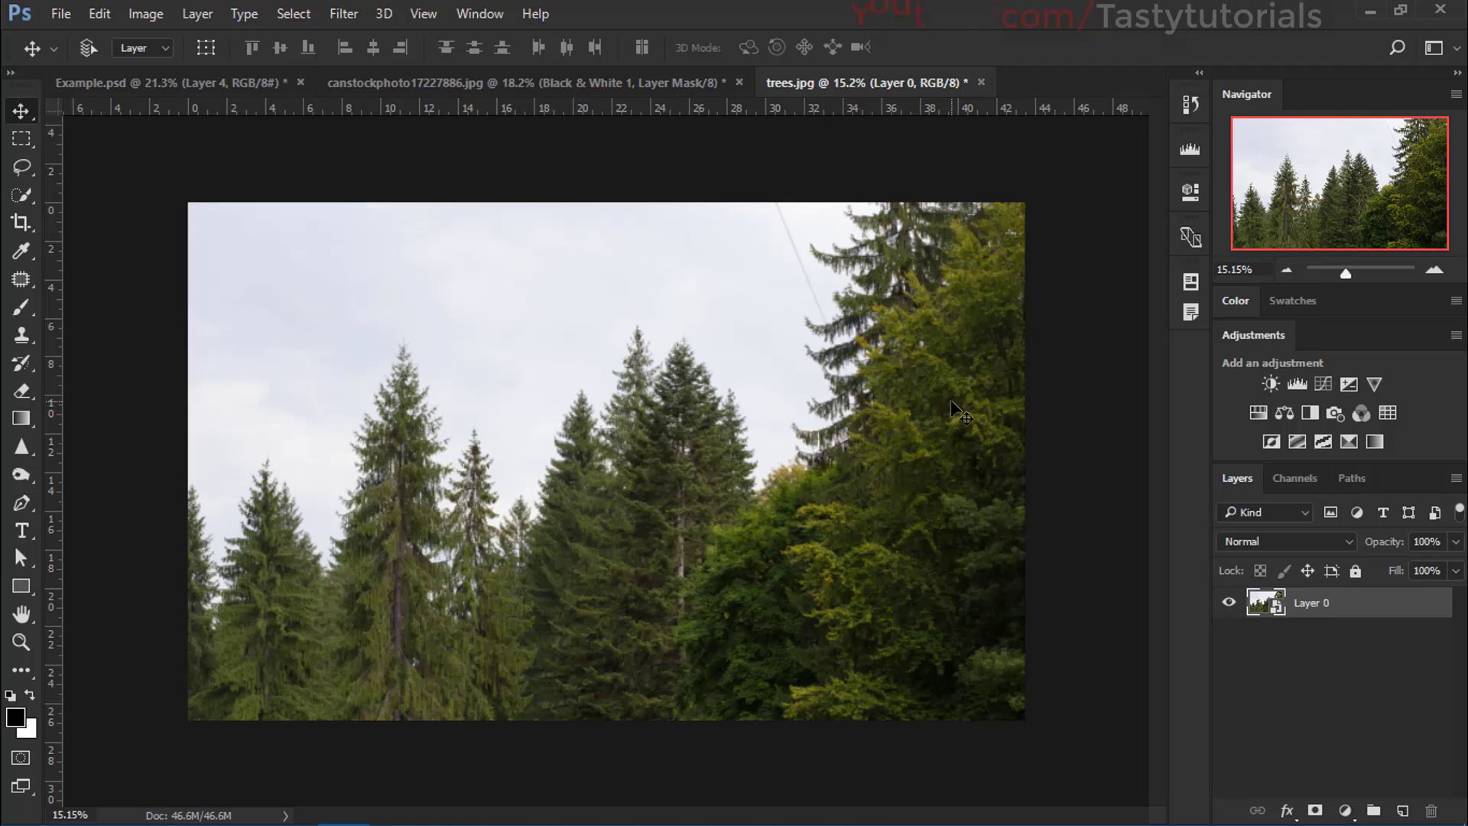
# Step: Bring the trees Smart Object into the portrait document above the Black & White adjustment and clip it to the woman's silhouette
pyautogui.scroll(2, 950, 399)
pyautogui.moveTo(961, 356); pyautogui.dragTo(782, 367)
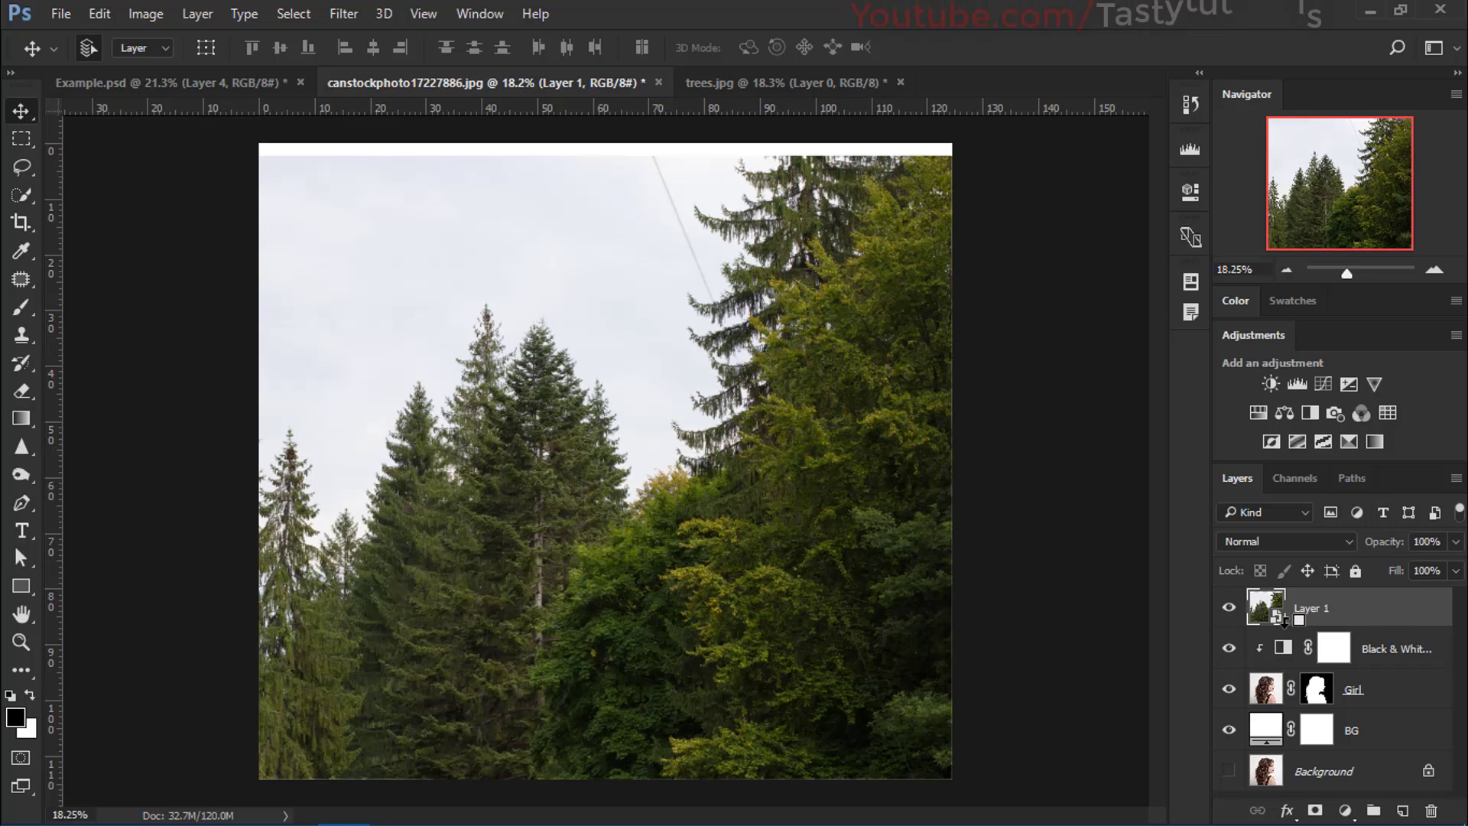
pyautogui.rightClick(1321, 620)
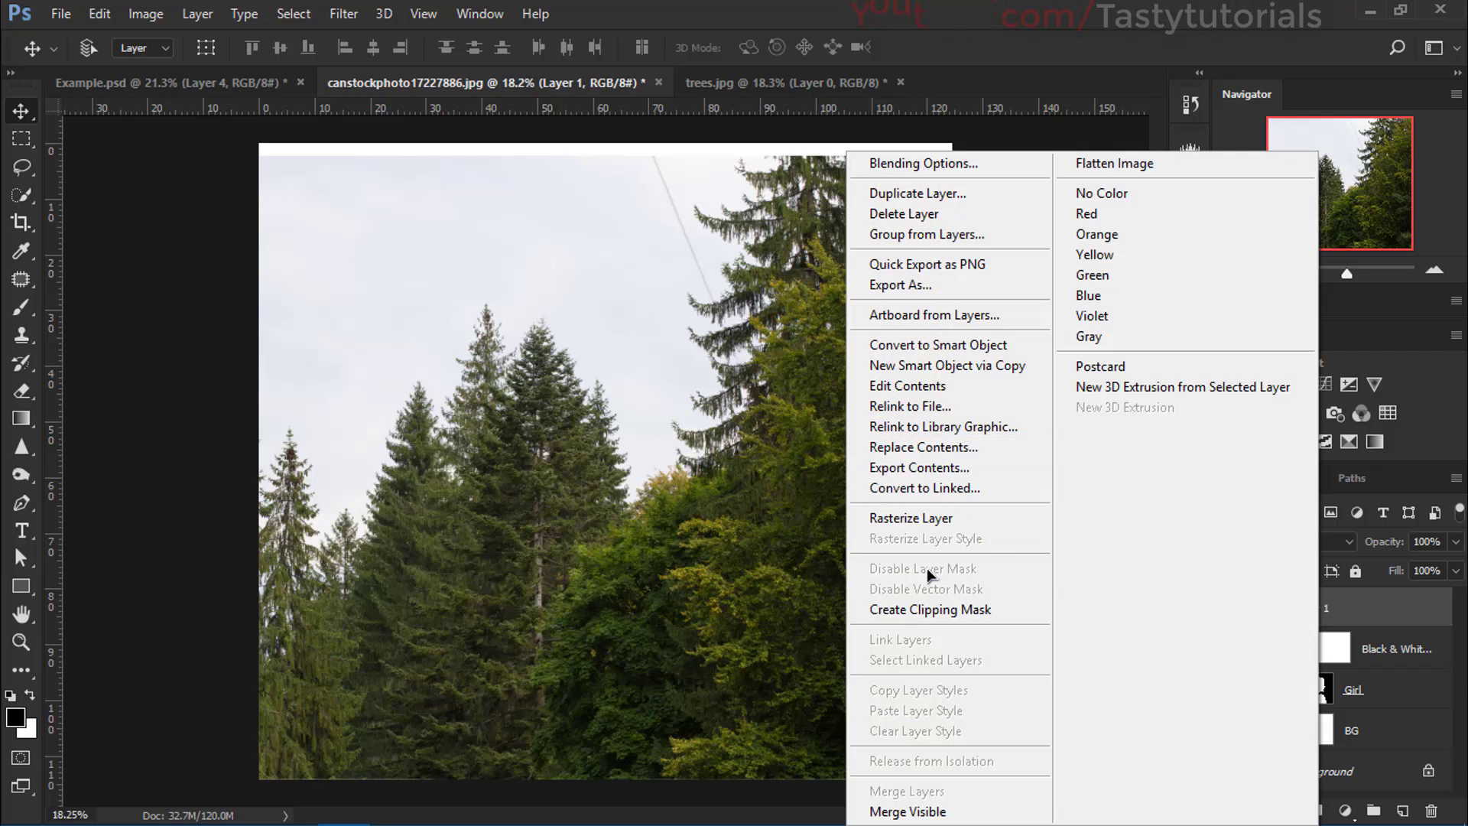
pyautogui.click(932, 612)
# Step: Rename the clipped trees layer as Tree
pyautogui.doubleClick(1324, 609)
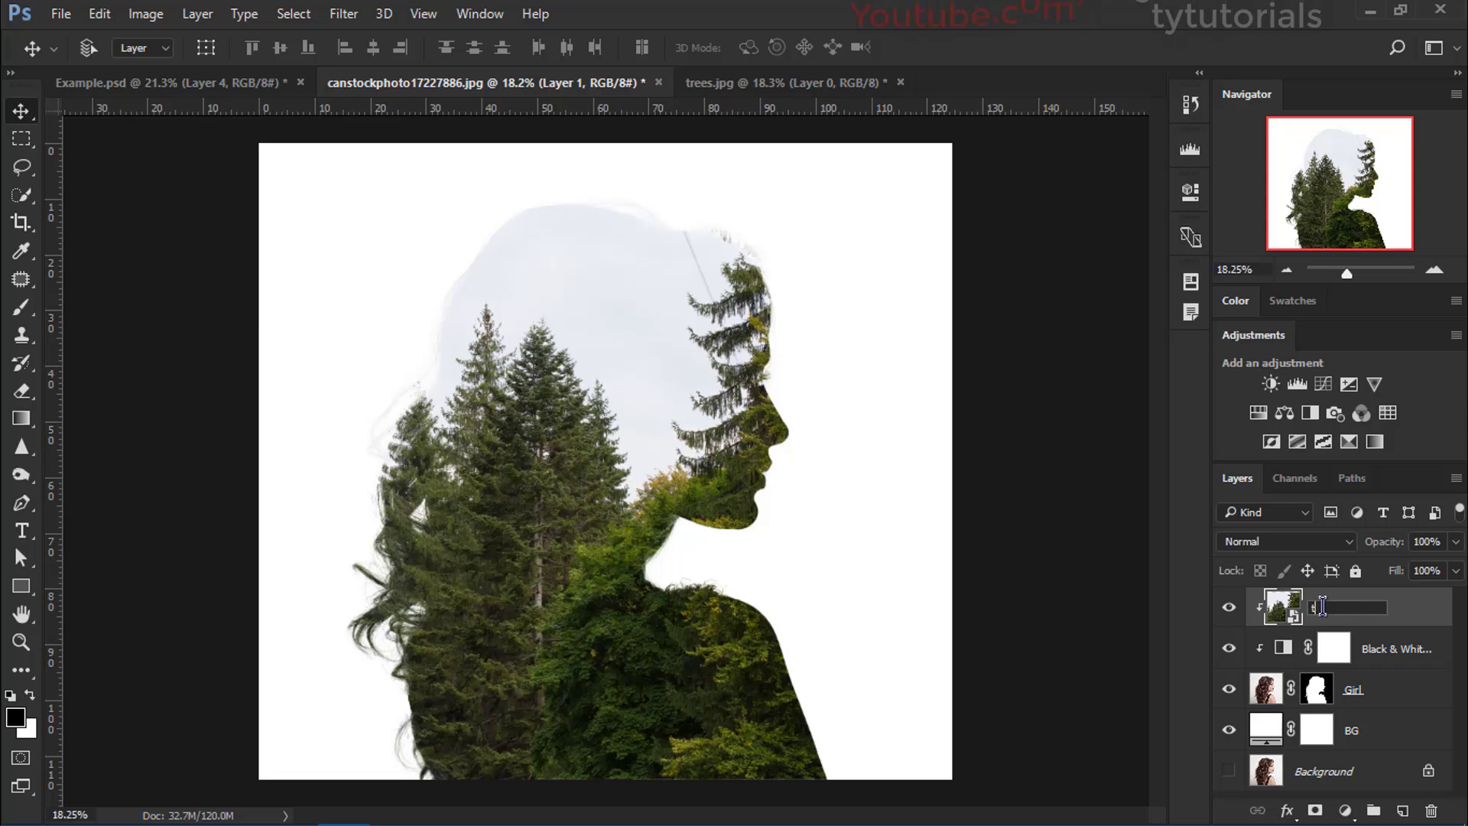
pyautogui.write('Tree')
pyautogui.press('Return')
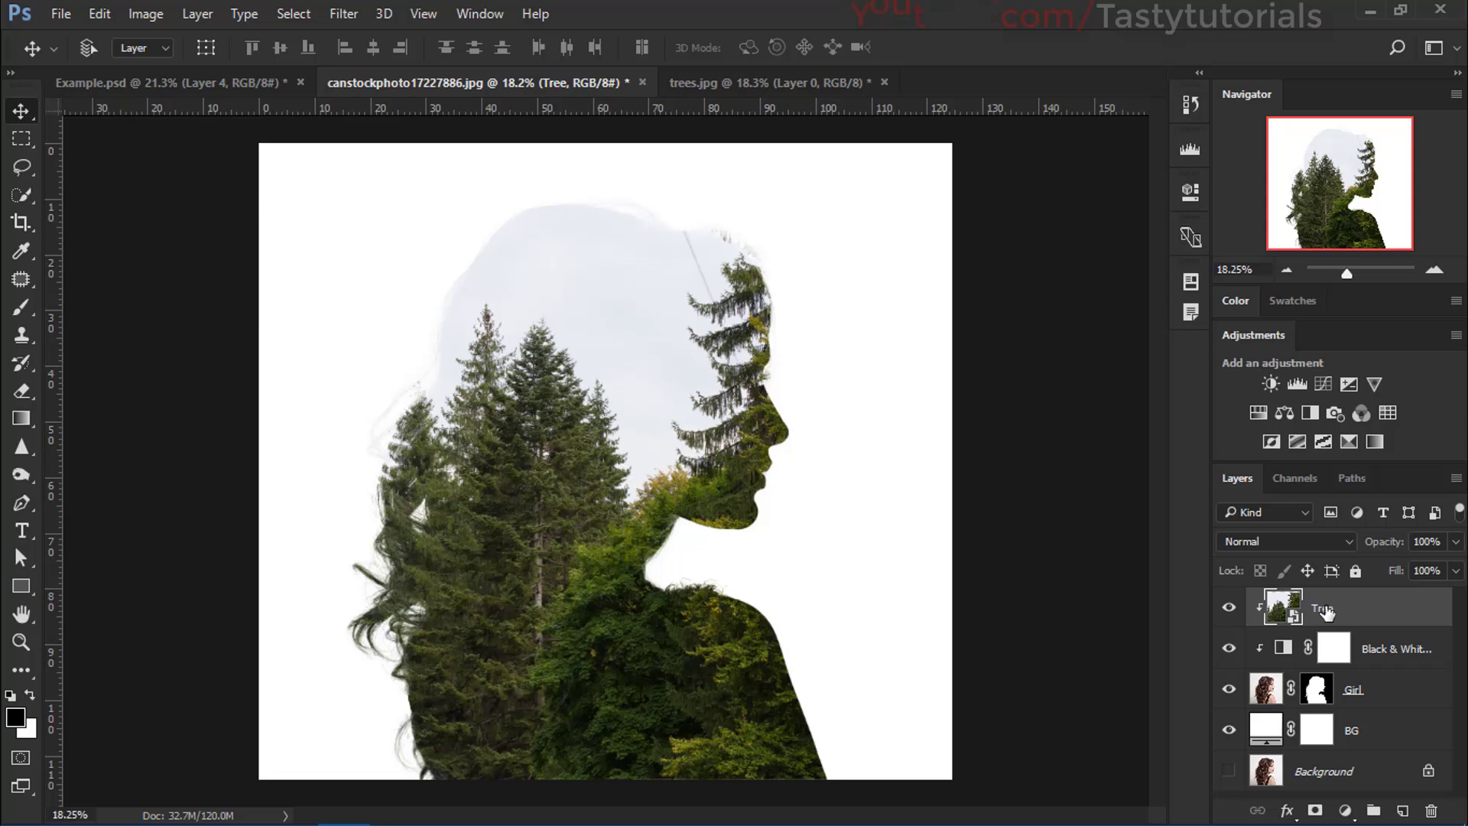
pyautogui.scroll(-1, 760, 479)
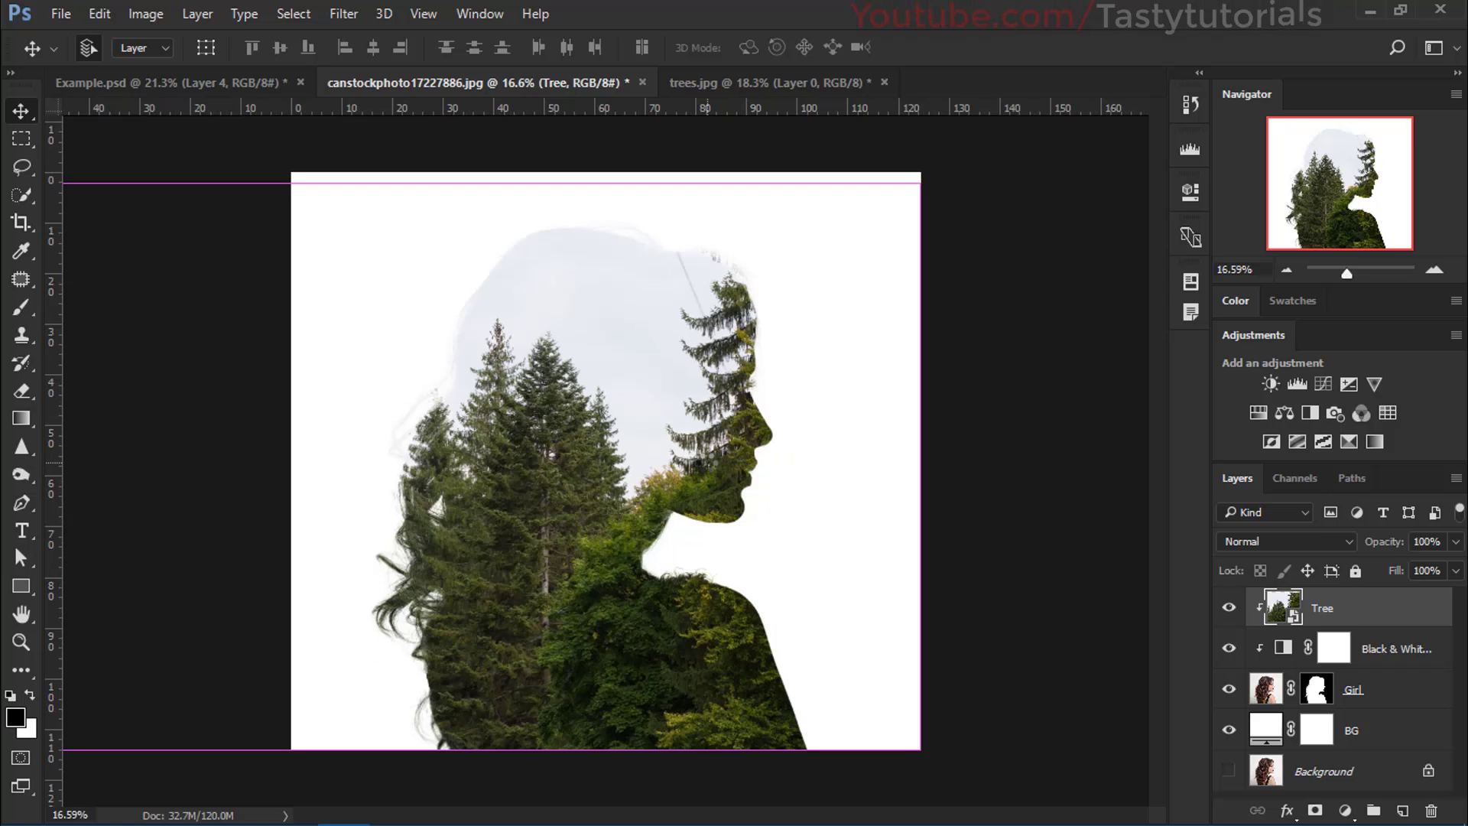
# Step: Scale the Tree layer down to about 396% and reposition it so the spruce branches run along the woman's forehead and face
pyautogui.hotkey('ctrl', 't')
pyautogui.scroll(-5, 702, 451)
pyautogui.moveTo(708, 450); pyautogui.dragTo(656, 386)
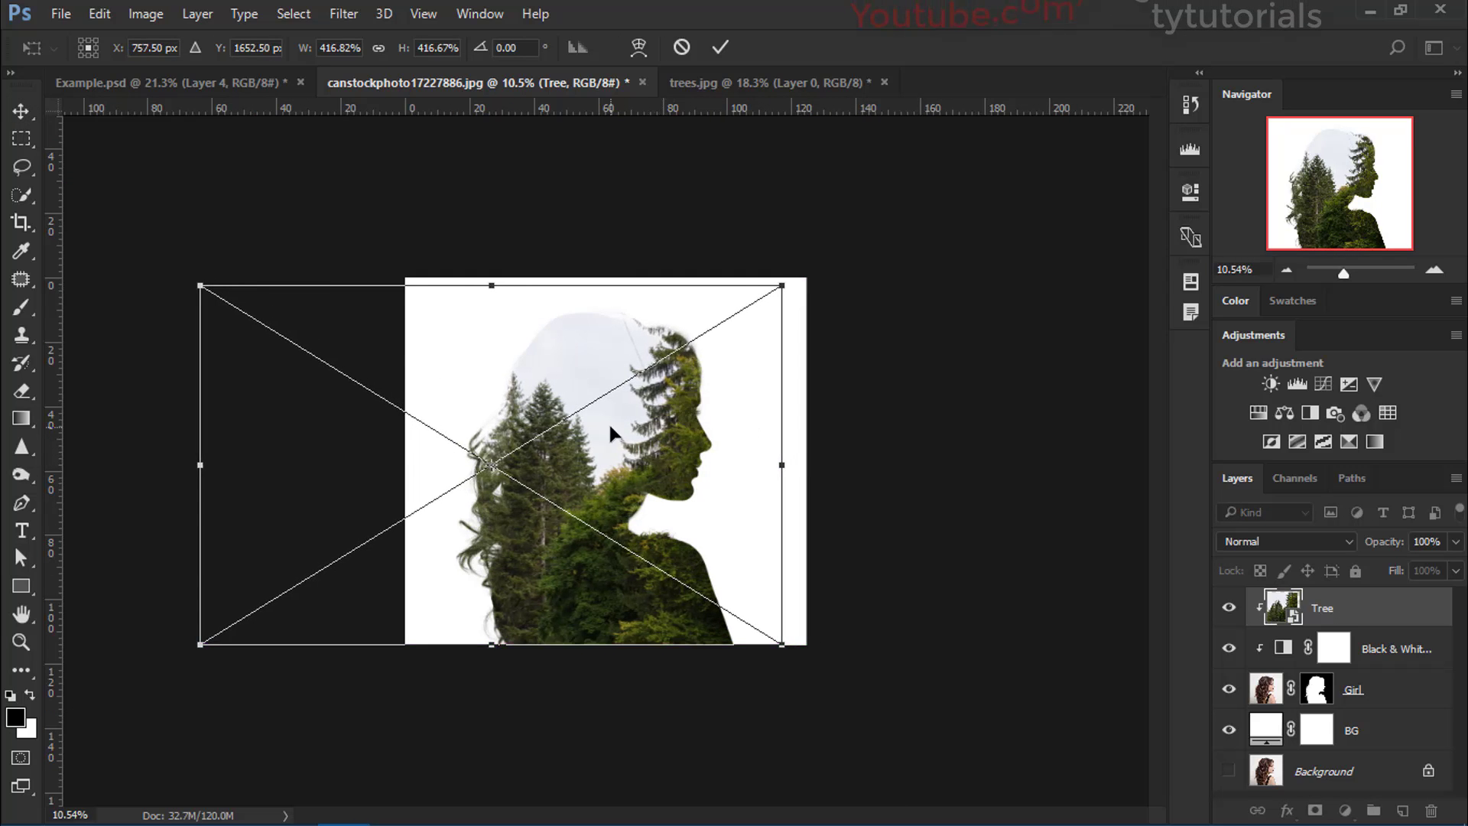
pyautogui.scroll(4, 604, 451)
pyautogui.moveTo(755, 447); pyautogui.dragTo(749, 452)
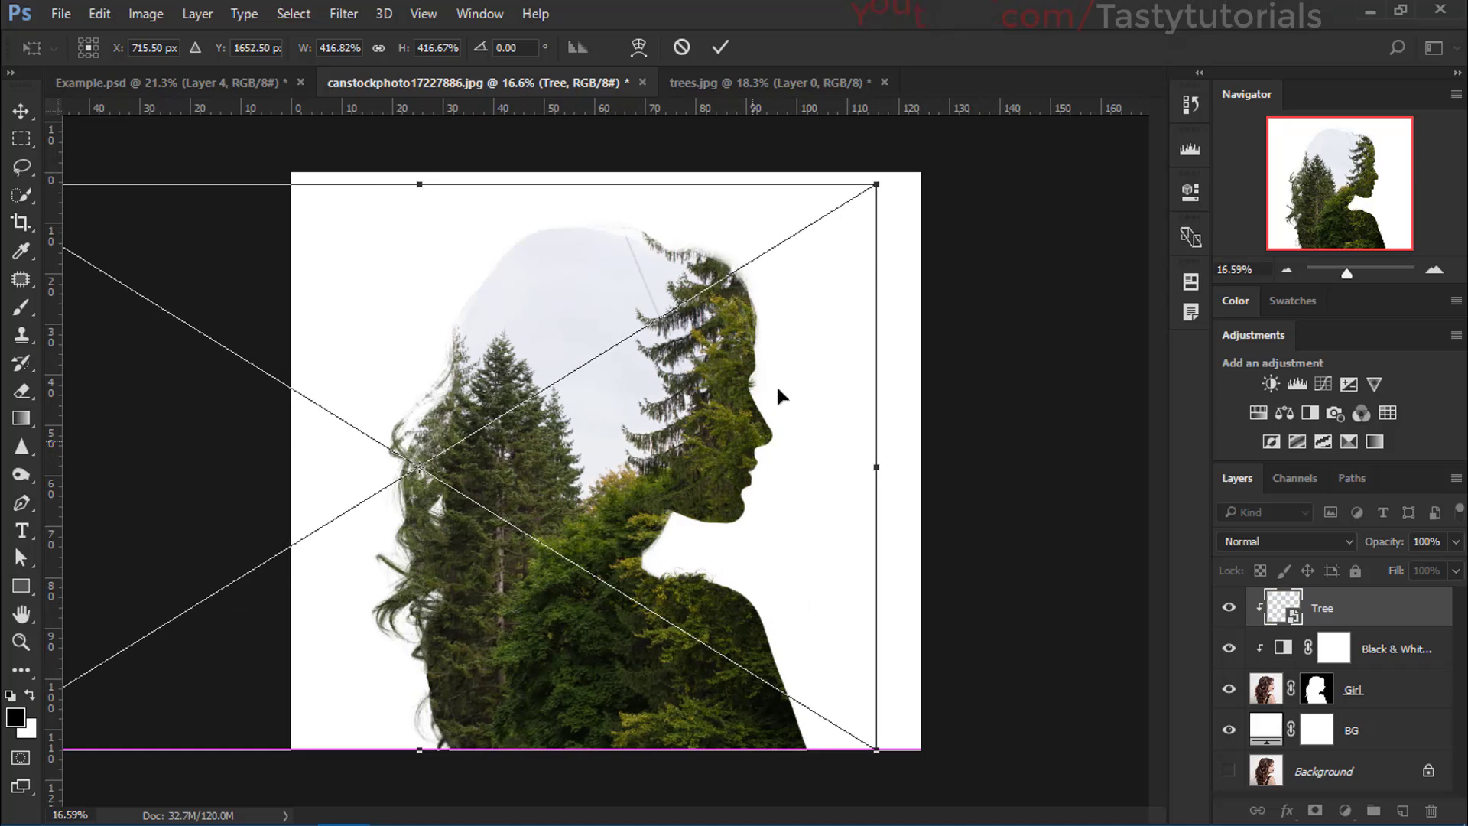
pyautogui.moveTo(883, 185); pyautogui.dragTo(846, 228)
pyautogui.moveTo(755, 342); pyautogui.dragTo(784, 339)
pyautogui.scroll(1, 625, 411)
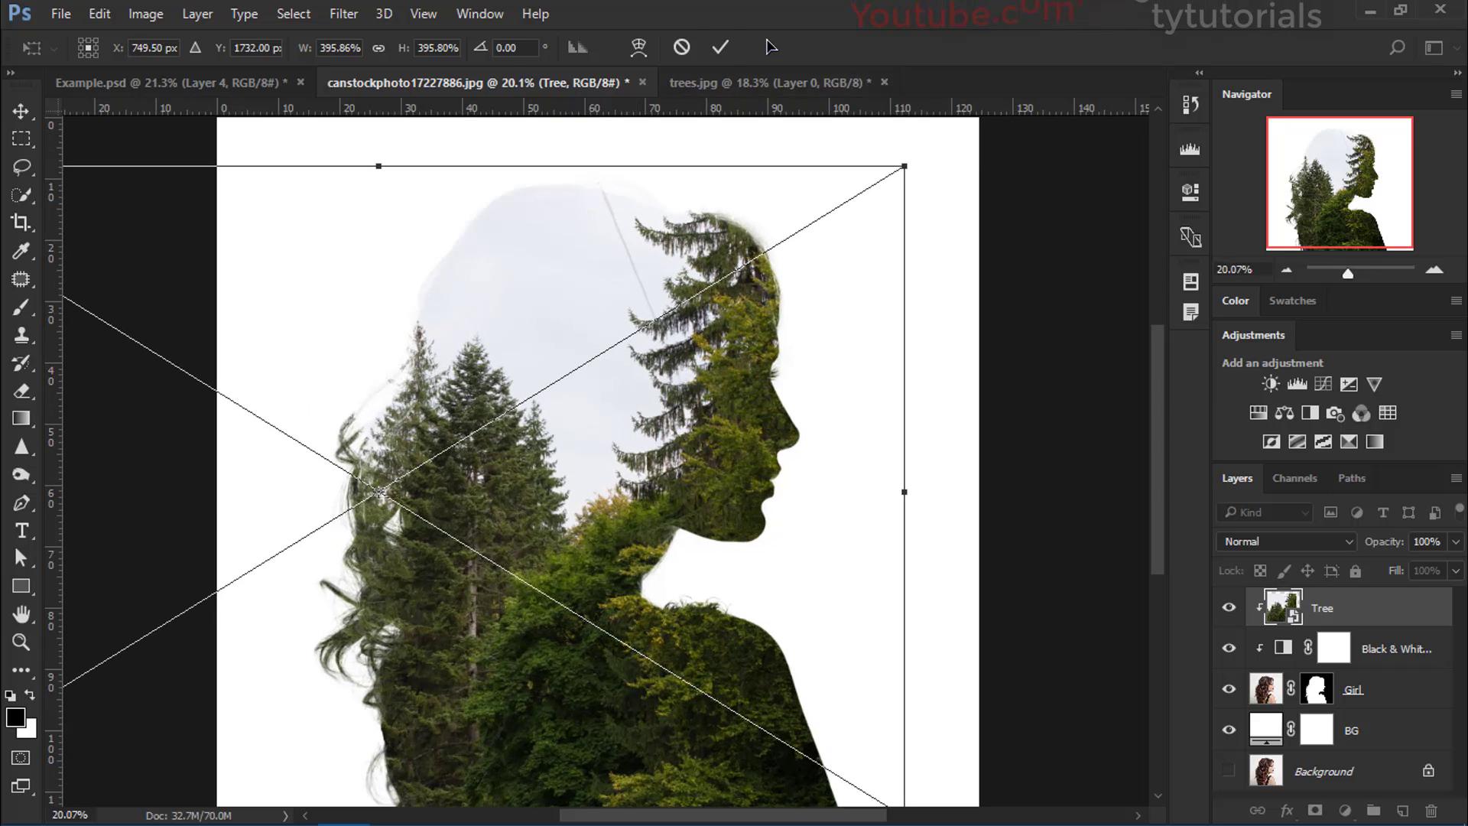
pyautogui.click(720, 47)
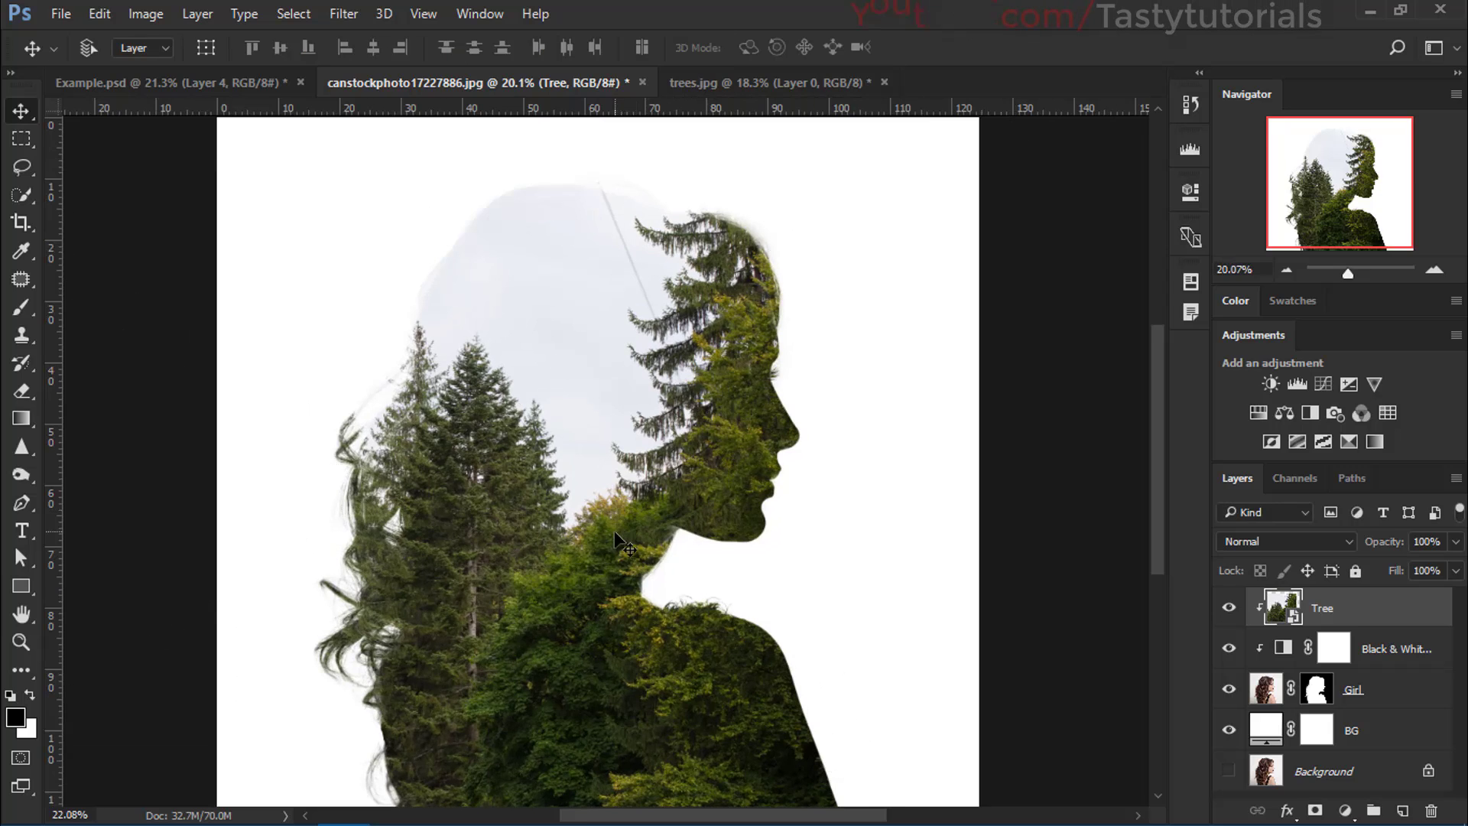
pyautogui.scroll(1, 611, 512)
pyautogui.scroll(-2, 607, 488)
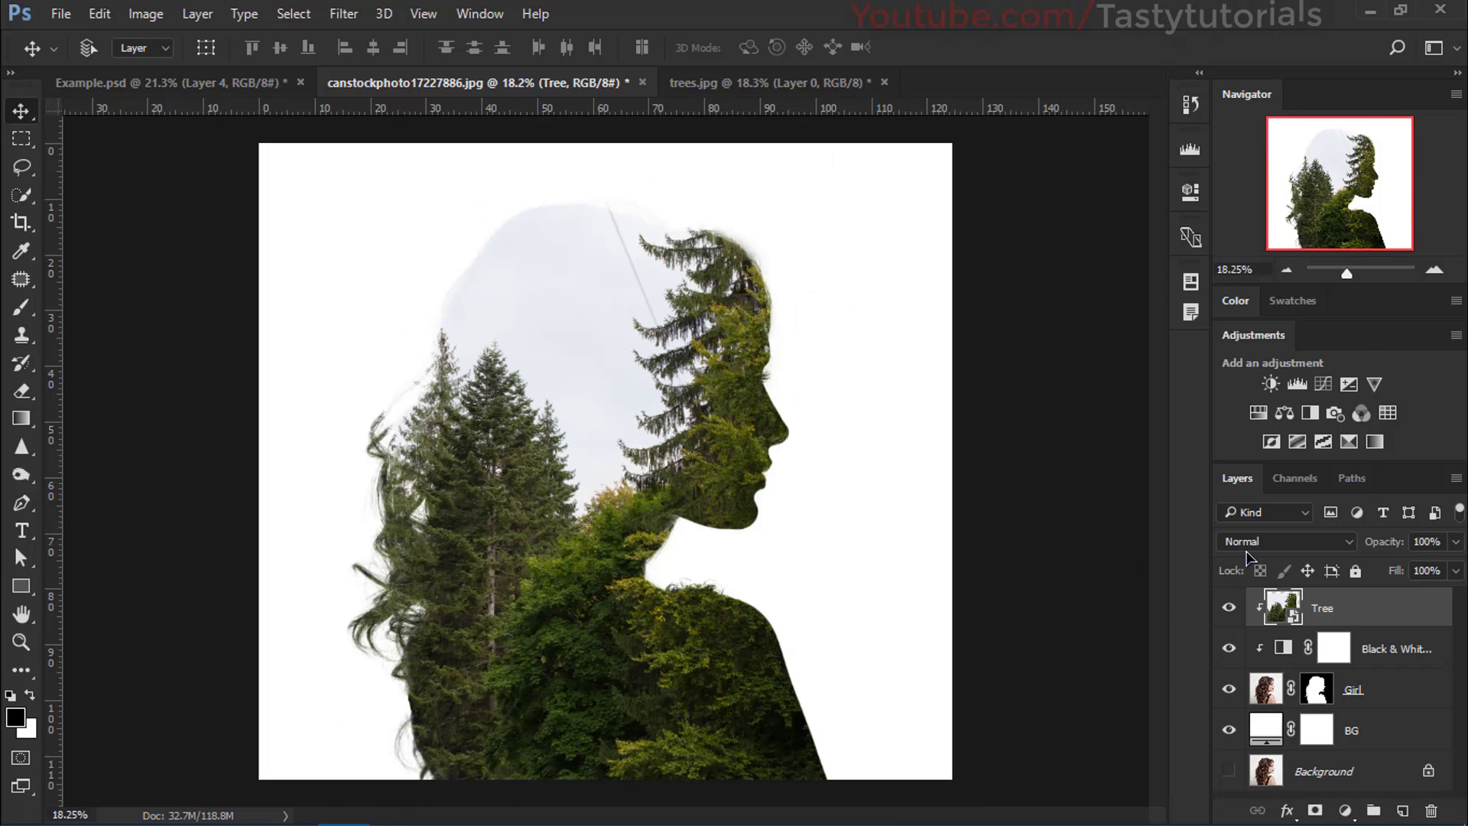
# Step: Try the Lighten blend mode on the Tree layer and return it to Normal
pyautogui.click(1247, 544)
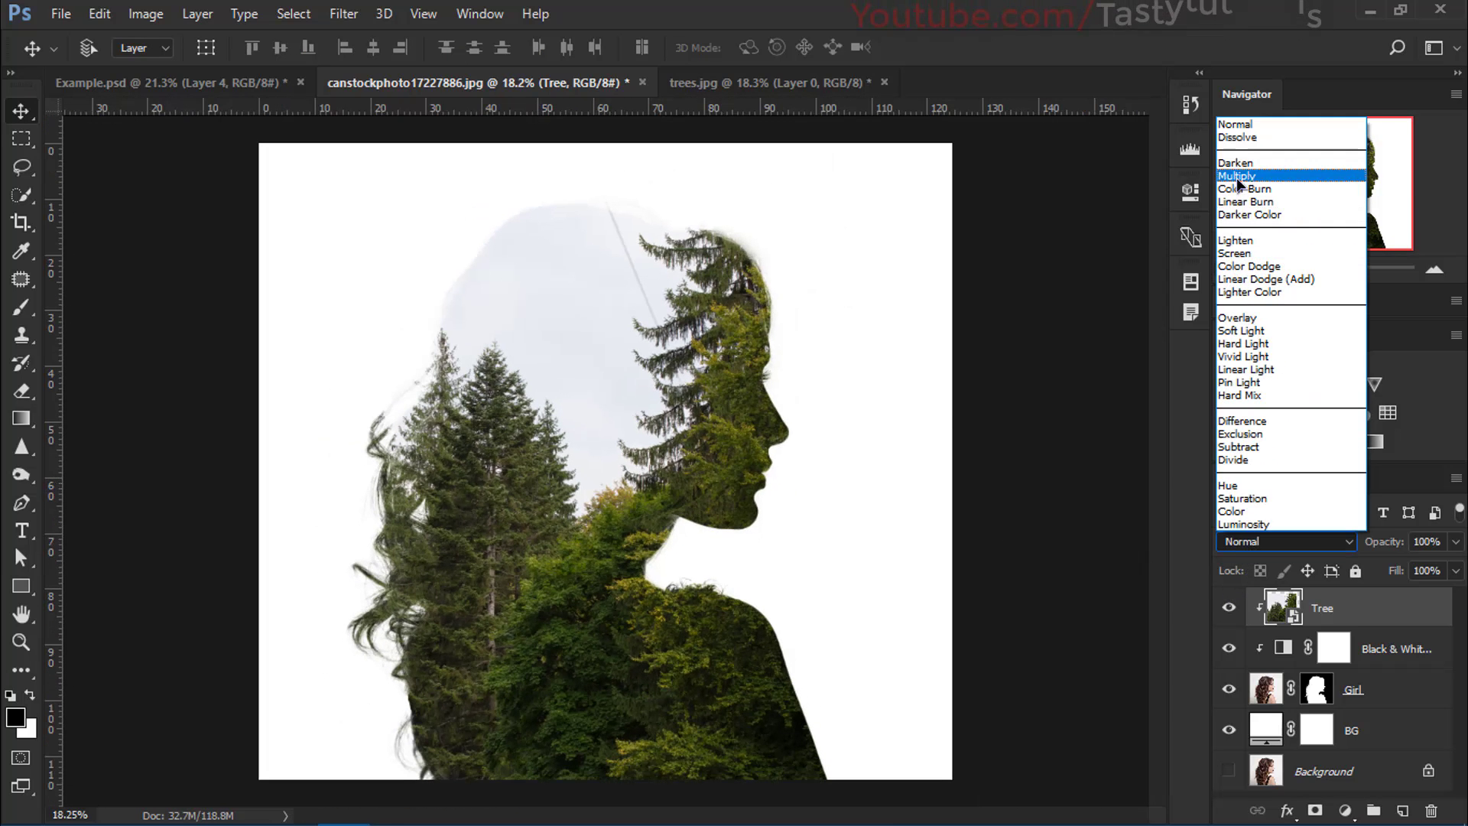
pyautogui.click(1236, 240)
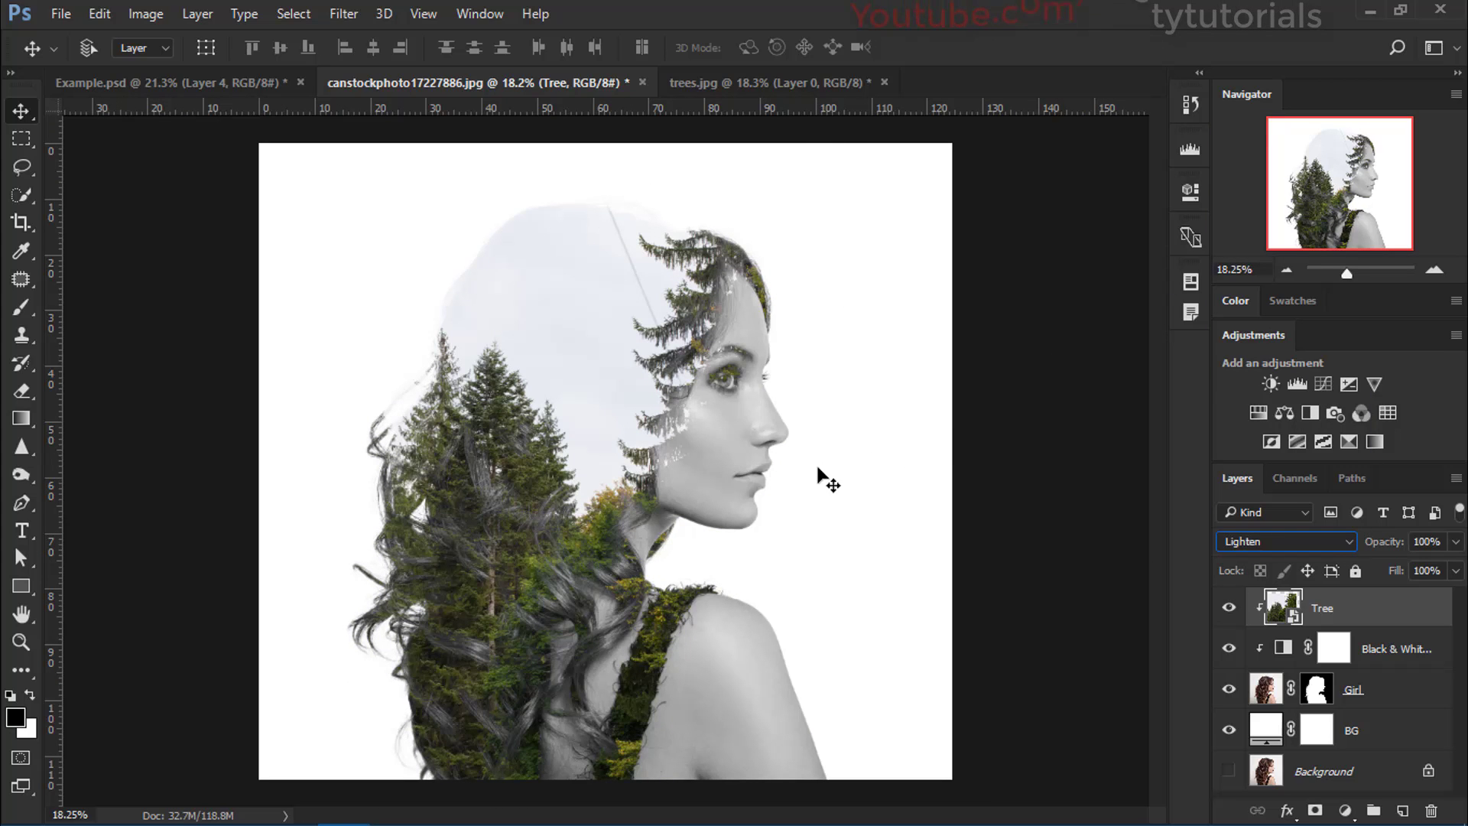
pyautogui.click(1285, 541)
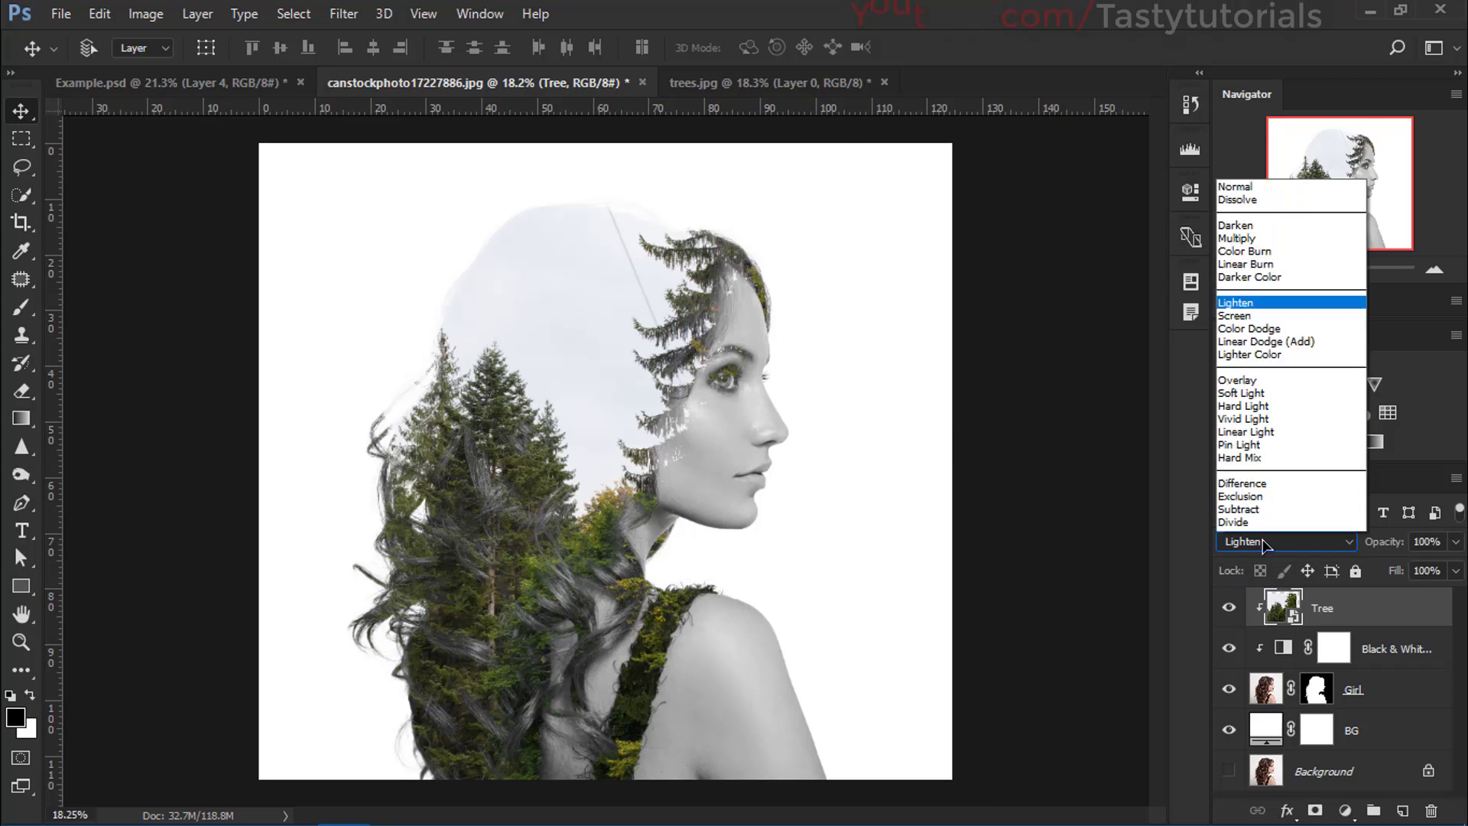
pyautogui.click(1231, 124)
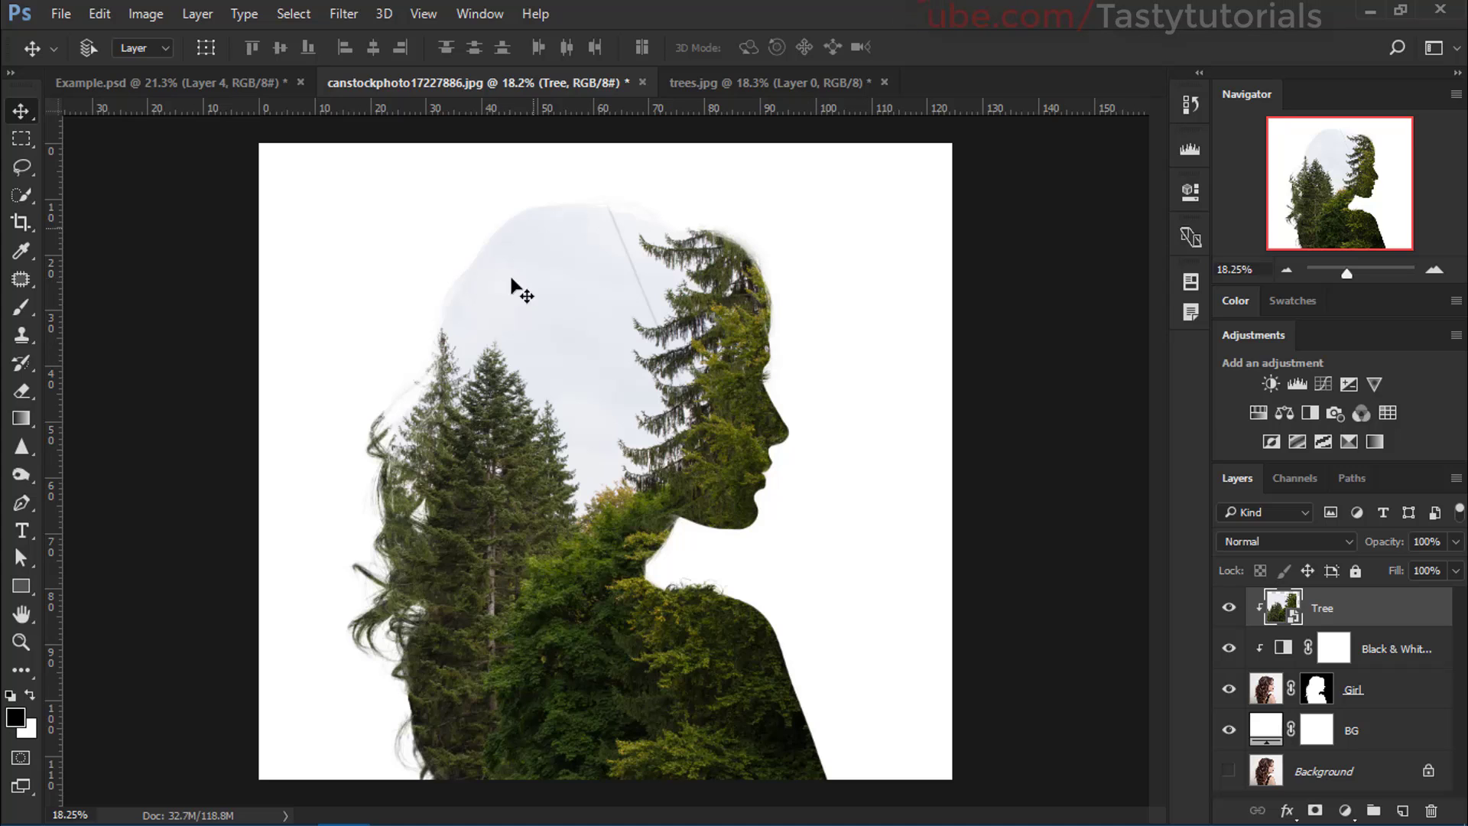
# Step: Start a Levels adjustment on the Tree layer with the Lighter preset
pyautogui.click(145, 13)
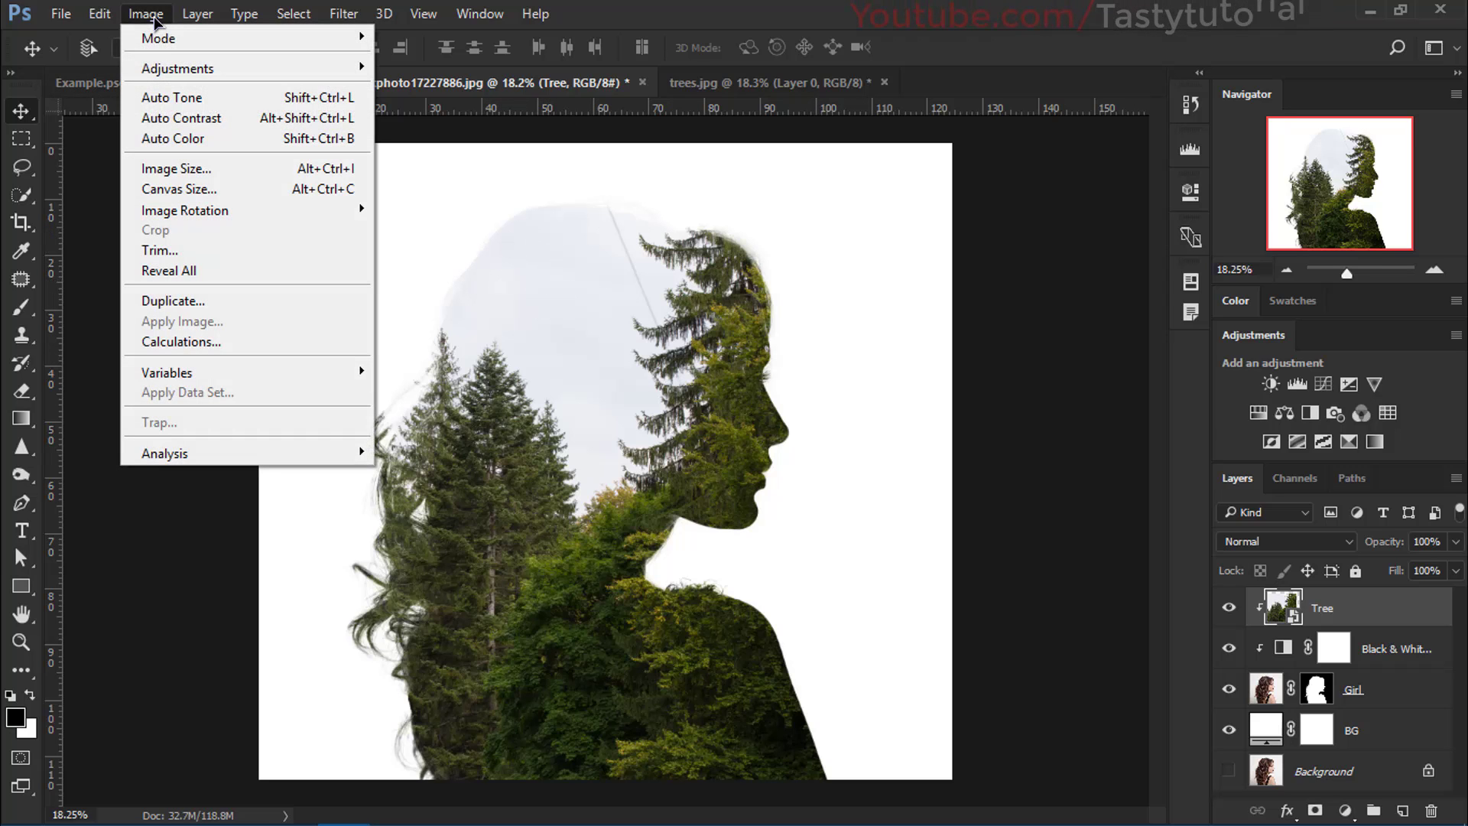
pyautogui.moveTo(177, 74)
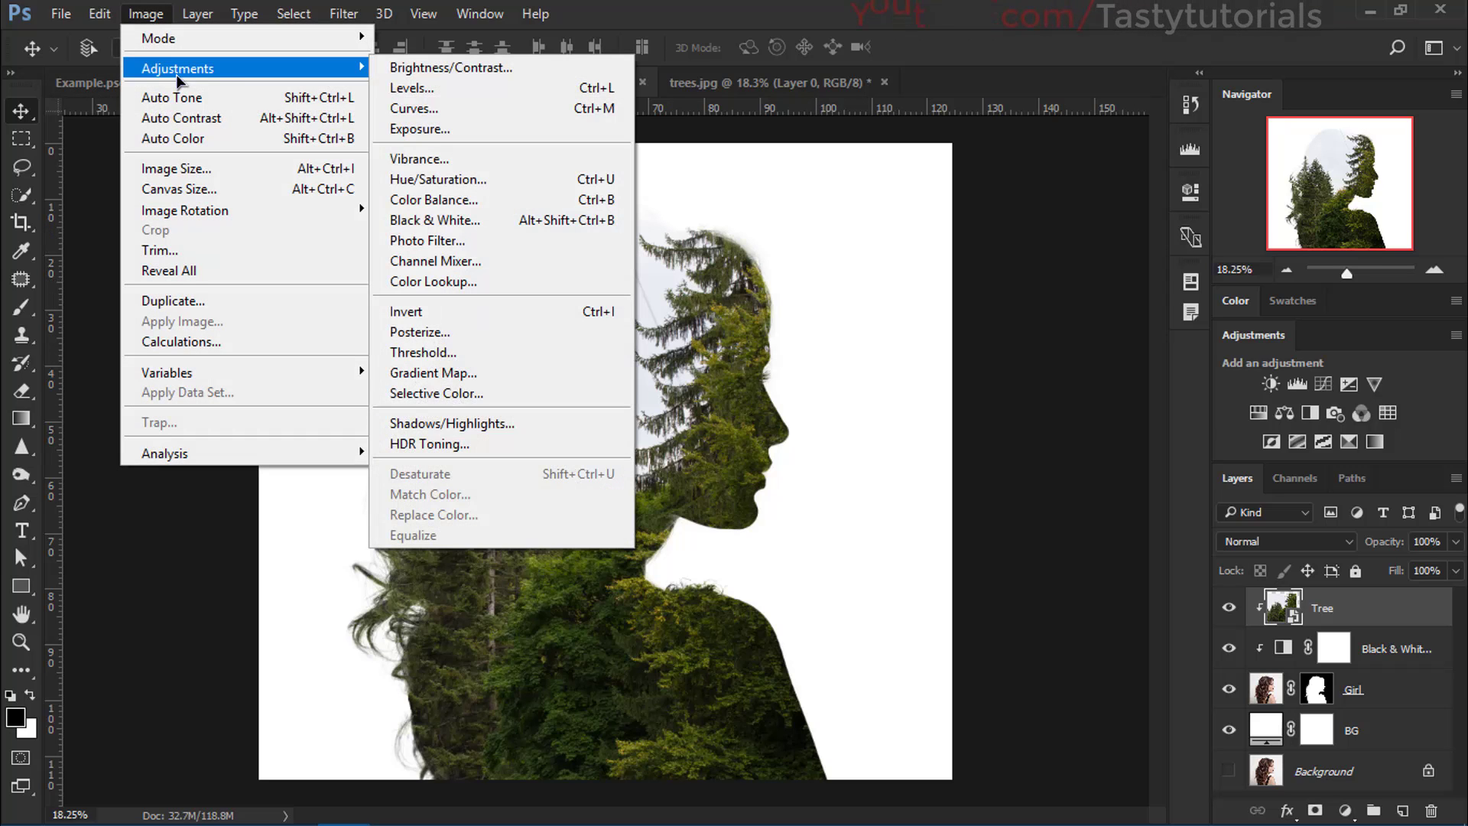
pyautogui.click(413, 88)
pyautogui.moveTo(963, 118); pyautogui.dragTo(1105, 111)
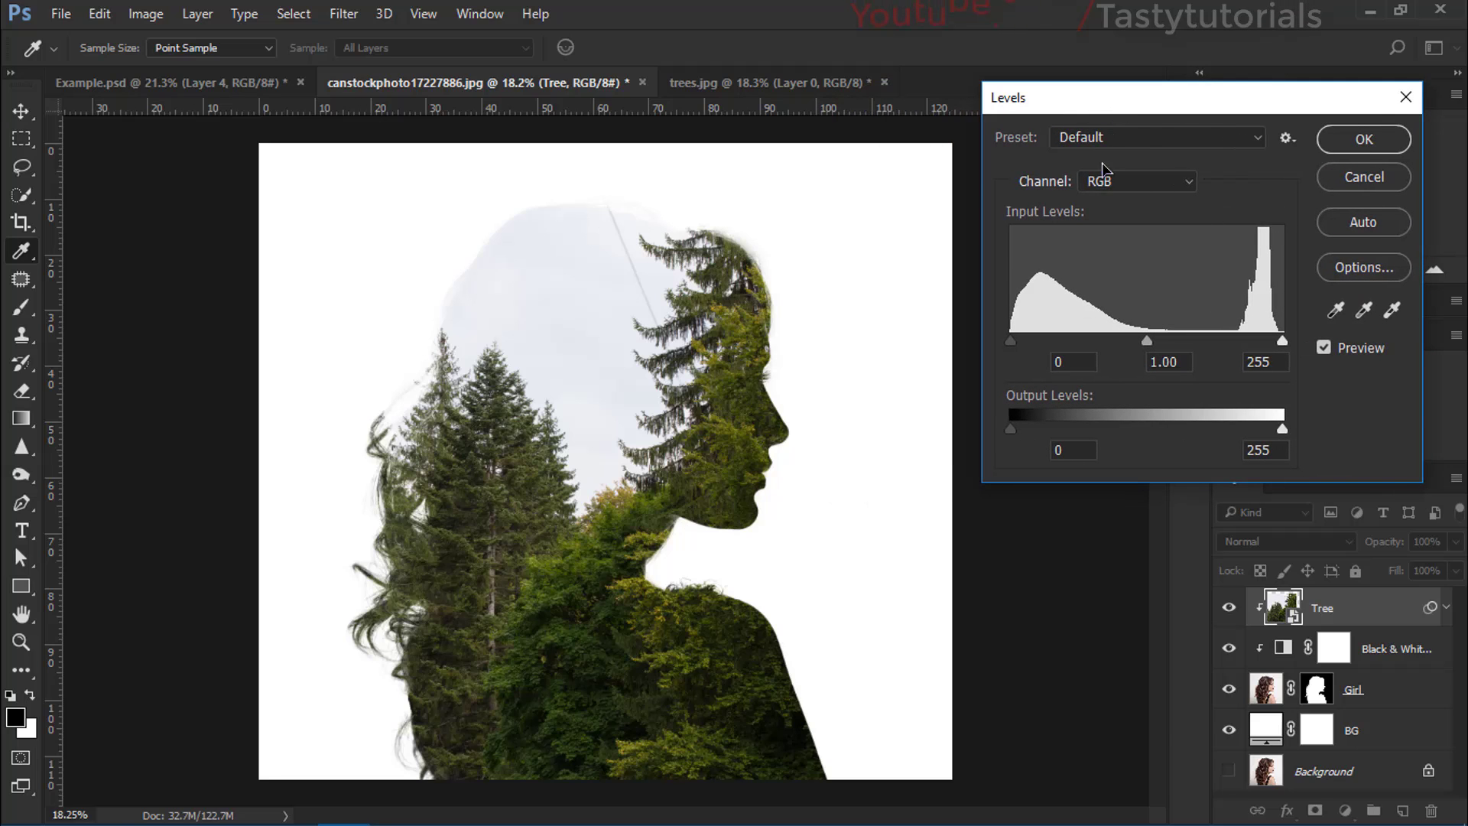
pyautogui.click(1066, 139)
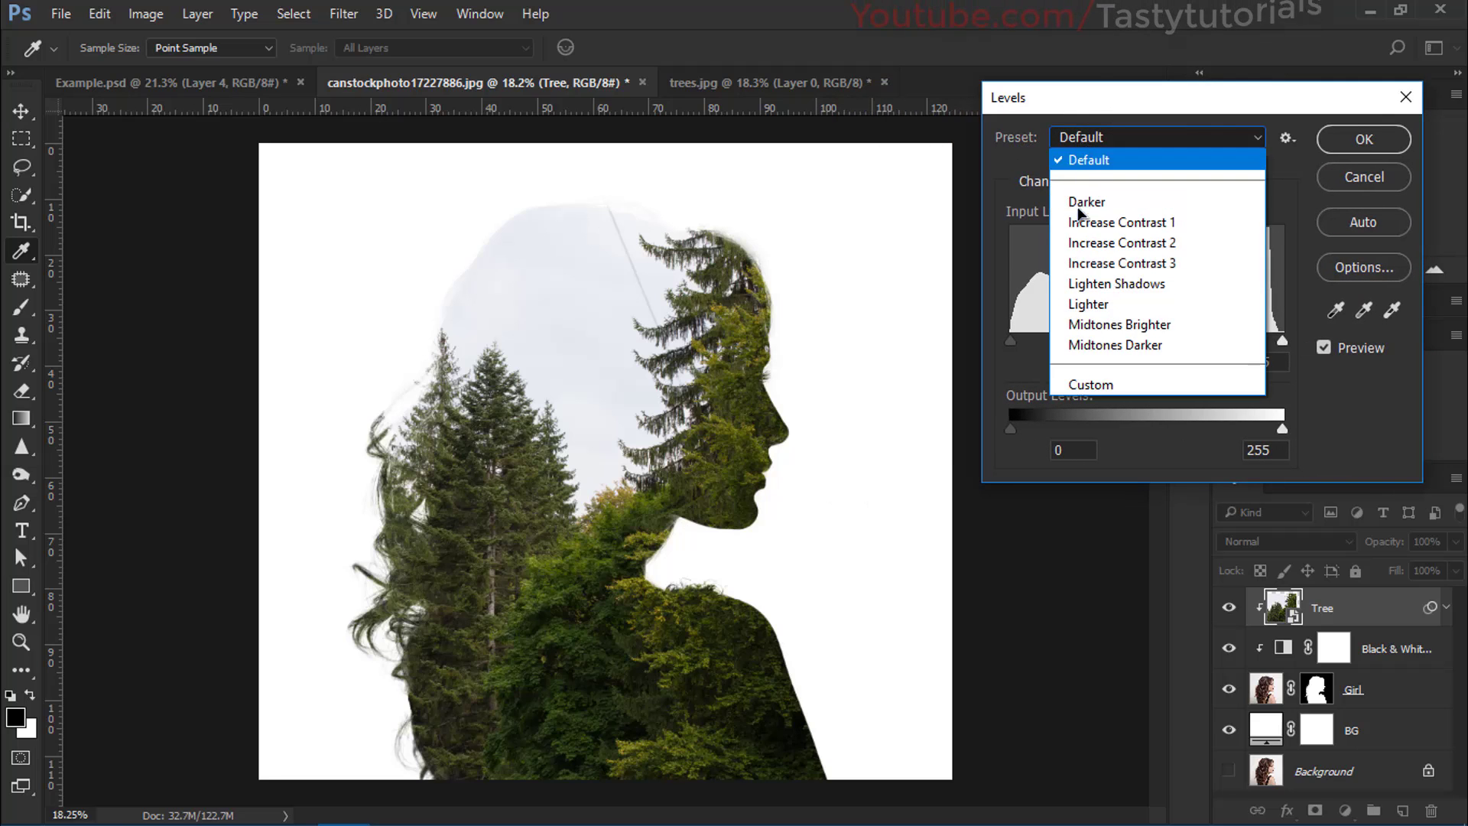
pyautogui.click(1084, 295)
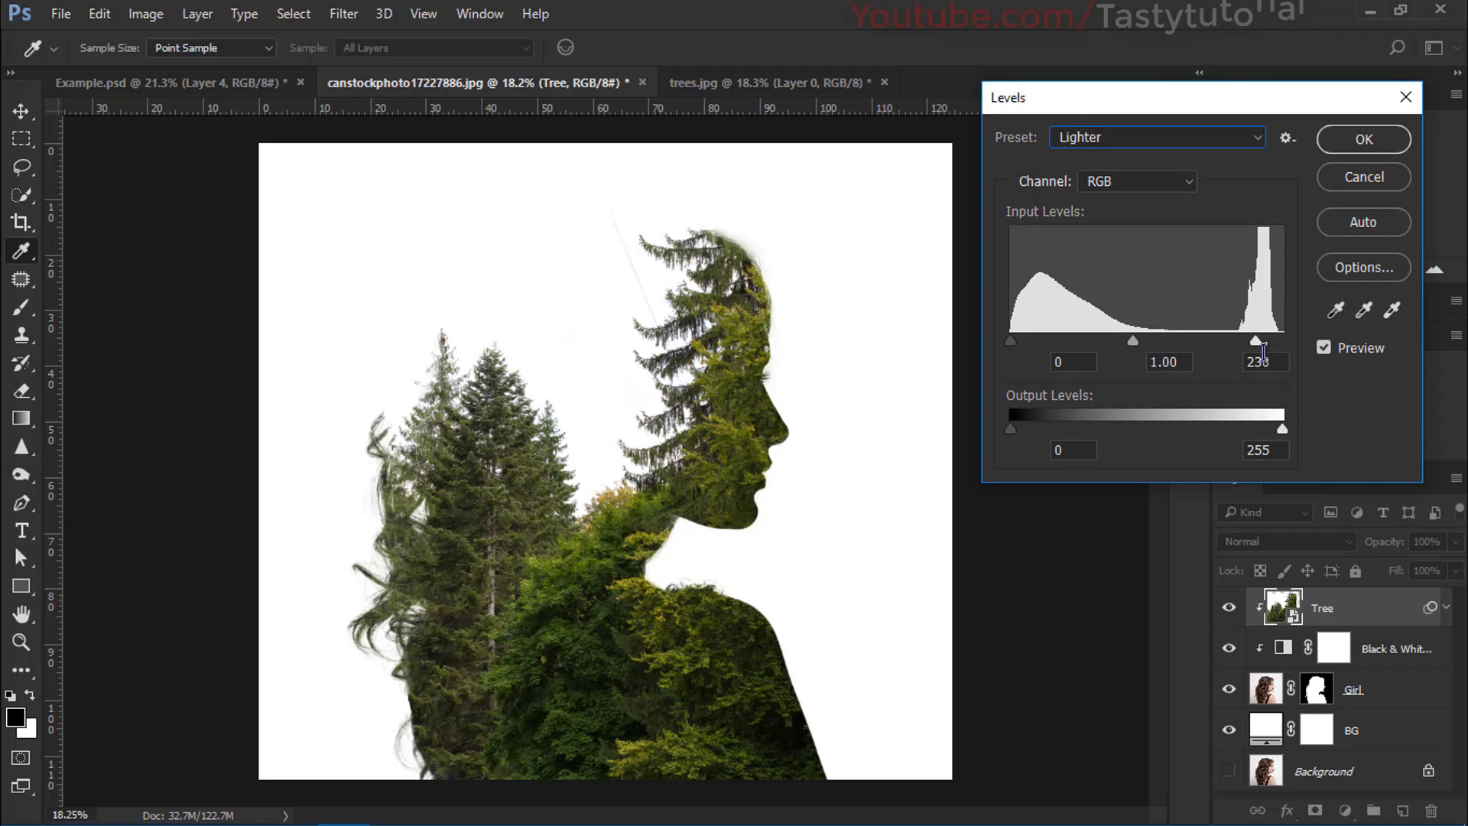
# Step: Set the Levels white input to 234 and the midtones to 0.89, and apply the adjustment
pyautogui.moveTo(1256, 341); pyautogui.dragTo(1284, 347)
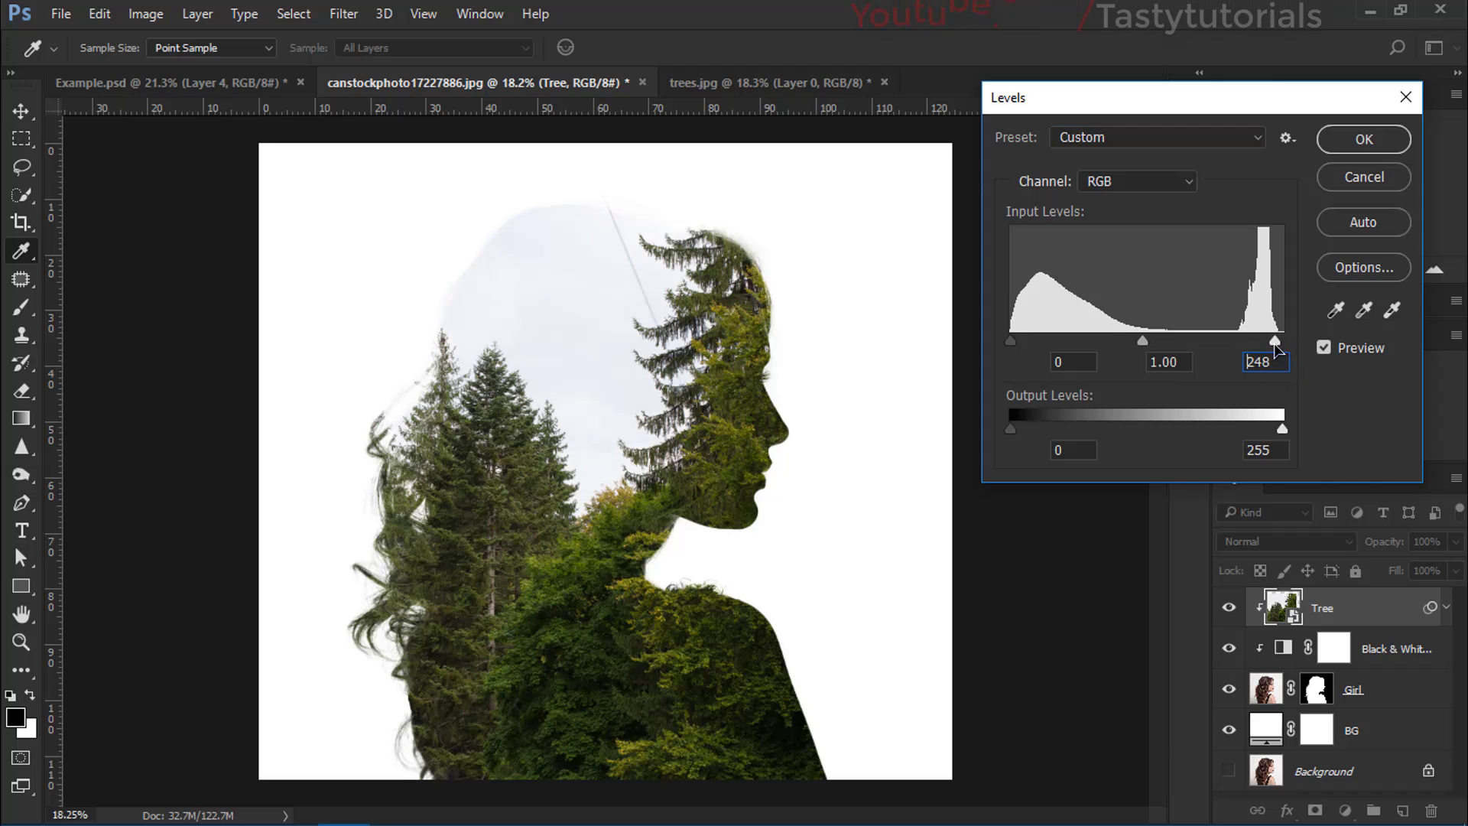
pyautogui.moveTo(1265, 346); pyautogui.dragTo(1254, 346)
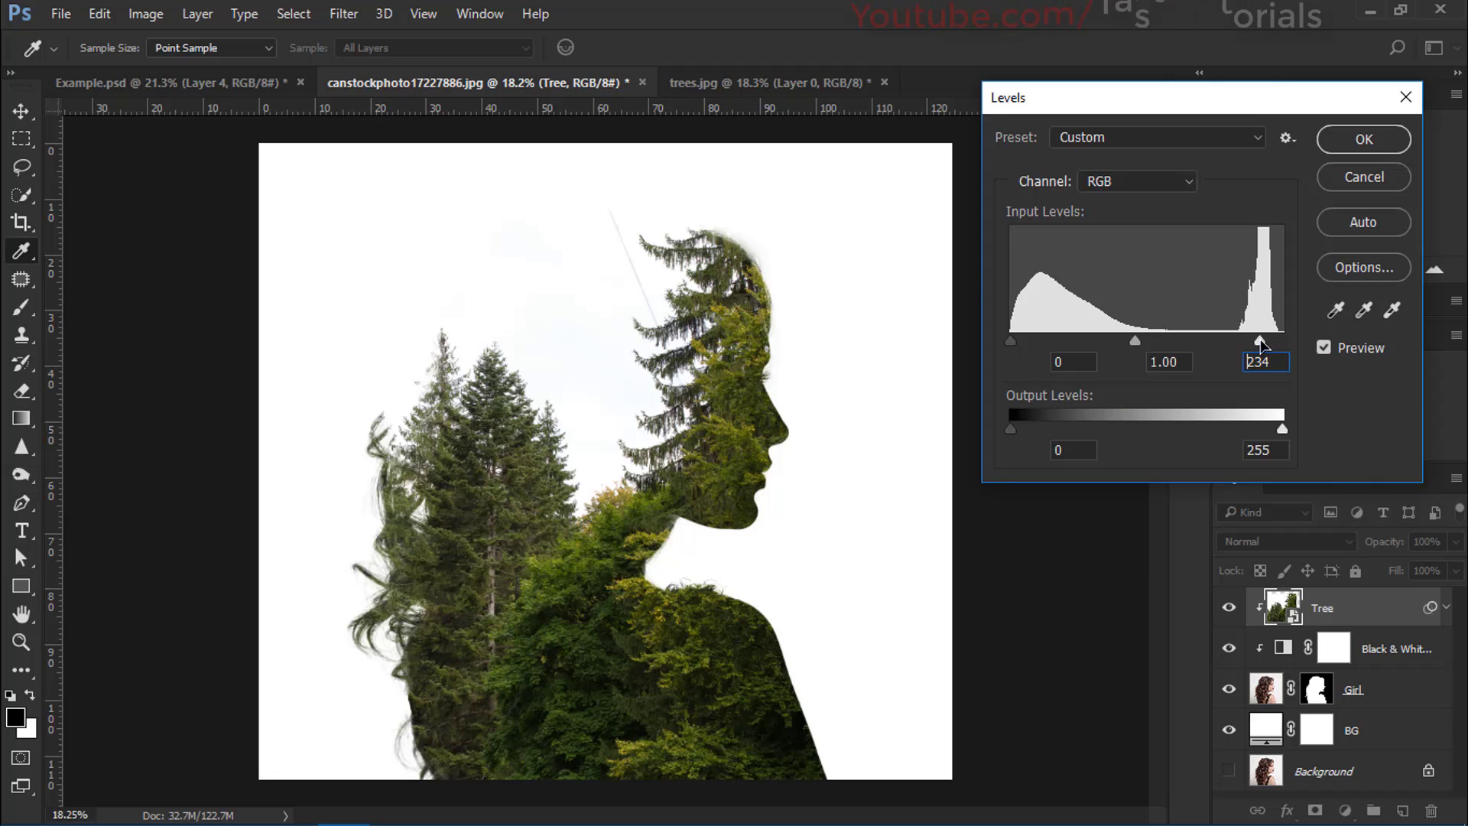
pyautogui.click(1260, 341)
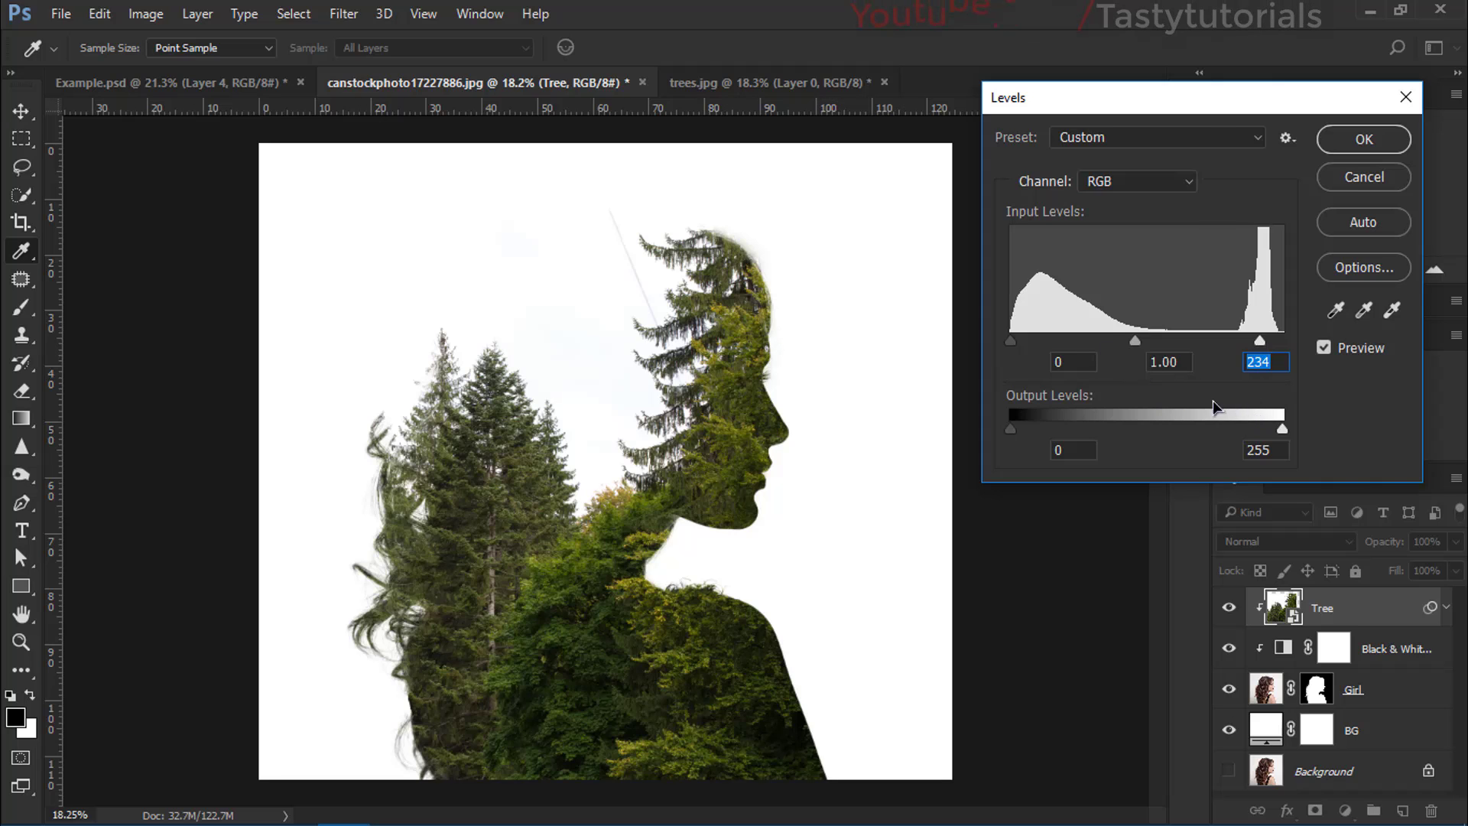
pyautogui.moveTo(1134, 342); pyautogui.dragTo(1143, 344)
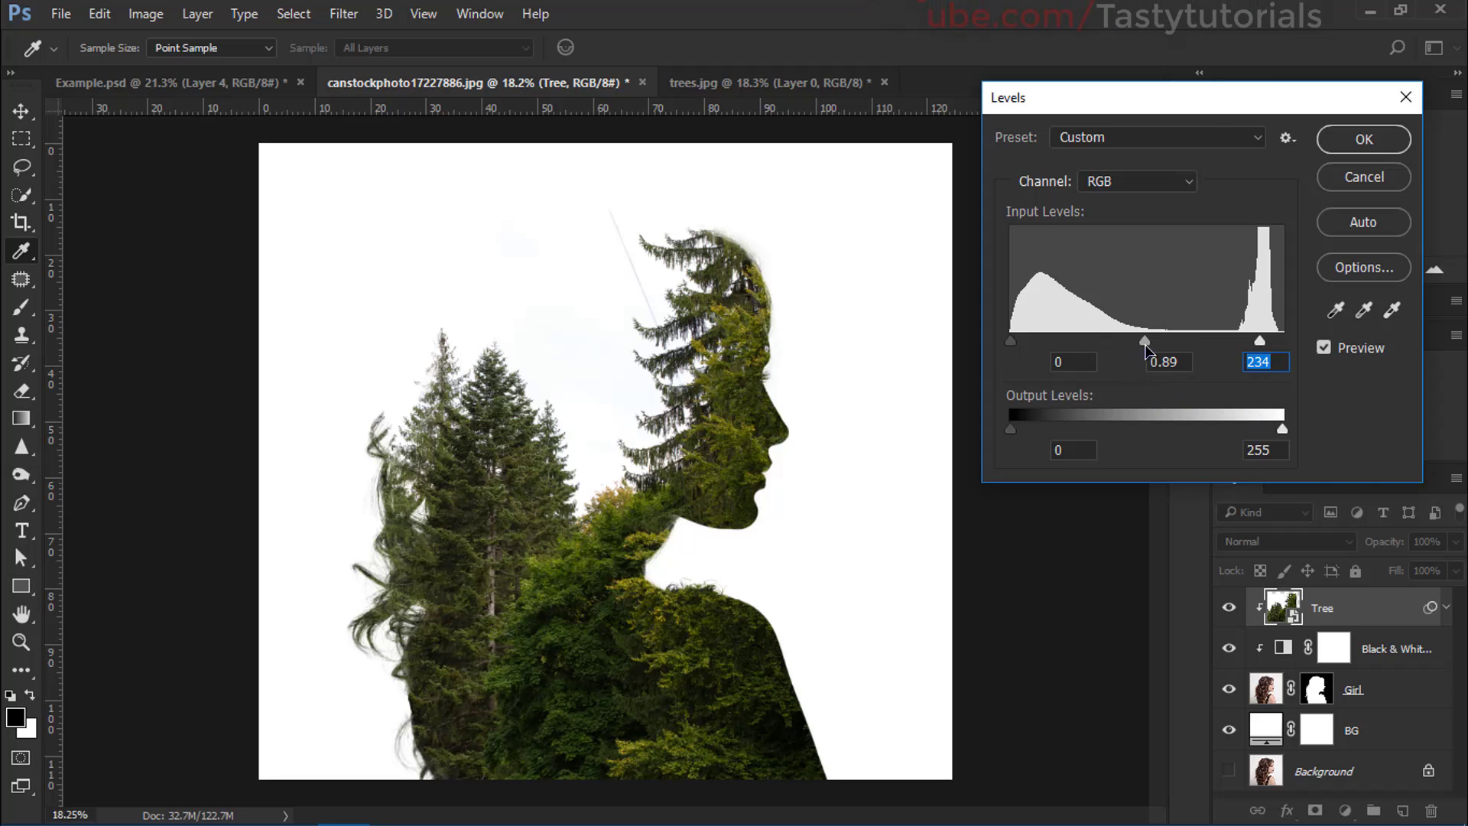
pyautogui.click(1350, 149)
pyautogui.press('v')
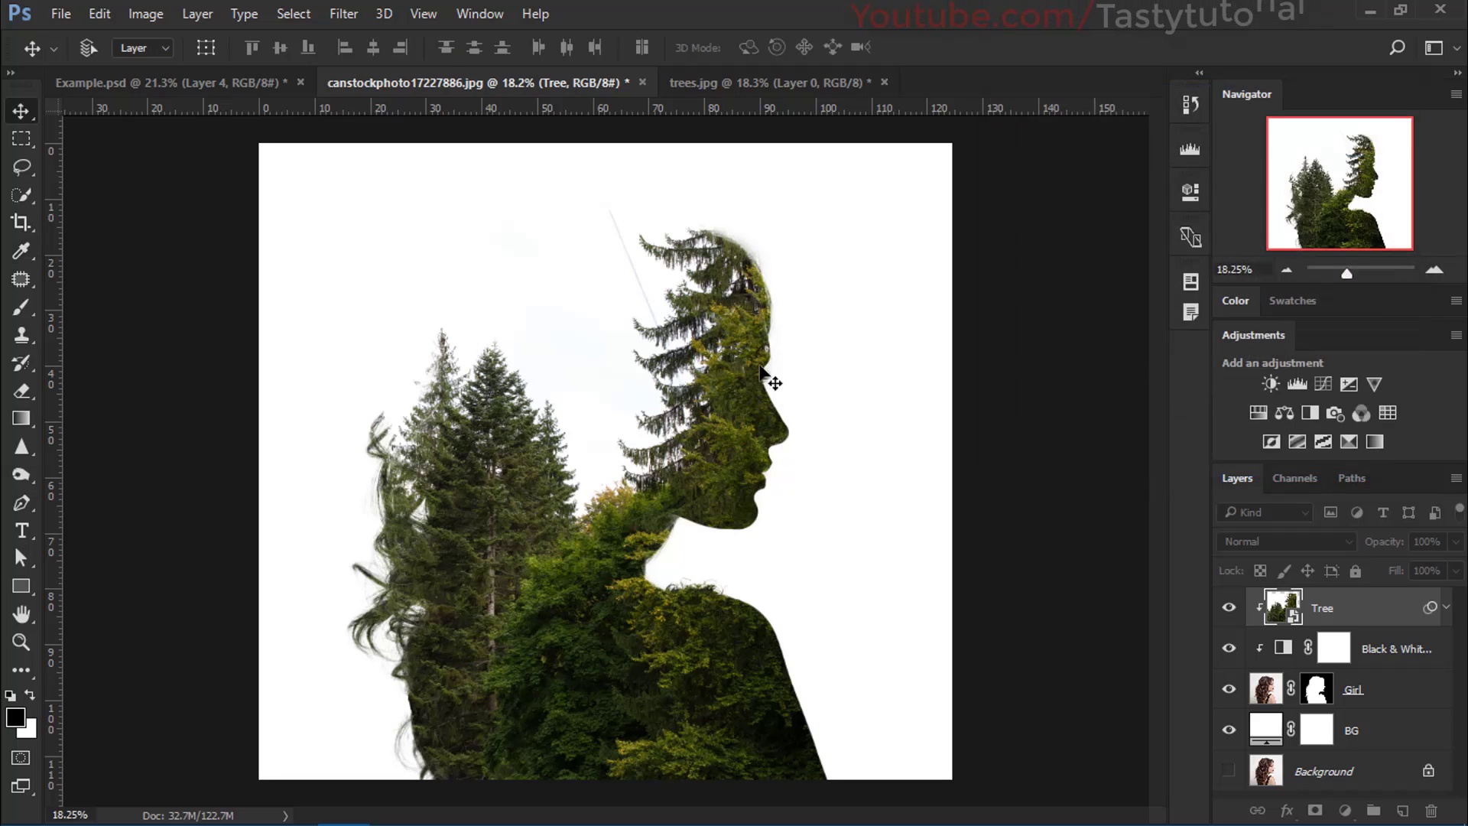
# Step: Add a layer mask to the Tree layer and choose the Brush tool with black as the foreground color
pyautogui.hotkey('ctrl', '0')
pyautogui.hotkey('ctrl', '+')
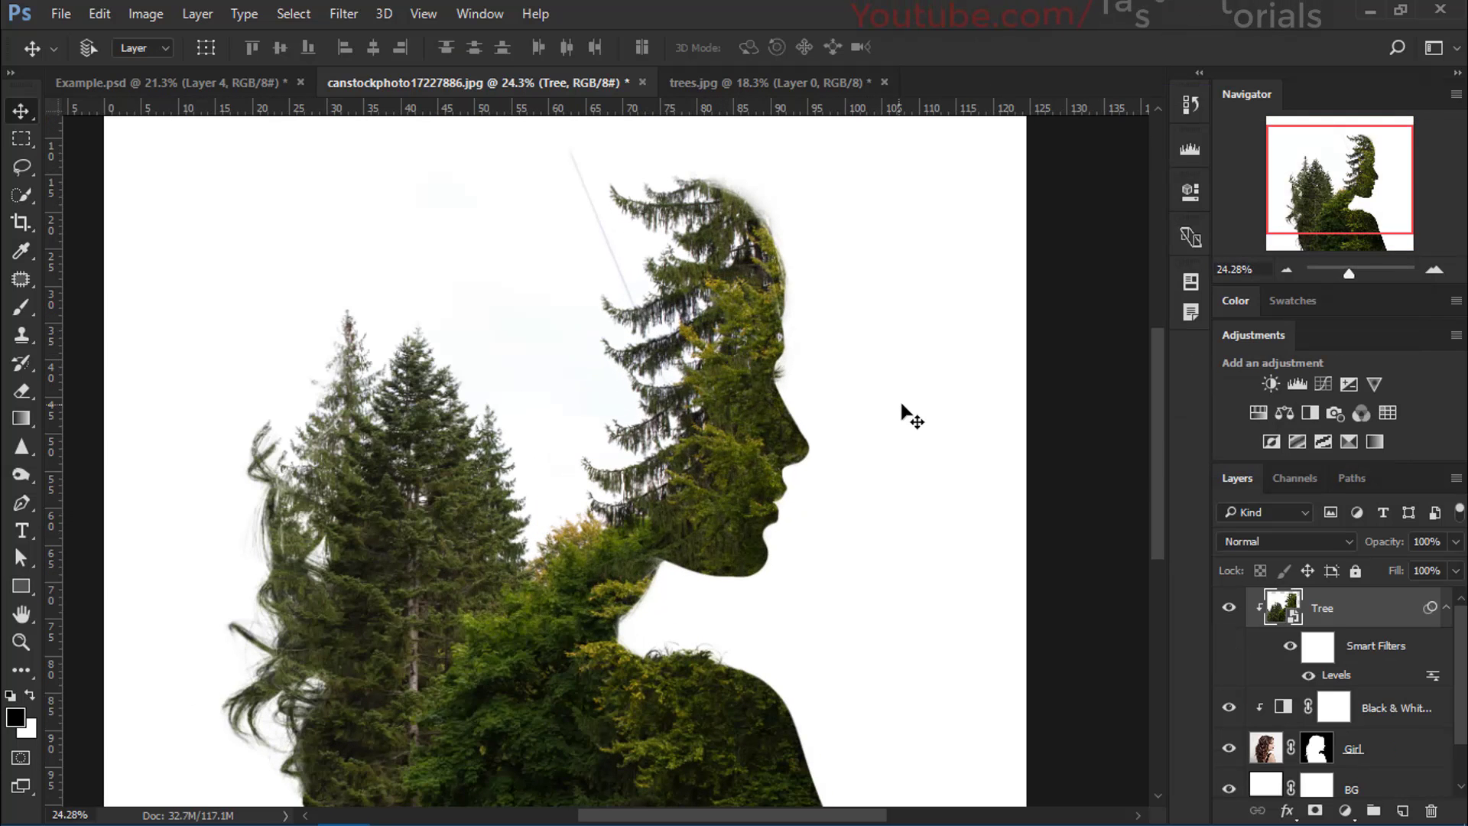
pyautogui.click(1444, 609)
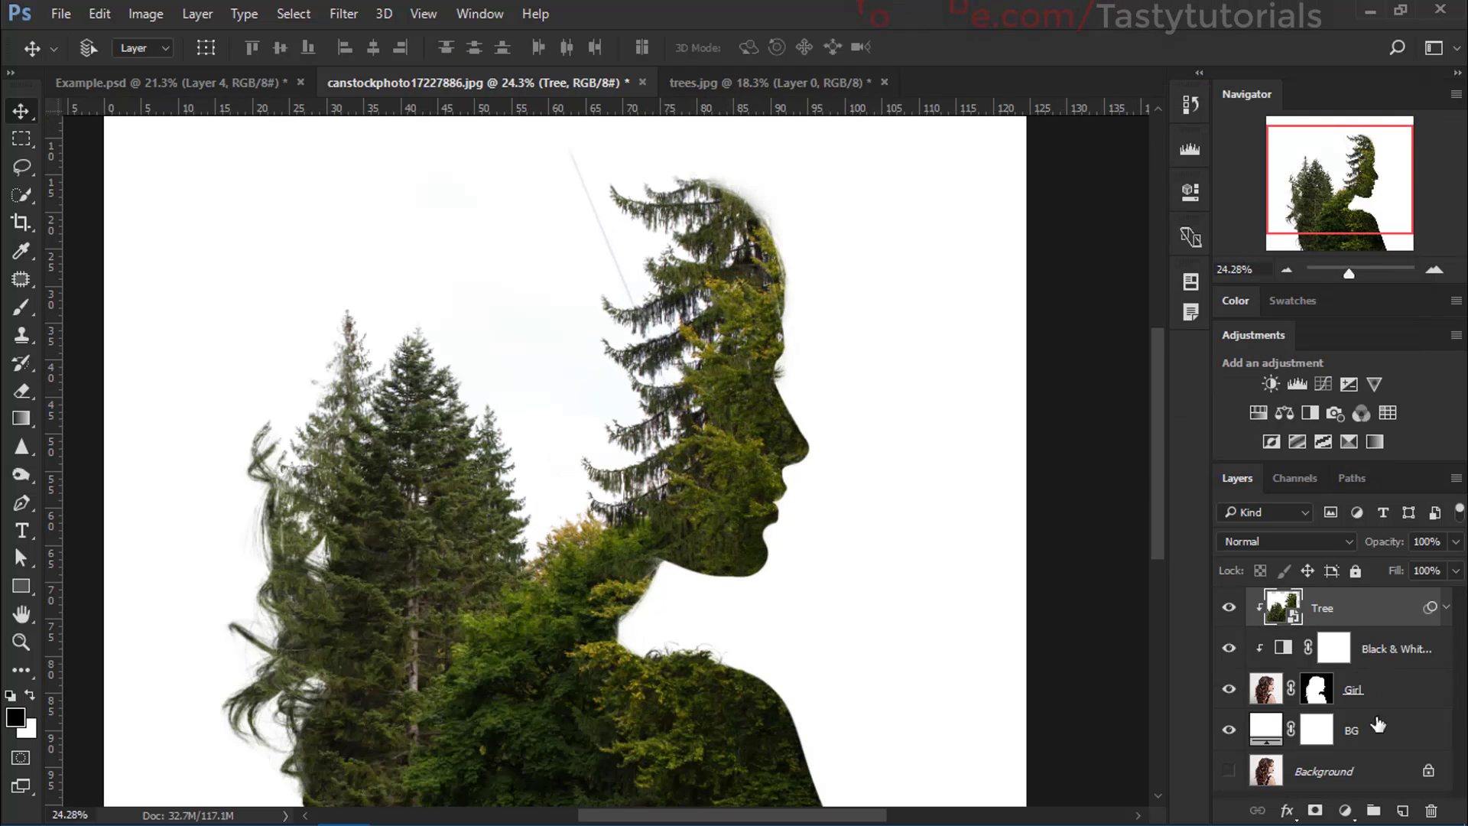
pyautogui.click(1316, 810)
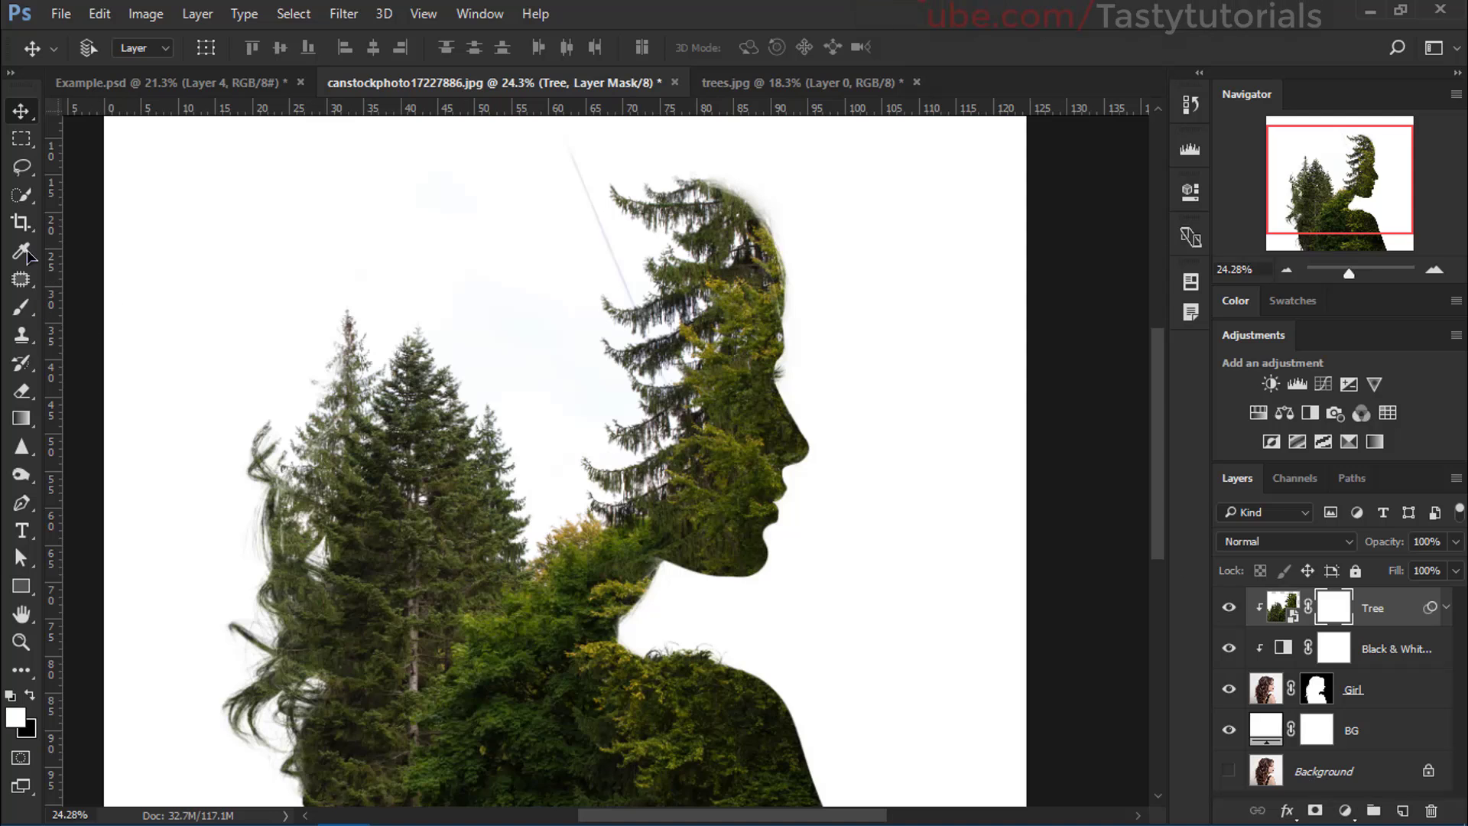
pyautogui.click(18, 201)
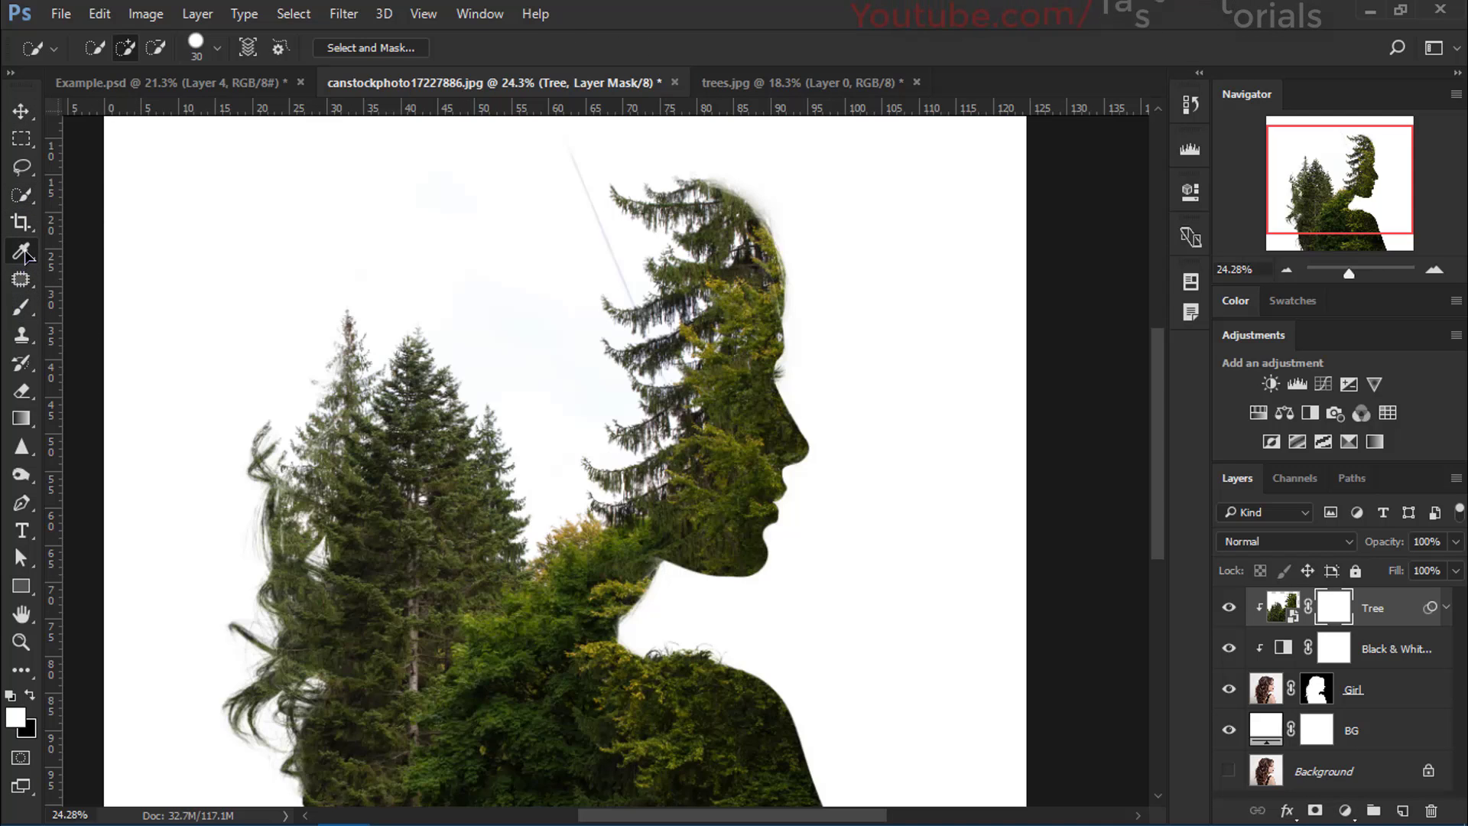
pyautogui.click(23, 252)
pyautogui.click(31, 315)
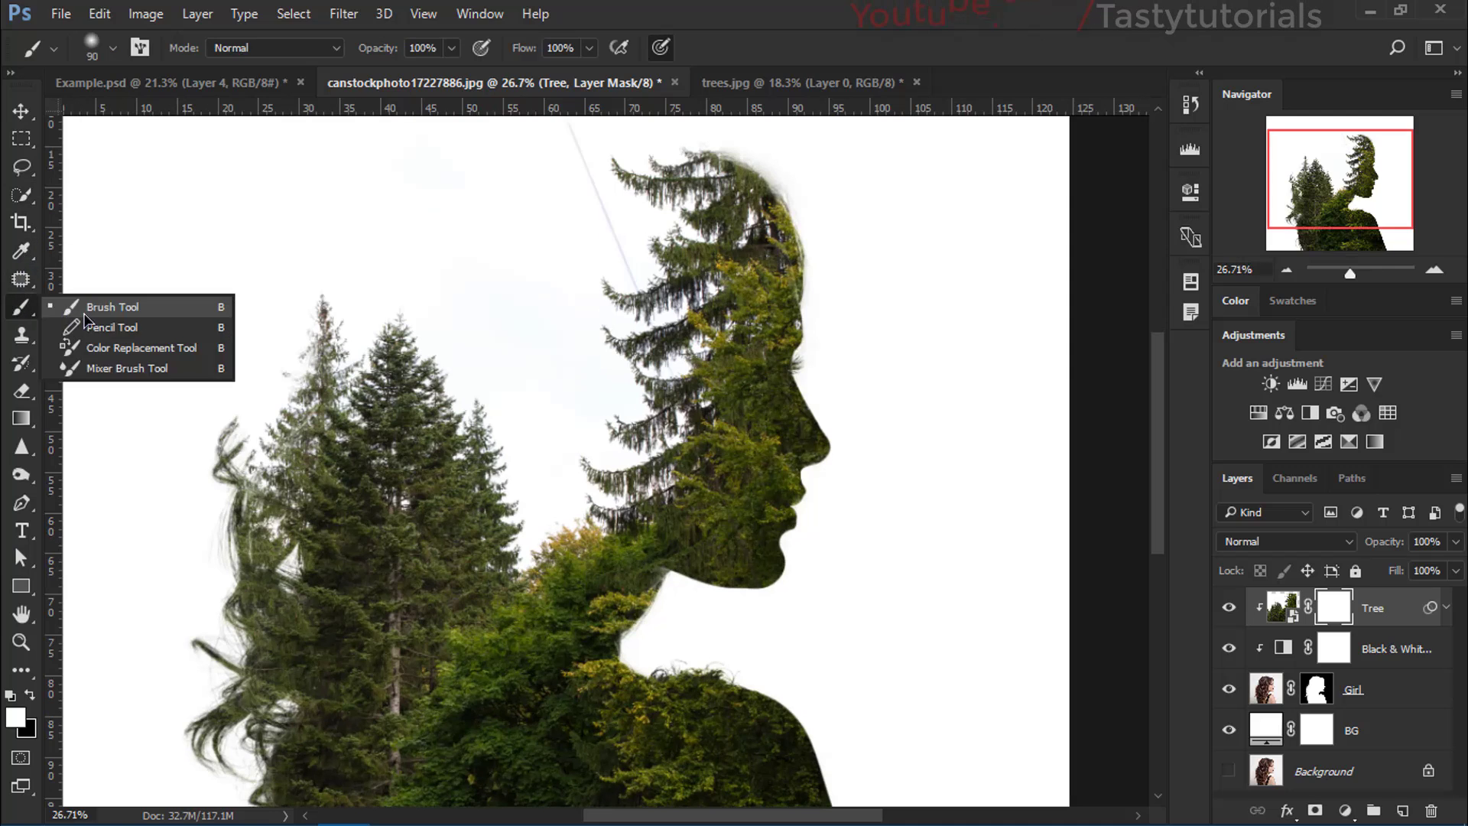
pyautogui.click(30, 697)
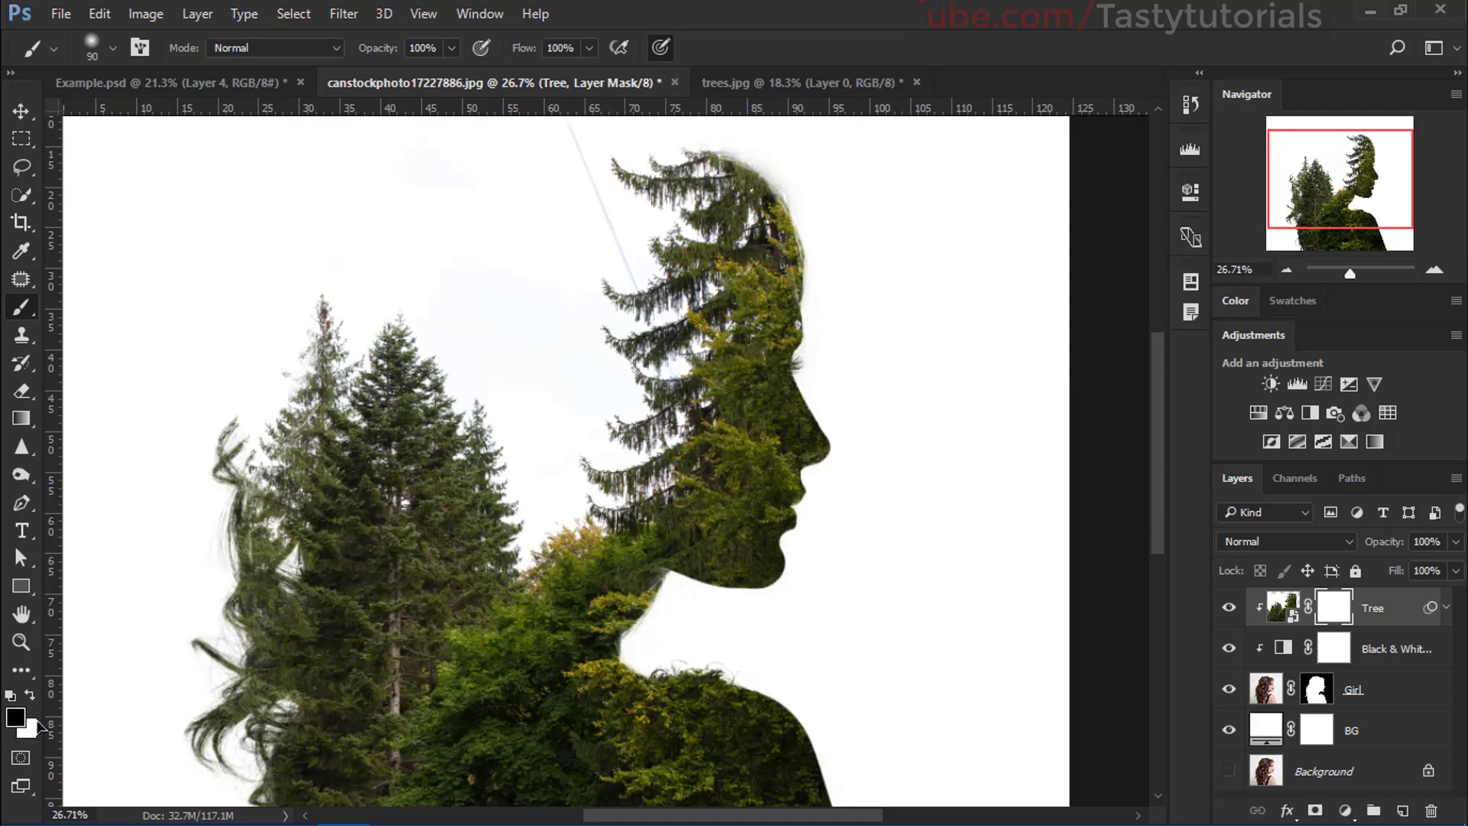
# Step: Enlarge the soft brush to 500 px and lower its opacity to 49% and its flow to 51%
pyautogui.press(']')
pyautogui.press(']')
pyautogui.press(']')
pyautogui.press(']')
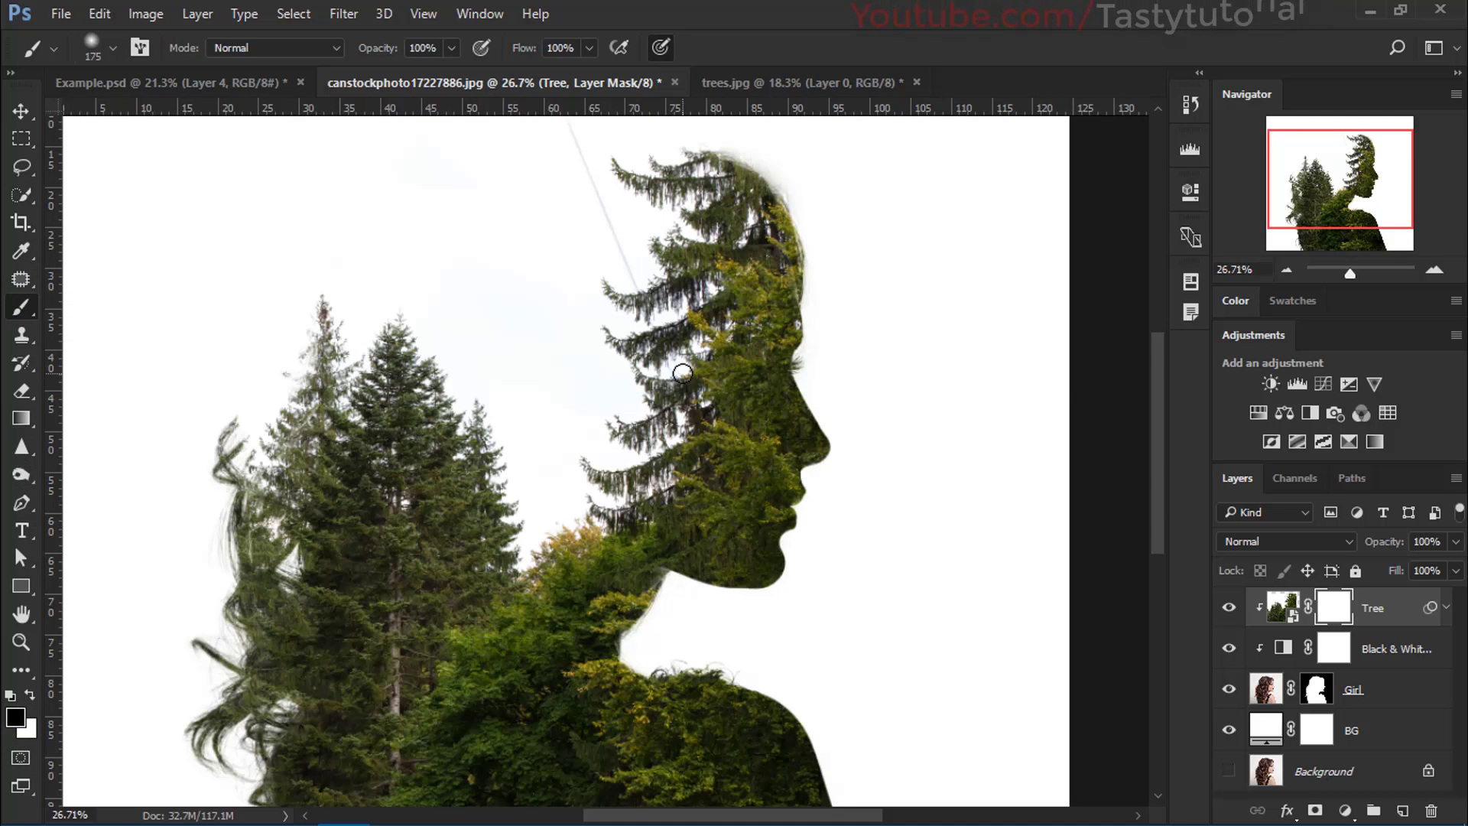
pyautogui.moveTo(681, 372); pyautogui.dragTo(576, 364)
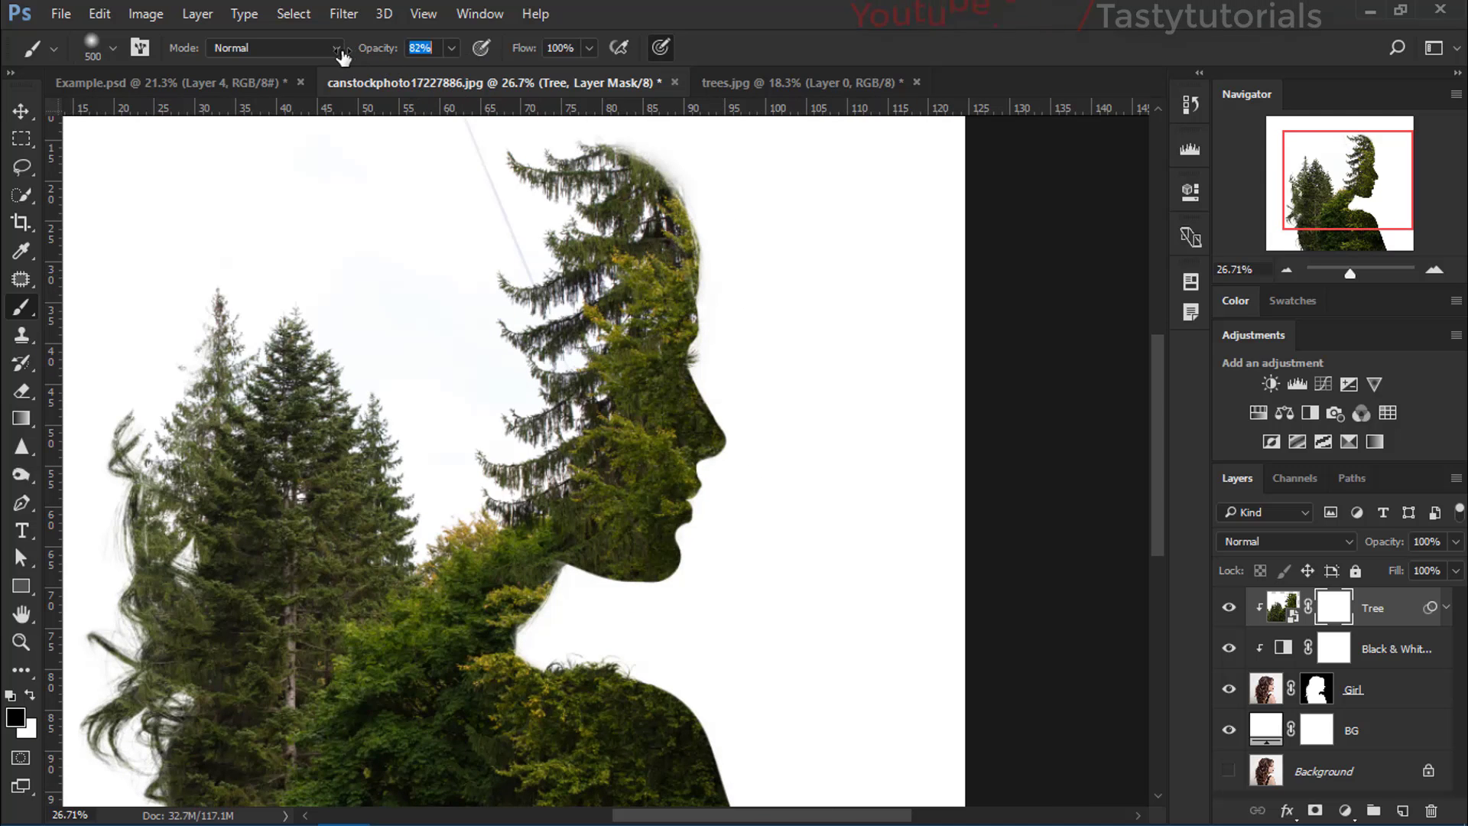
pyautogui.moveTo(325, 58); pyautogui.dragTo(313, 57)
pyautogui.moveTo(527, 61); pyautogui.dragTo(474, 54)
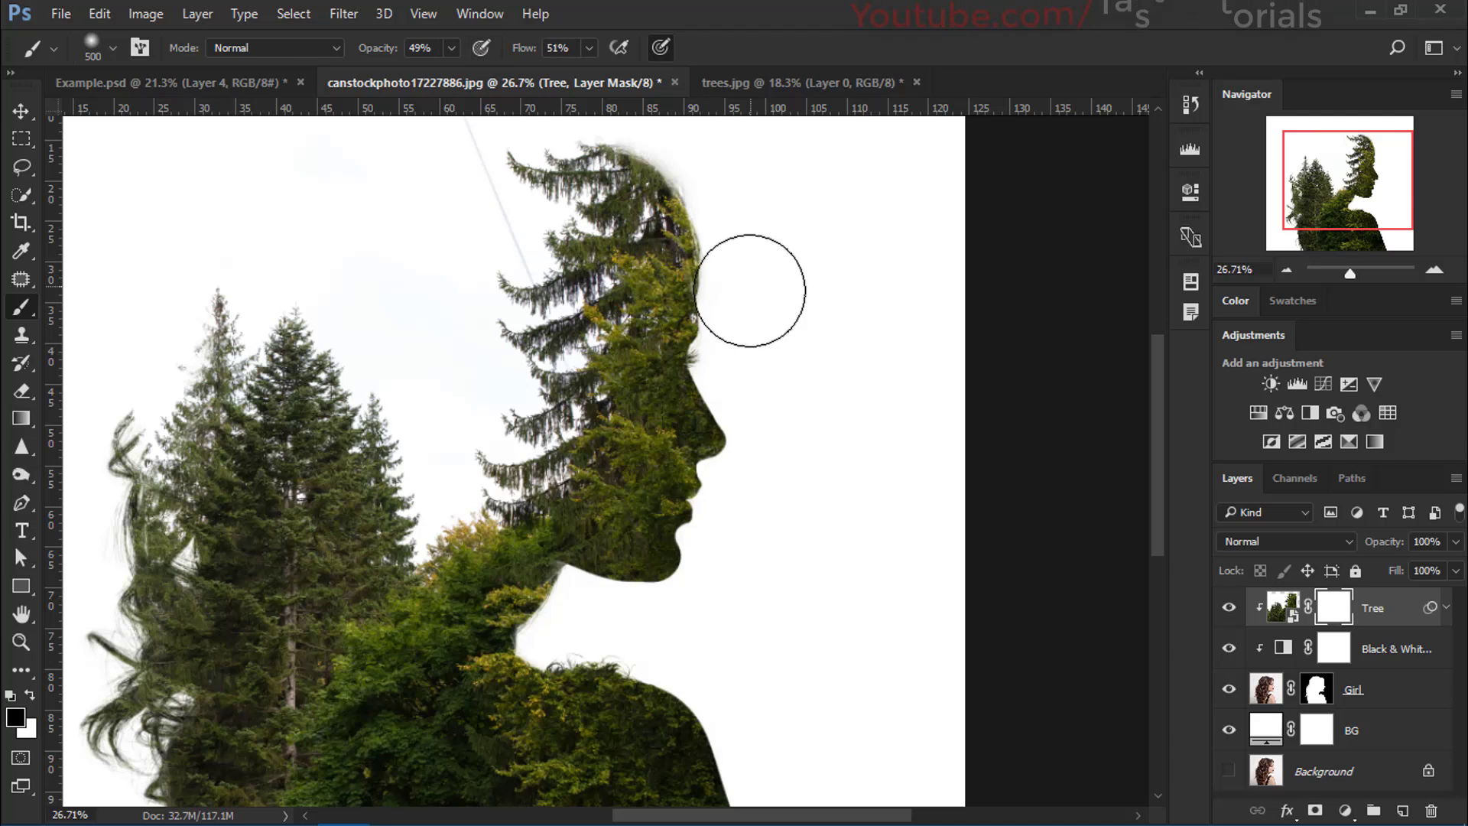
# Step: Paint black on the Tree mask over the woman's face, reducing the brush to 200 px, to reveal her eye, nose and mouth
pyautogui.moveTo(715, 367)
pyautogui.mouseDown()
pyautogui.moveTo(697, 498)
pyautogui.moveTo(727, 222)
pyautogui.moveTo(688, 433)
pyautogui.moveTo(683, 354)
pyautogui.moveTo(698, 423)
pyautogui.moveTo(708, 353)
pyautogui.moveTo(711, 393)
pyautogui.mouseUp()
pyautogui.scroll(3, 692, 383)
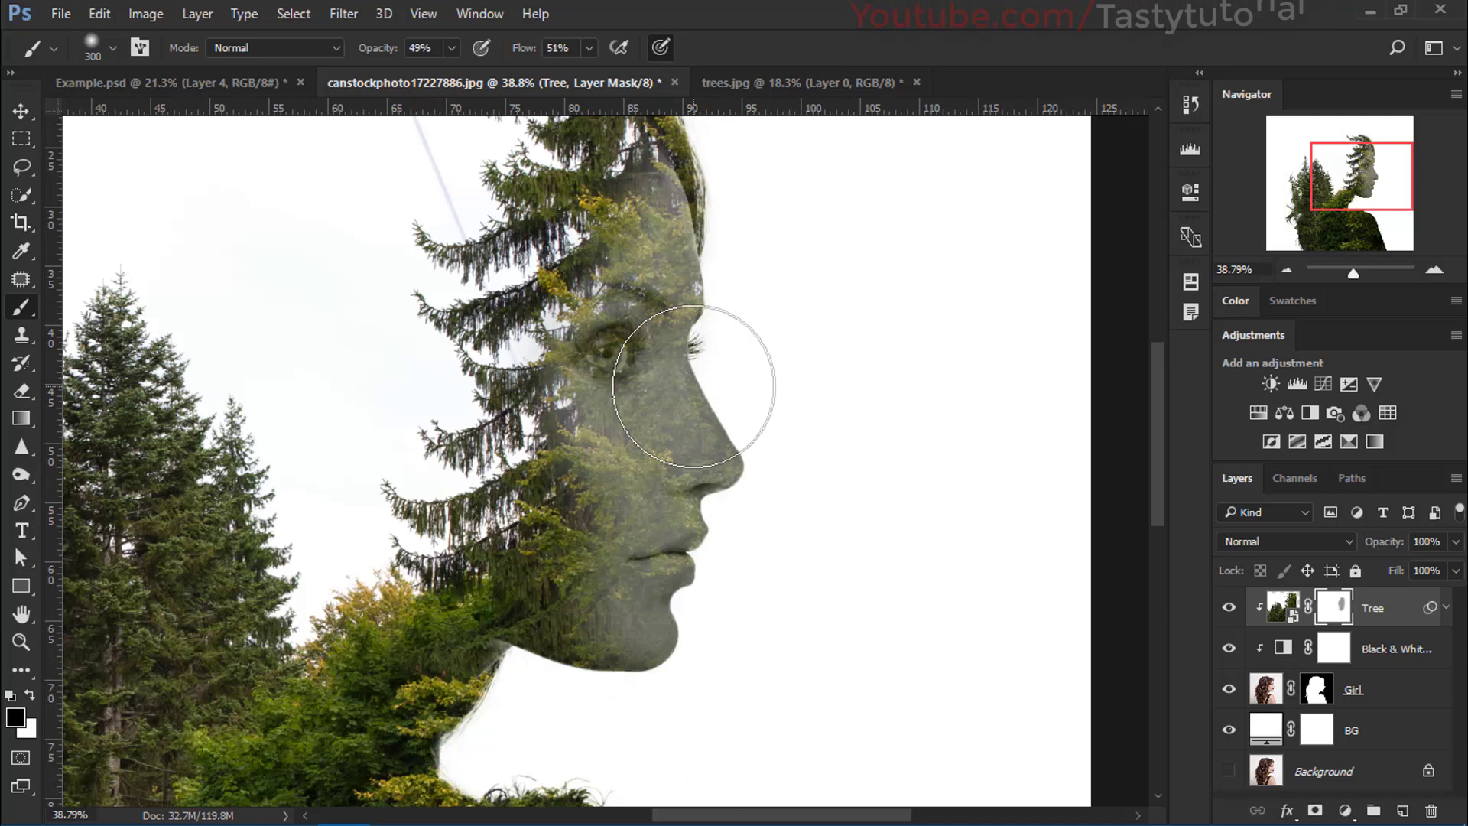
pyautogui.press('[')
pyautogui.press('[')
pyautogui.press('[')
pyautogui.press('[')
pyautogui.press('[')
pyautogui.moveTo(639, 354)
pyautogui.mouseDown()
pyautogui.moveTo(611, 363)
pyautogui.moveTo(677, 363)
pyautogui.moveTo(634, 451)
pyautogui.moveTo(630, 600)
pyautogui.moveTo(663, 648)
pyautogui.moveTo(697, 406)
pyautogui.moveTo(664, 293)
pyautogui.moveTo(686, 207)
pyautogui.moveTo(678, 239)
pyautogui.mouseUp()
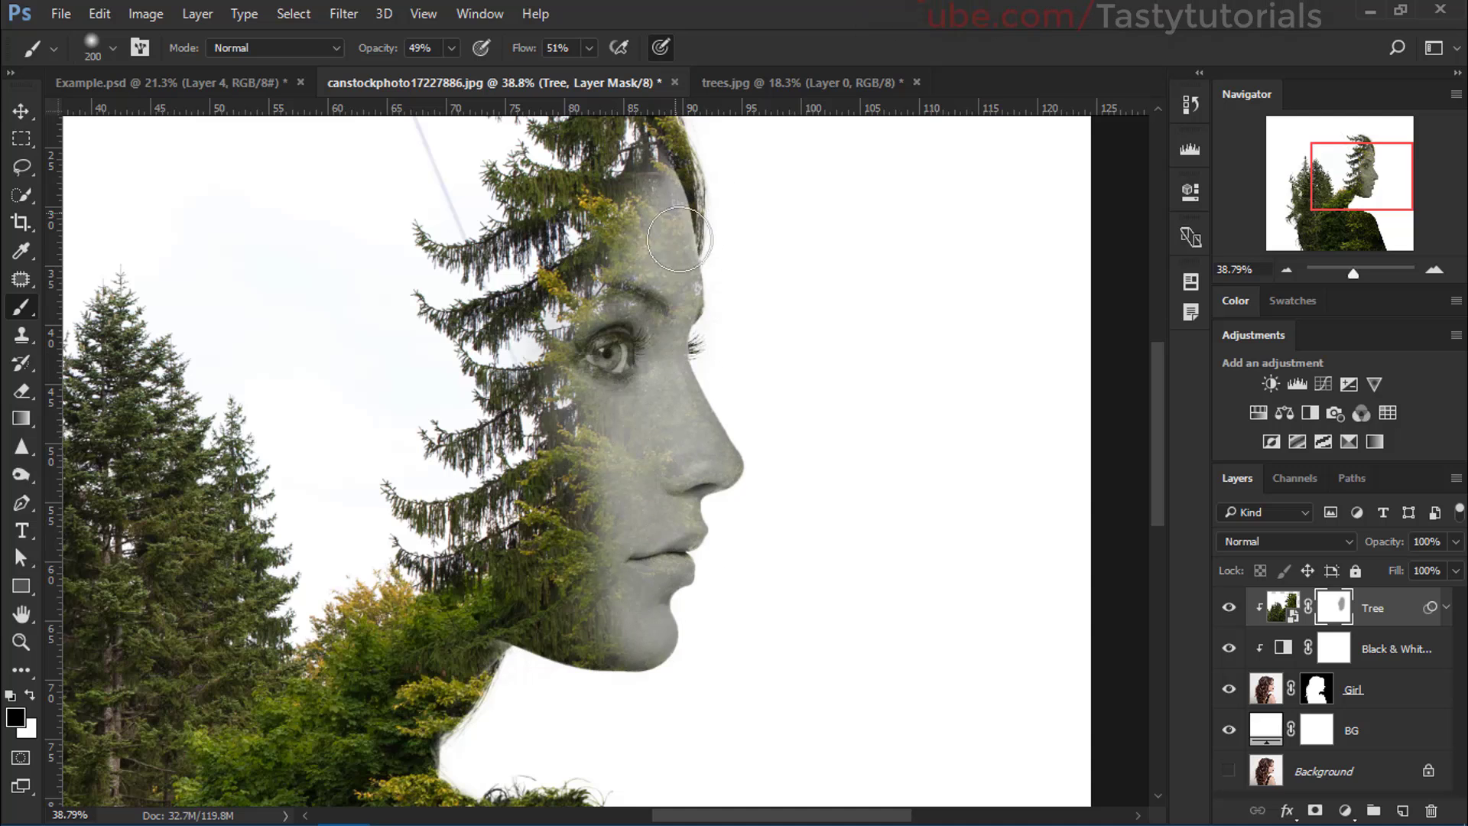
pyautogui.moveTo(635, 294)
pyautogui.mouseDown()
pyautogui.moveTo(606, 367)
pyautogui.moveTo(636, 478)
pyautogui.mouseUp()
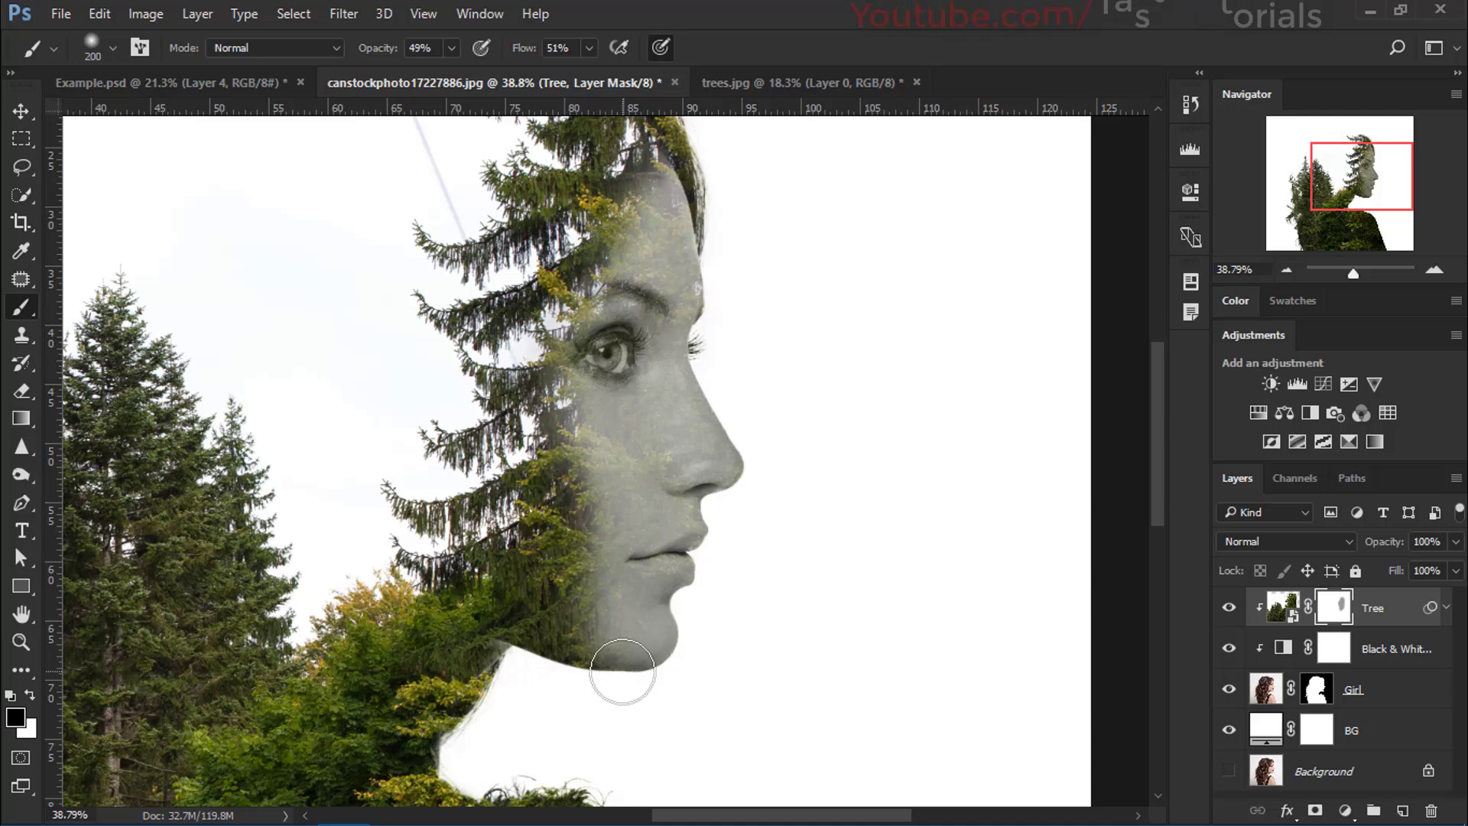
# Step: Switch the brush to the 59 px spatter tip after trying the 46 px and 36 px textured tips
pyautogui.rightClick(646, 294)
pyautogui.scroll(-15, 892, 593)
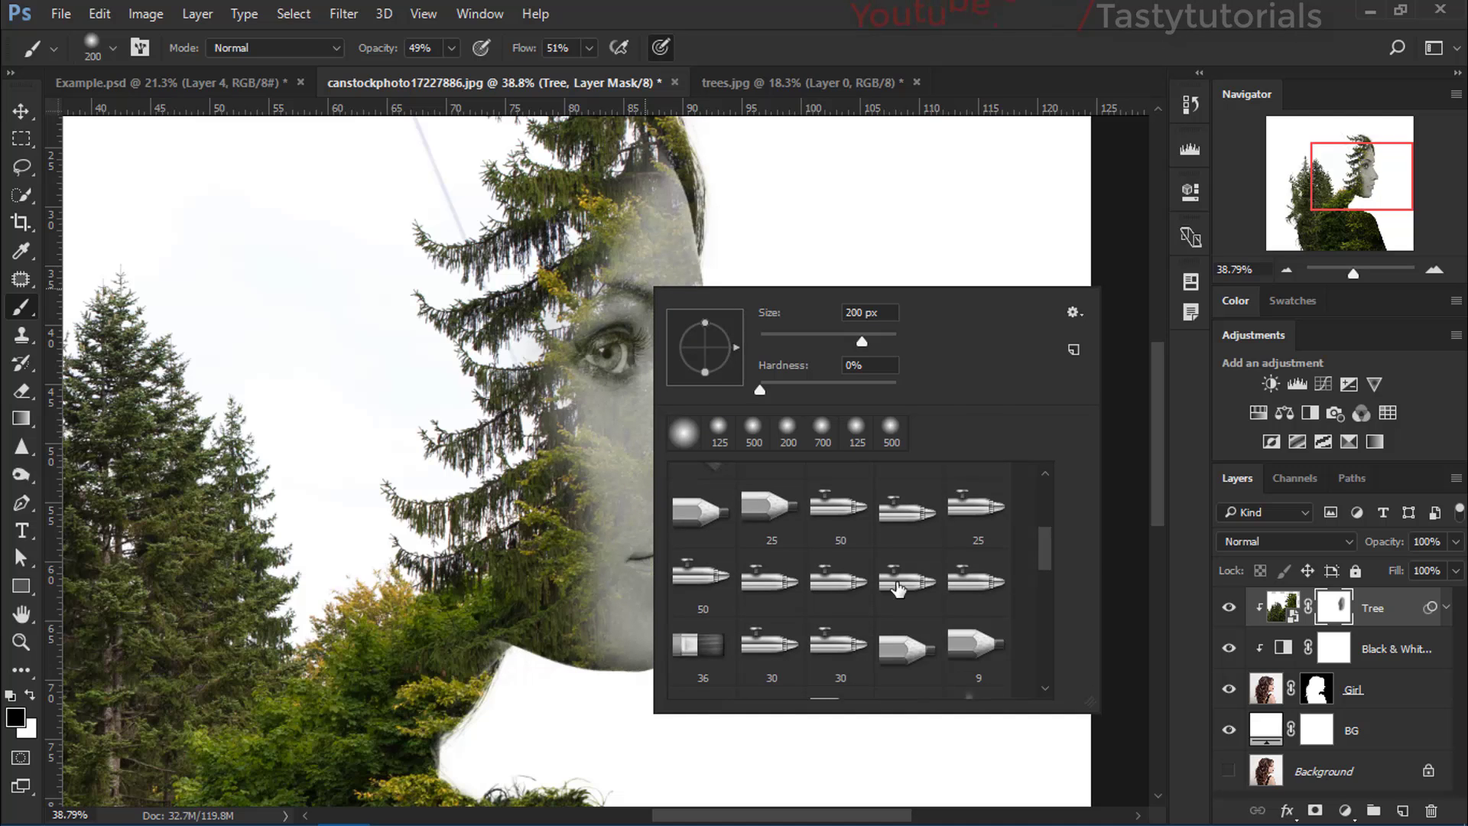
pyautogui.click(977, 526)
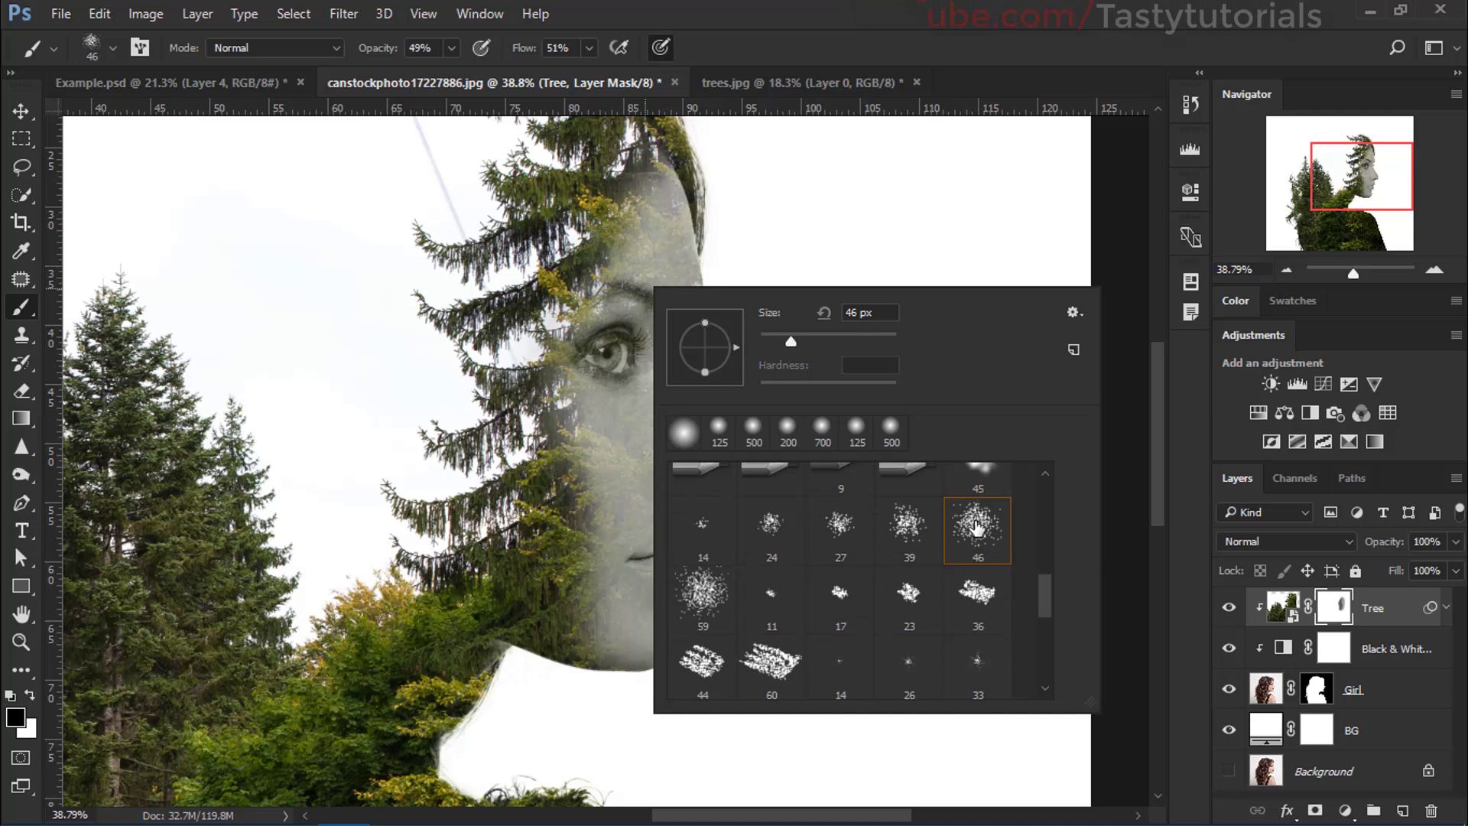
pyautogui.click(977, 596)
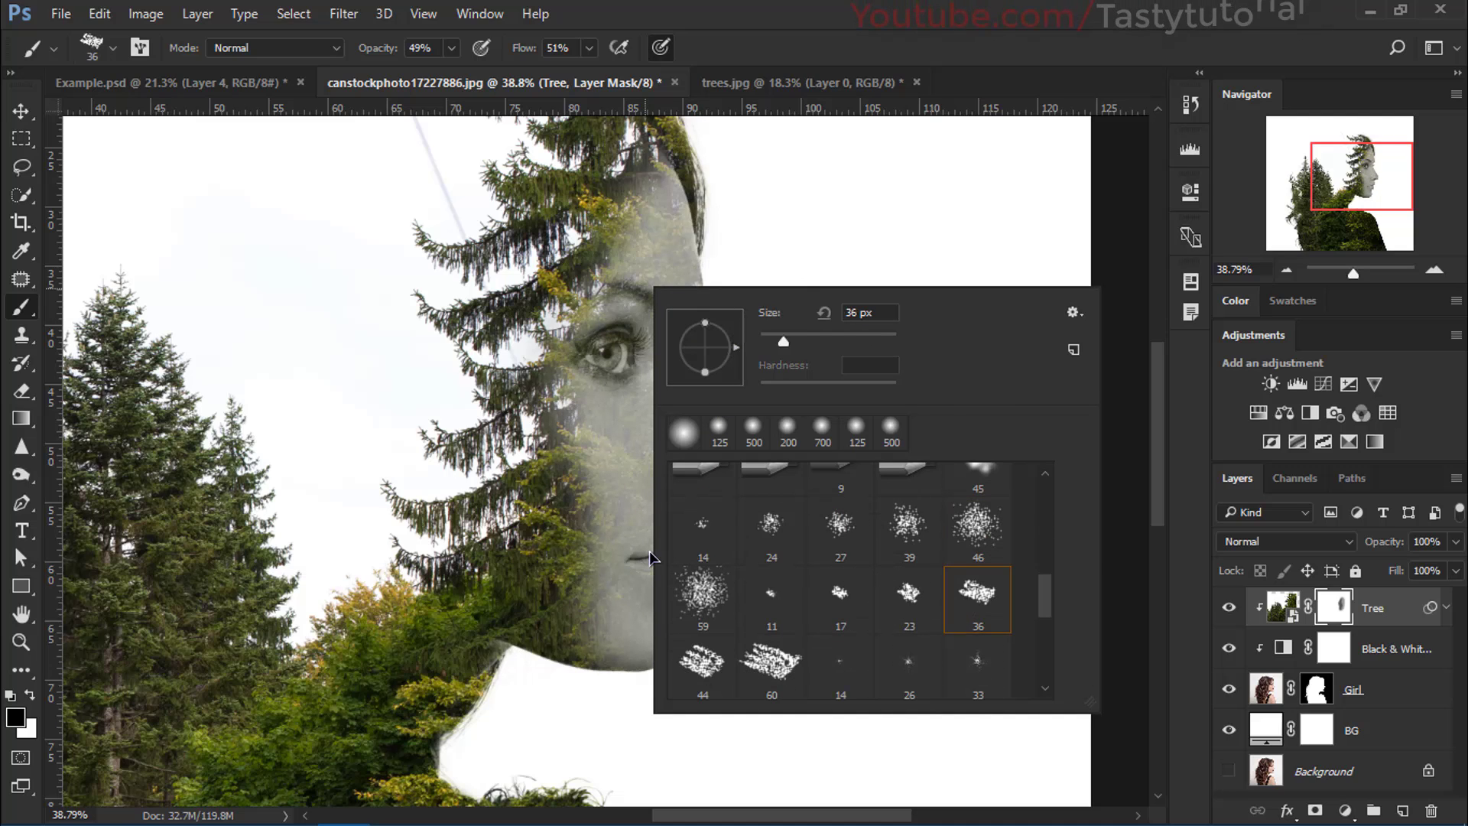
pyautogui.click(710, 603)
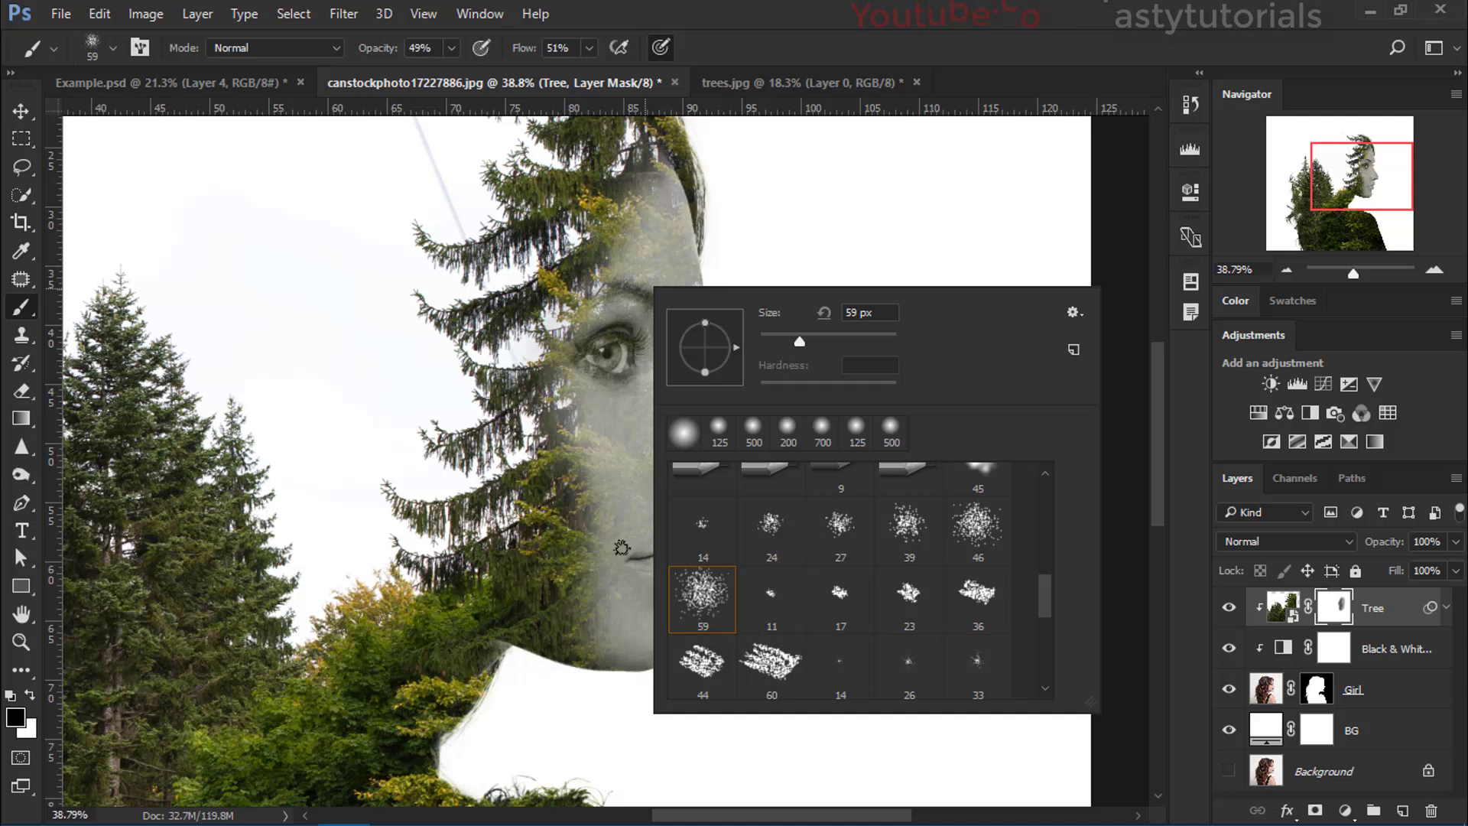
# Step: Enlarge the spatter brush to 150 px and paint black on the Tree mask to texture the face edge and reveal the shoulder
pyautogui.click(879, 6)
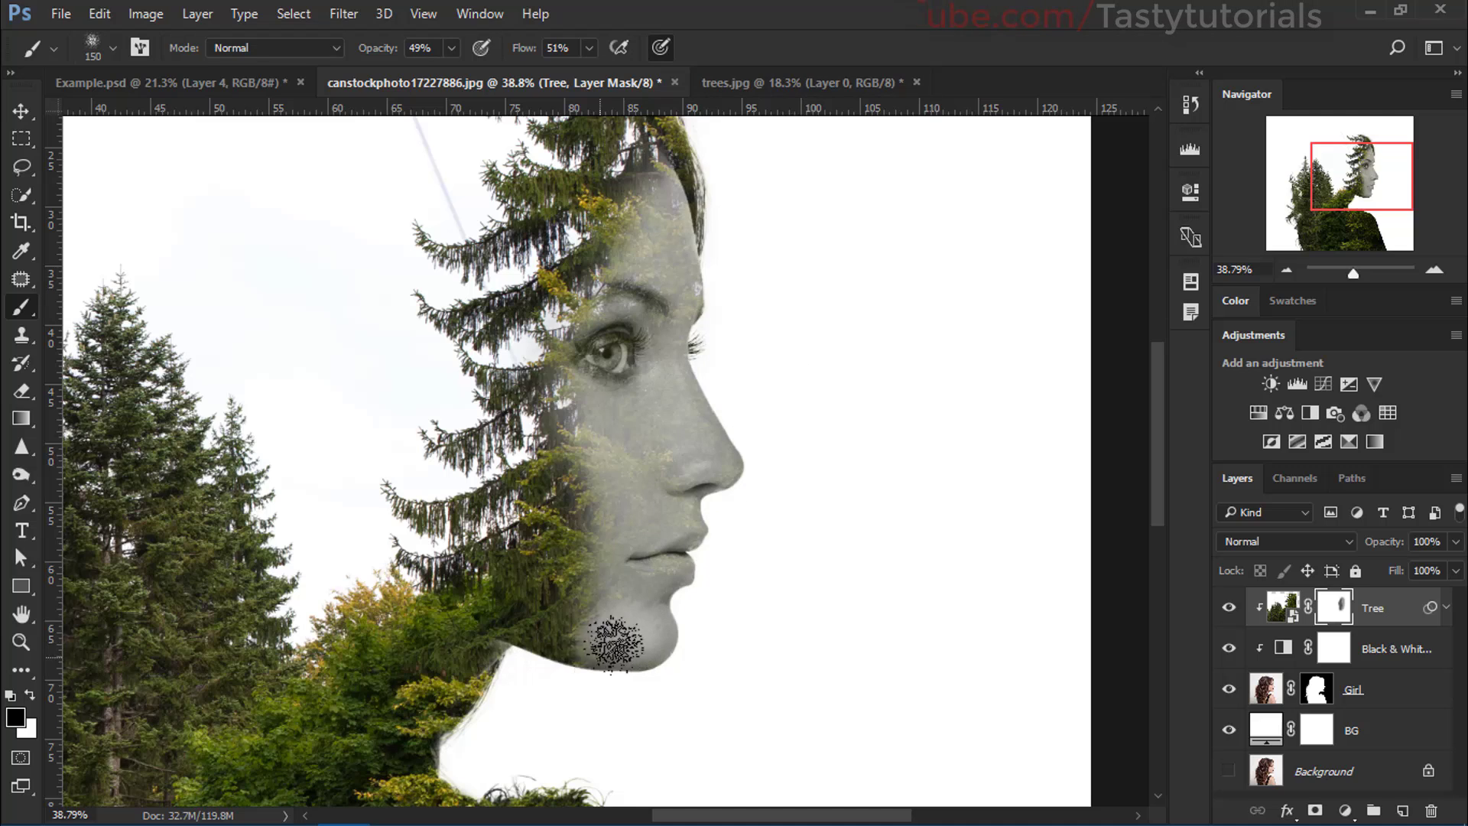
pyautogui.moveTo(616, 627)
pyautogui.mouseDown()
pyautogui.moveTo(573, 651)
pyautogui.moveTo(595, 667)
pyautogui.moveTo(594, 588)
pyautogui.moveTo(630, 547)
pyautogui.moveTo(599, 506)
pyautogui.moveTo(614, 497)
pyautogui.moveTo(602, 465)
pyautogui.moveTo(632, 465)
pyautogui.moveTo(646, 427)
pyautogui.moveTo(615, 357)
pyautogui.moveTo(647, 329)
pyautogui.moveTo(617, 313)
pyautogui.moveTo(647, 312)
pyautogui.moveTo(649, 397)
pyautogui.moveTo(612, 492)
pyautogui.mouseUp()
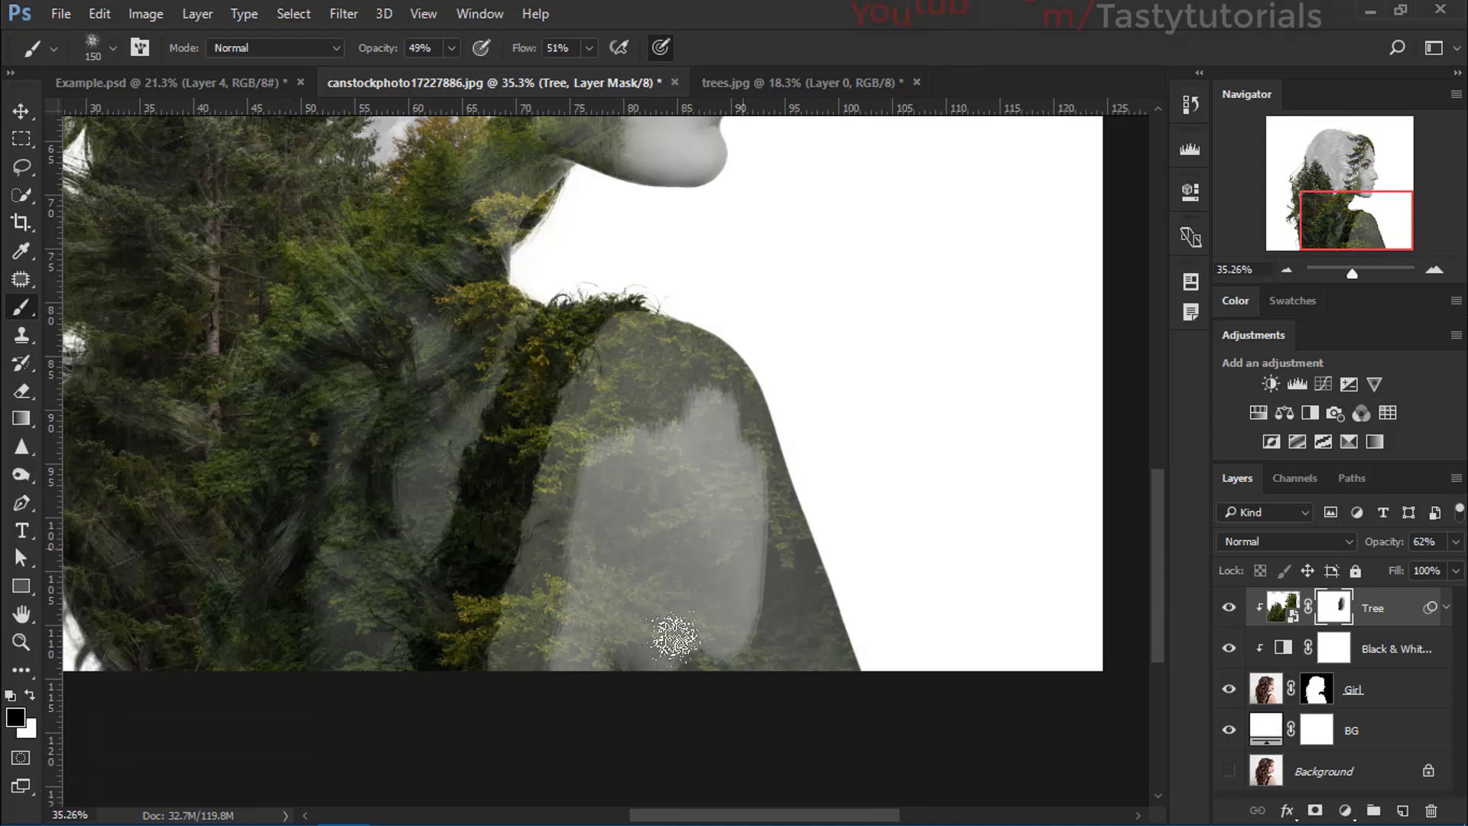
pyautogui.moveTo(674, 636)
pyautogui.mouseDown()
pyautogui.moveTo(753, 522)
pyautogui.moveTo(629, 347)
pyautogui.moveTo(627, 512)
pyautogui.moveTo(563, 501)
pyautogui.moveTo(599, 377)
pyautogui.mouseUp()
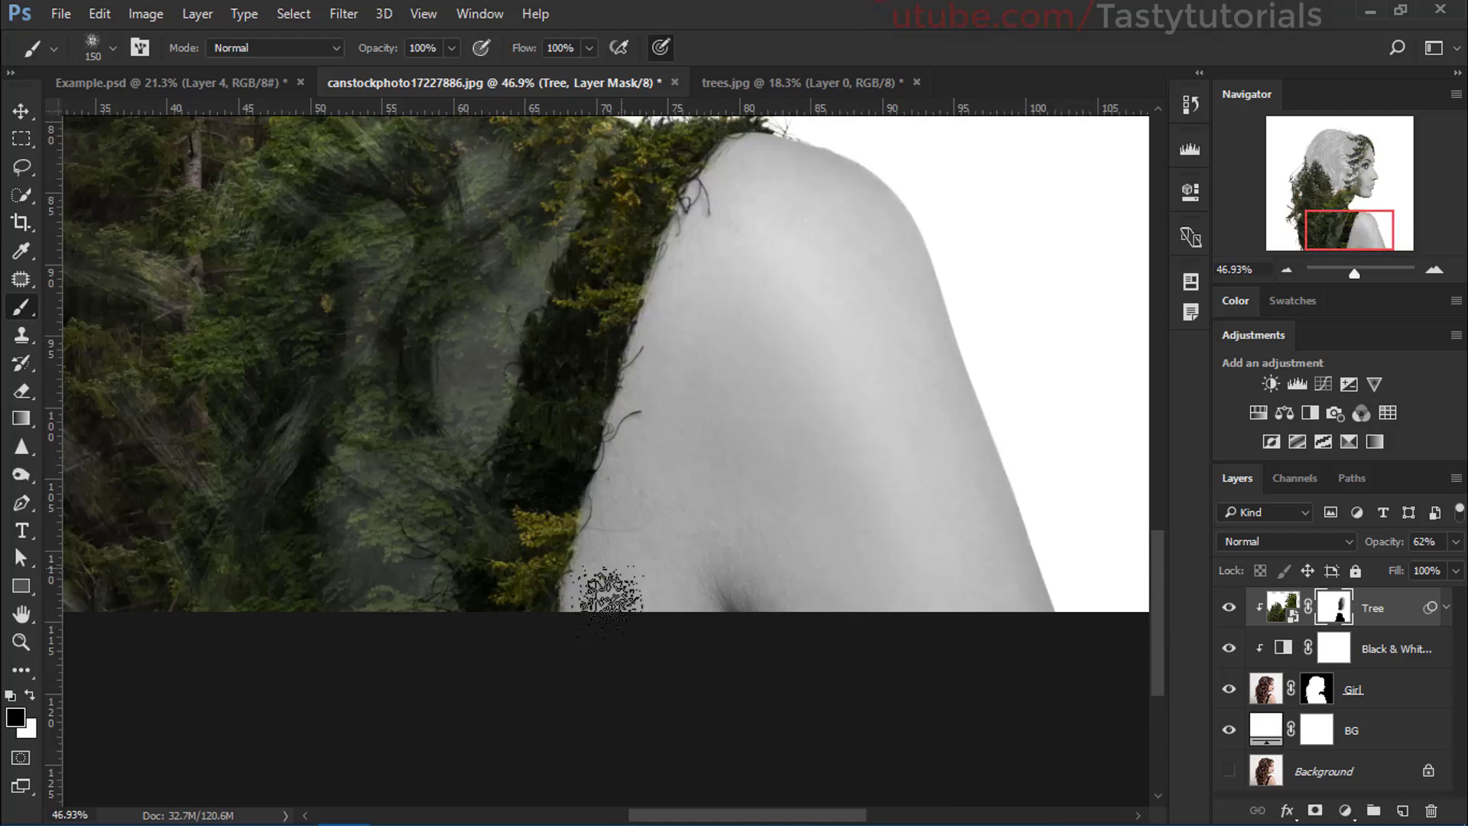
# Step: Set the Tree layer's opacity to 100% after checking the mask edges around the face and shoulder
pyautogui.scroll(10, 609, 600)
pyautogui.scroll(-2, 718, 583)
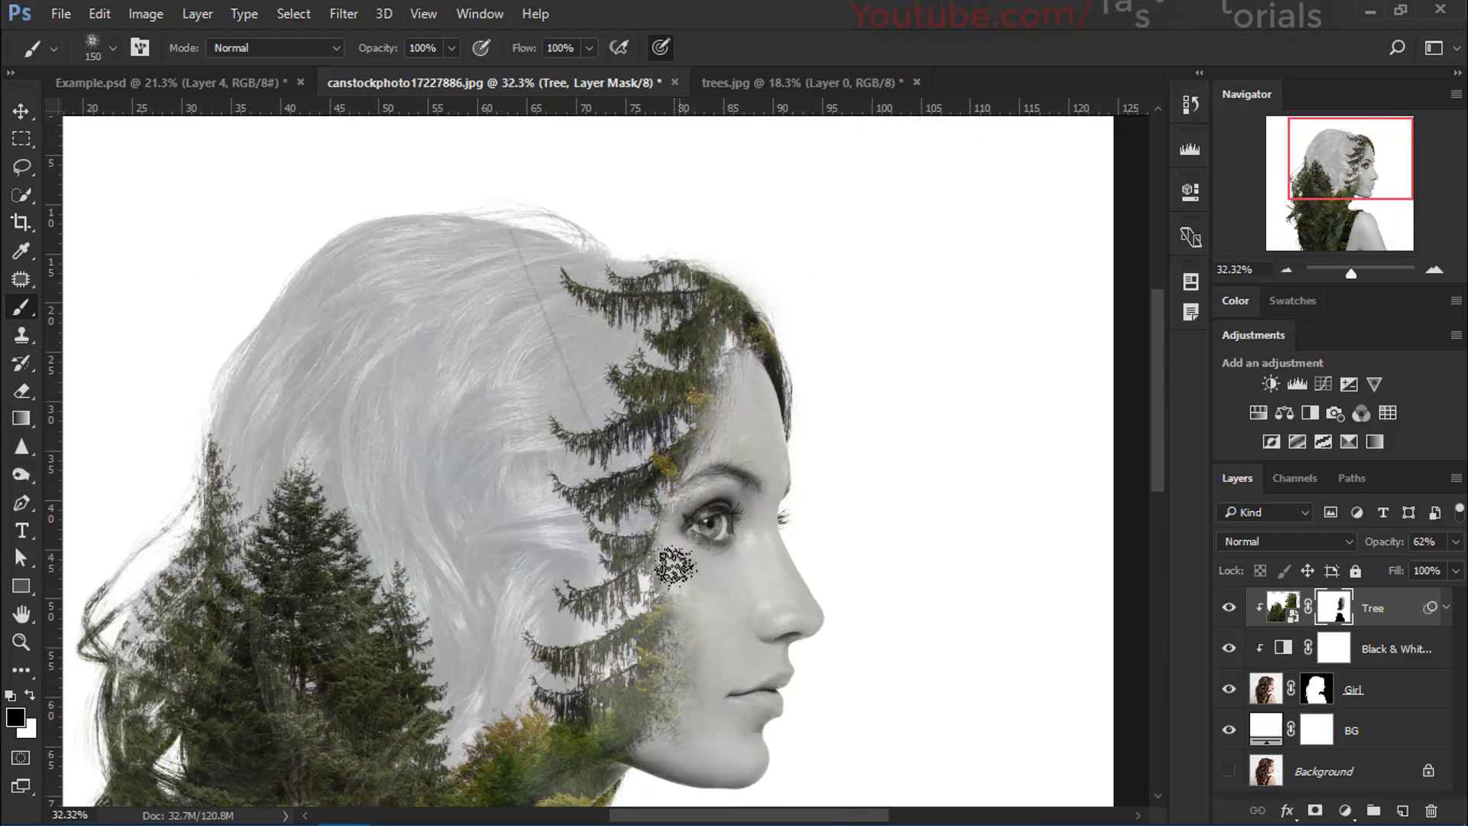
pyautogui.scroll(3, 672, 563)
pyautogui.scroll(-4, 618, 650)
pyautogui.scroll(-2, 872, 400)
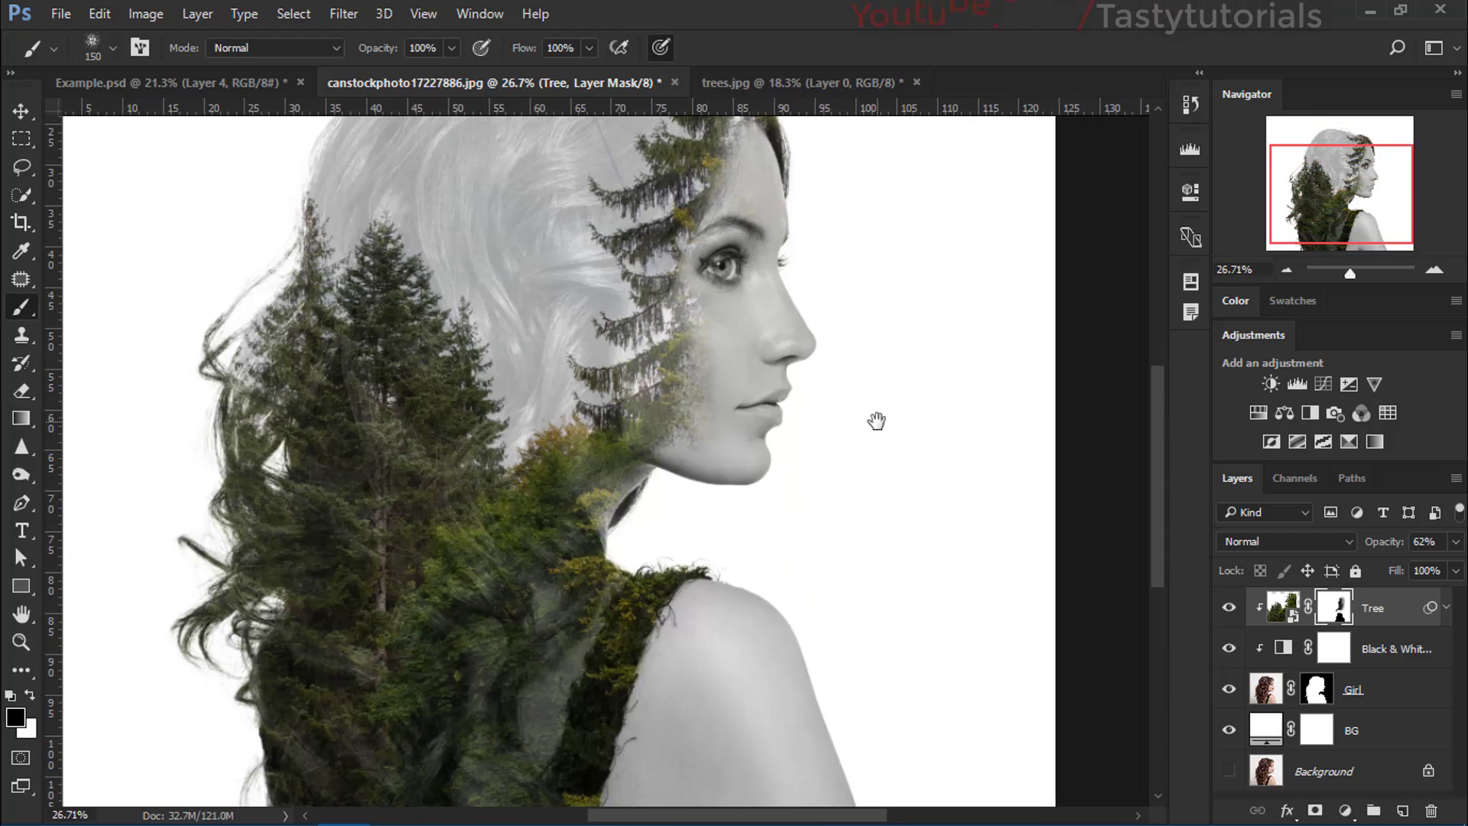
pyautogui.moveTo(1370, 547); pyautogui.dragTo(1462, 562)
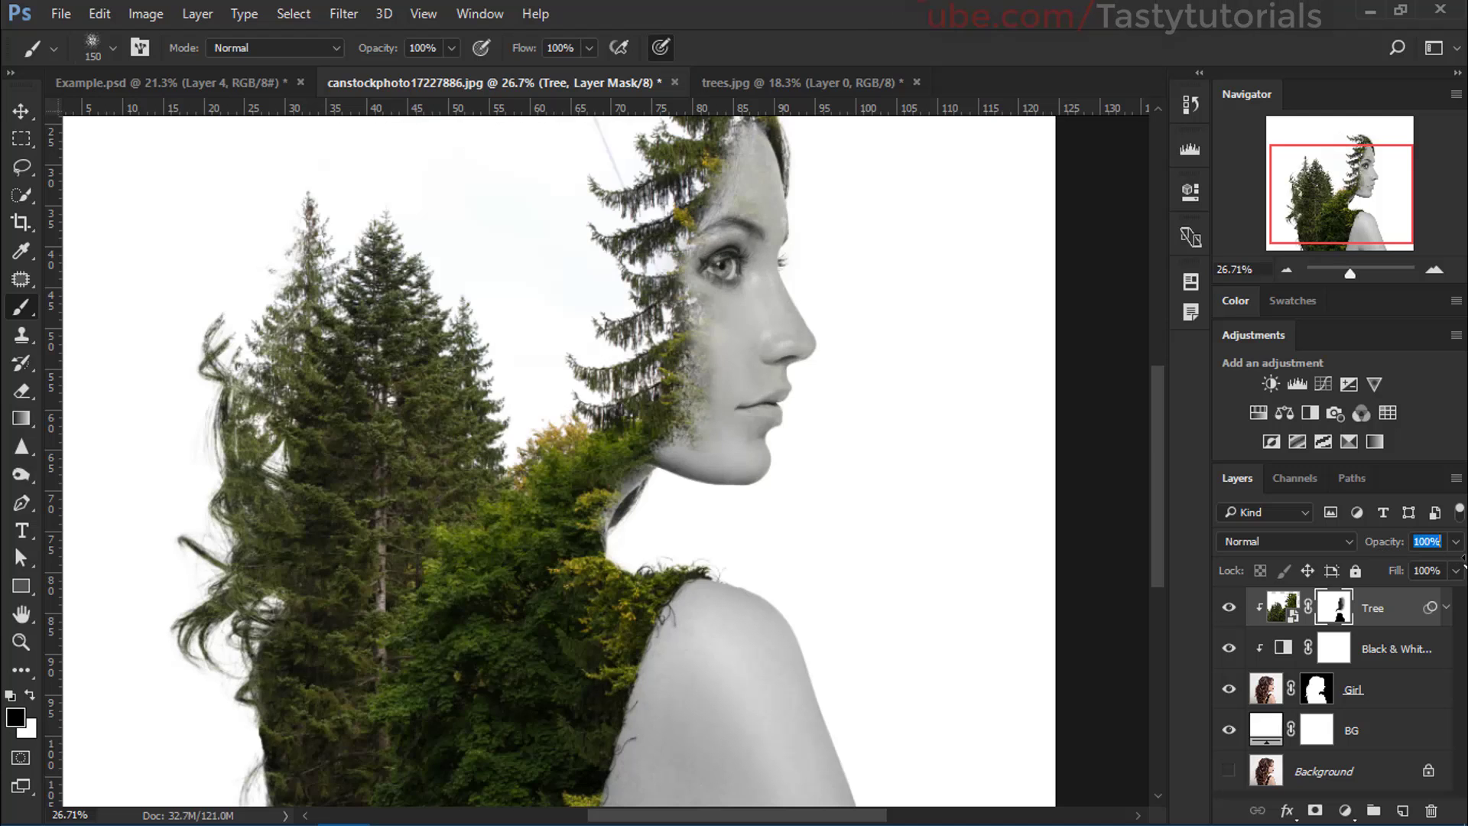
# Step: Examine the blend of trees, face and shoulder across the whole composition
pyautogui.scroll(-3, 862, 536)
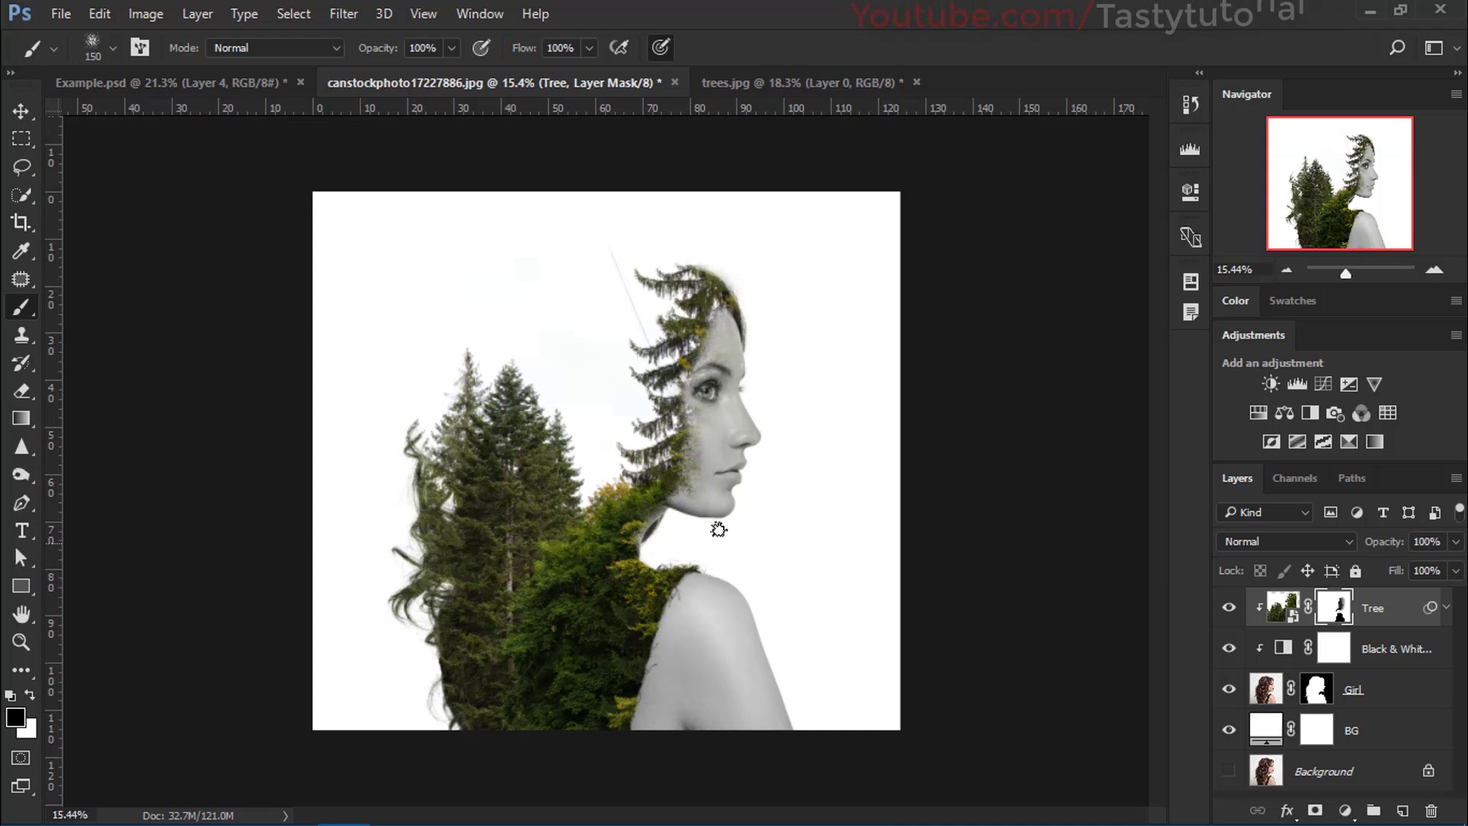
pyautogui.scroll(3, 717, 594)
pyautogui.scroll(3, 754, 557)
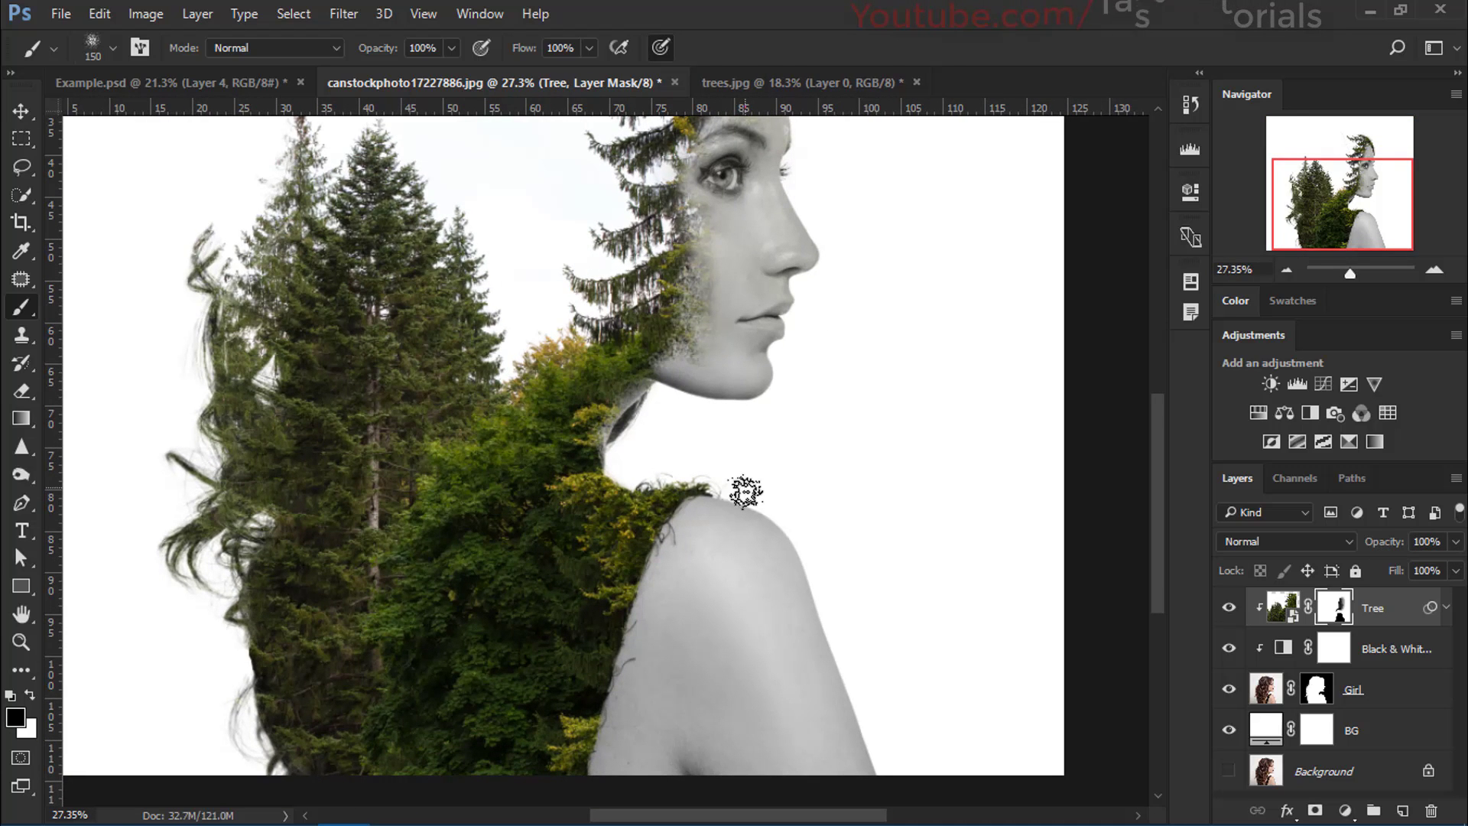
pyautogui.scroll(-2, 704, 289)
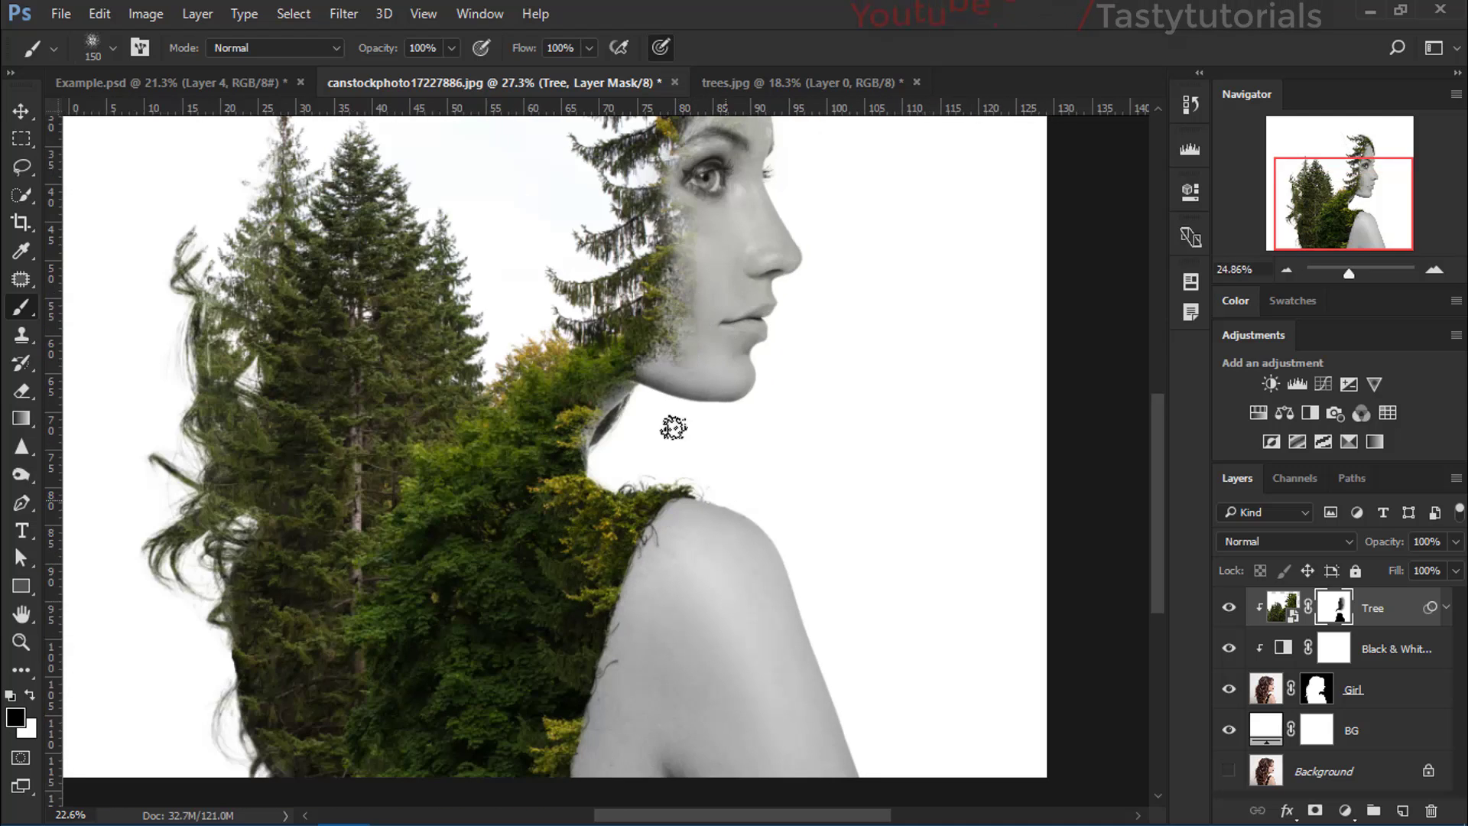
pyautogui.scroll(-1, 673, 426)
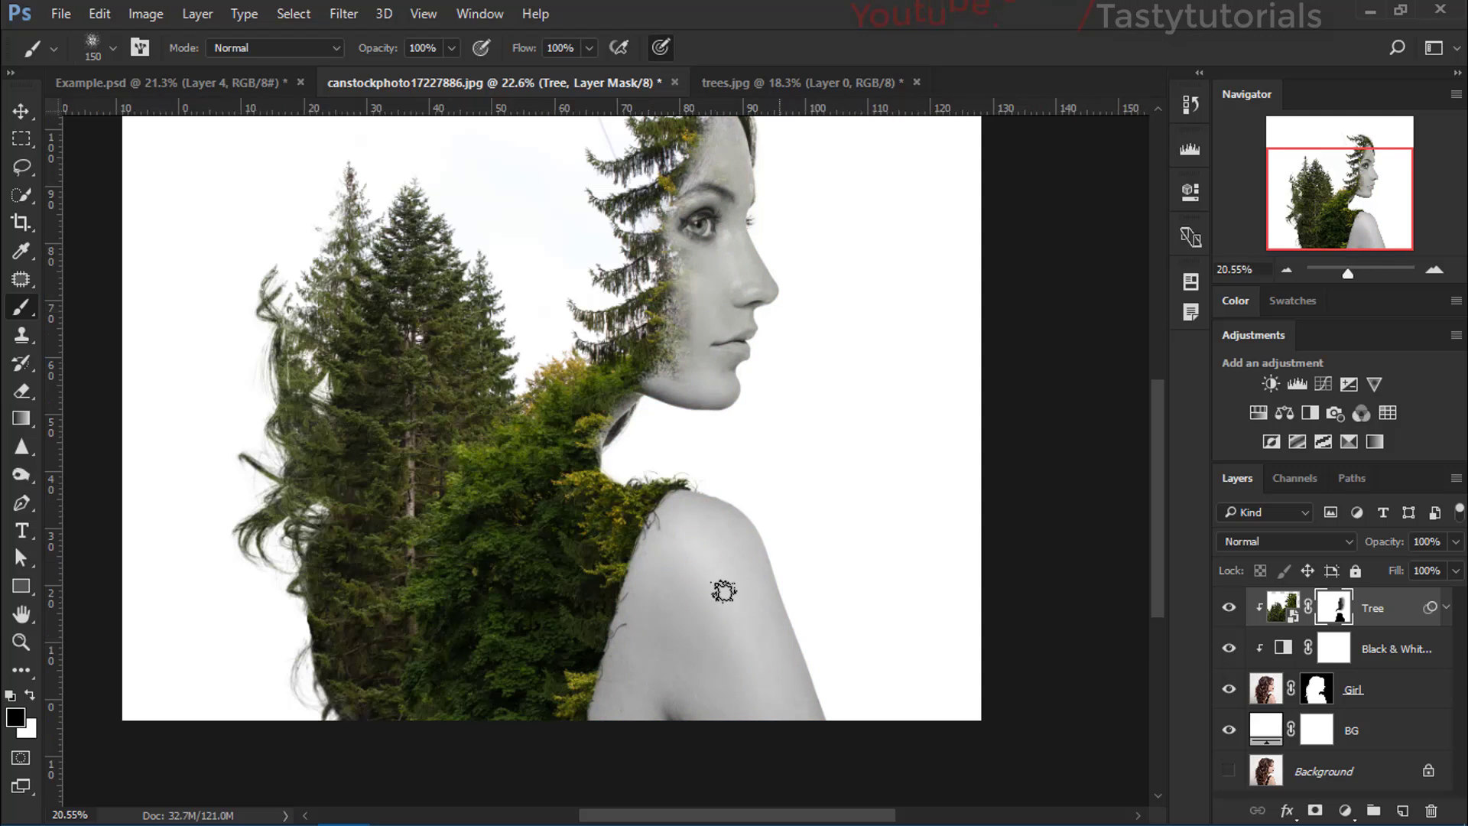
pyautogui.scroll(-2, 724, 593)
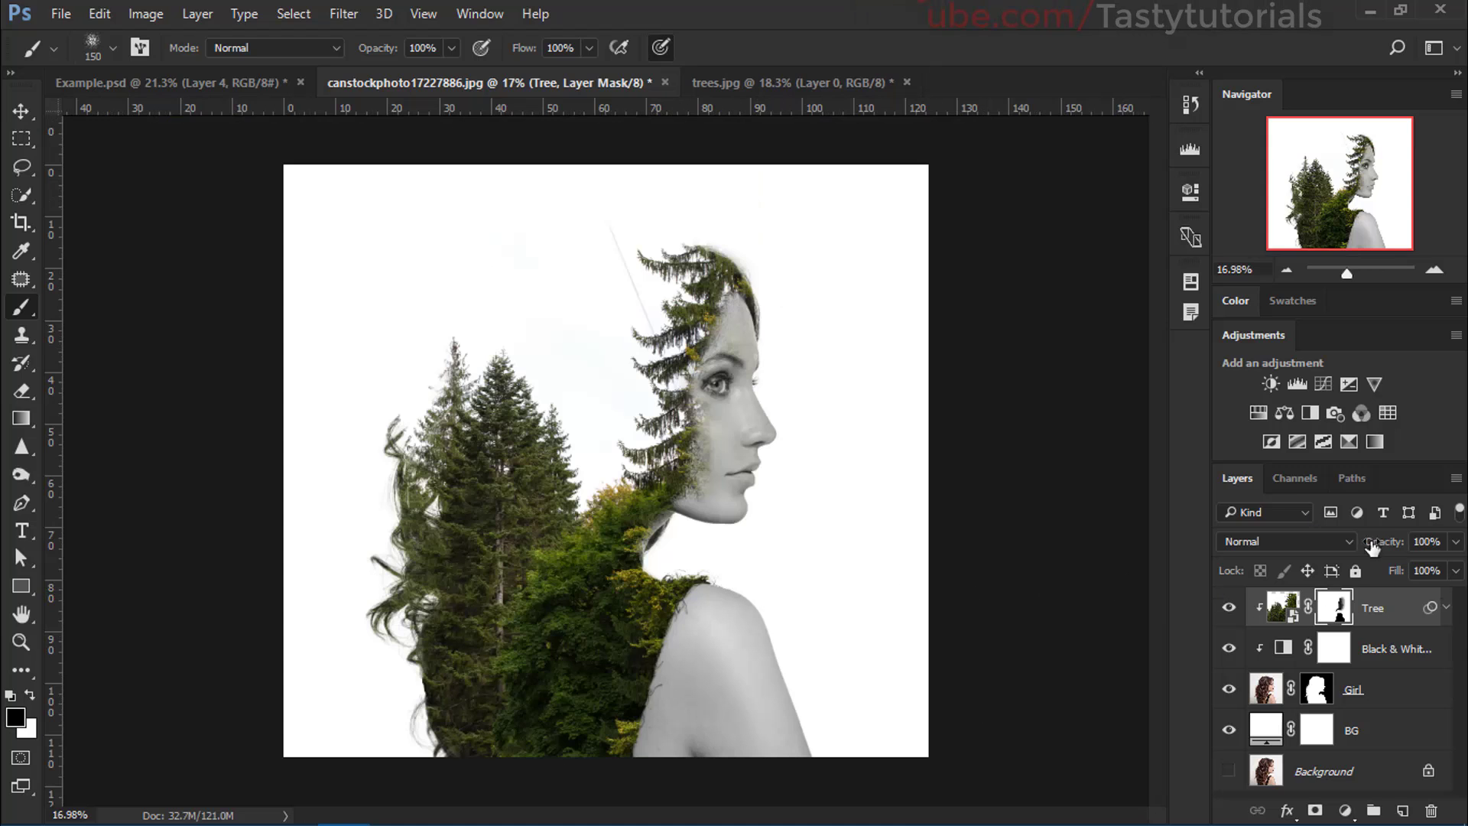
pyautogui.scroll(1, 634, 413)
# Step: Add a new layer above the Tree layer and name it Gradient
pyautogui.press('v')
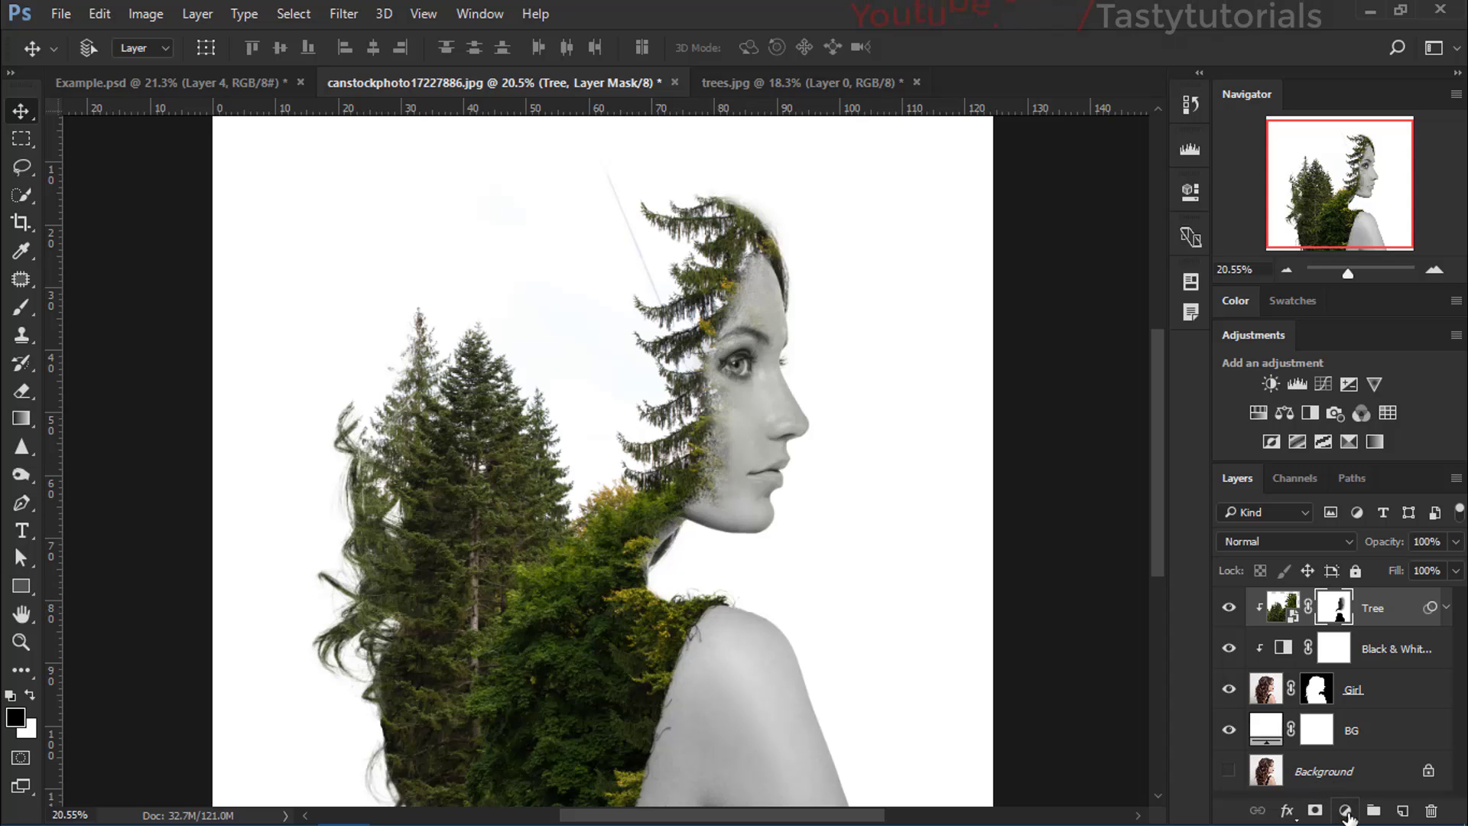
pyautogui.click(1403, 811)
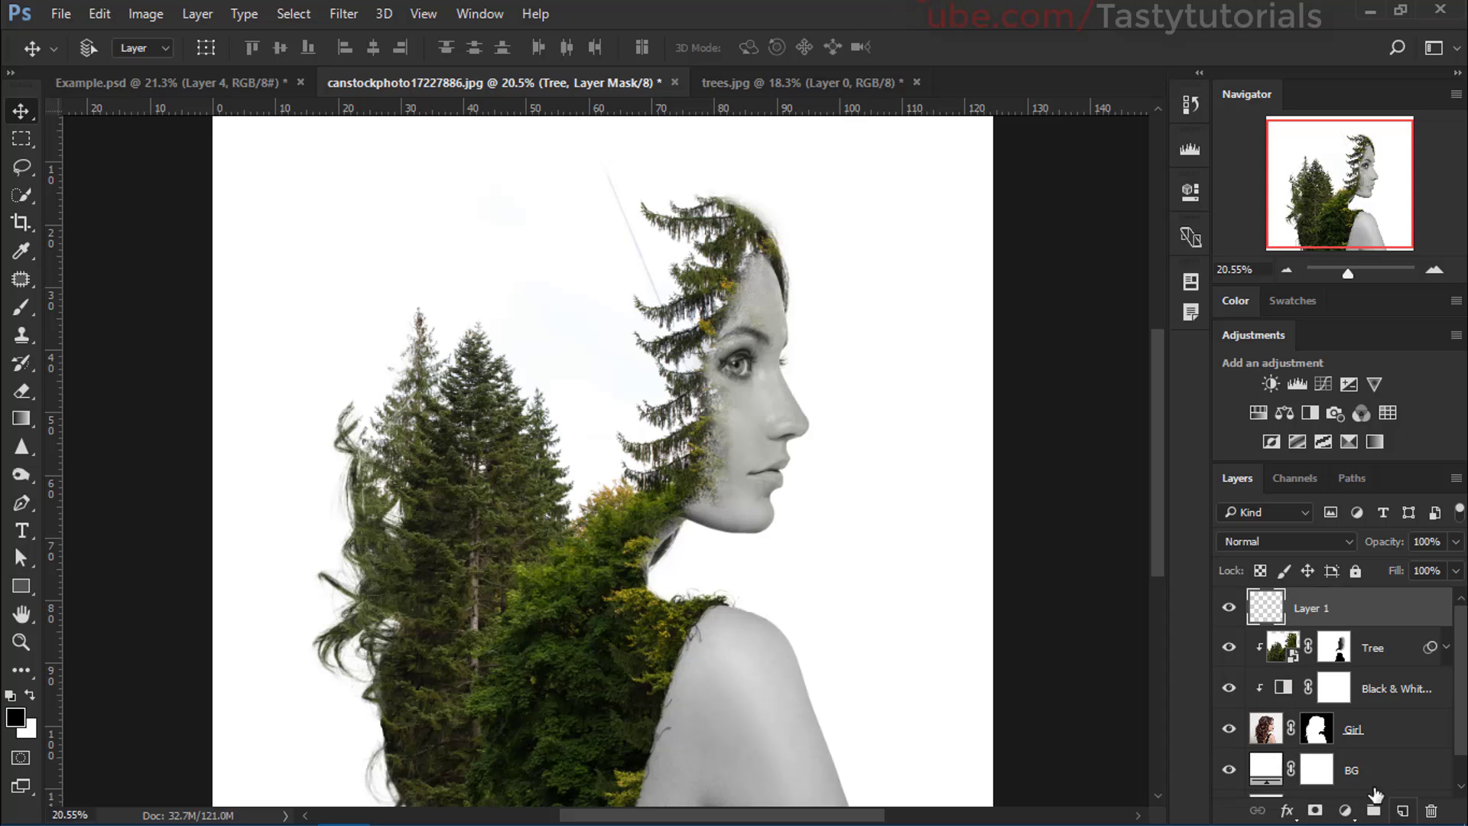
pyautogui.doubleClick(1307, 609)
pyautogui.write('Girl')
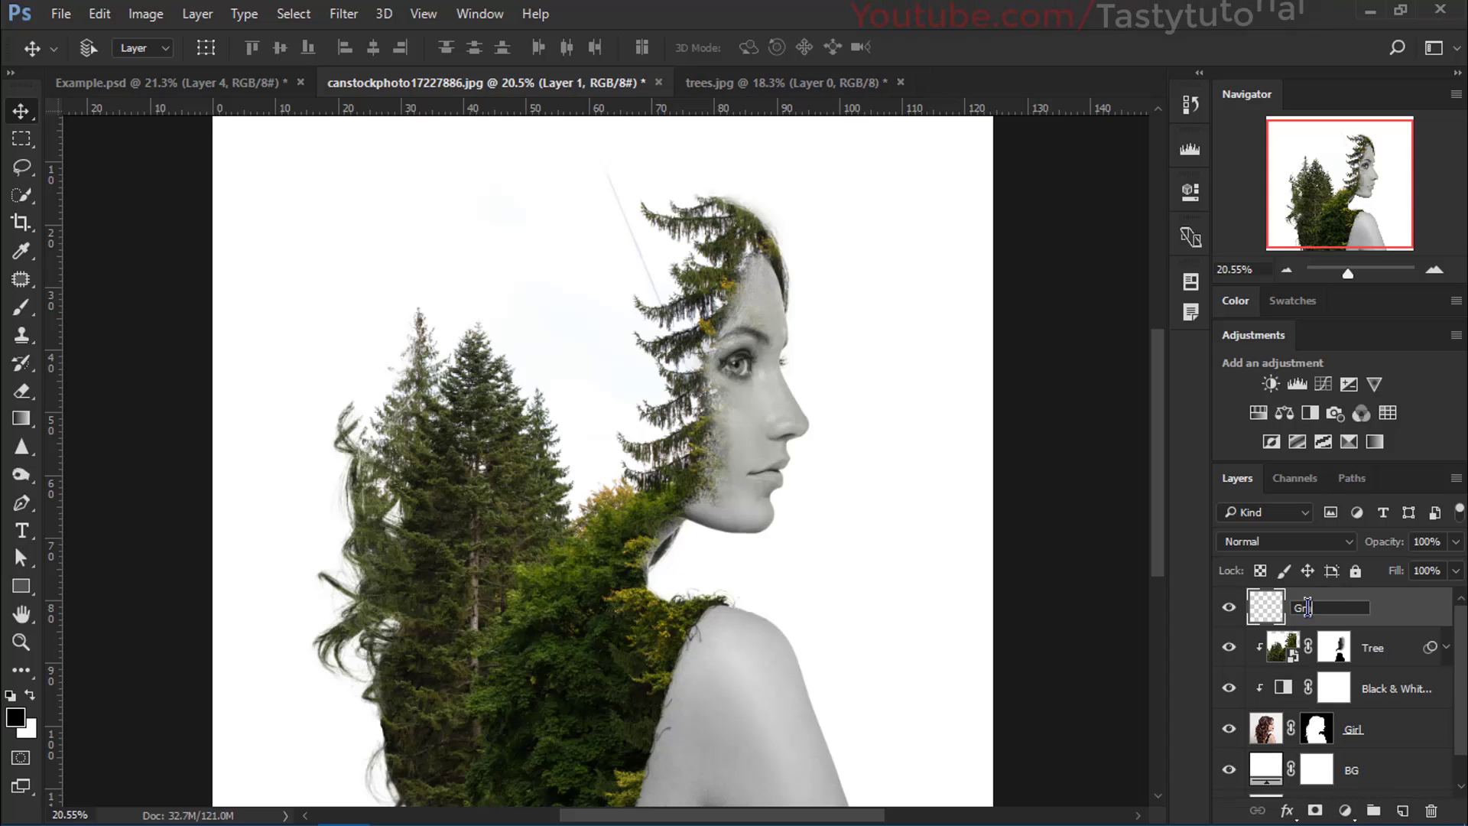
pyautogui.write('nt')
pyautogui.press('Return')
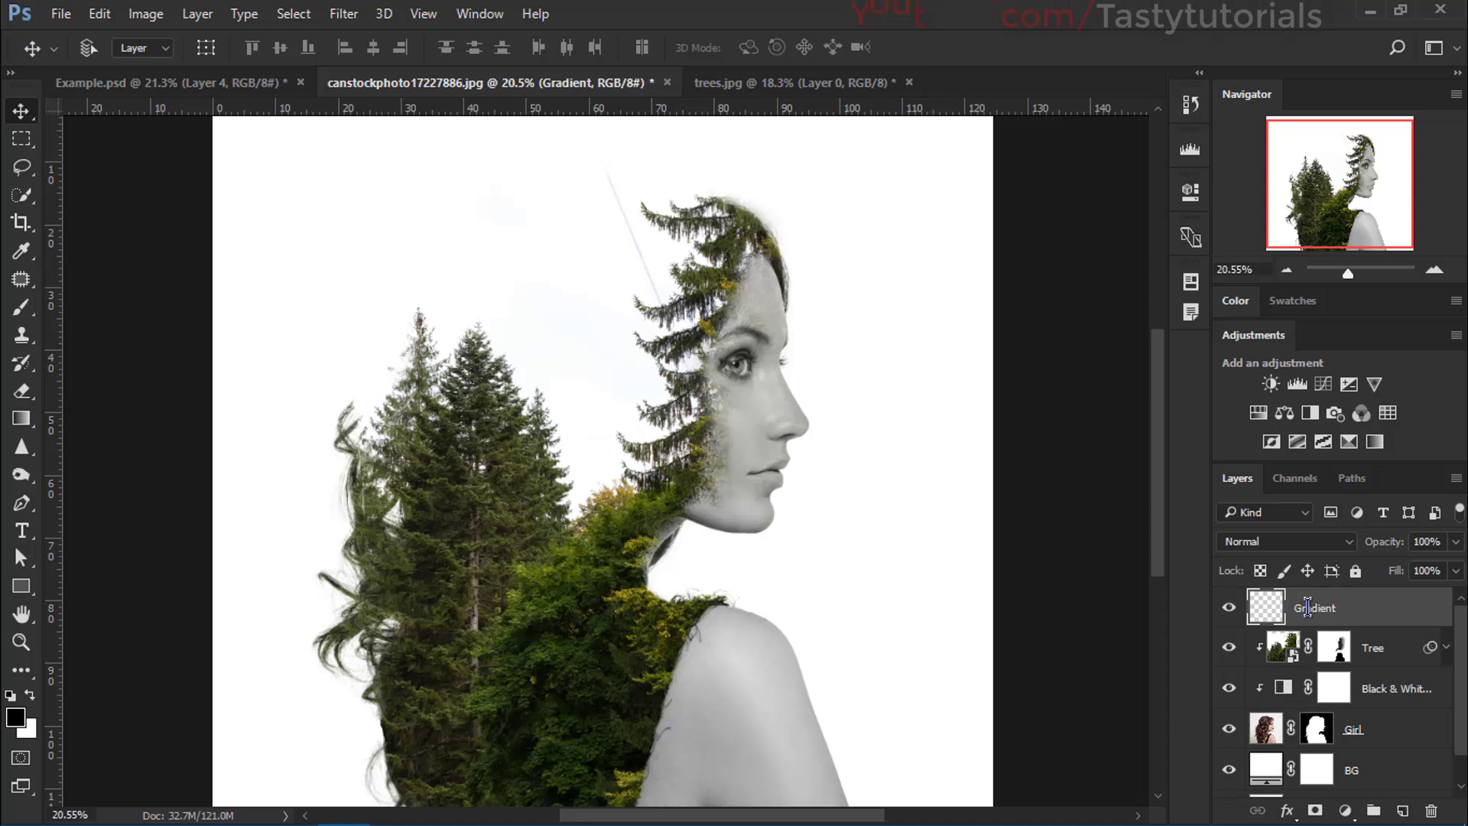
# Step: Add a Gradient fill using the dR-DesignResources_Gradient-33 preset and set the Gradient layer's blend mode to Soft Light
pyautogui.click(1346, 810)
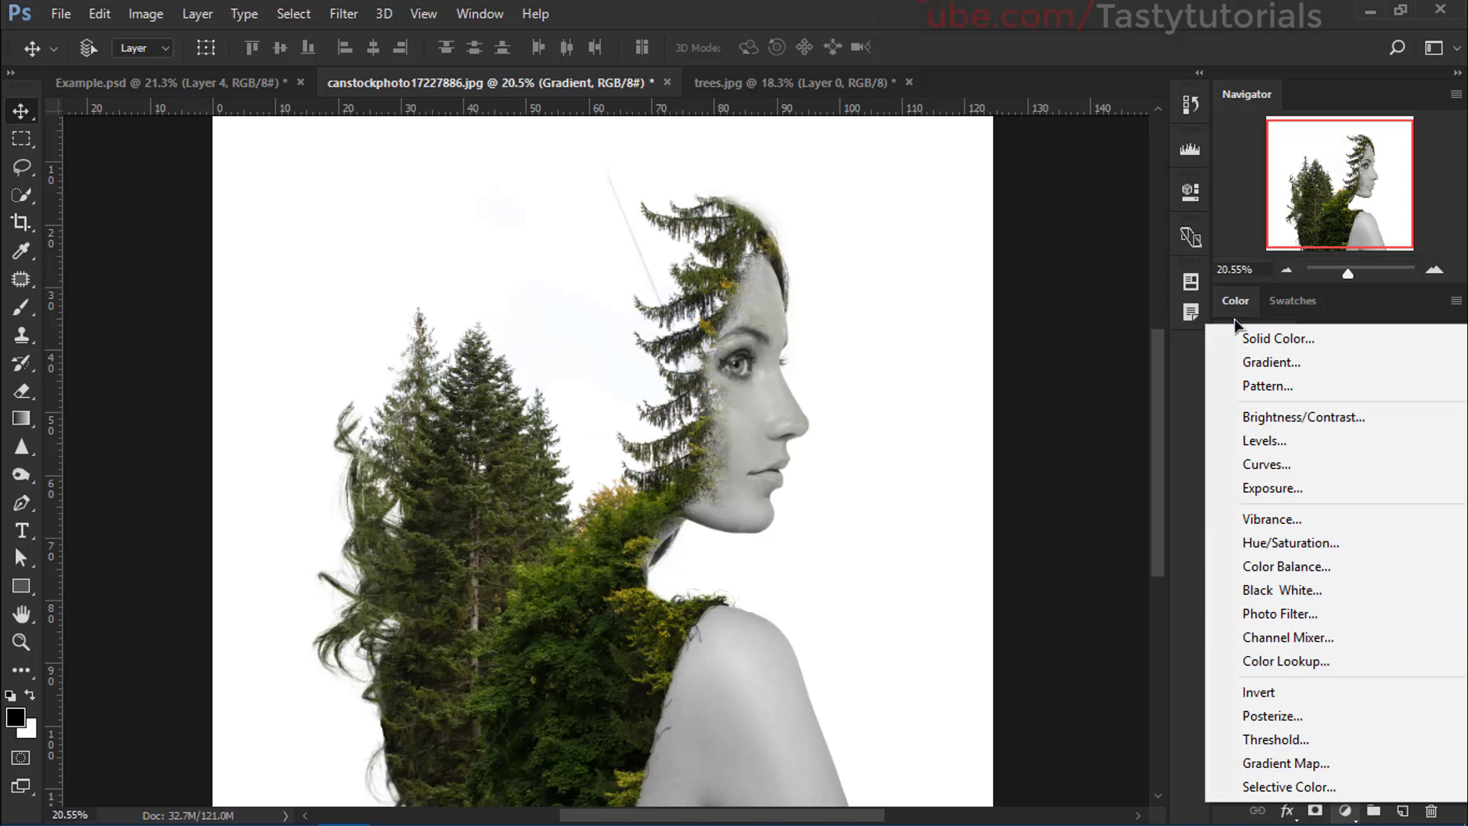
pyautogui.click(1259, 373)
pyautogui.click(1127, 90)
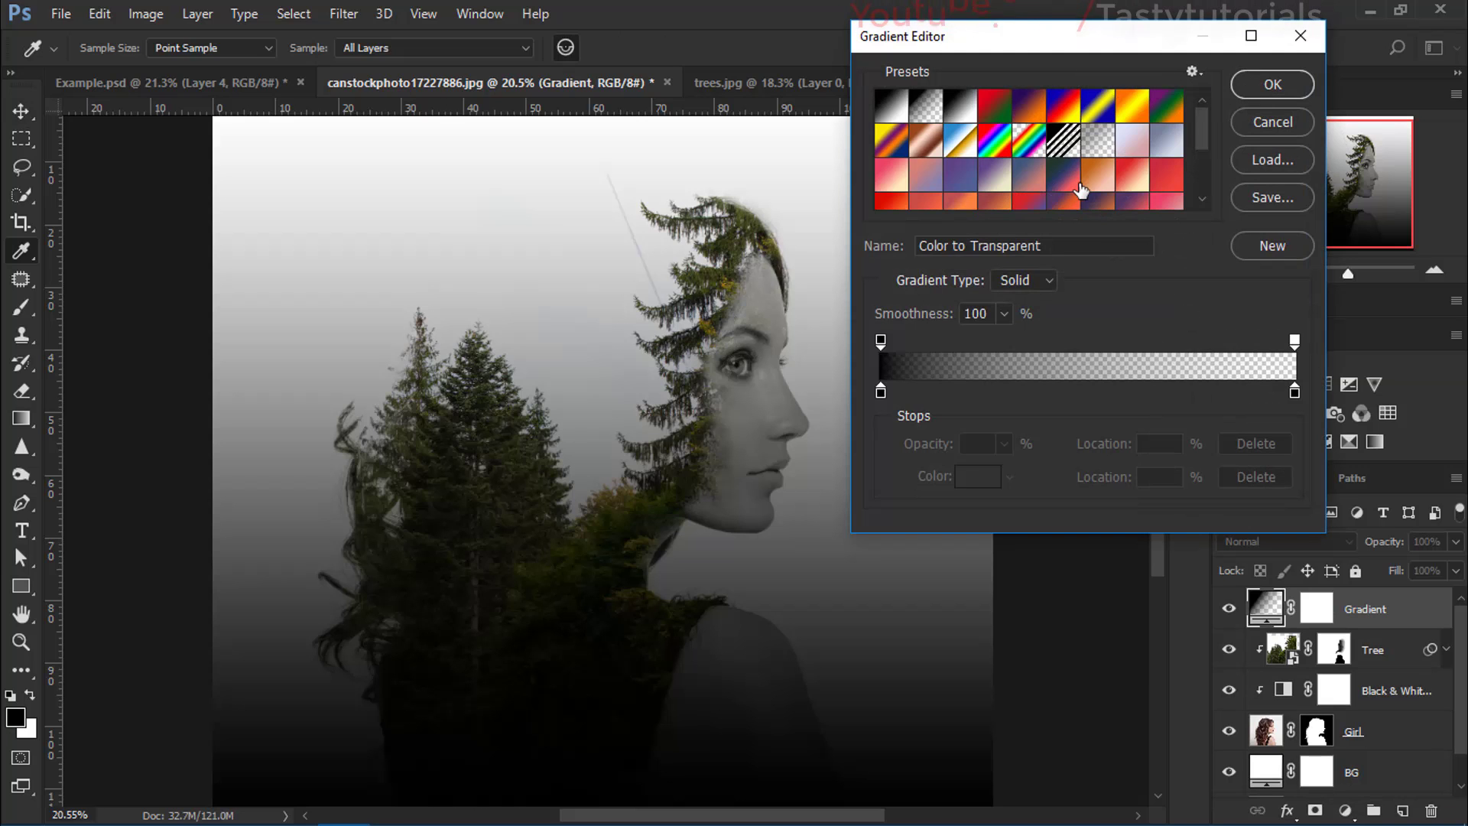
pyautogui.scroll(-5, 1081, 190)
pyautogui.click(917, 174)
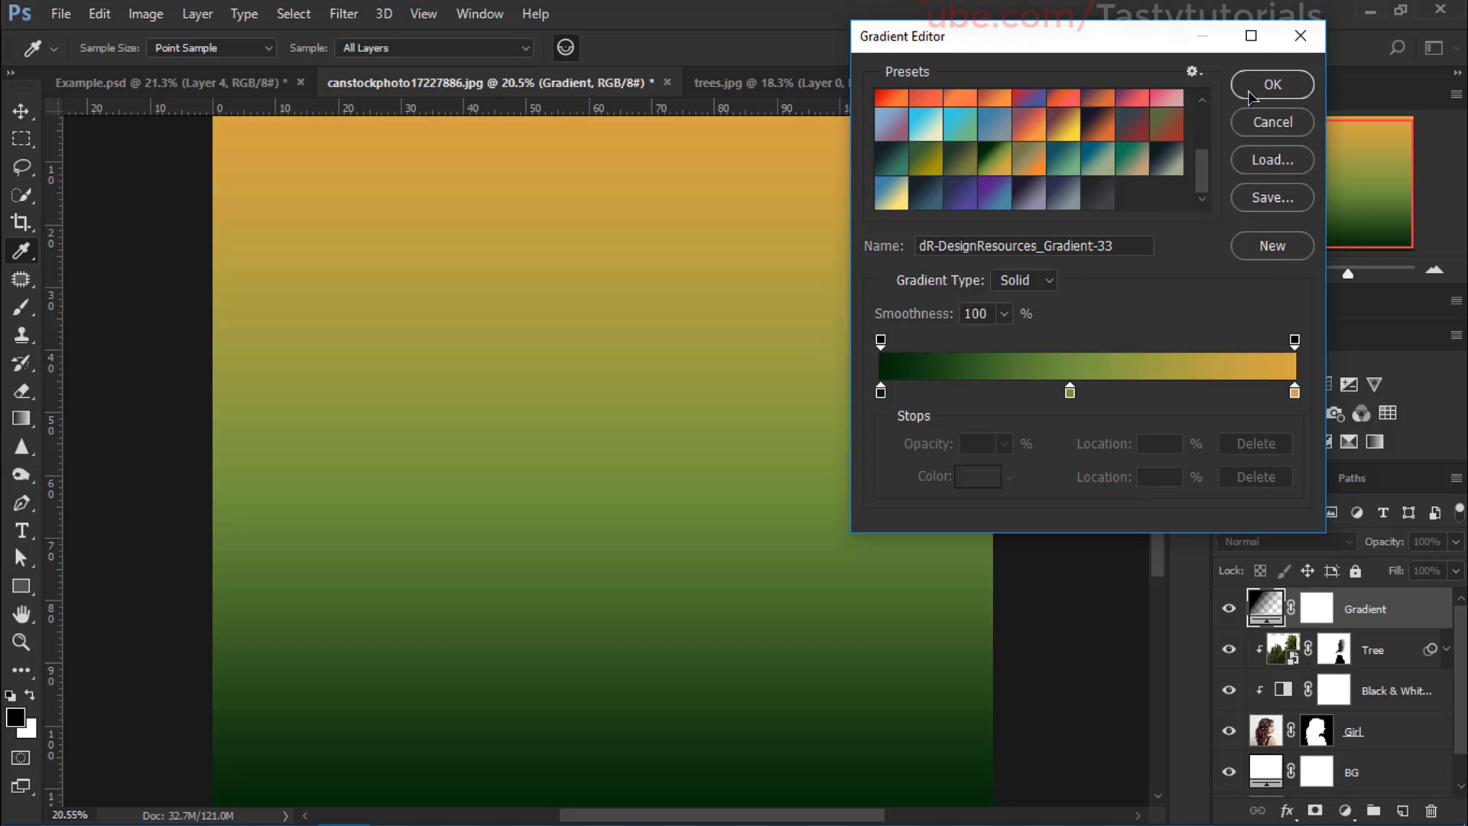
pyautogui.click(1272, 86)
pyautogui.click(1281, 77)
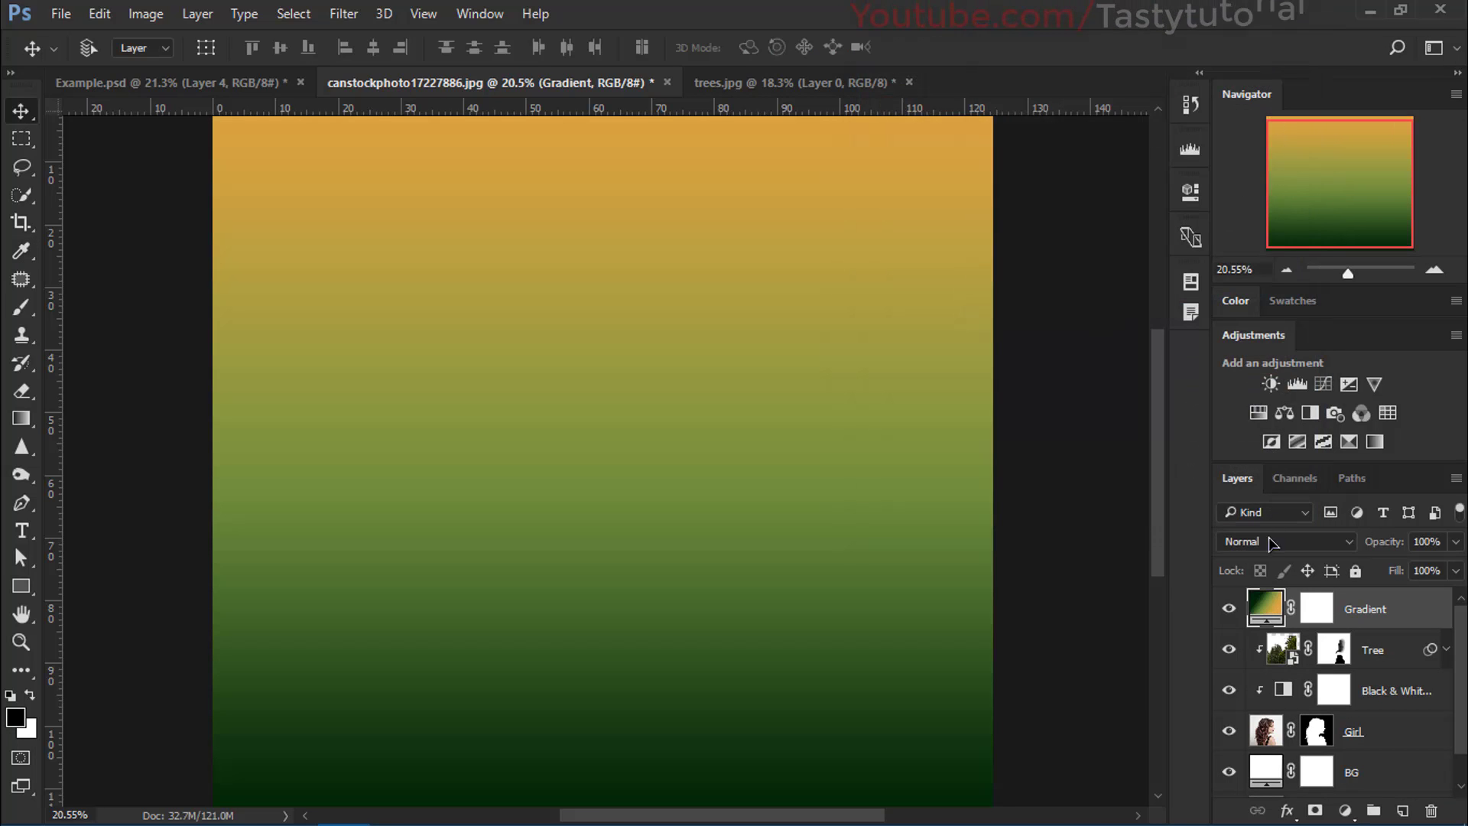
pyautogui.click(1286, 541)
pyautogui.click(1242, 330)
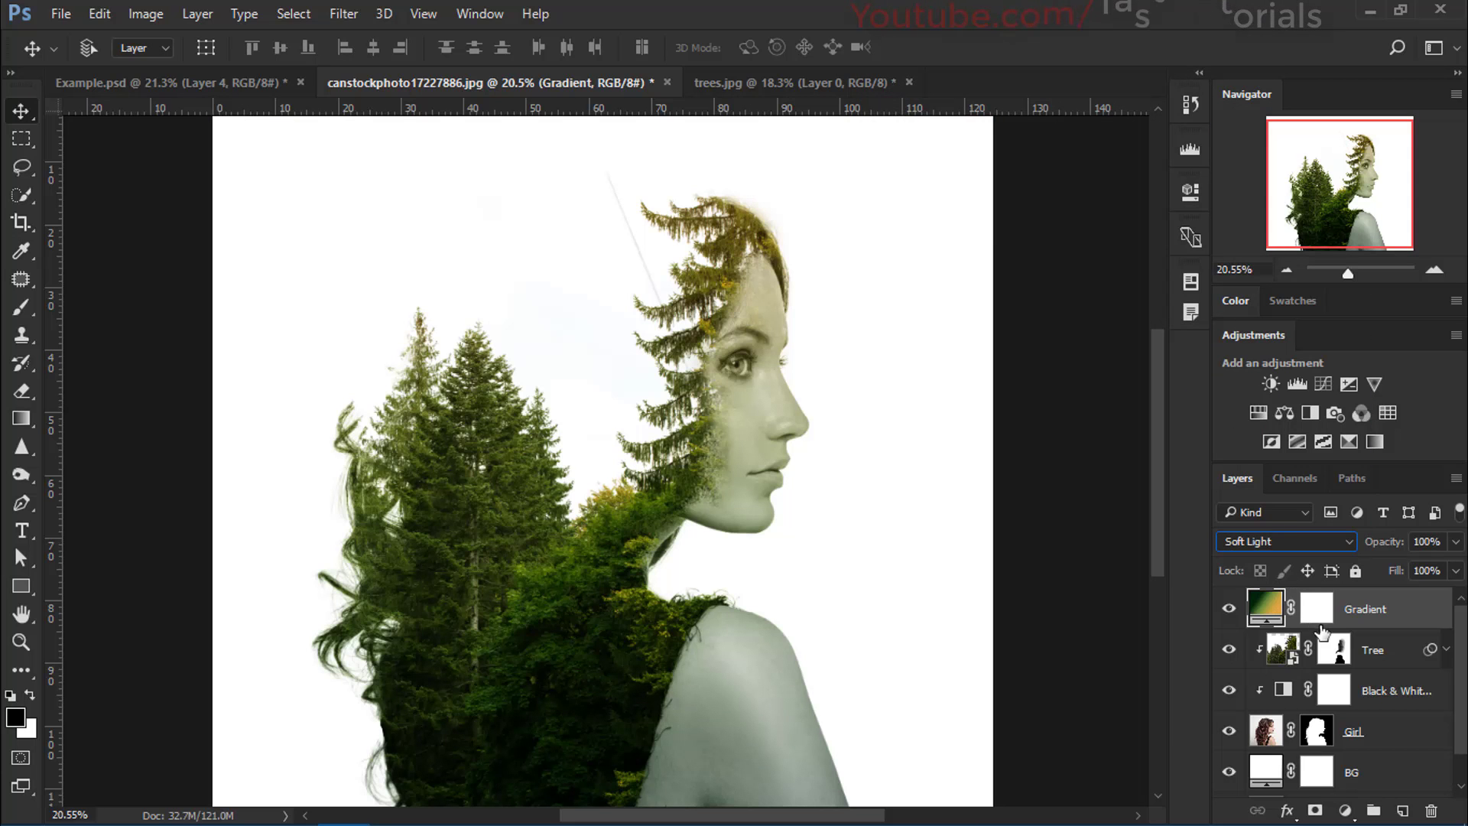
# Step: Change the Gradient layer's fill to the dR-DesignResources_Gradient-27 preset after trying Gradient-14 and Gradient-26
pyautogui.doubleClick(1265, 608)
pyautogui.click(1104, 79)
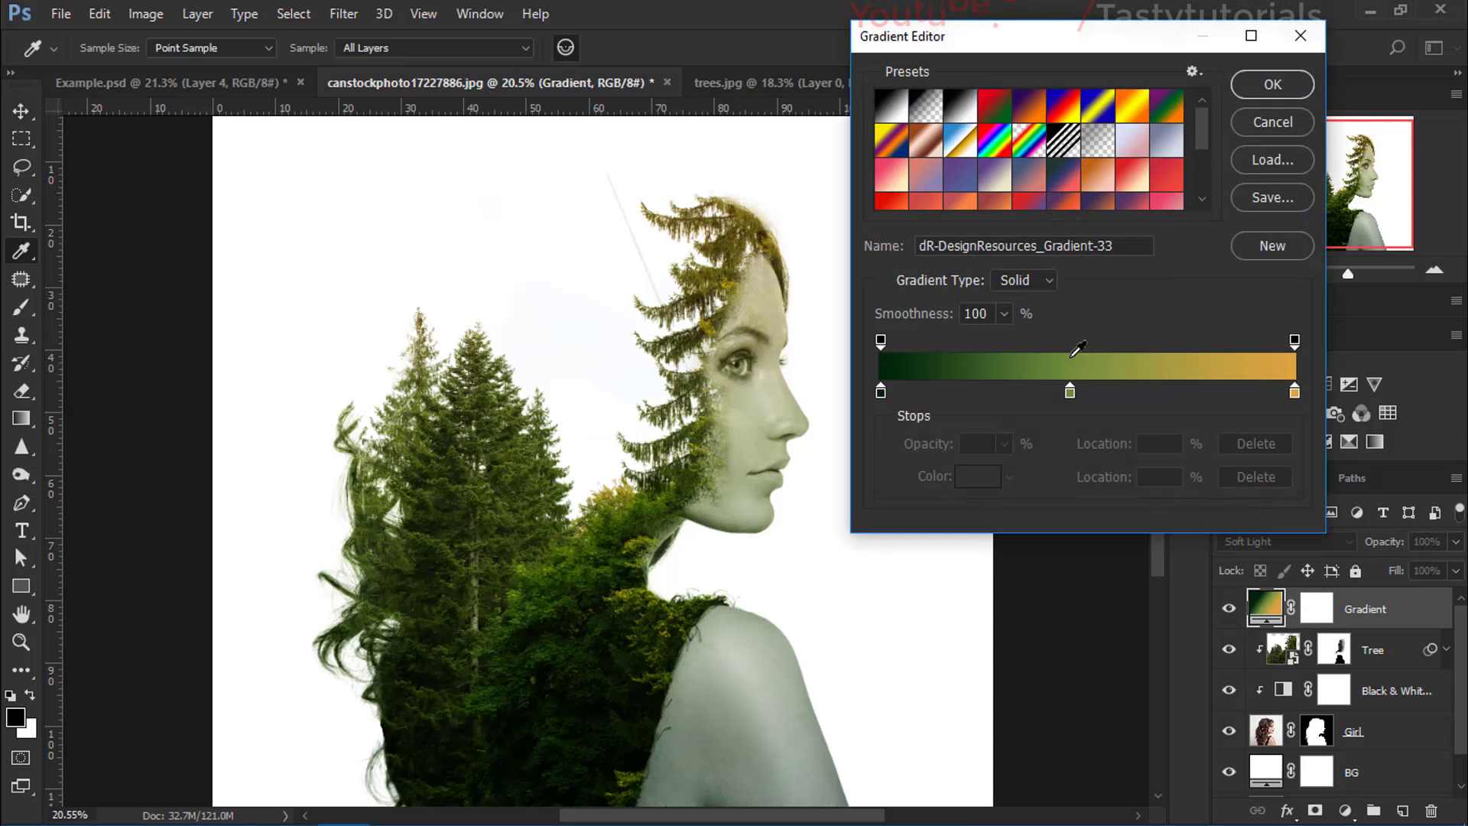
pyautogui.scroll(-5, 1101, 146)
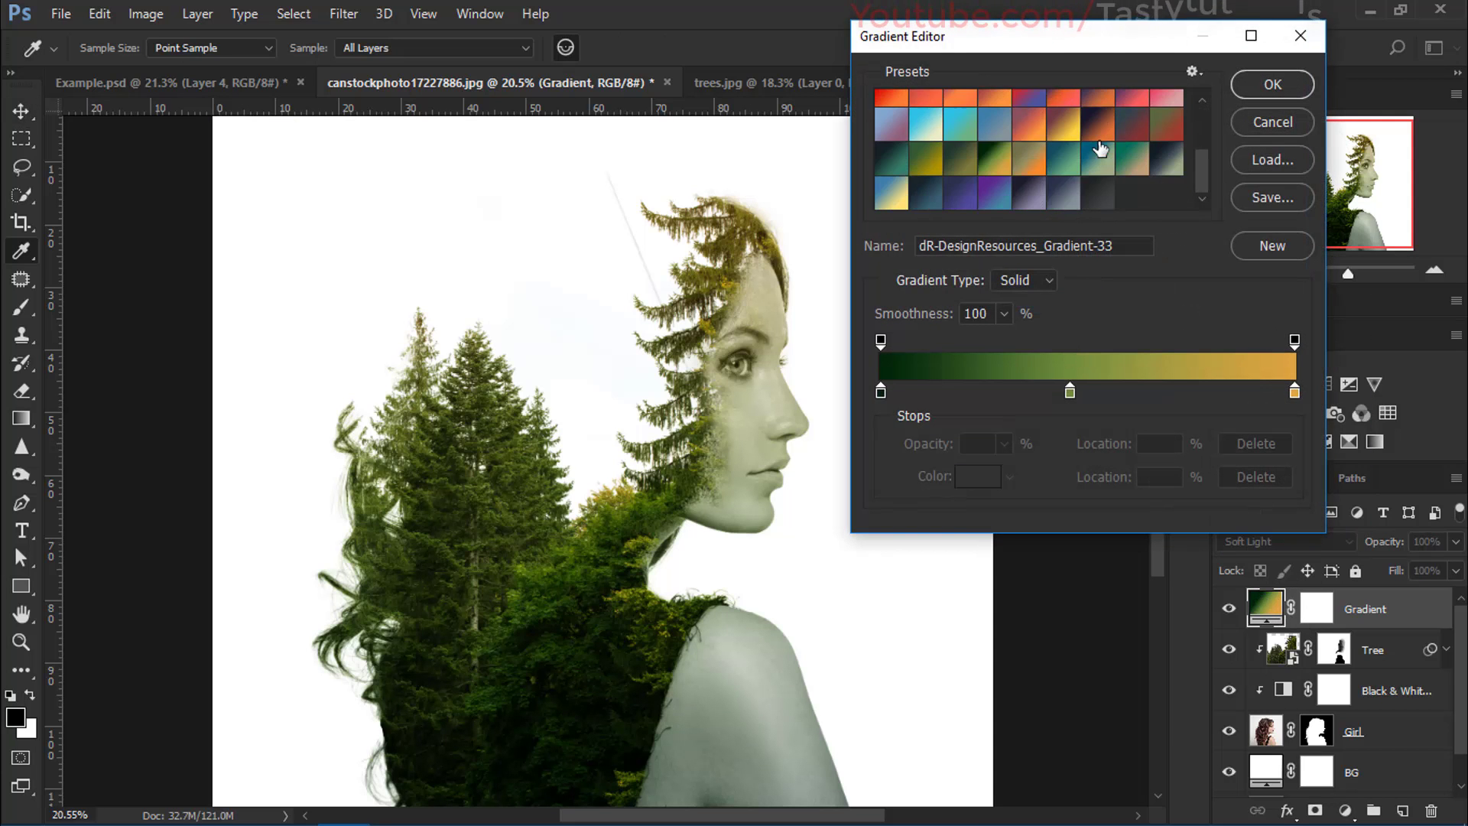
pyautogui.click(982, 159)
pyautogui.scroll(3, 982, 159)
pyautogui.click(985, 155)
pyautogui.click(967, 150)
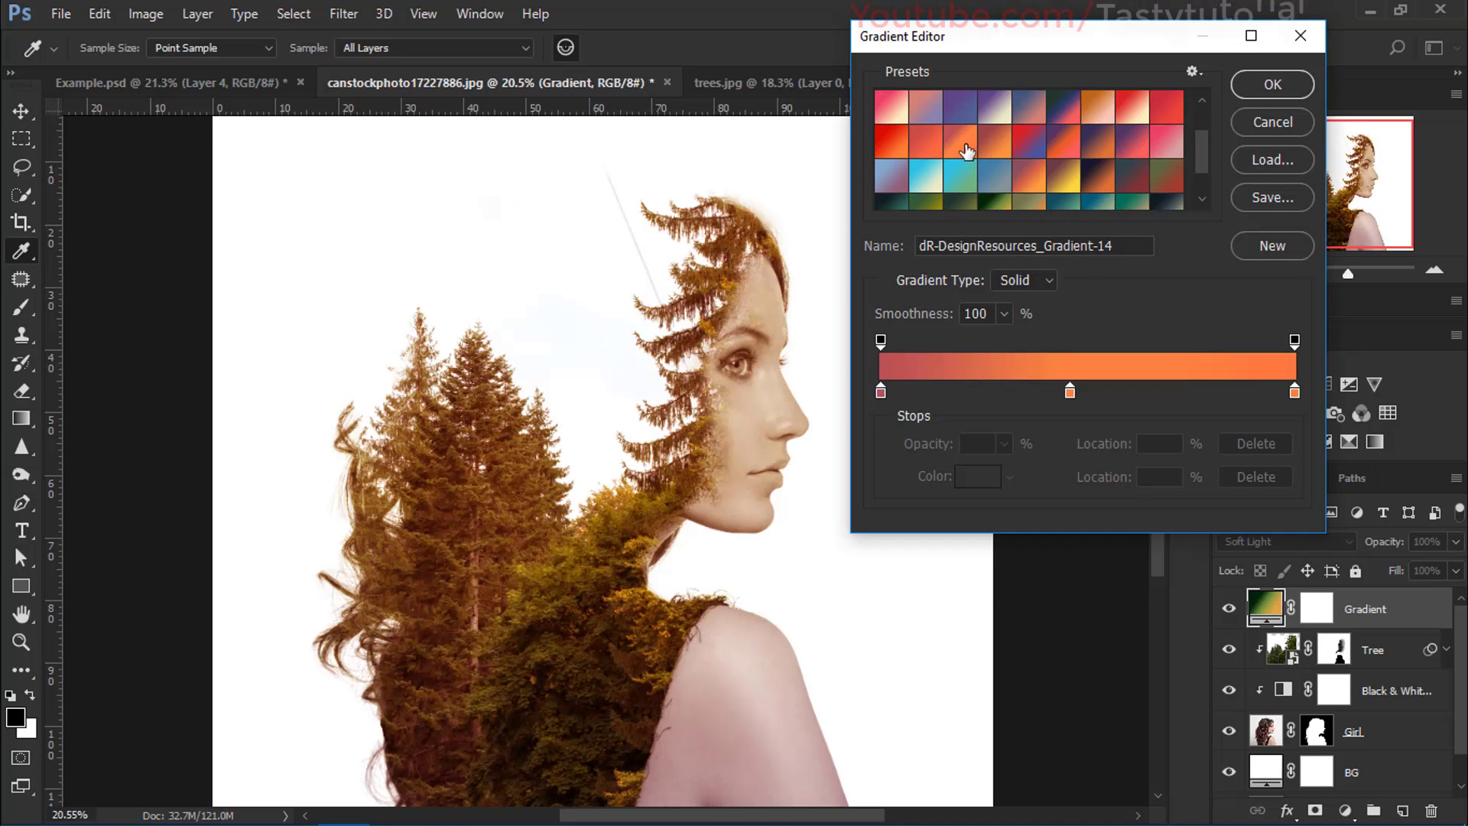
pyautogui.click(1087, 179)
pyautogui.click(1065, 182)
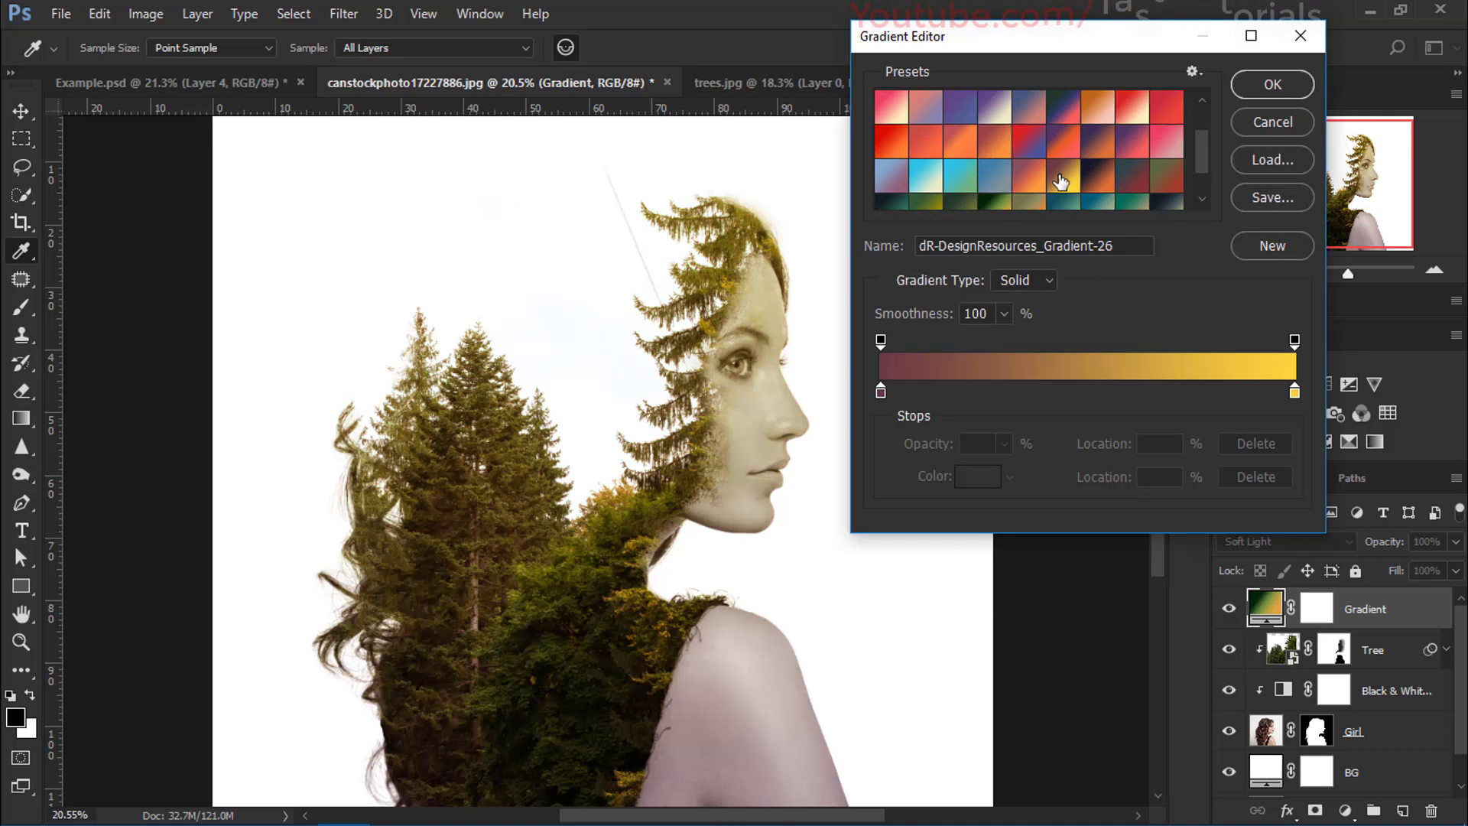
pyautogui.click(1088, 186)
pyautogui.scroll(-1, 1093, 182)
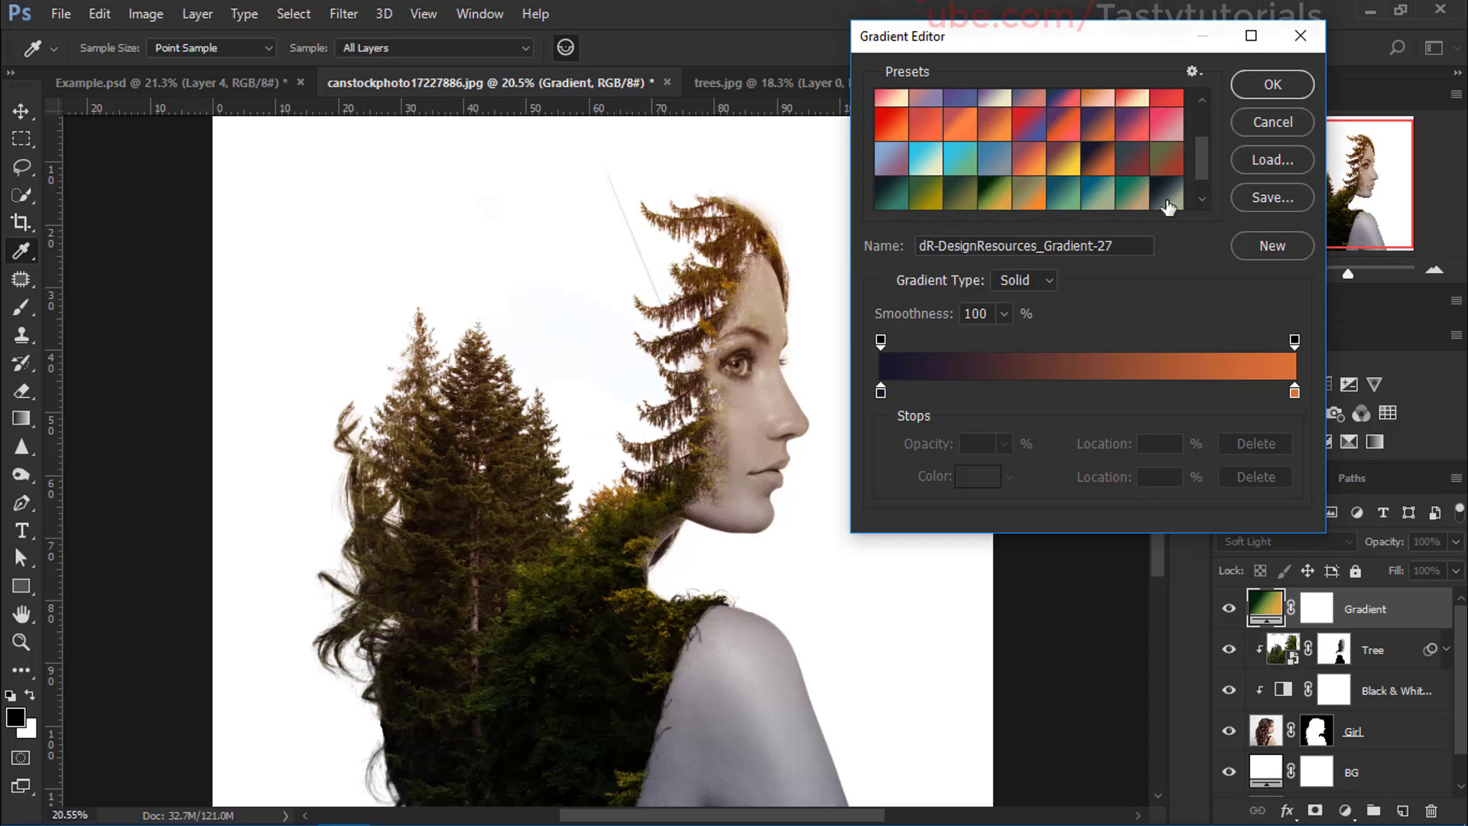
pyautogui.click(1259, 96)
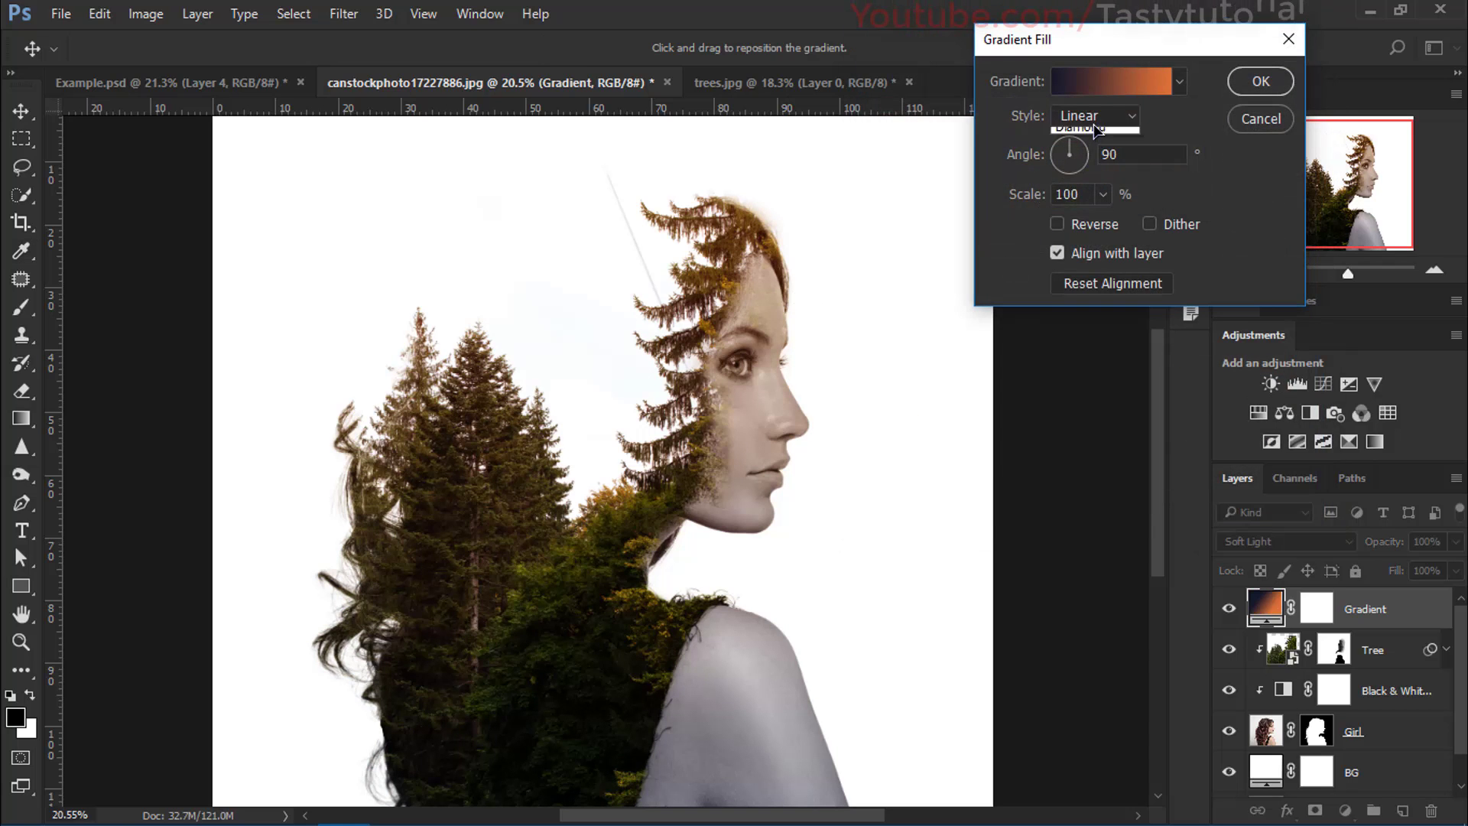
# Step: Set the gradient fill's style to Radial, reverse its colors and scale it to 188%
pyautogui.click(1093, 116)
pyautogui.click(1086, 150)
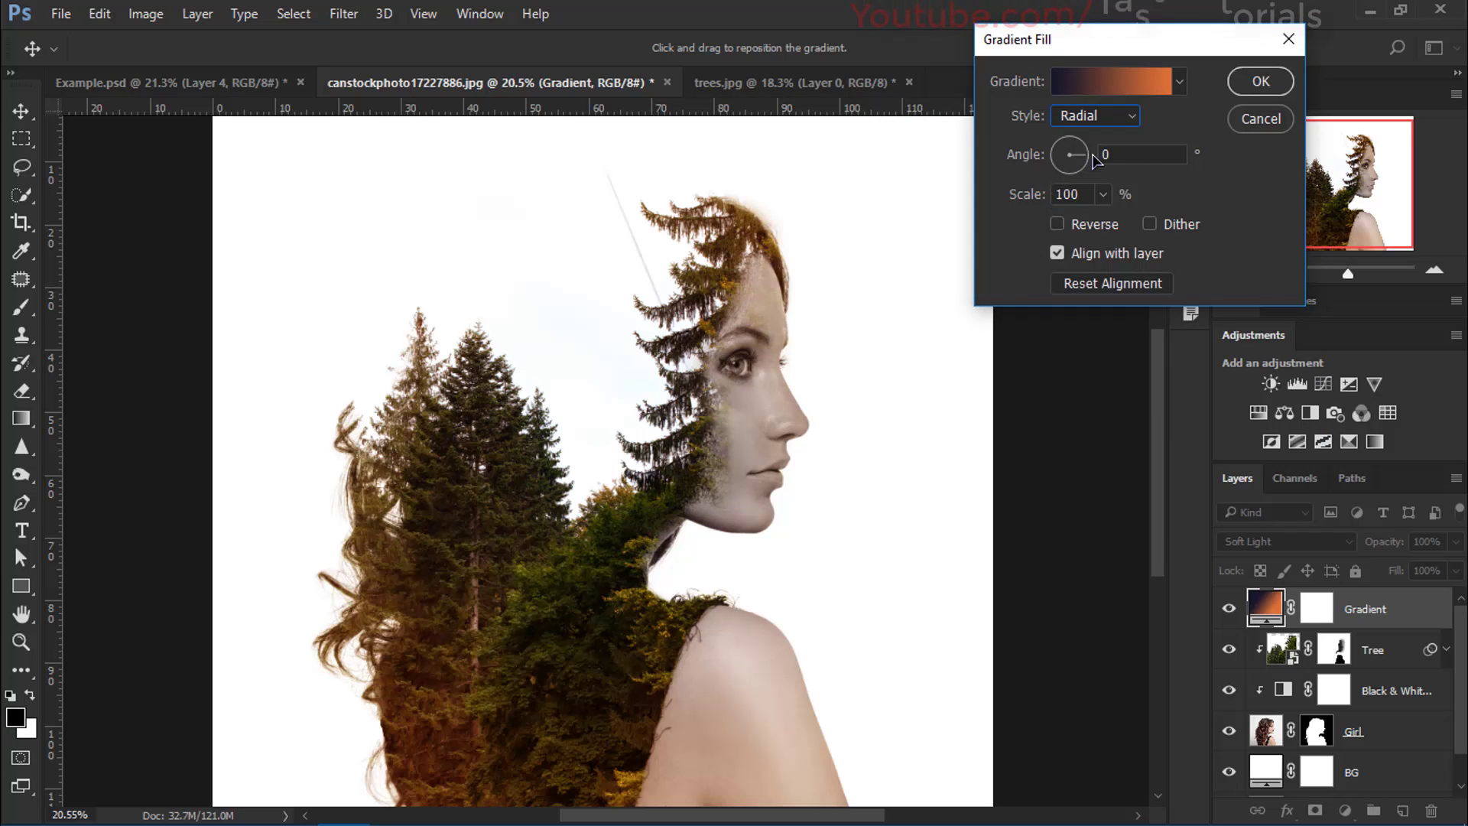
pyautogui.press('Tab')
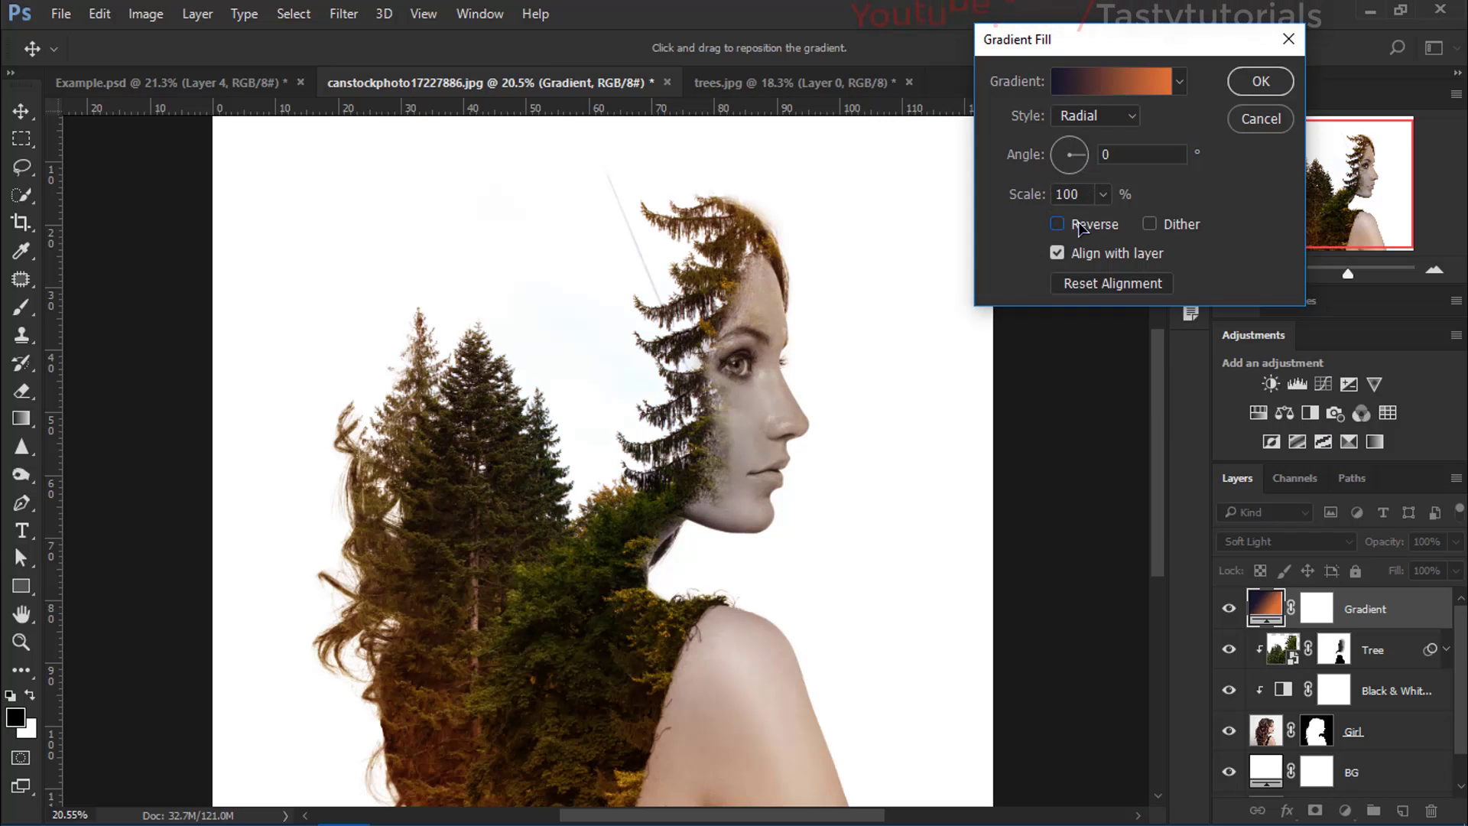
pyautogui.click(1081, 229)
pyautogui.click(1079, 225)
pyautogui.click(1081, 230)
pyautogui.click(1103, 195)
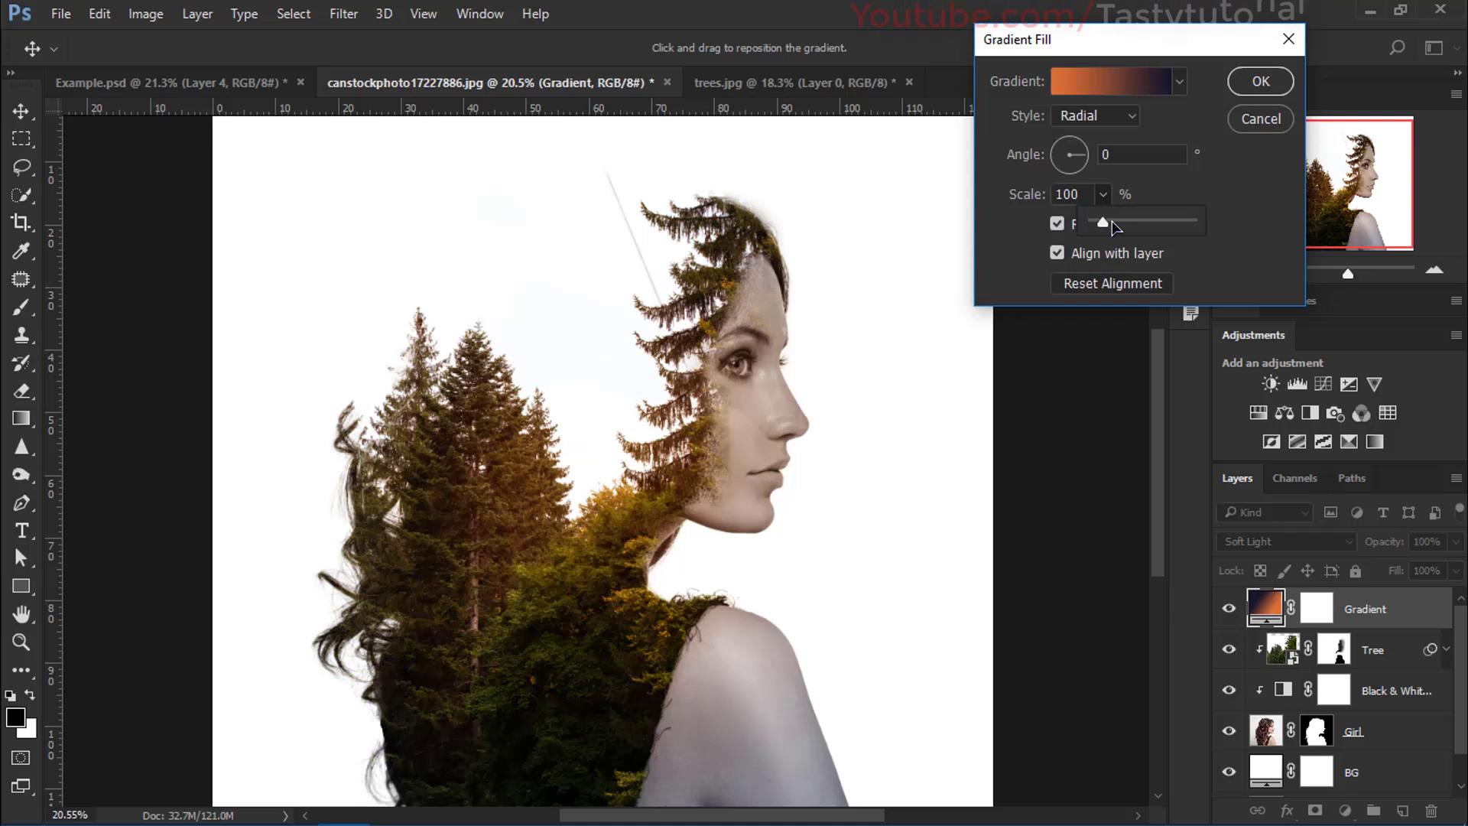
pyautogui.moveTo(1099, 221); pyautogui.dragTo(1114, 222)
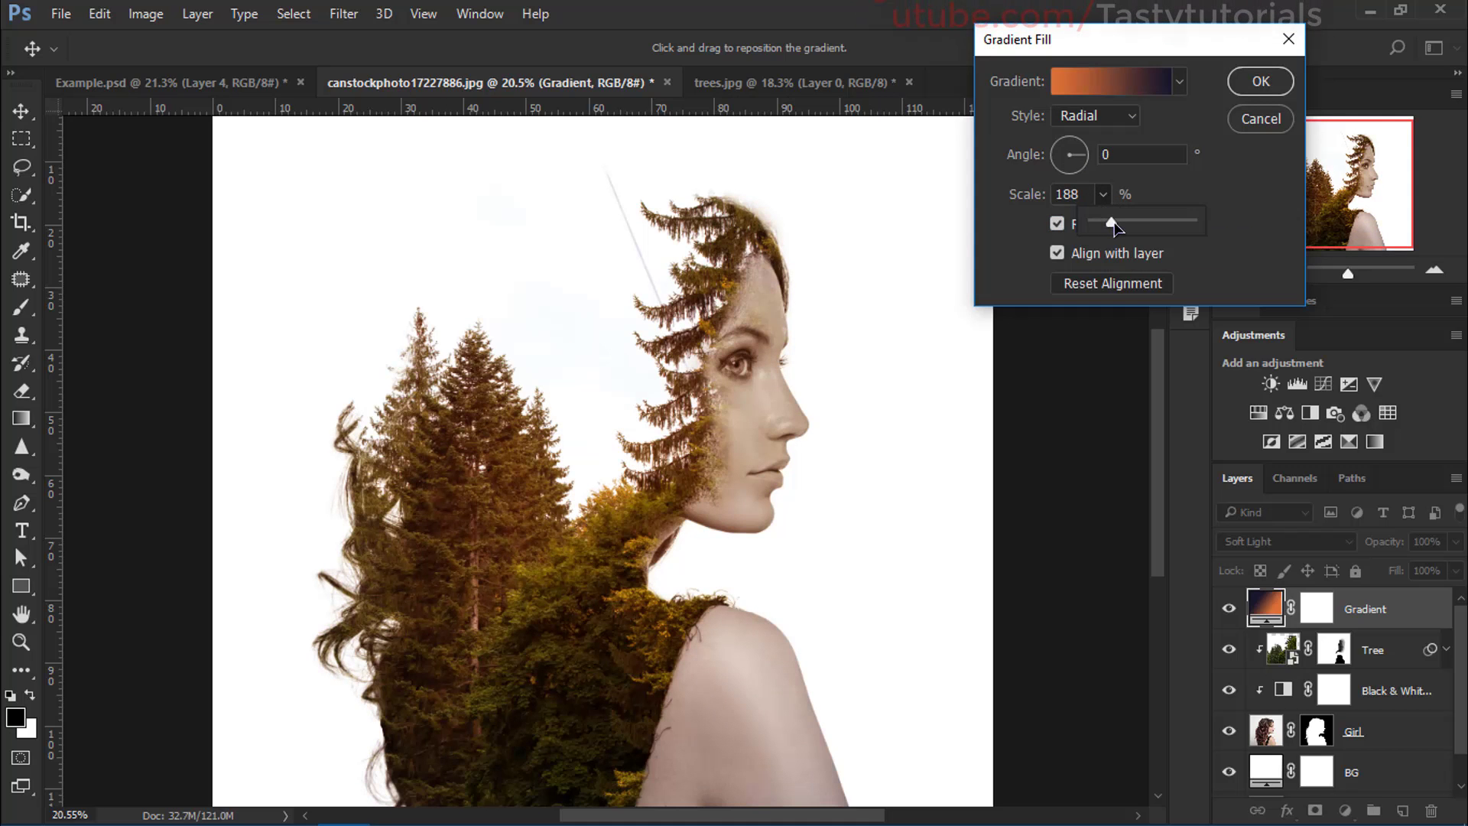
pyautogui.click(1260, 81)
# Step: Try to paint out the thin line beside the treetop on the Tree mask with the 150 px spatter brush, and undo the stroke
pyautogui.scroll(1, 768, 434)
pyautogui.scroll(-1, 768, 434)
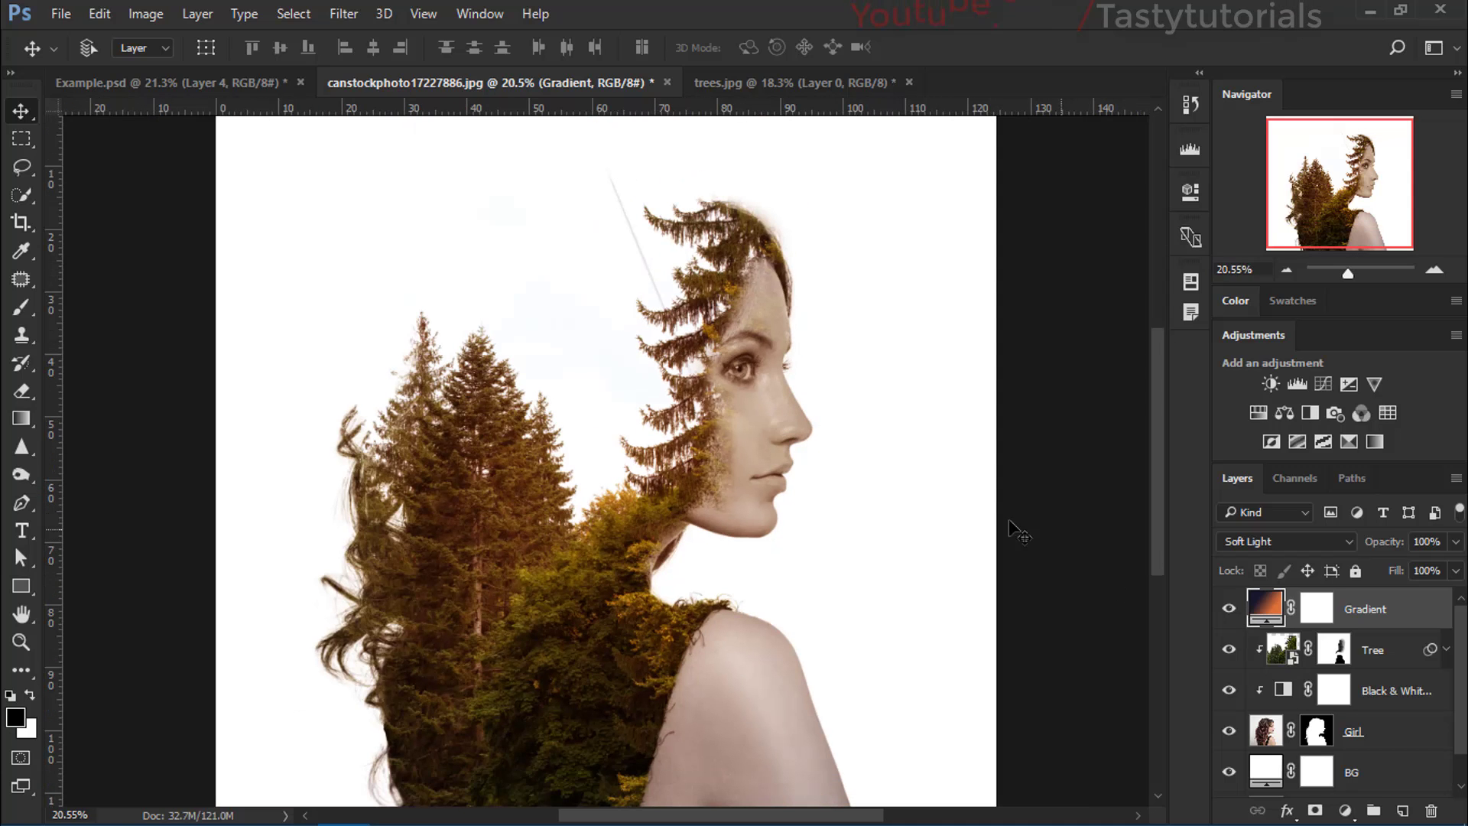
pyautogui.click(1334, 654)
pyautogui.scroll(2, 514, 245)
pyautogui.press('b')
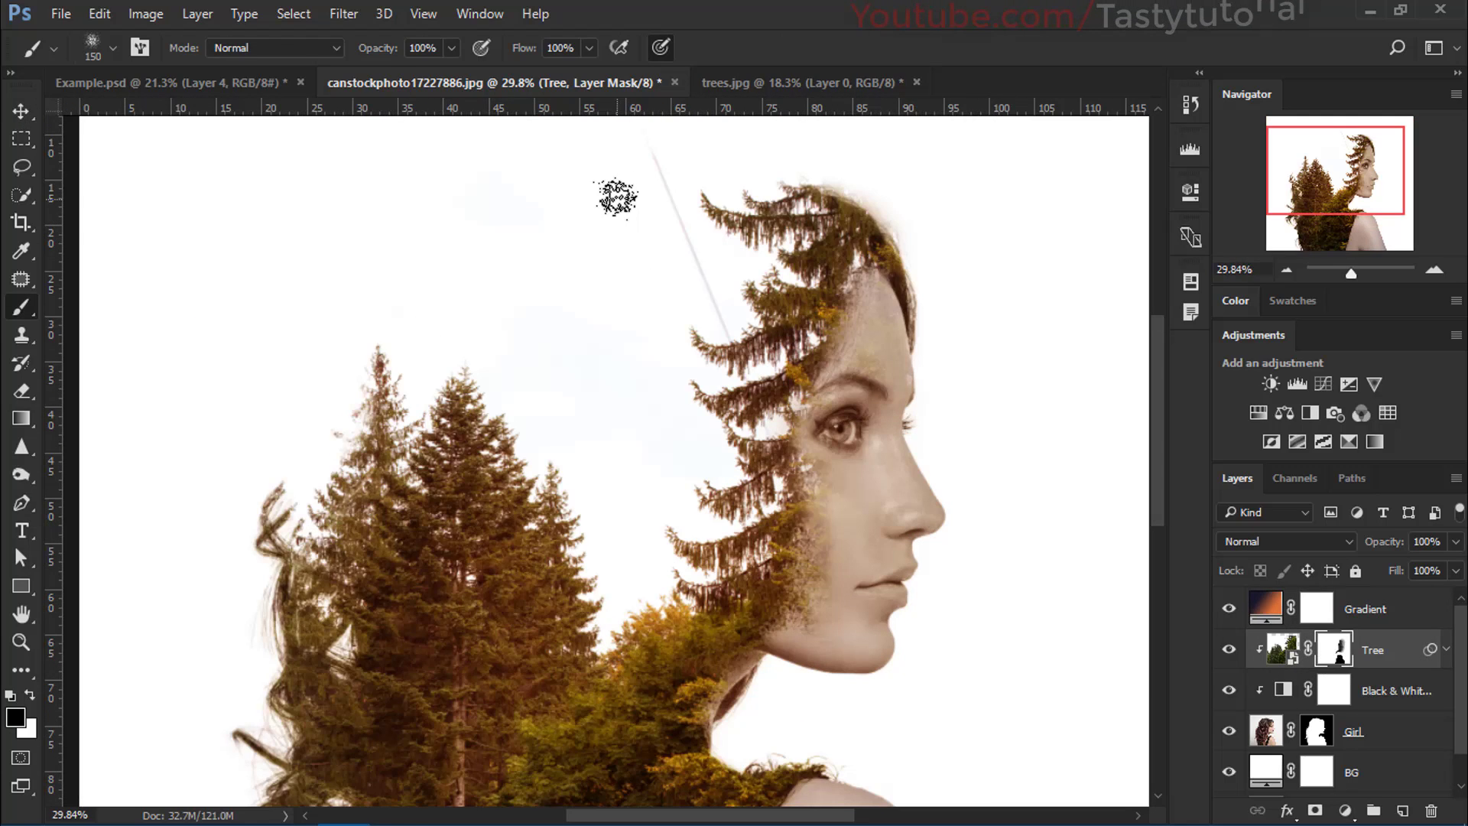
pyautogui.scroll(1, 583, 249)
pyautogui.moveTo(637, 140); pyautogui.dragTo(666, 204)
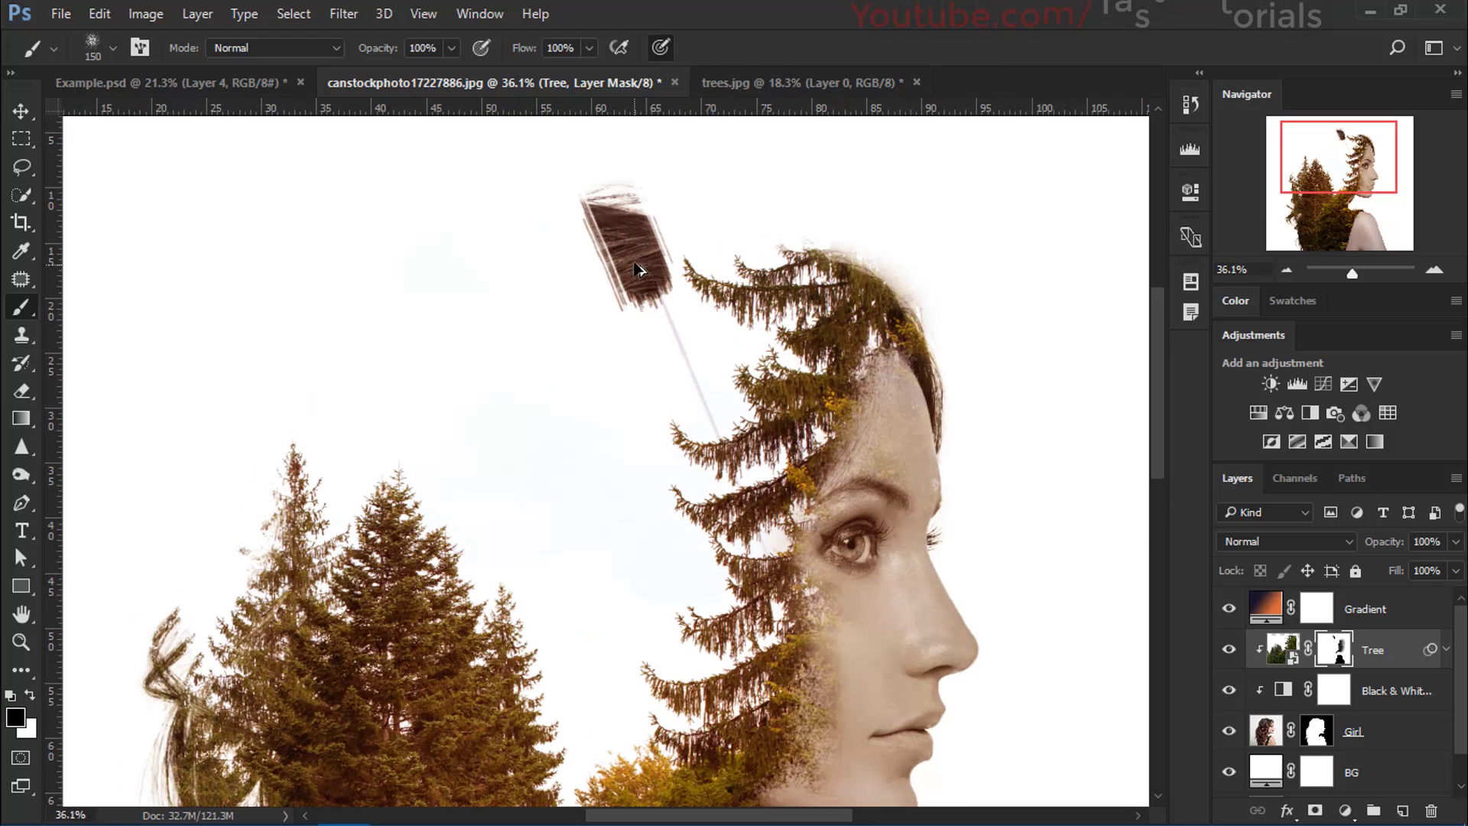
pyautogui.hotkey('ctrl', 'z')
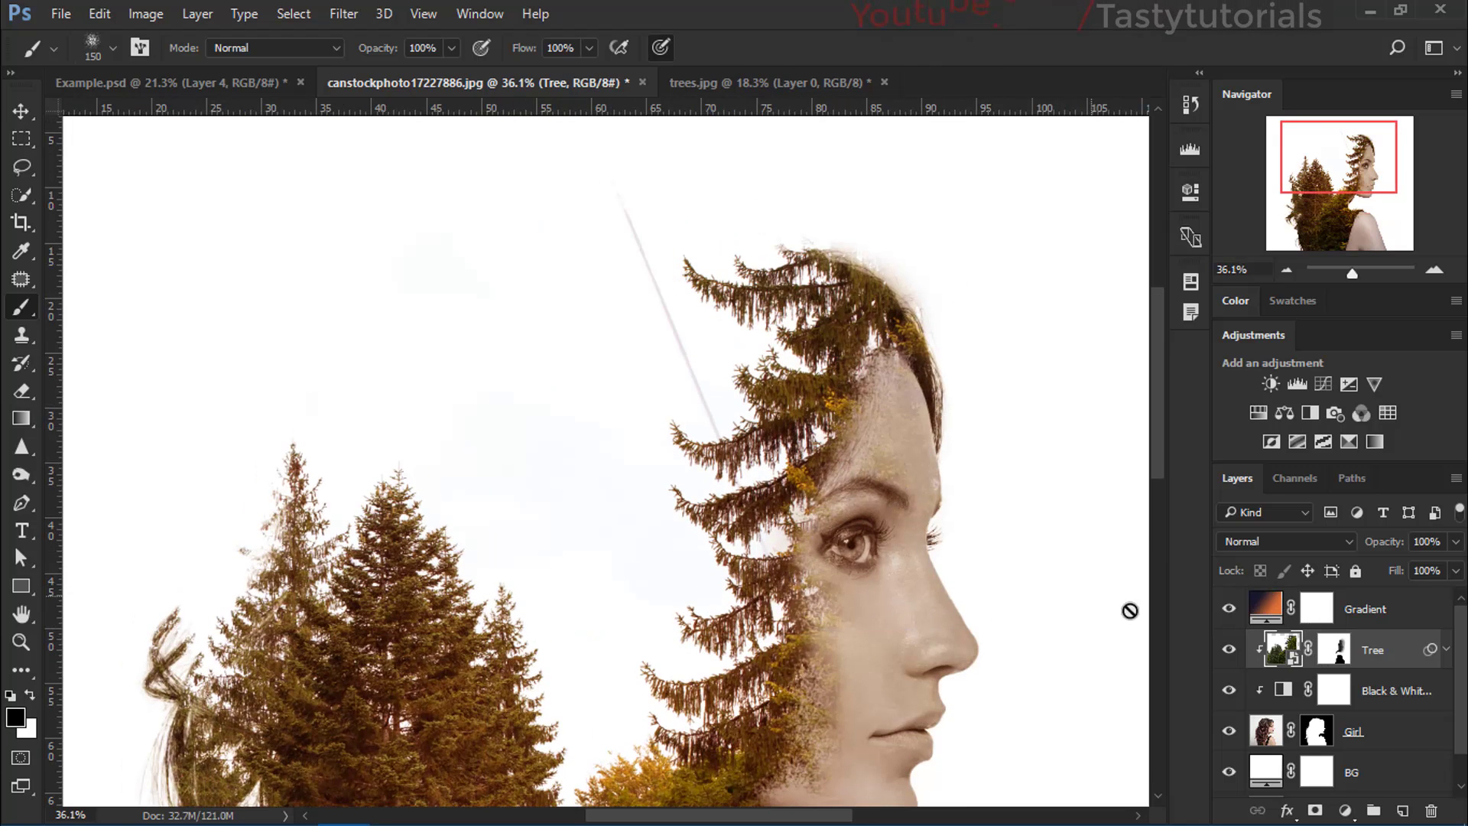
# Step: Examine the double exposure up close and as a whole, comparing it with the Tree and Gradient layers hidden and shown
pyautogui.click(1229, 651)
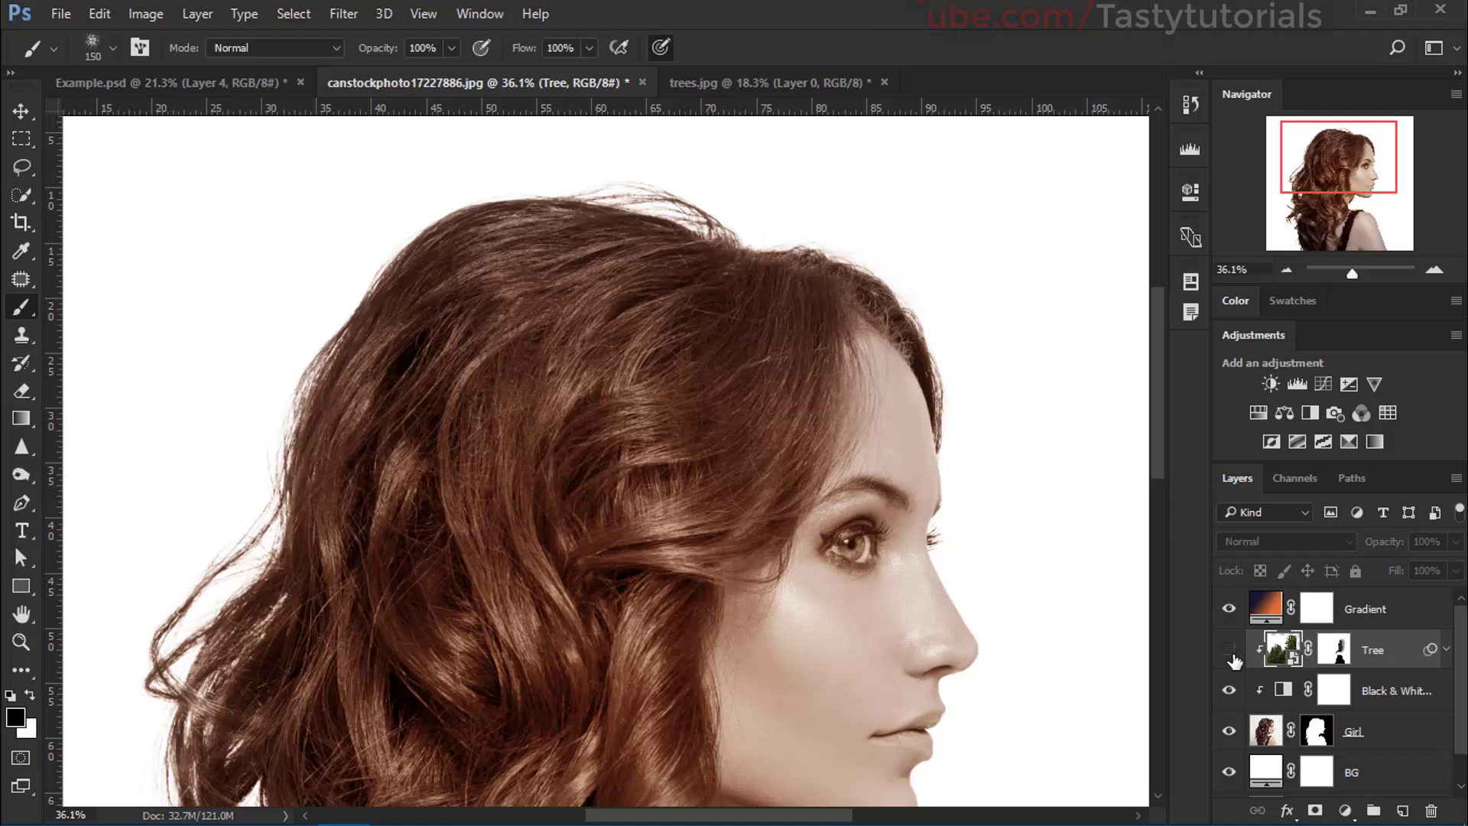
pyautogui.click(1229, 650)
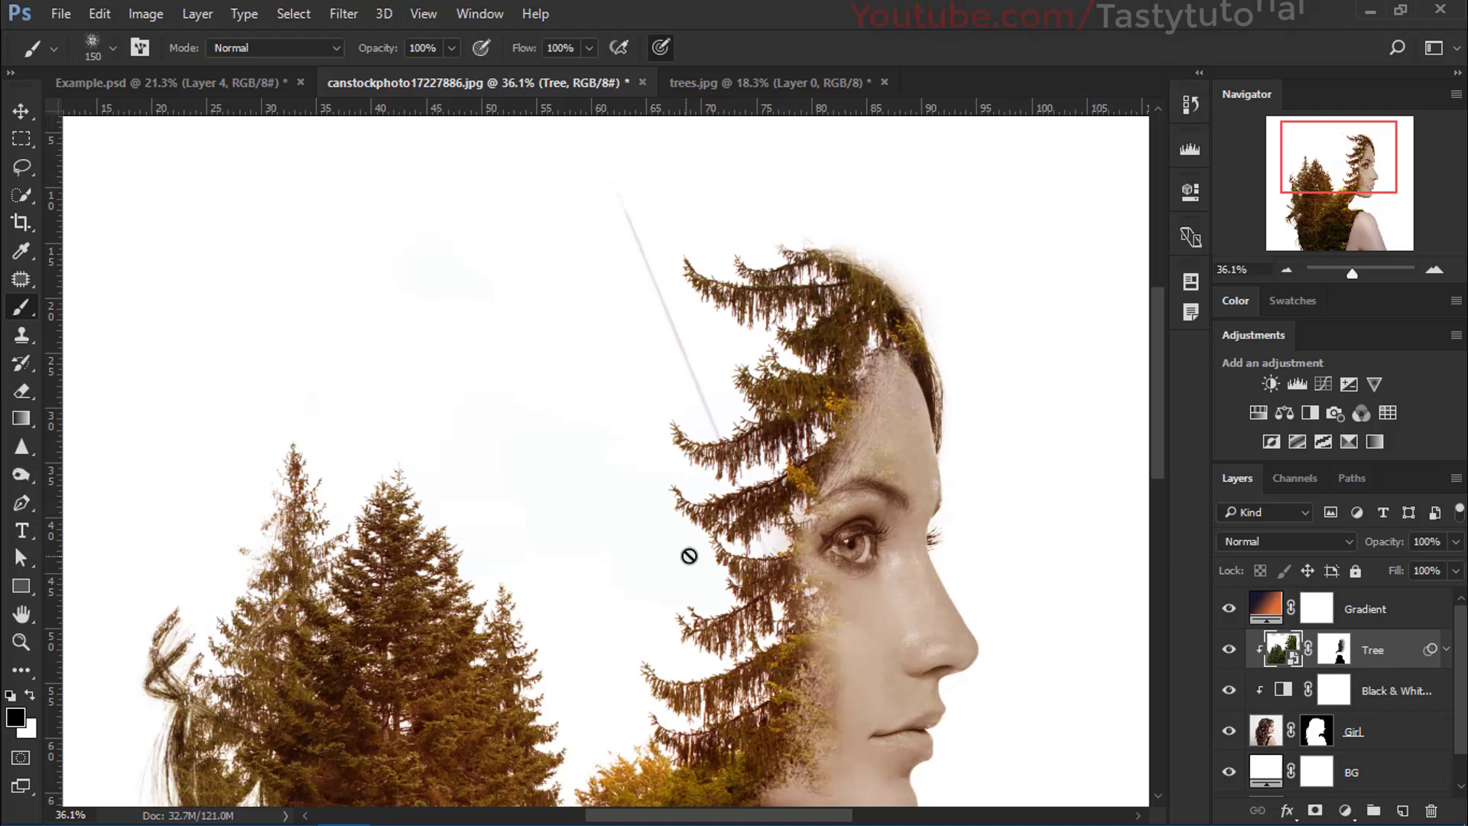
pyautogui.scroll(-3, 492, 400)
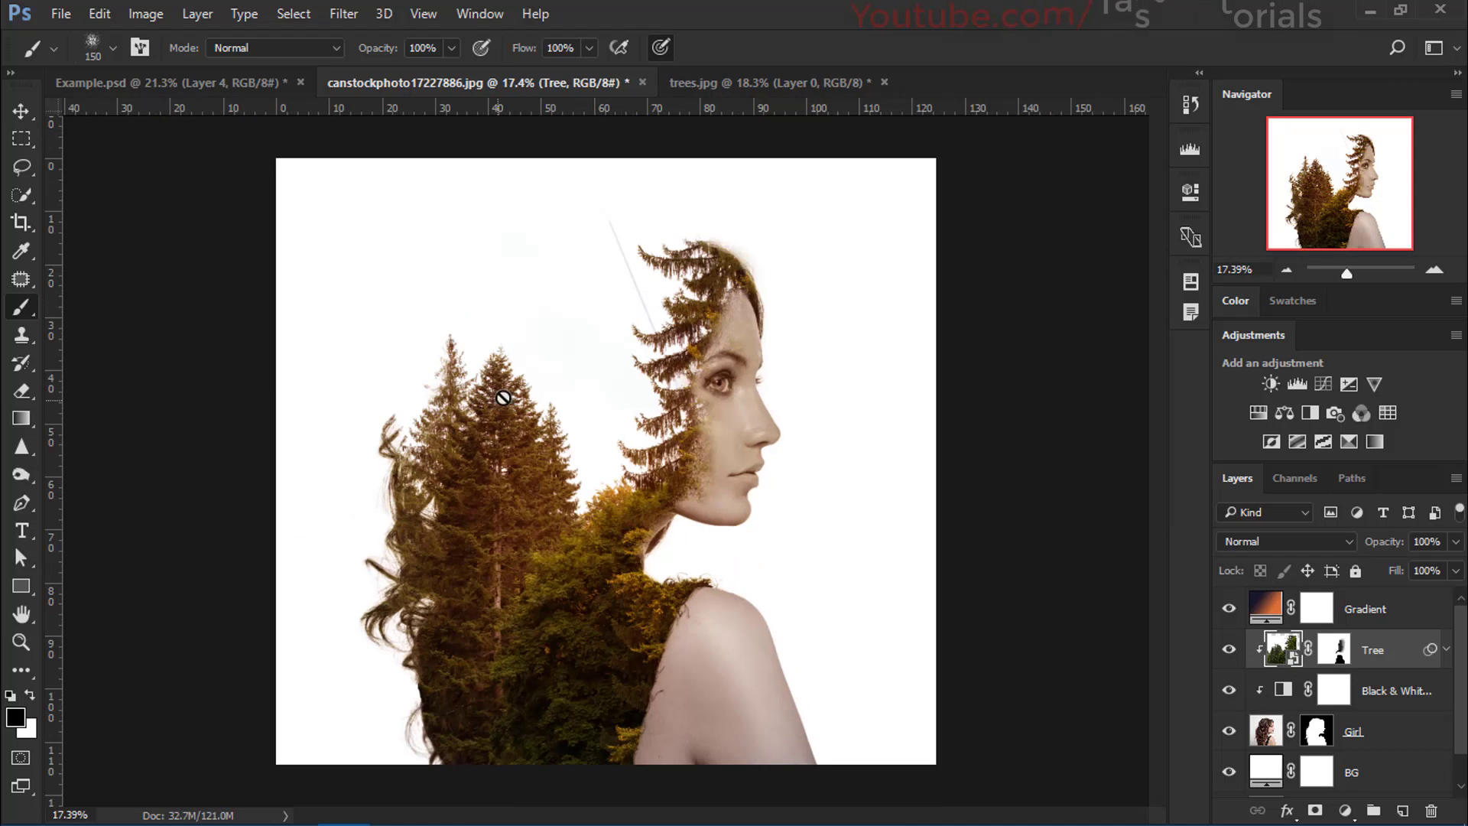
pyautogui.scroll(1, 649, 296)
pyautogui.click(12, 113)
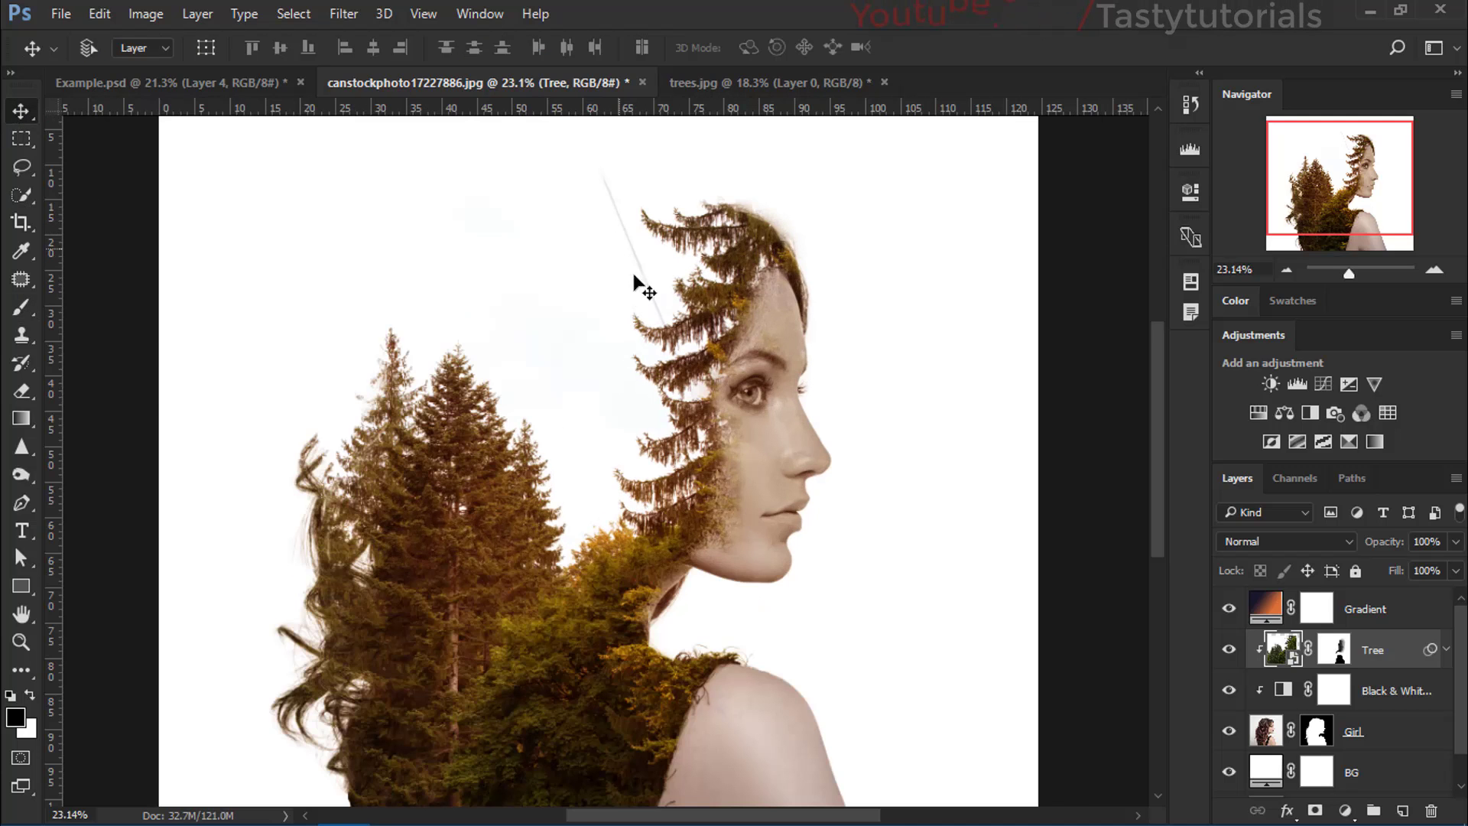
pyautogui.scroll(-1, 604, 411)
pyautogui.scroll(1, 600, 410)
pyautogui.scroll(-1, 612, 463)
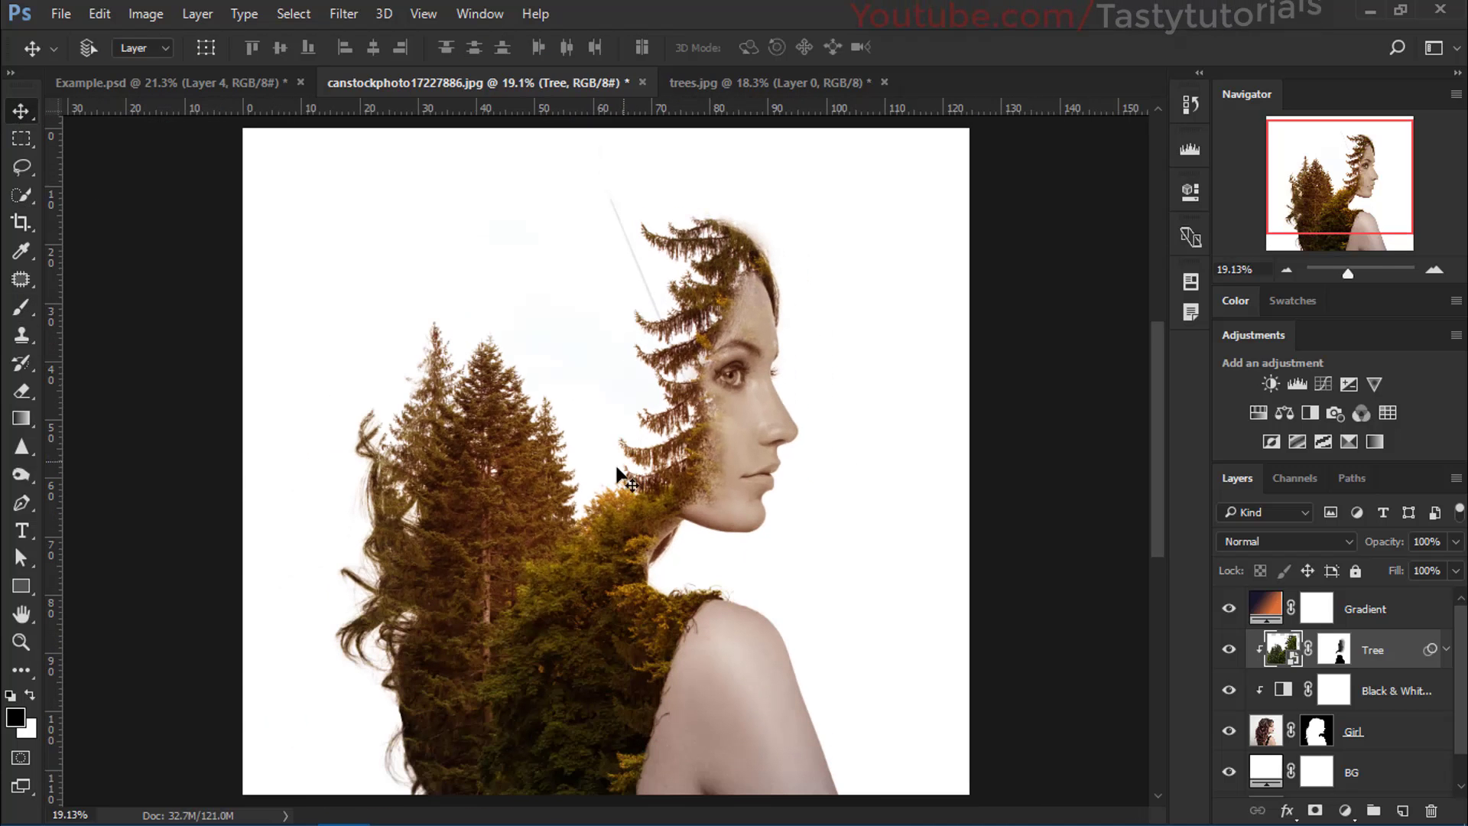
pyautogui.click(1231, 610)
pyautogui.scroll(1, 792, 506)
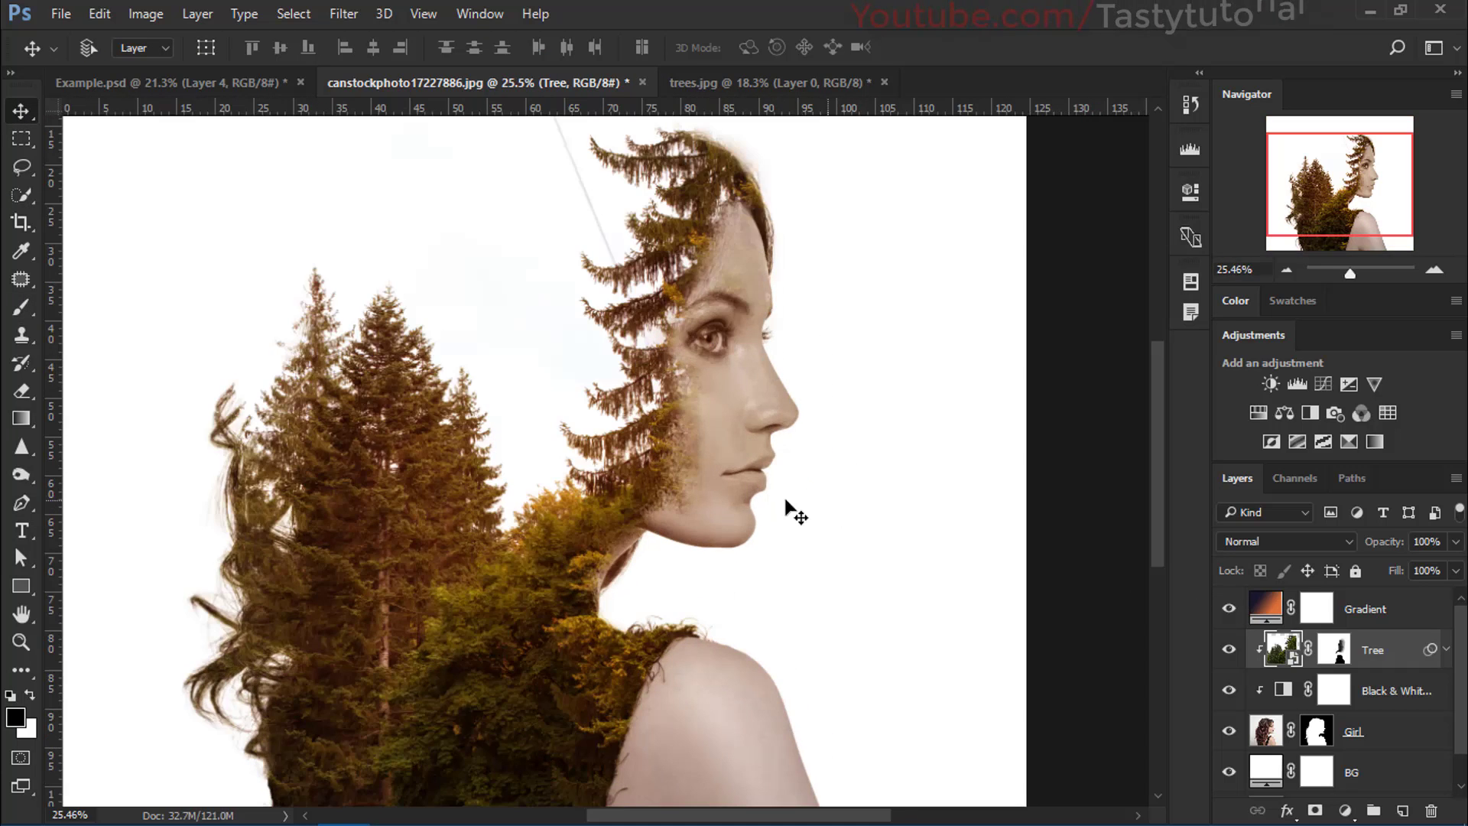
pyautogui.scroll(-1, 741, 493)
pyautogui.moveTo(755, 505); pyautogui.dragTo(747, 421)
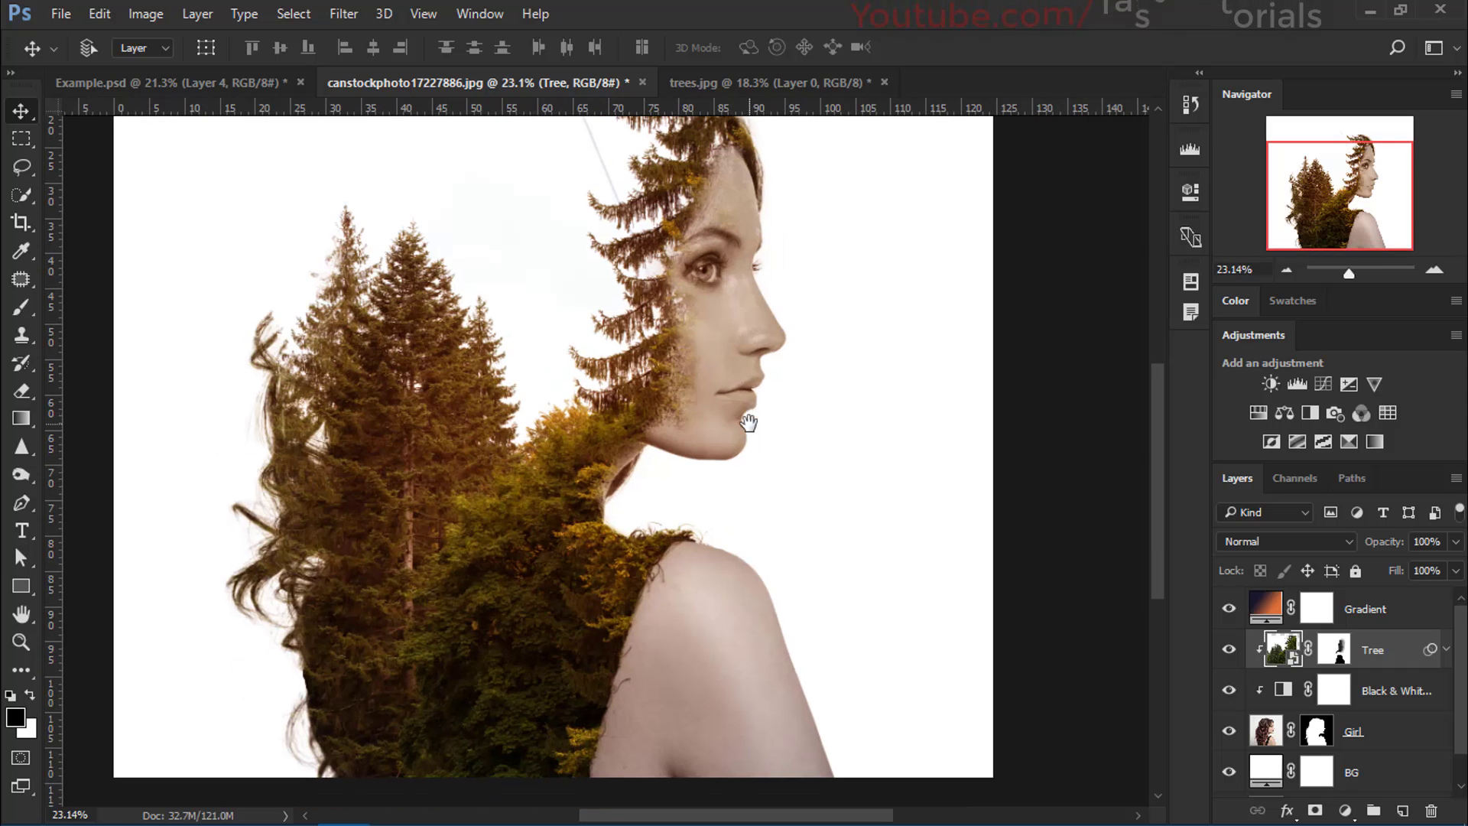
# Step: Lower the Black & White adjustment layer's opacity to 51% and compare the skin color with the adjustment off and on
pyautogui.click(1386, 692)
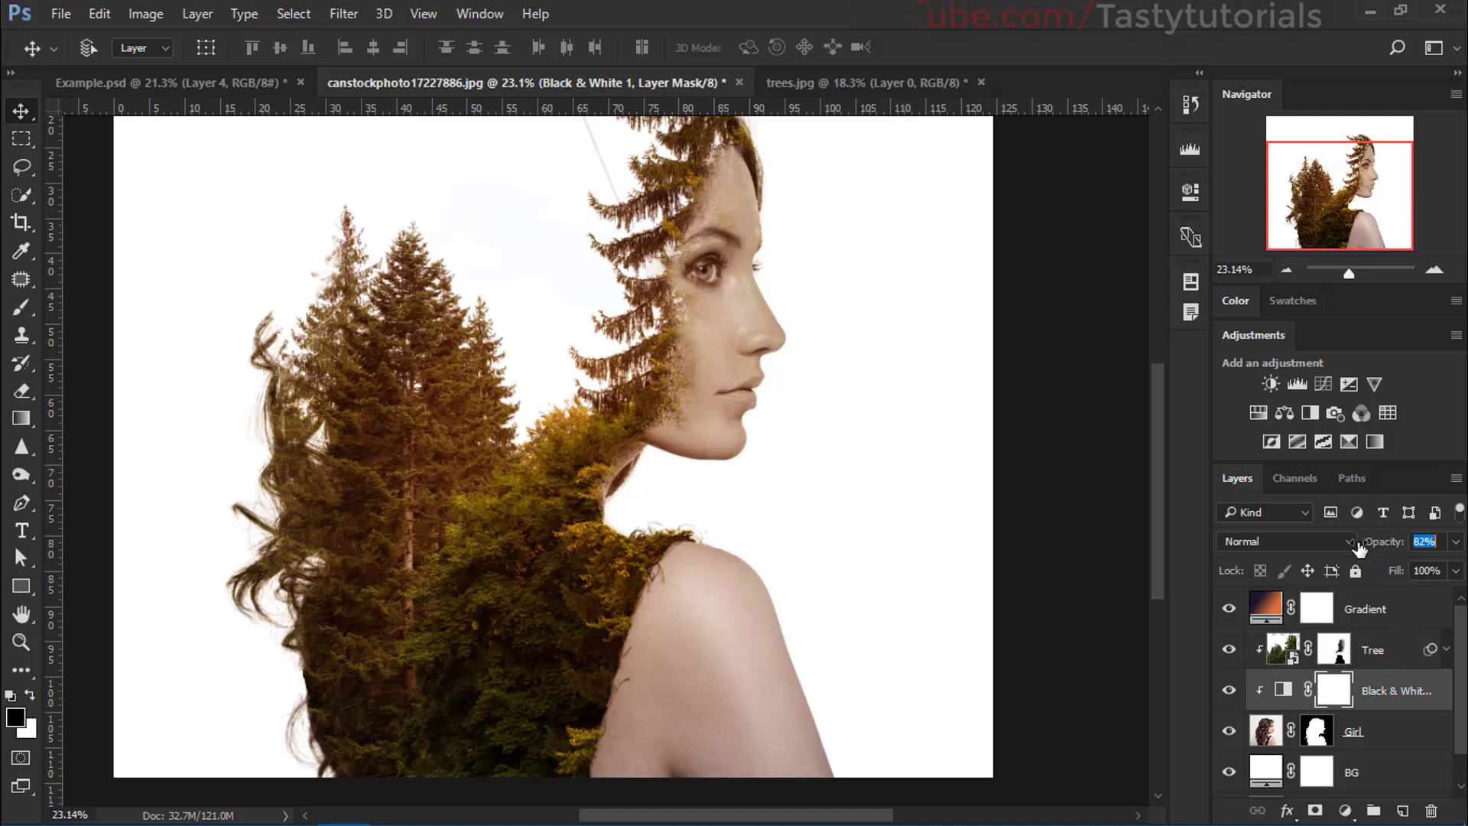
pyautogui.moveTo(1322, 551); pyautogui.dragTo(1318, 549)
pyautogui.click(1229, 691)
pyautogui.click(1229, 691)
pyautogui.scroll(-2, 720, 564)
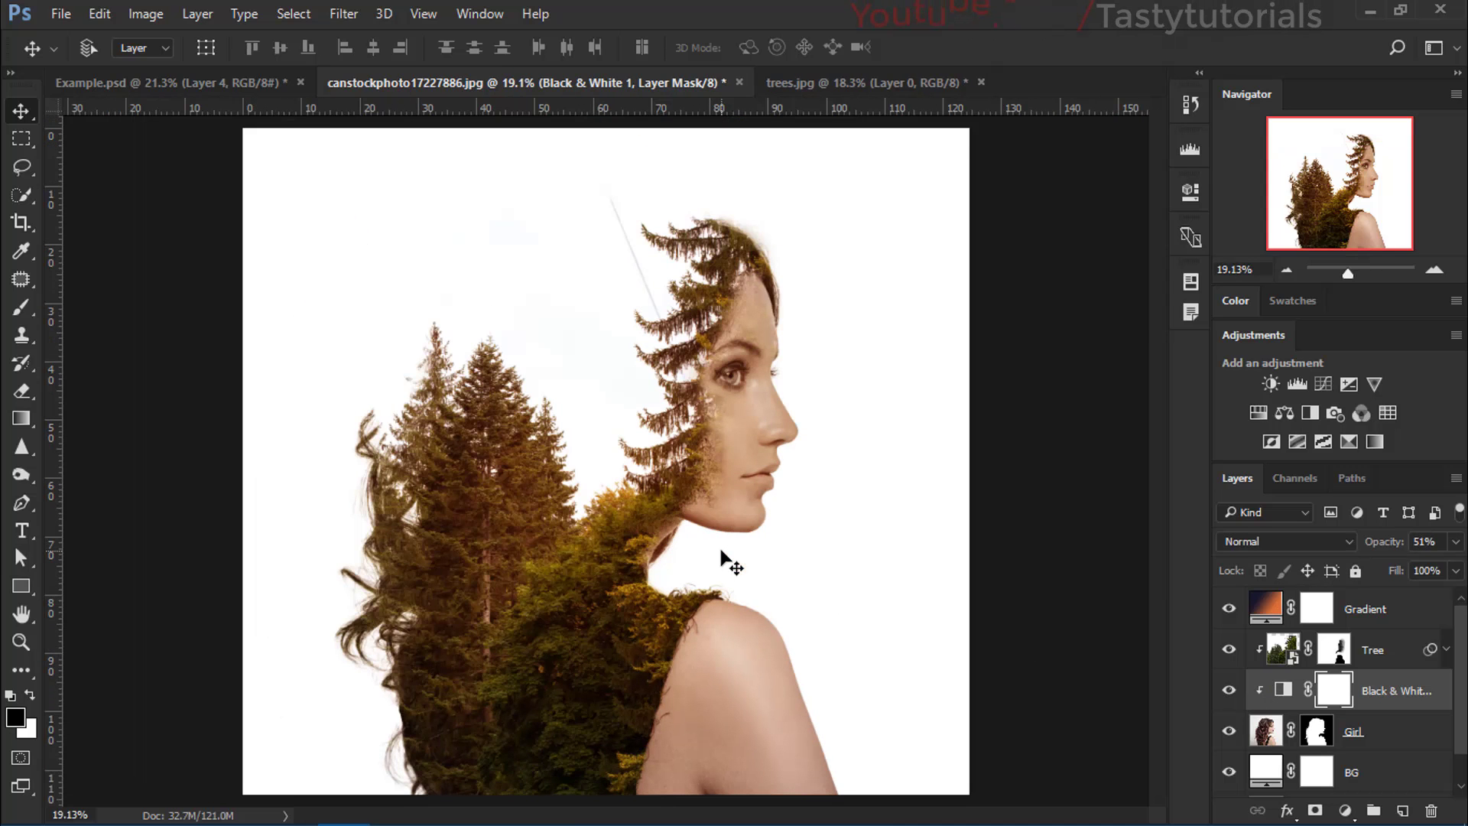
pyautogui.scroll(1, 714, 557)
pyautogui.press('Return')
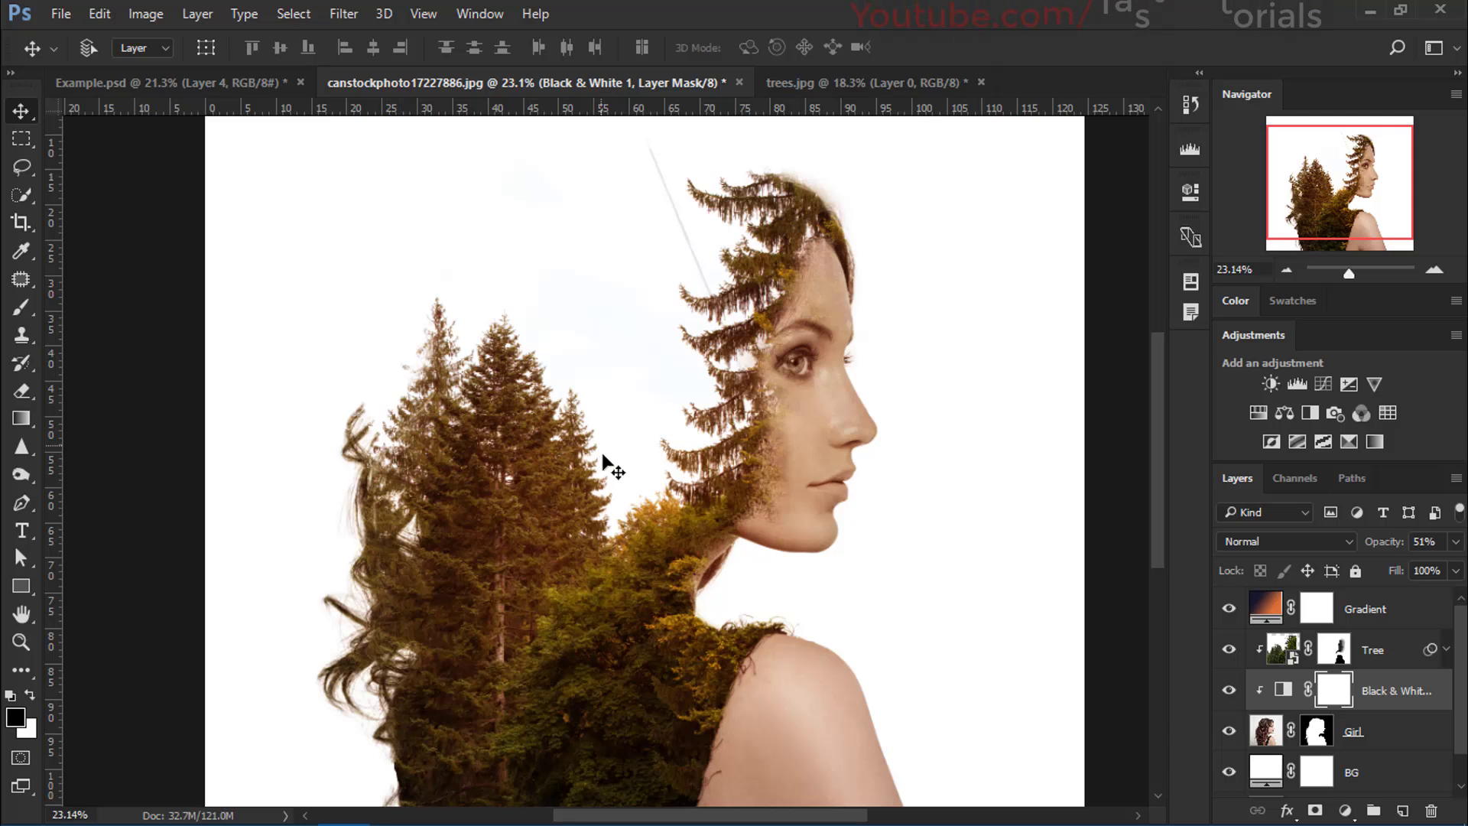
# Step: Hide the Gradient layer and add a Selective Color adjustment above the Tree layer, clipped to the layers below
pyautogui.click(1312, 614)
pyautogui.click(1228, 609)
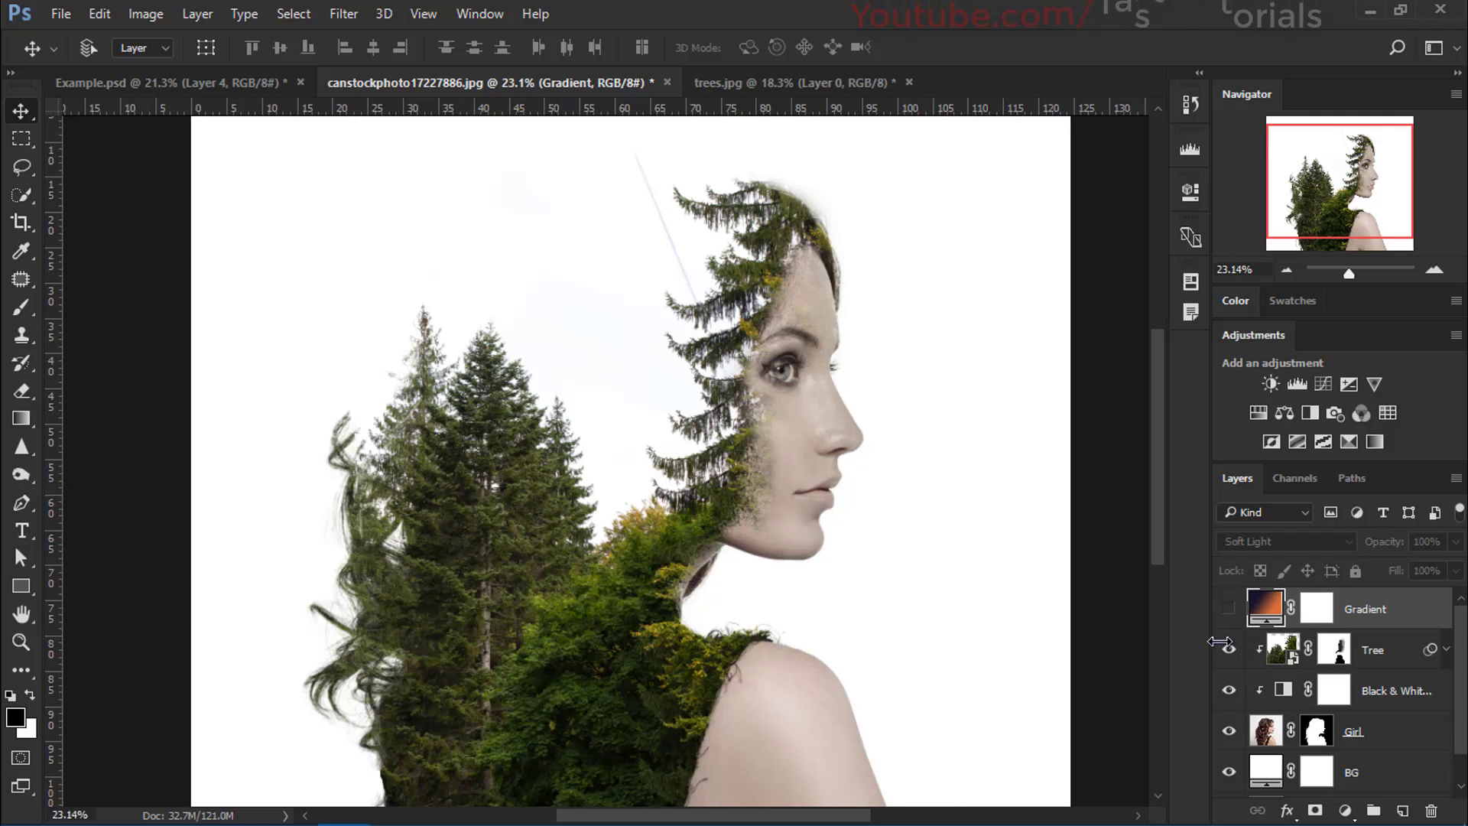
pyautogui.click(1281, 649)
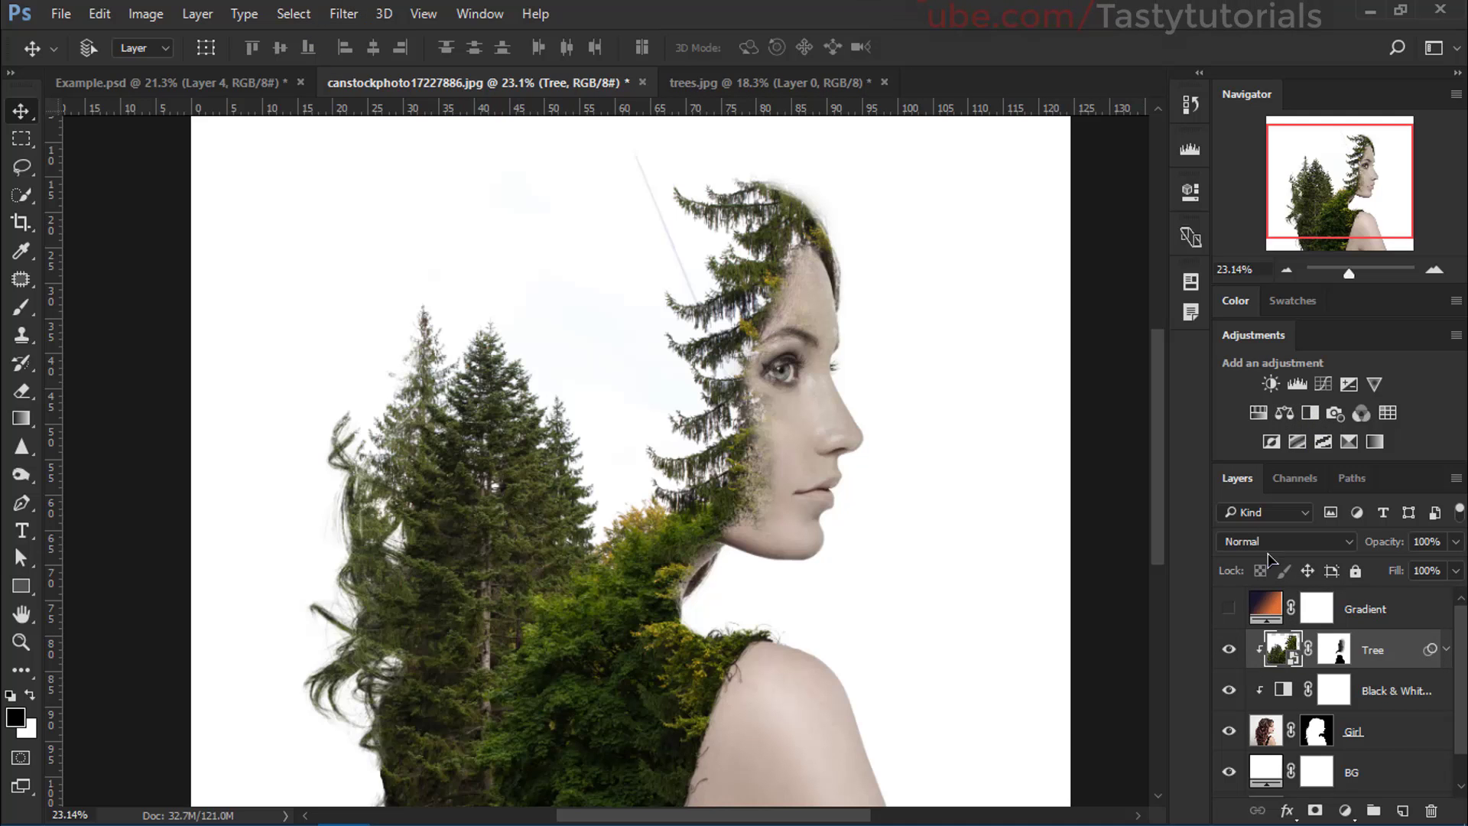
pyautogui.click(1348, 441)
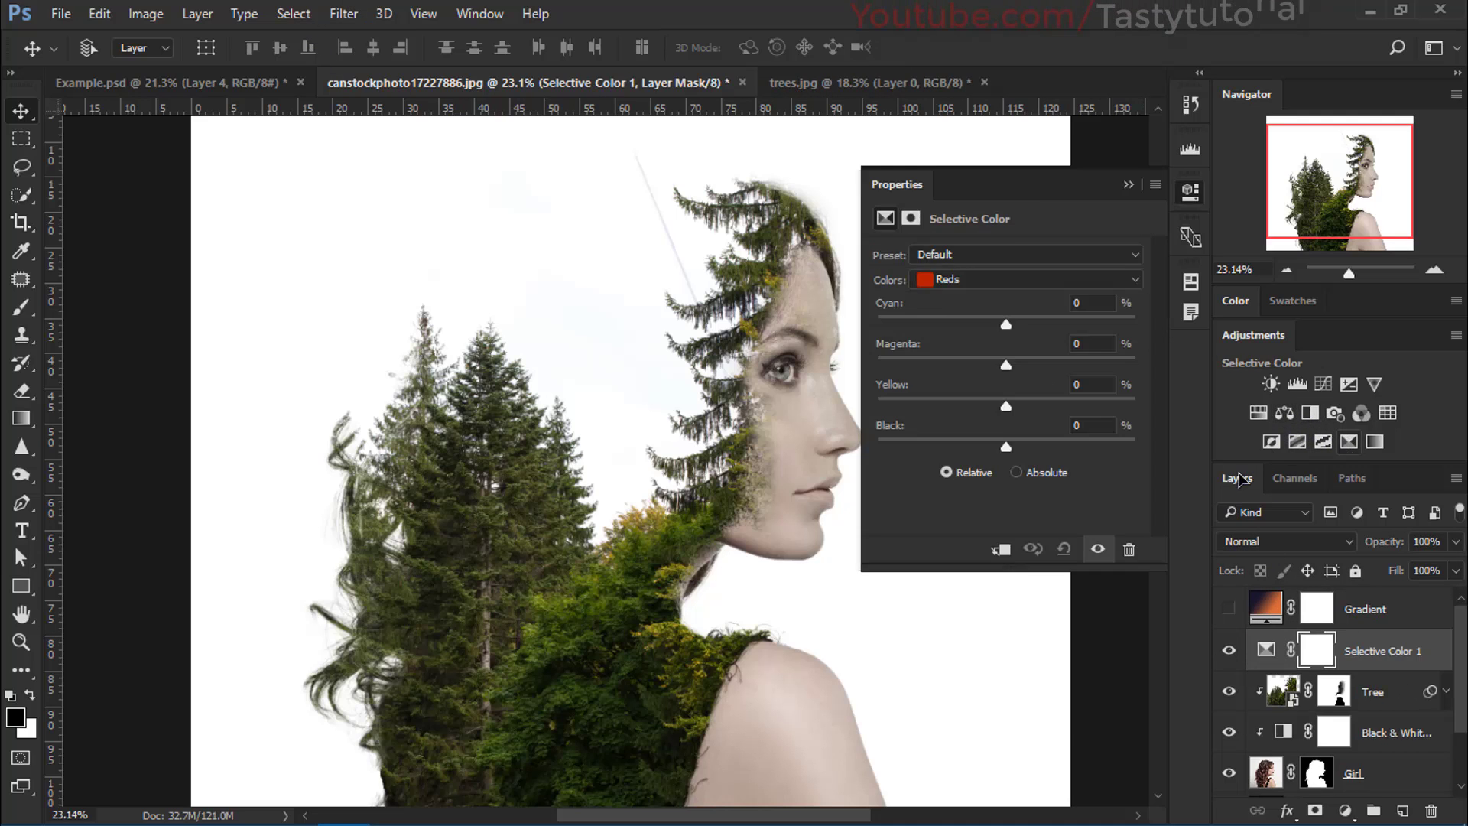
pyautogui.click(1002, 548)
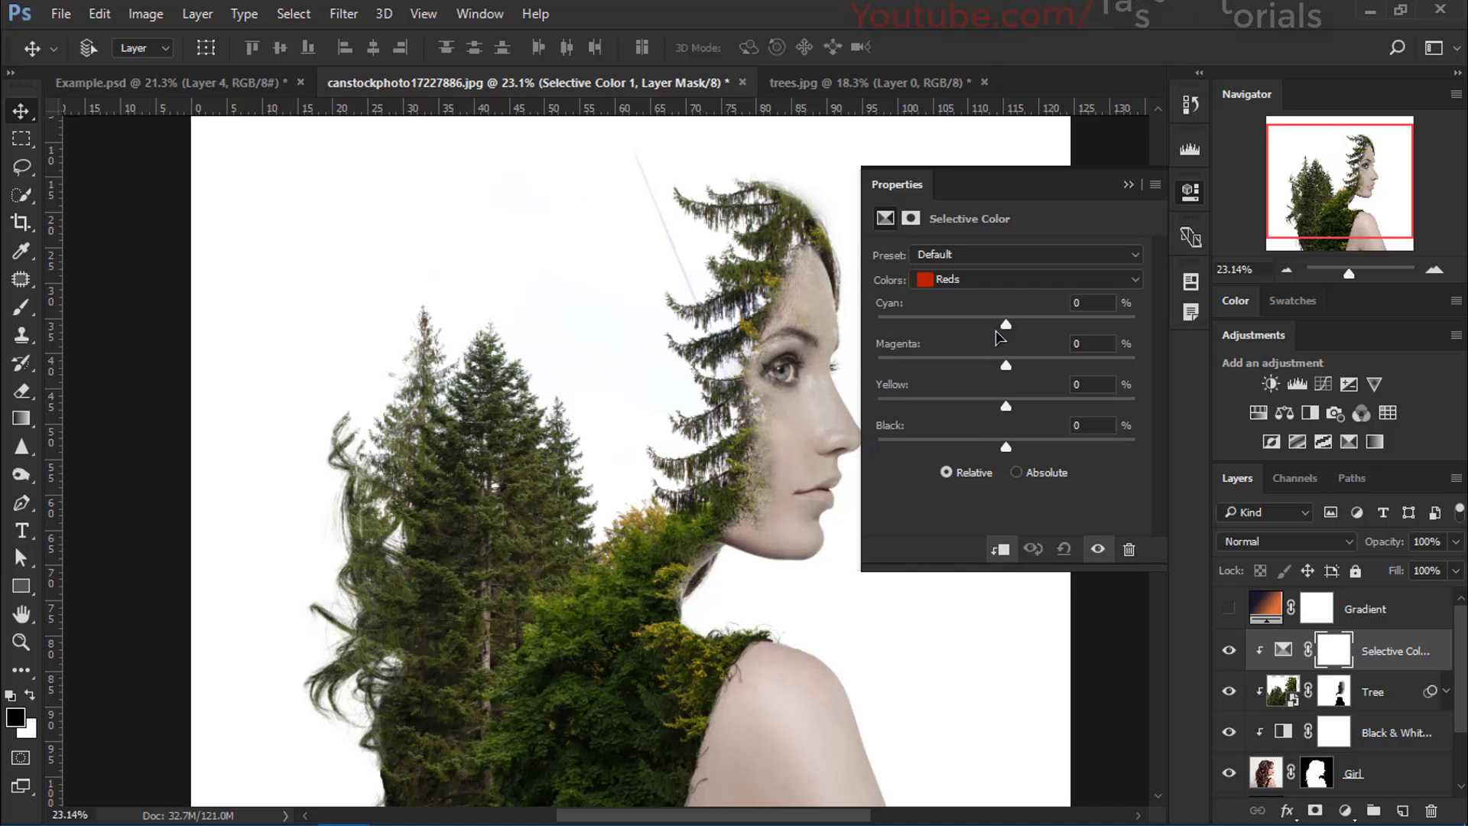
# Step: Set the Selective Color Greens to Cyan +71, Magenta -57, Yellow +80 and Black -27
pyautogui.click(991, 283)
pyautogui.click(969, 327)
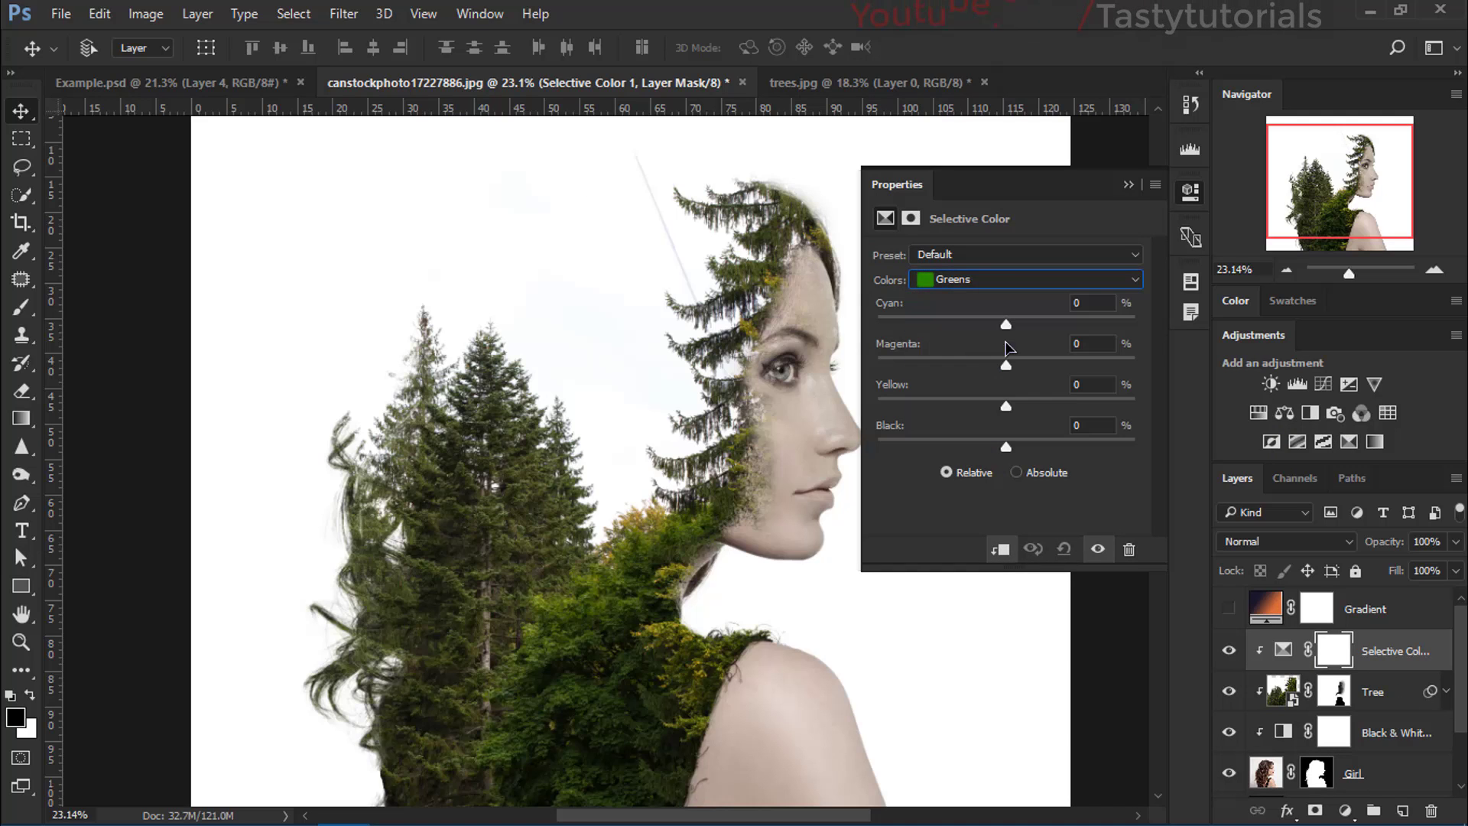
pyautogui.moveTo(1006, 324); pyautogui.dragTo(1099, 355)
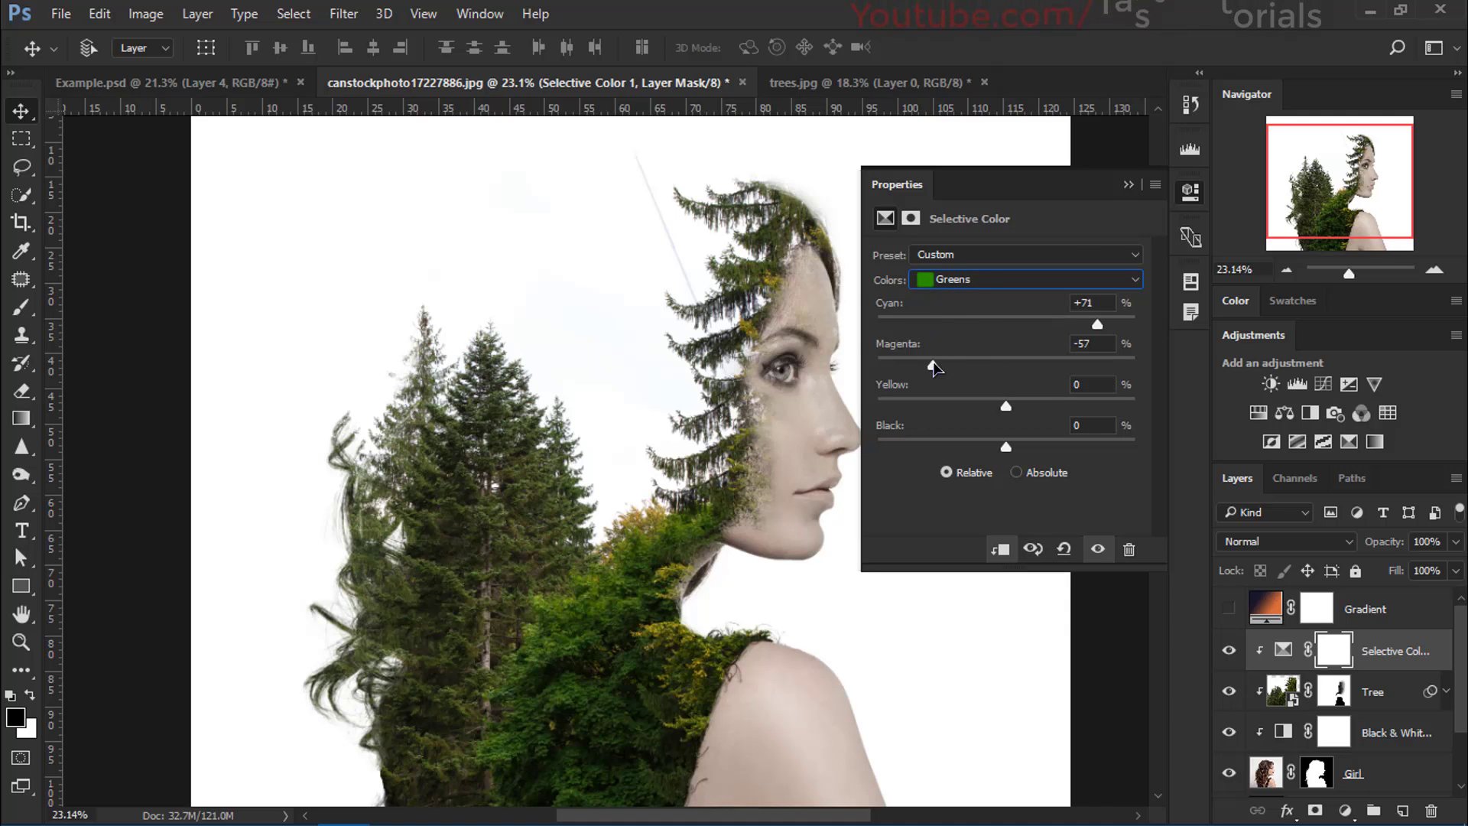
pyautogui.moveTo(1005, 405); pyautogui.dragTo(1101, 461)
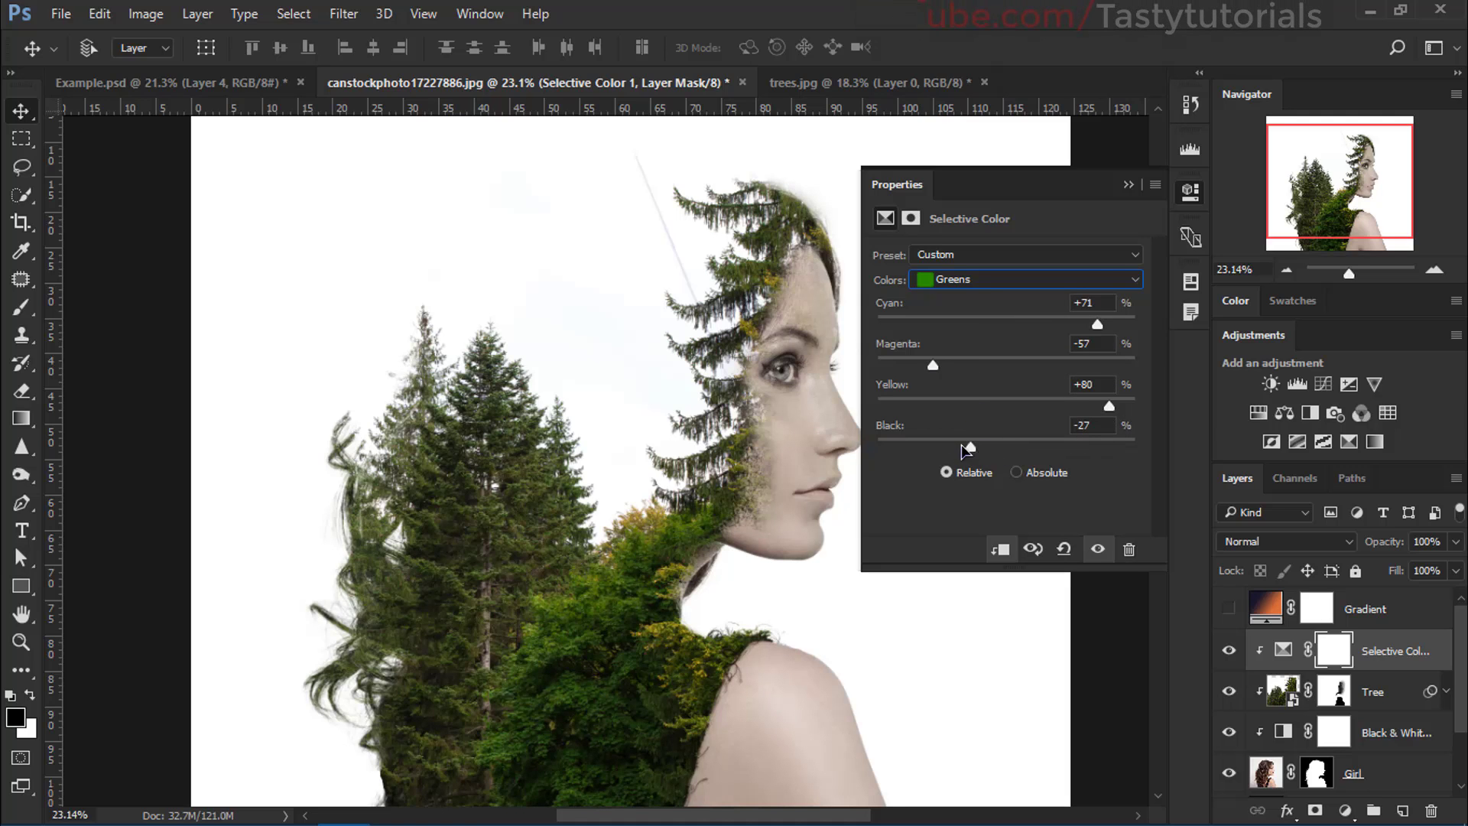
pyautogui.click(1127, 185)
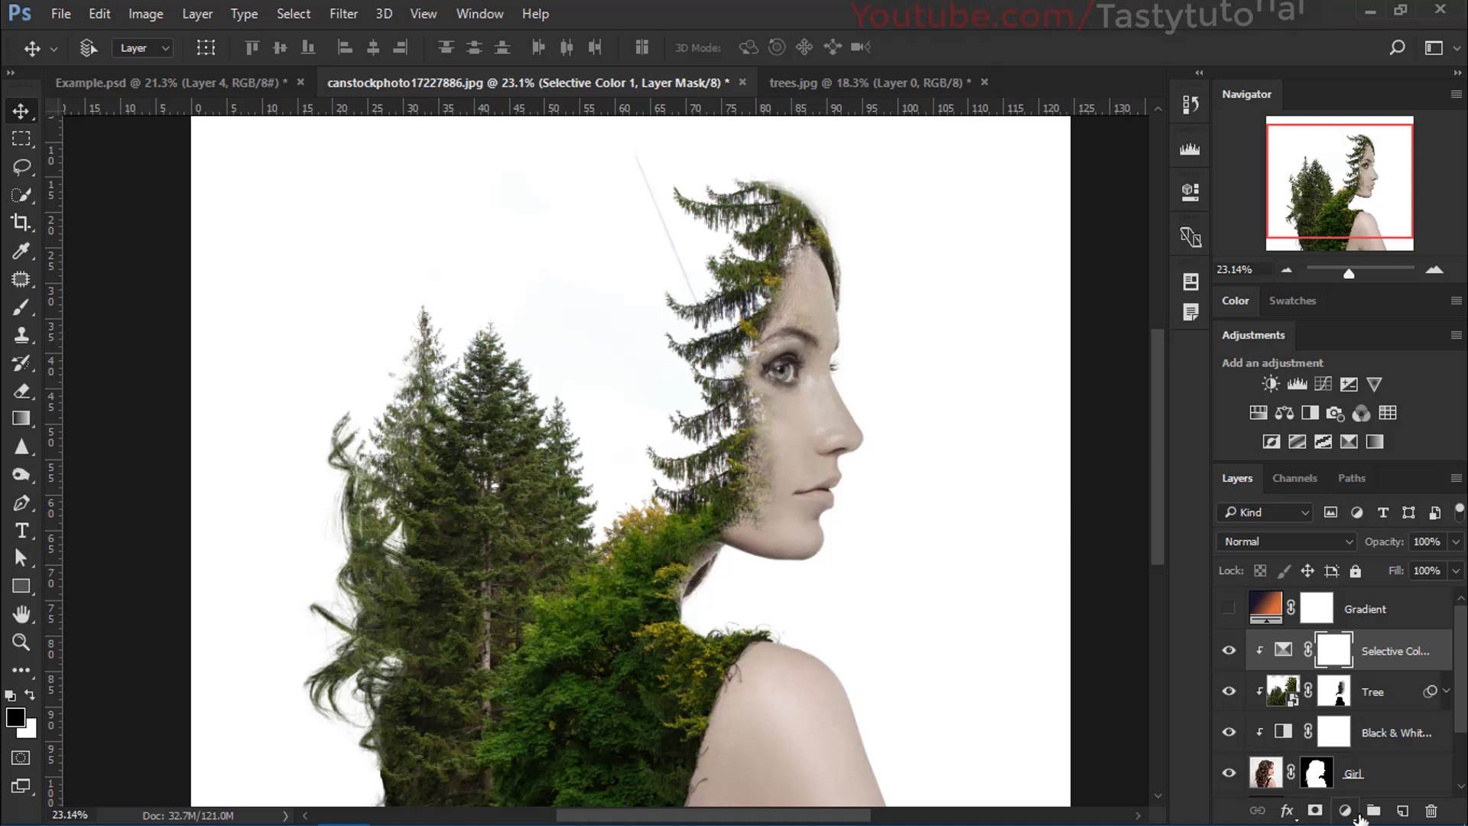
pyautogui.click(145, 14)
pyautogui.moveTo(197, 77)
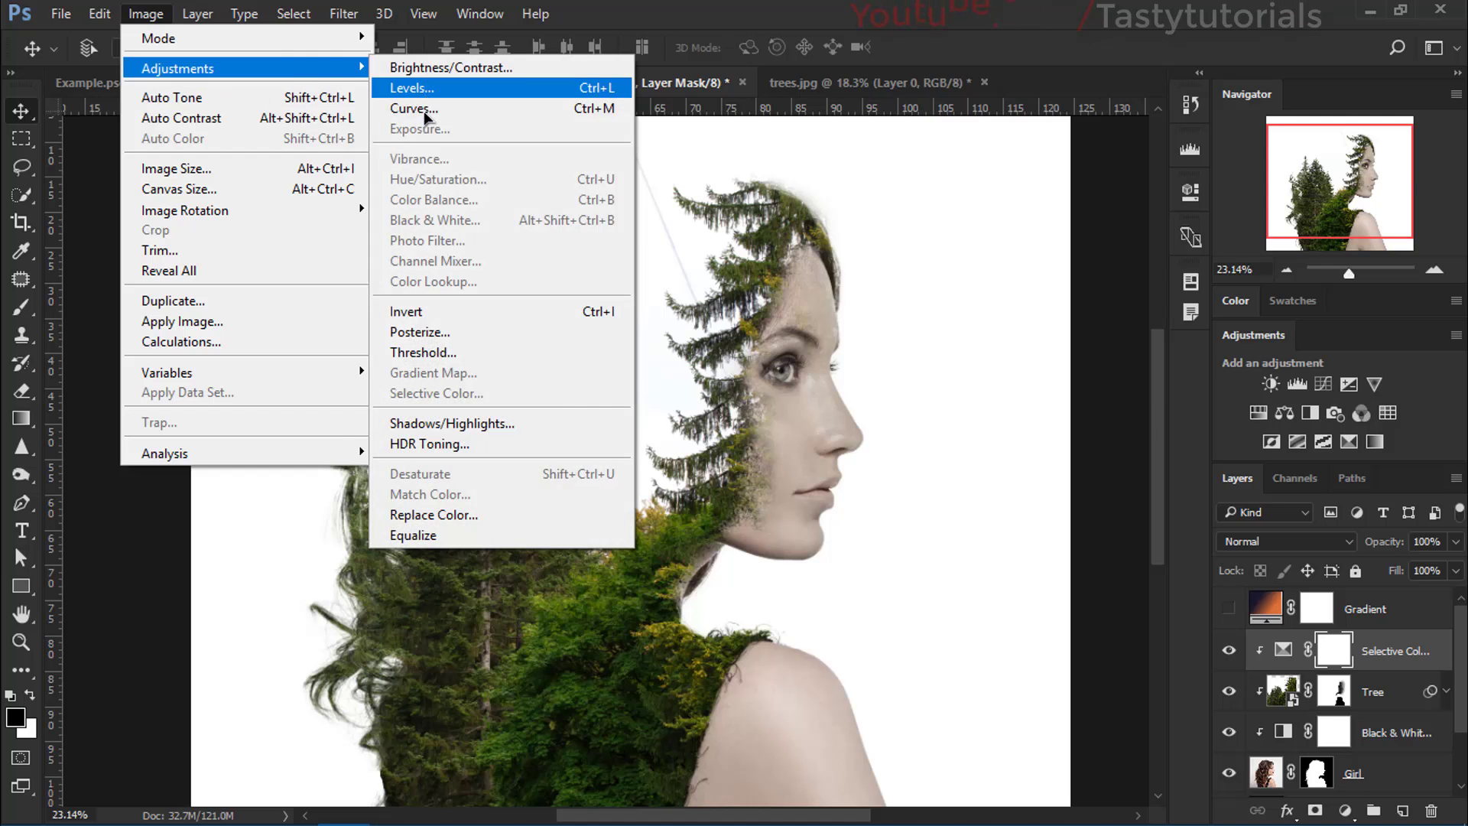
pyautogui.click(1054, 465)
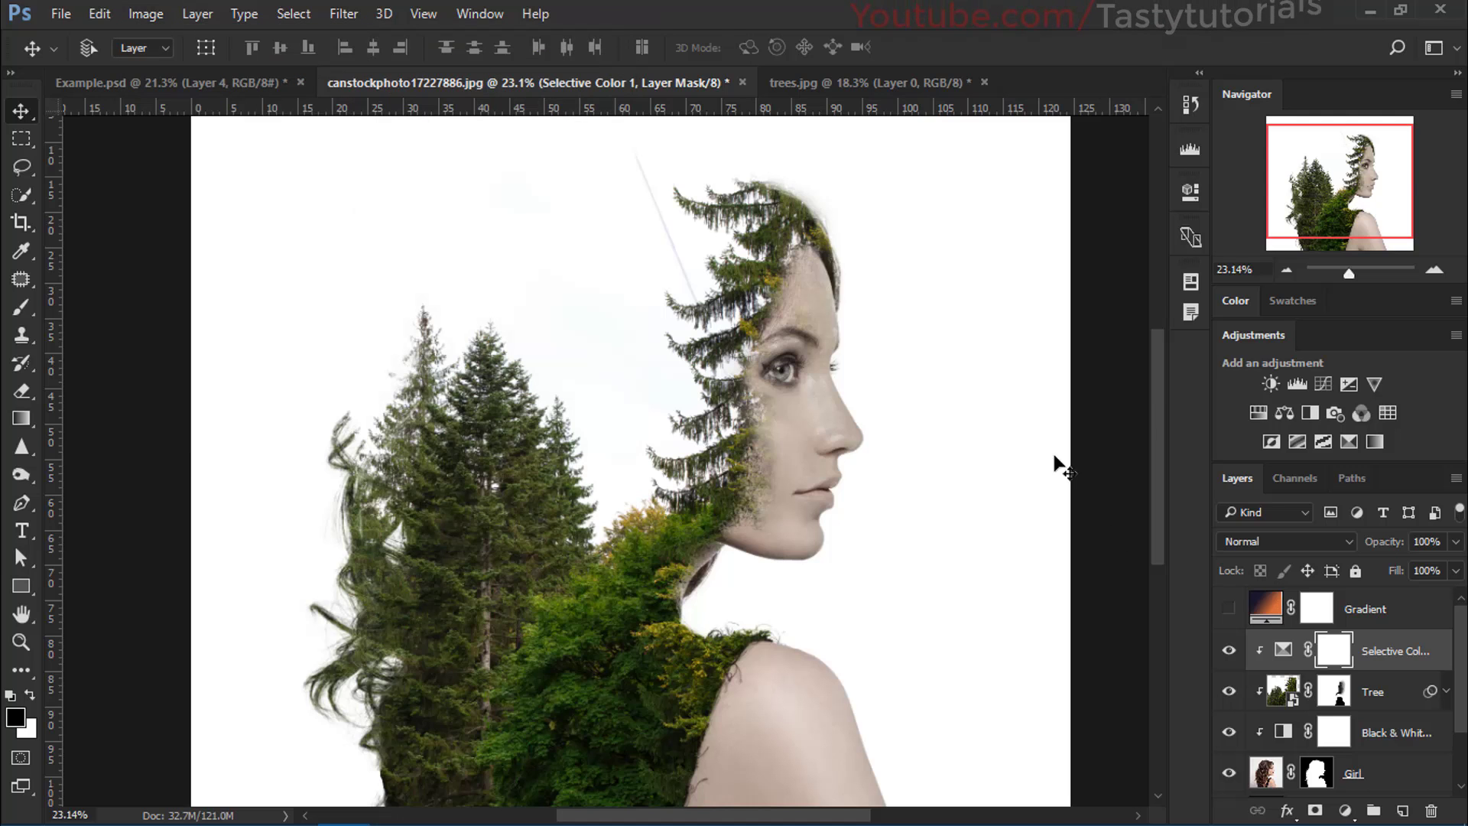
# Step: Apply a Black & White adjustment directly to the Tree smart object
pyautogui.click(1288, 697)
pyautogui.click(145, 14)
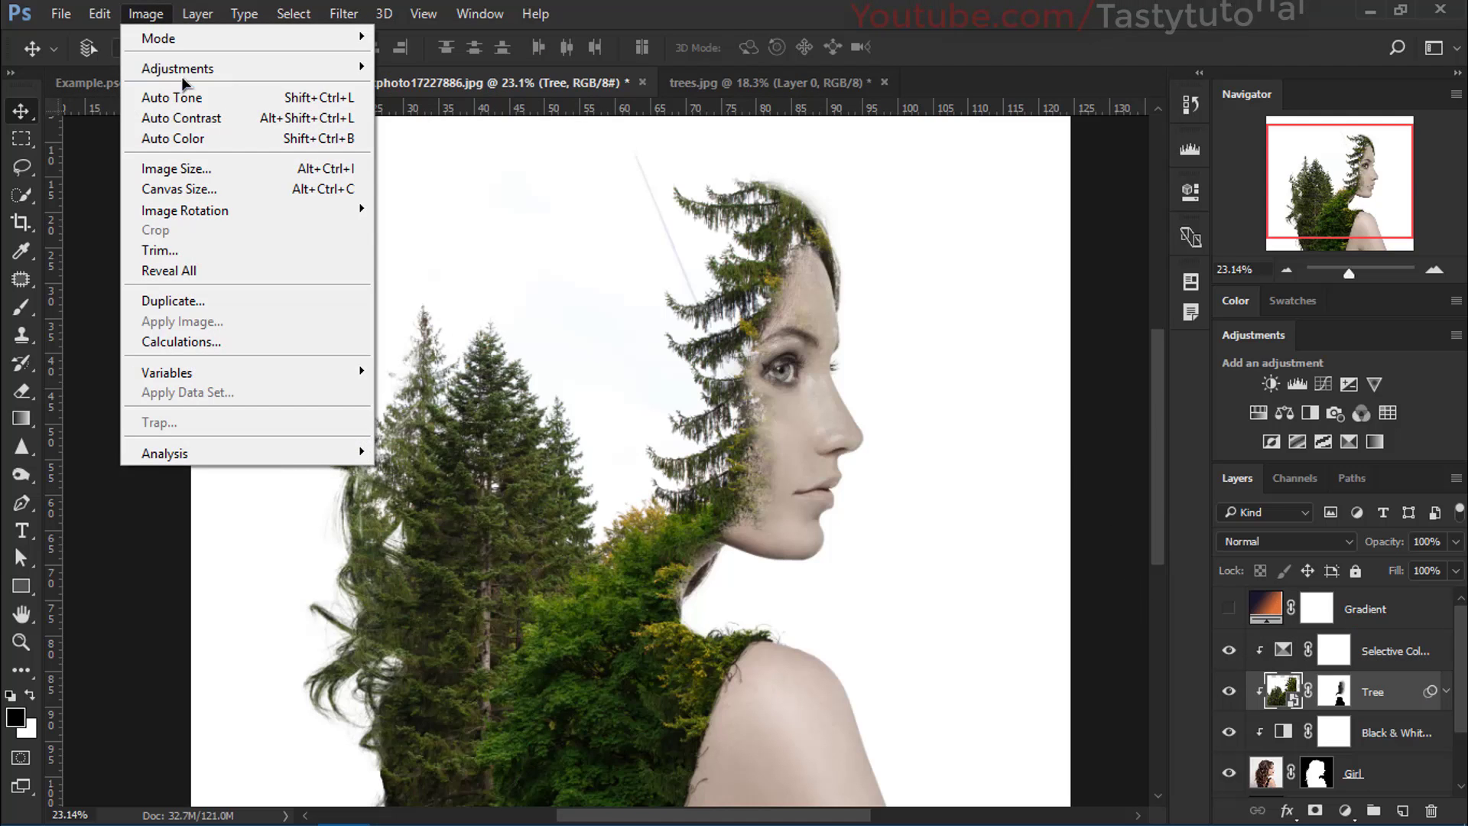
pyautogui.moveTo(191, 69)
pyautogui.click(417, 221)
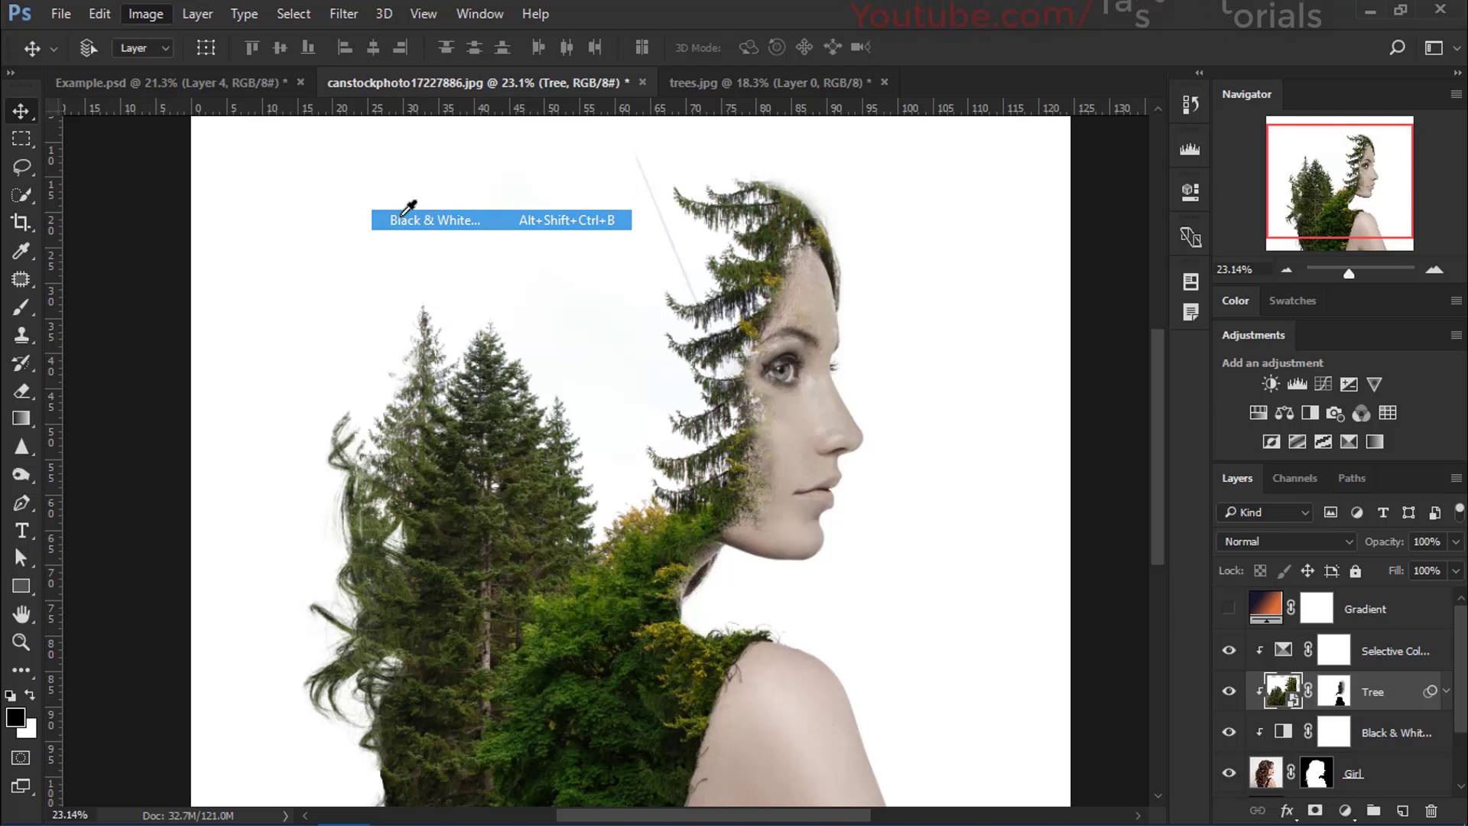
pyautogui.click(1214, 162)
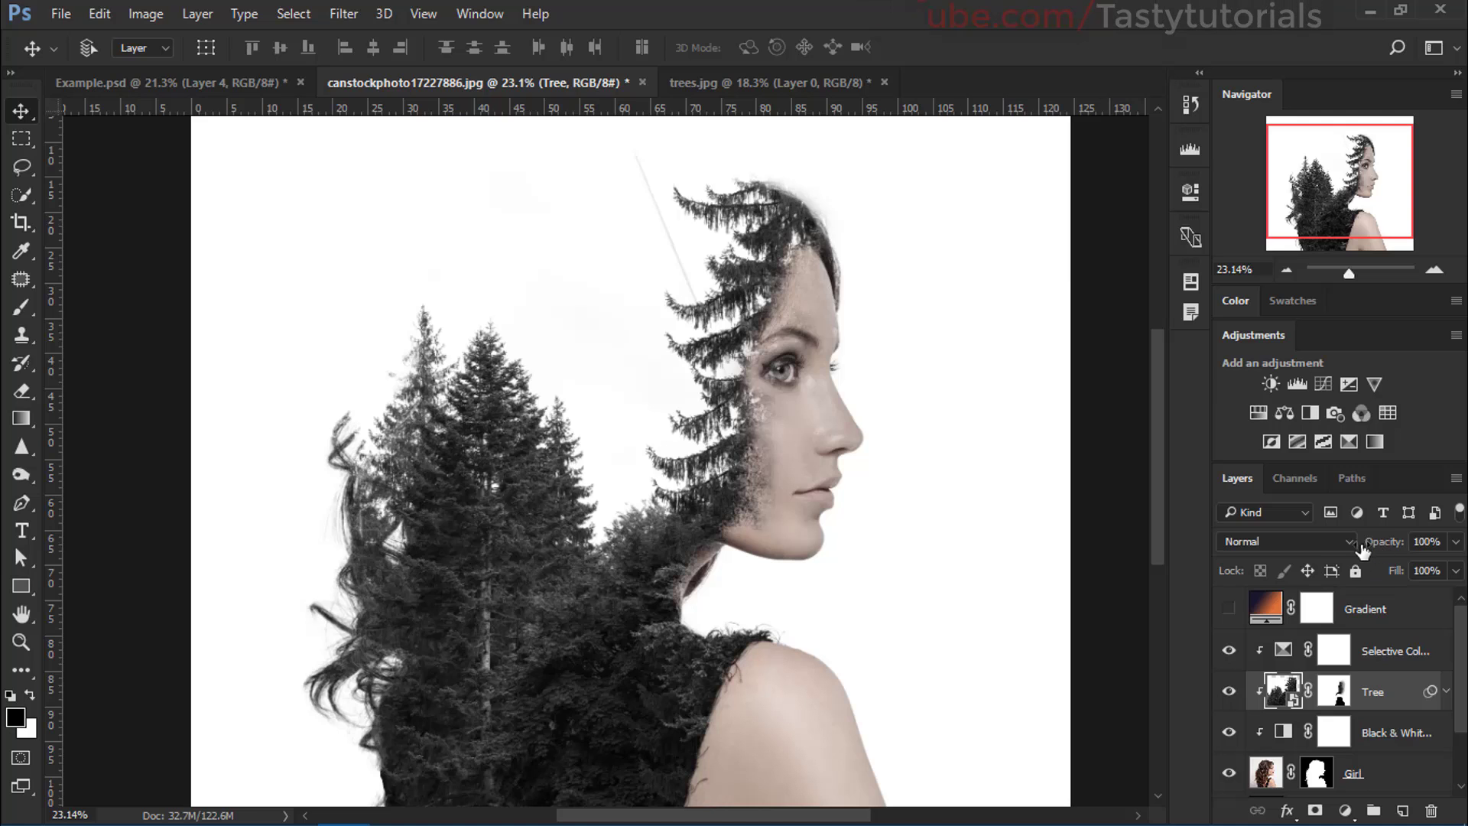
# Step: Reduce the opacity of the Tree layer's Black & White smart filter to 18% in its blending options
pyautogui.moveTo(1362, 550); pyautogui.dragTo(1400, 548)
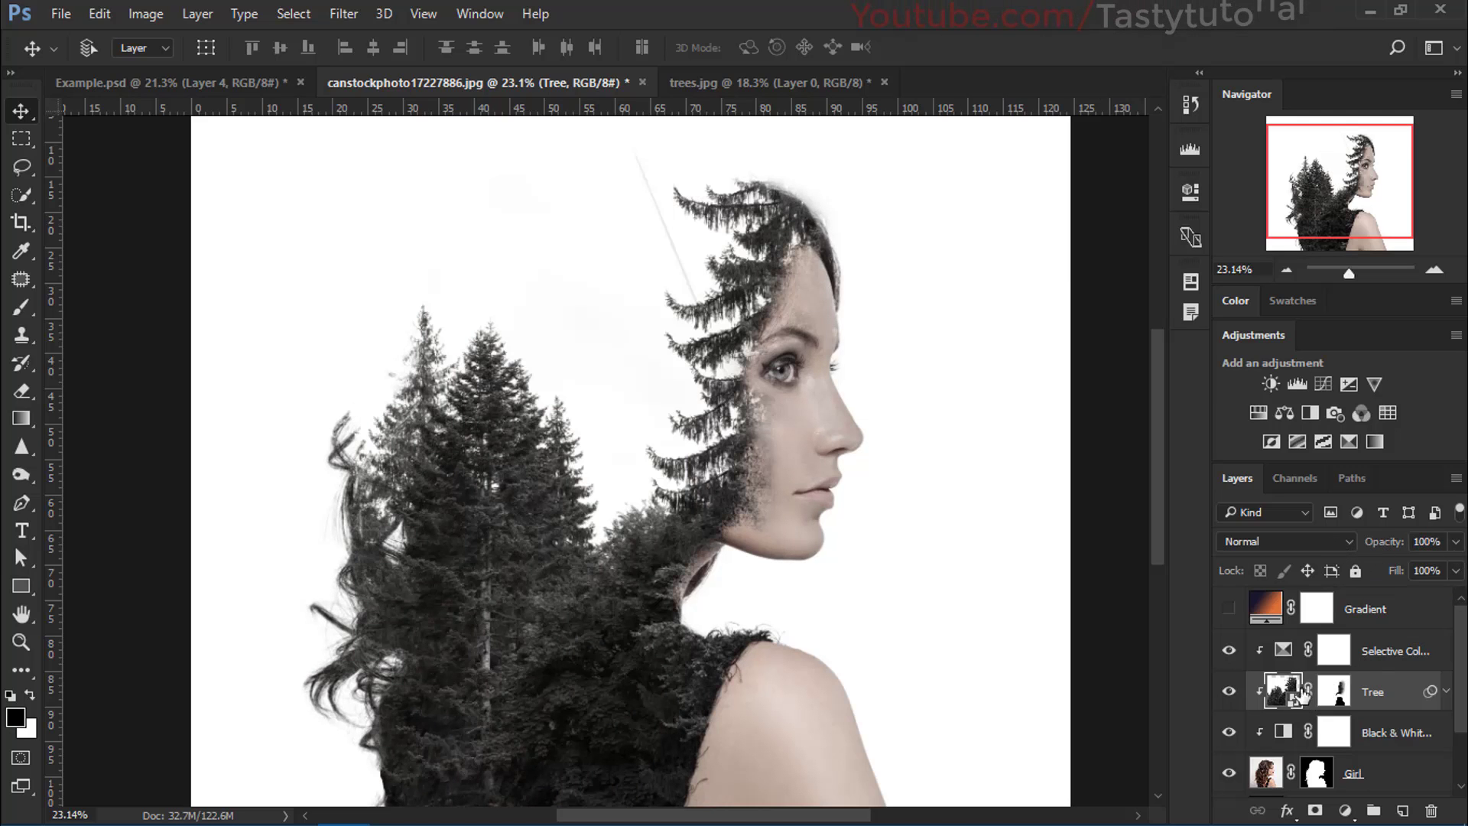
pyautogui.click(1445, 692)
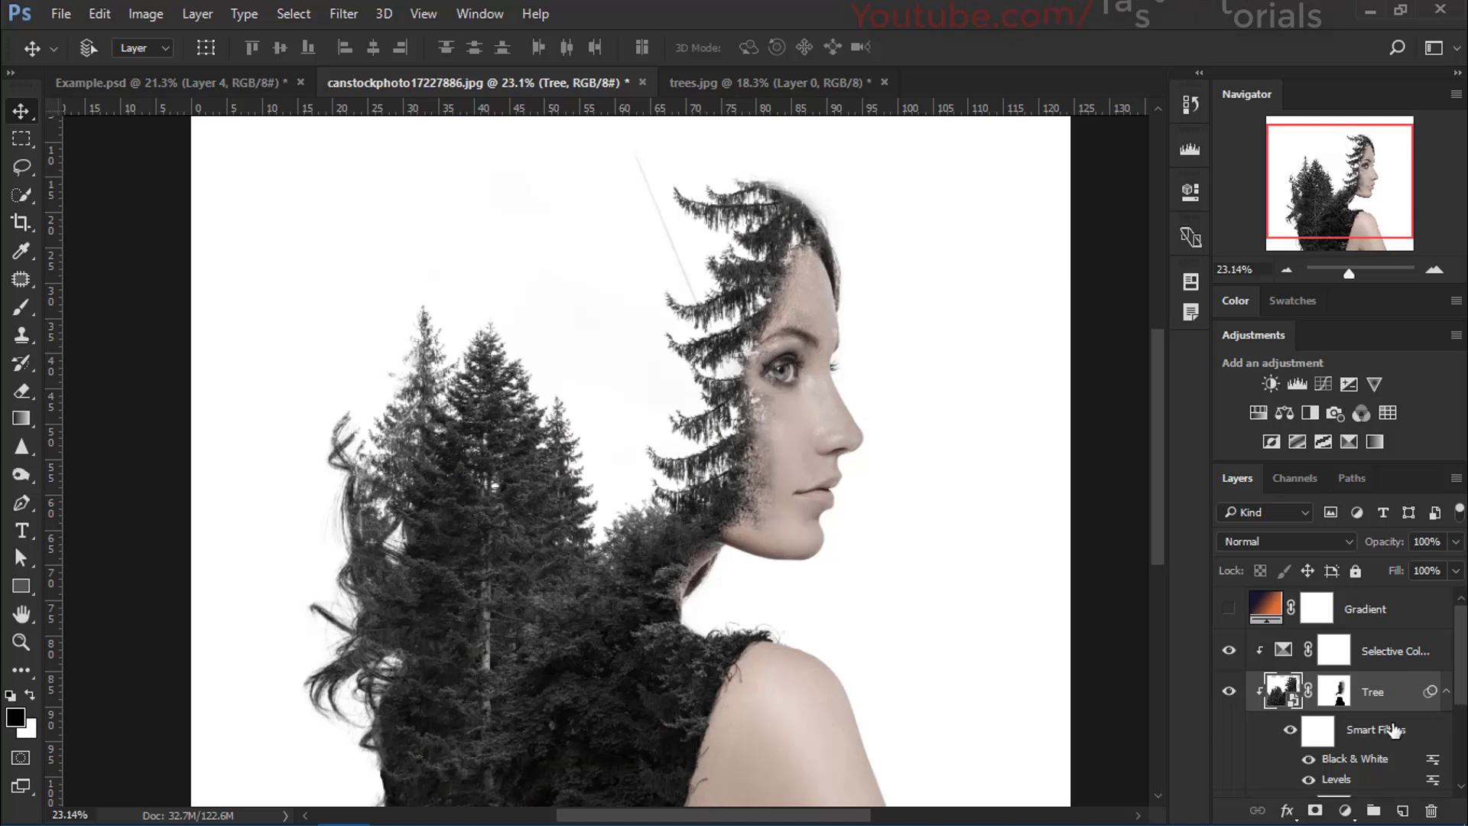
pyautogui.doubleClick(1433, 764)
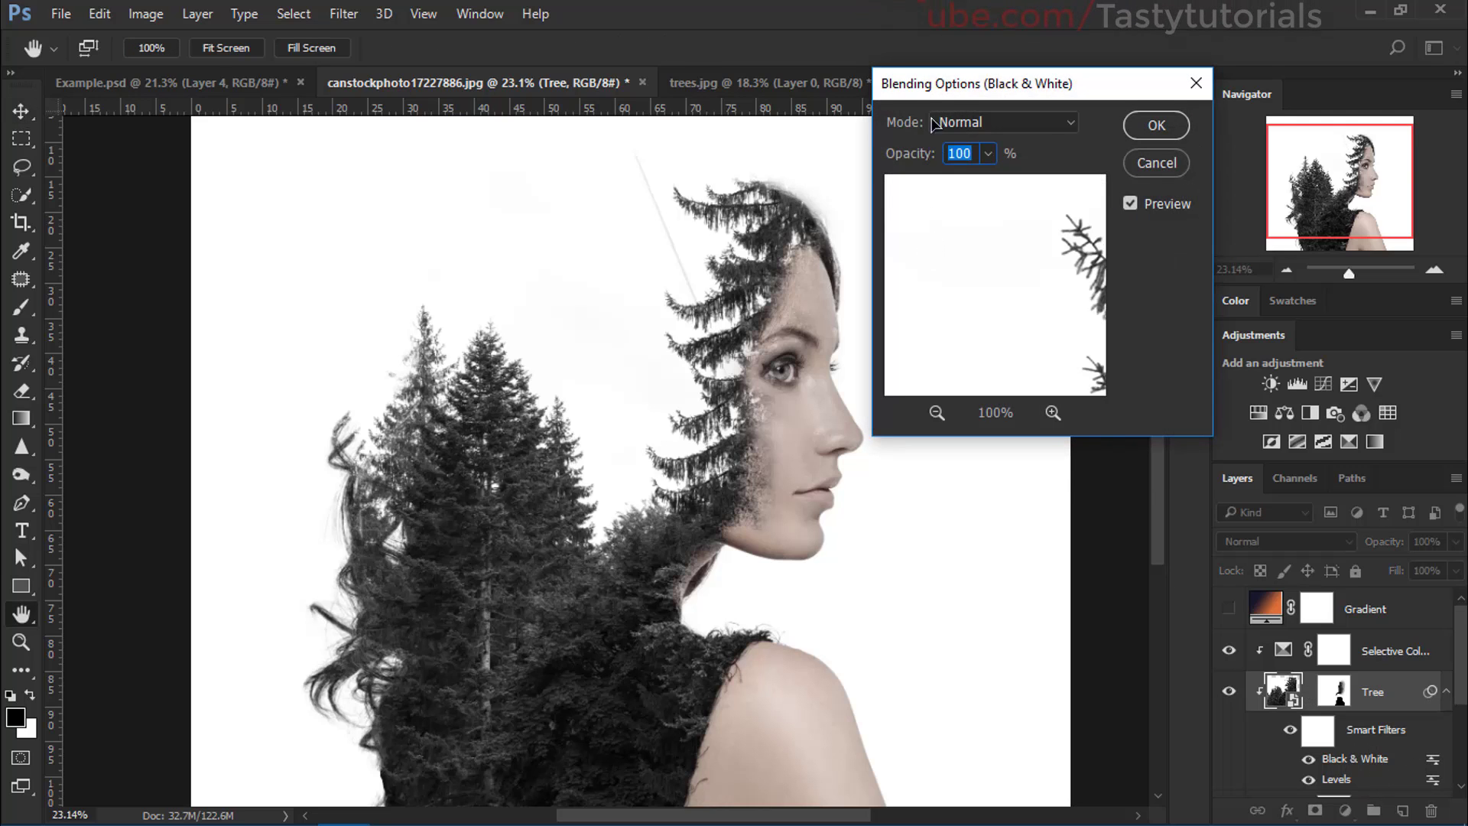
pyautogui.moveTo(965, 92); pyautogui.dragTo(1024, 99)
pyautogui.click(1046, 159)
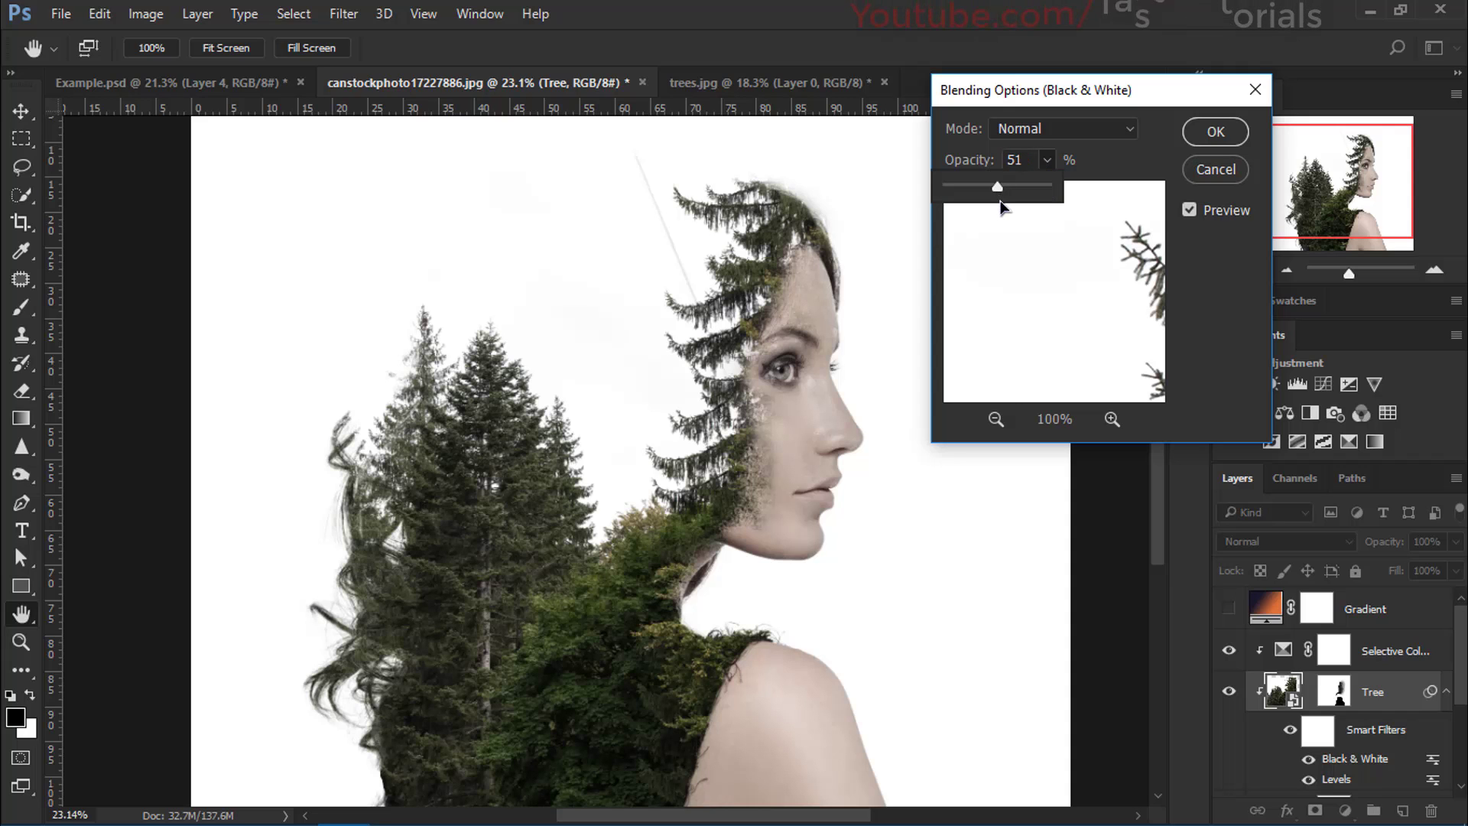
pyautogui.moveTo(1000, 206); pyautogui.dragTo(966, 193)
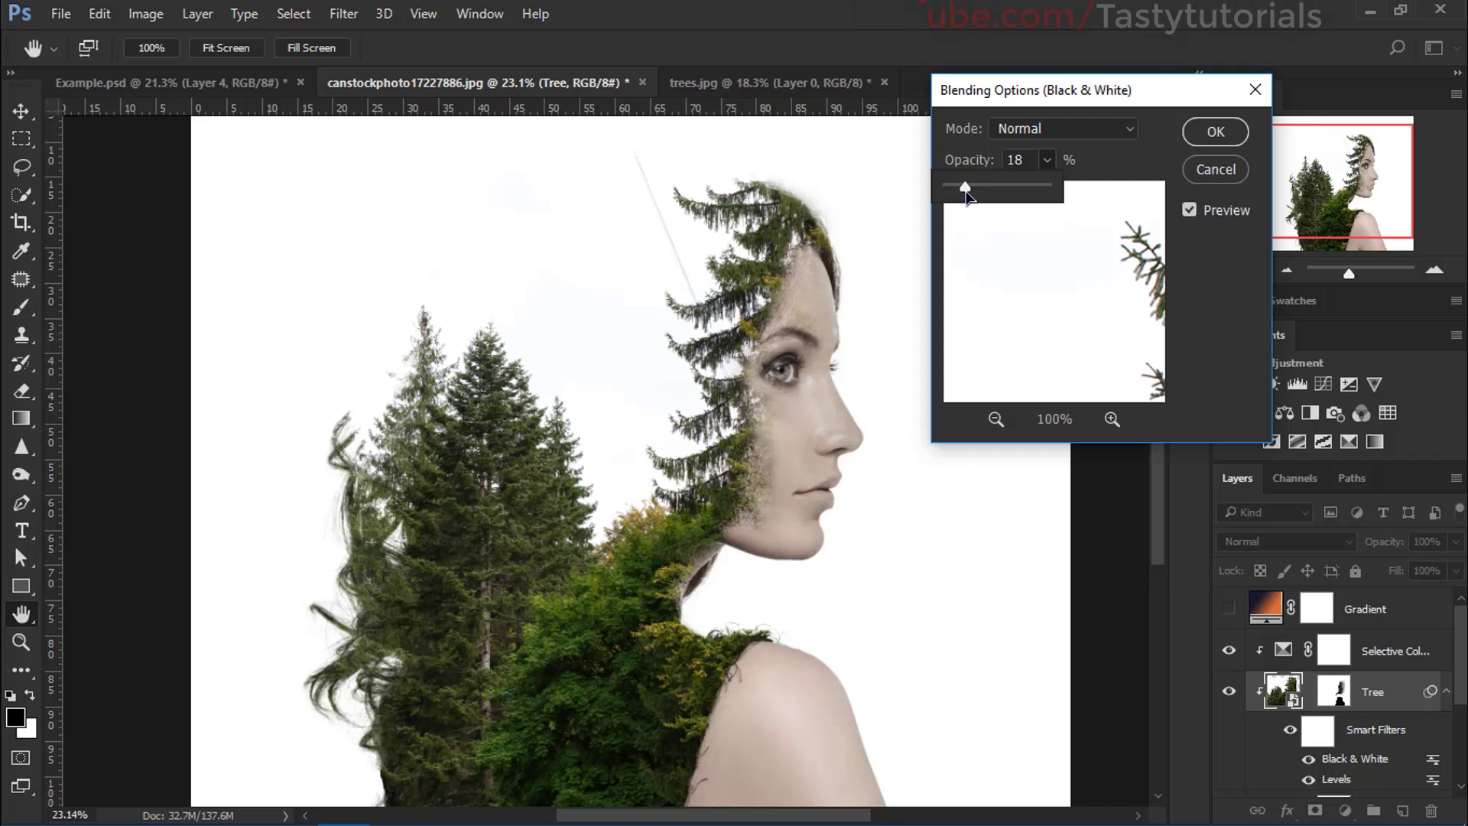
pyautogui.click(1214, 131)
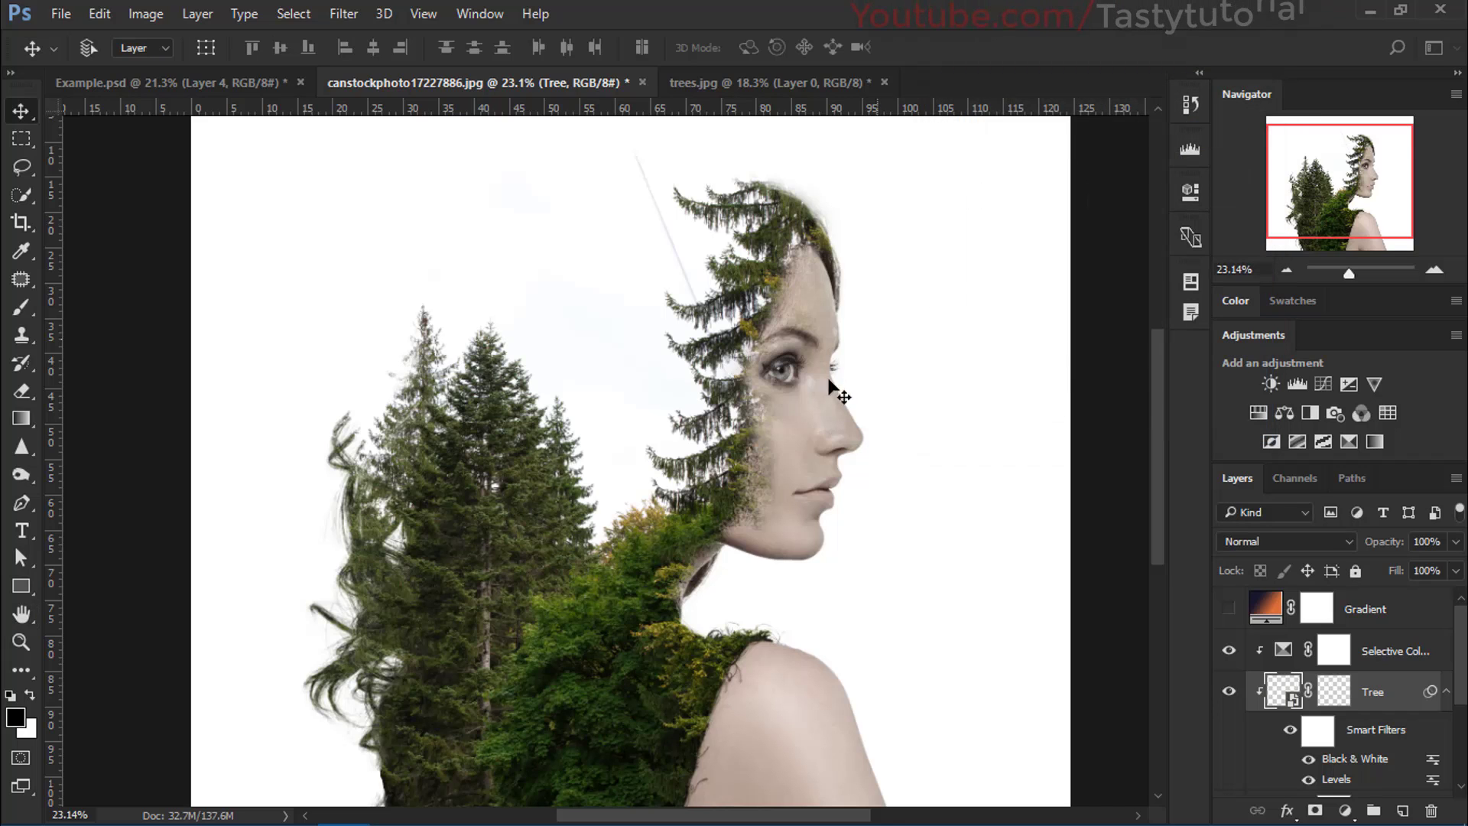
# Step: Collapse the Tree layer's smart filter list and make the Gradient layer visible again to check the toned image
pyautogui.scroll(-2, 898, 398)
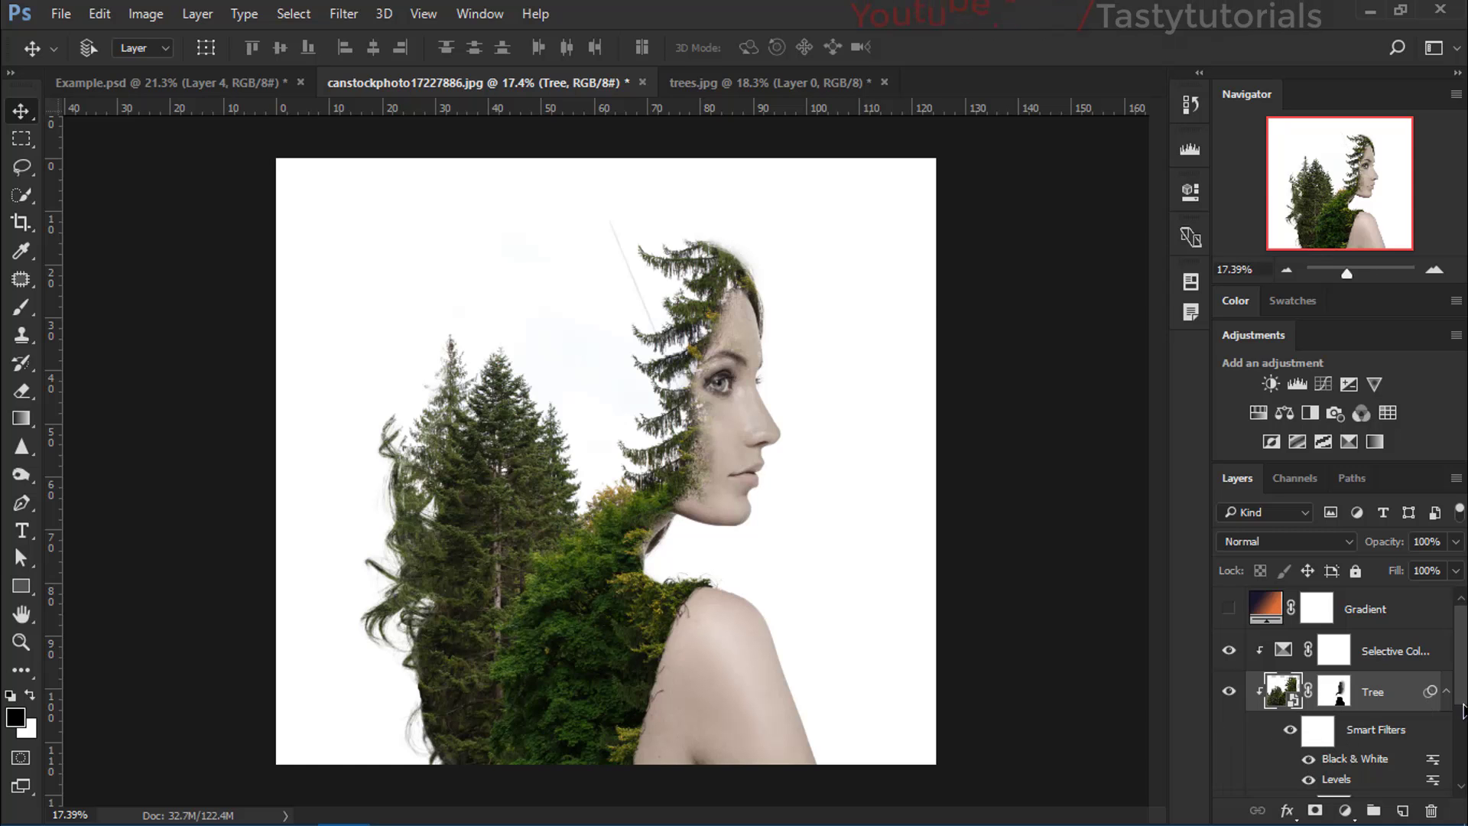
pyautogui.click(1446, 693)
pyautogui.click(1229, 608)
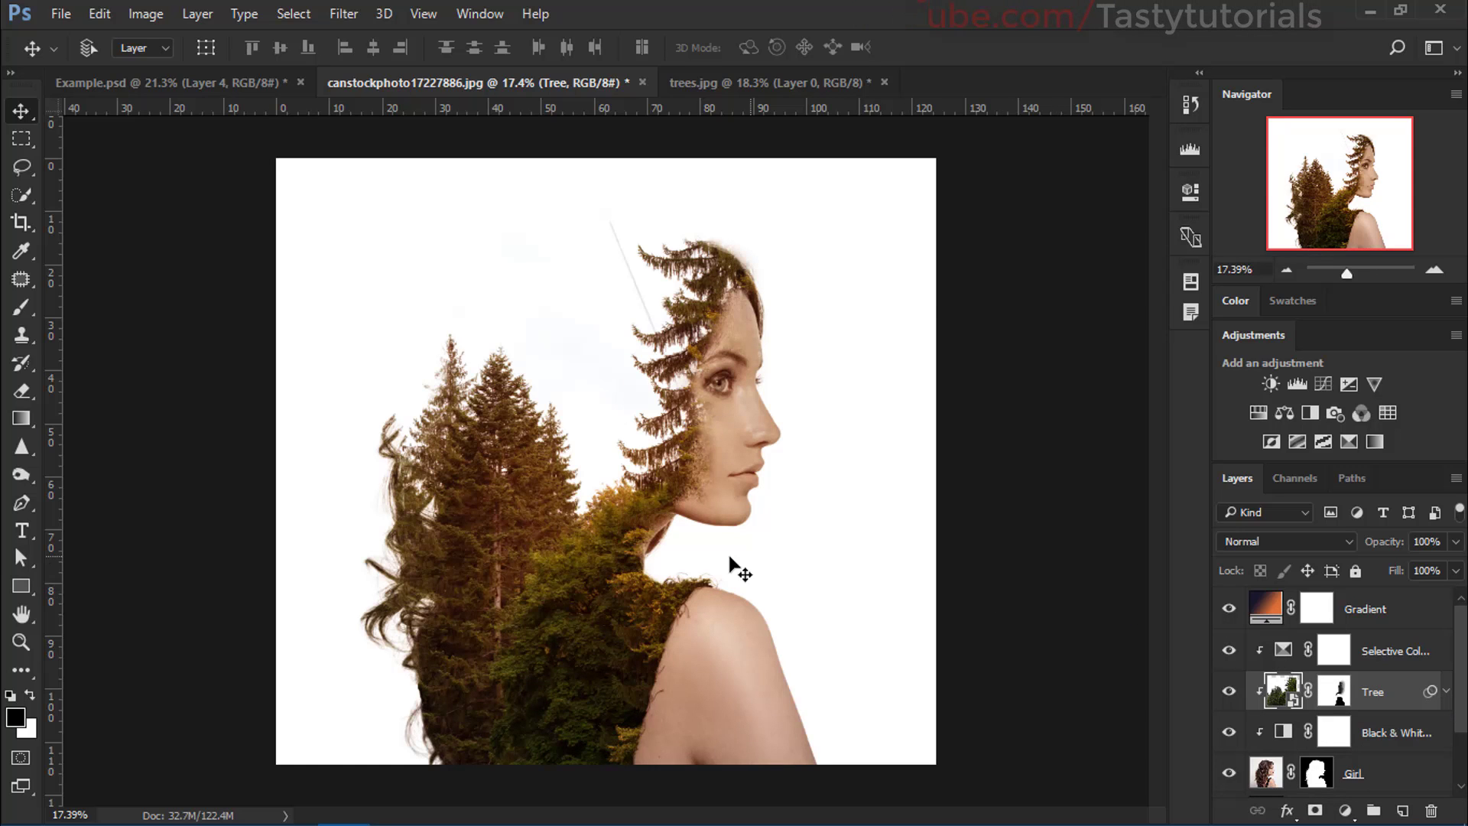
pyautogui.scroll(2, 619, 520)
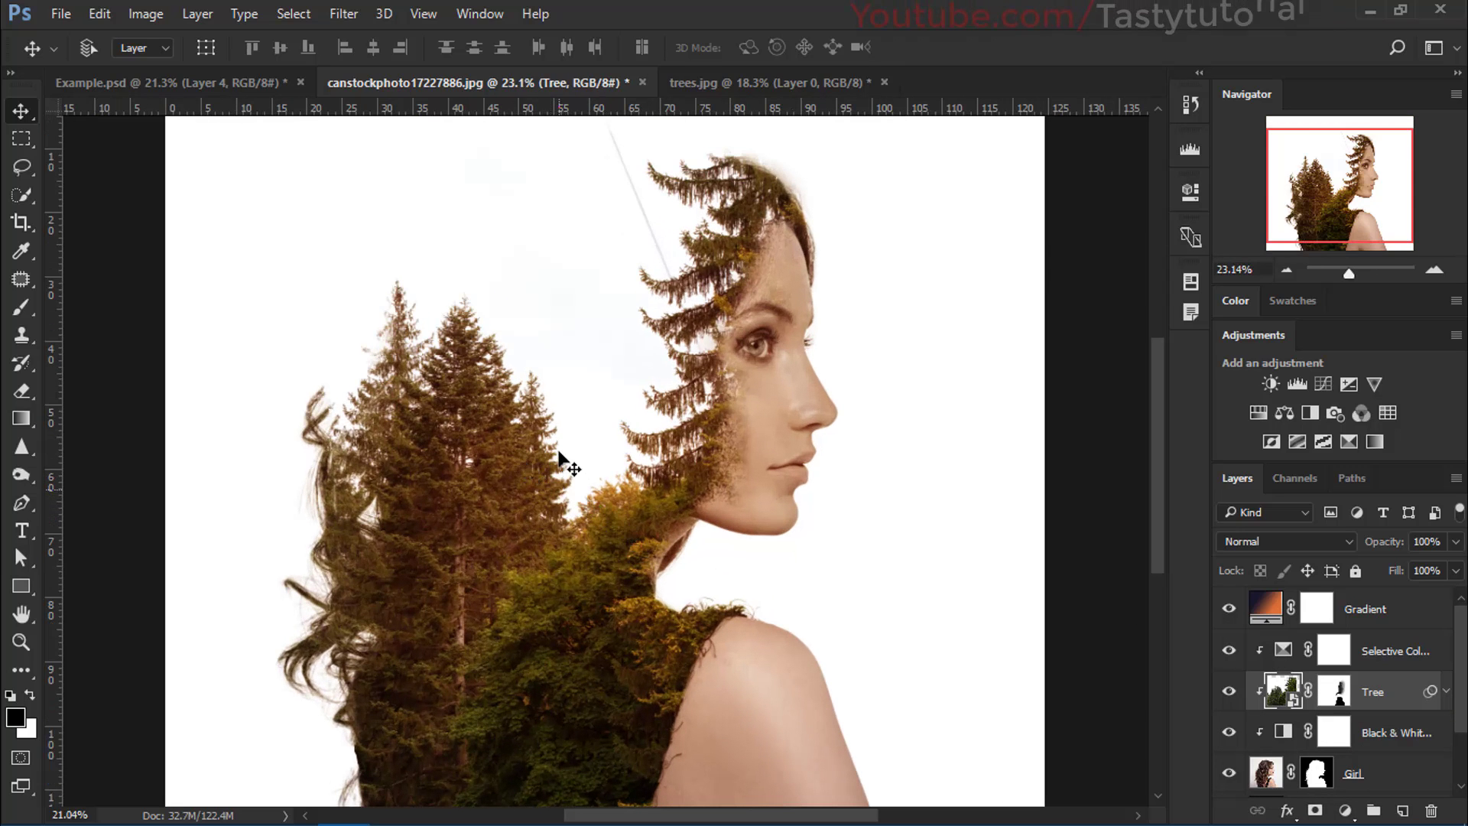
pyautogui.scroll(-1, 568, 465)
# Step: Add a new empty layer above the Gradient layer and clip the Gradient layer to the layers below it
pyautogui.click(1397, 625)
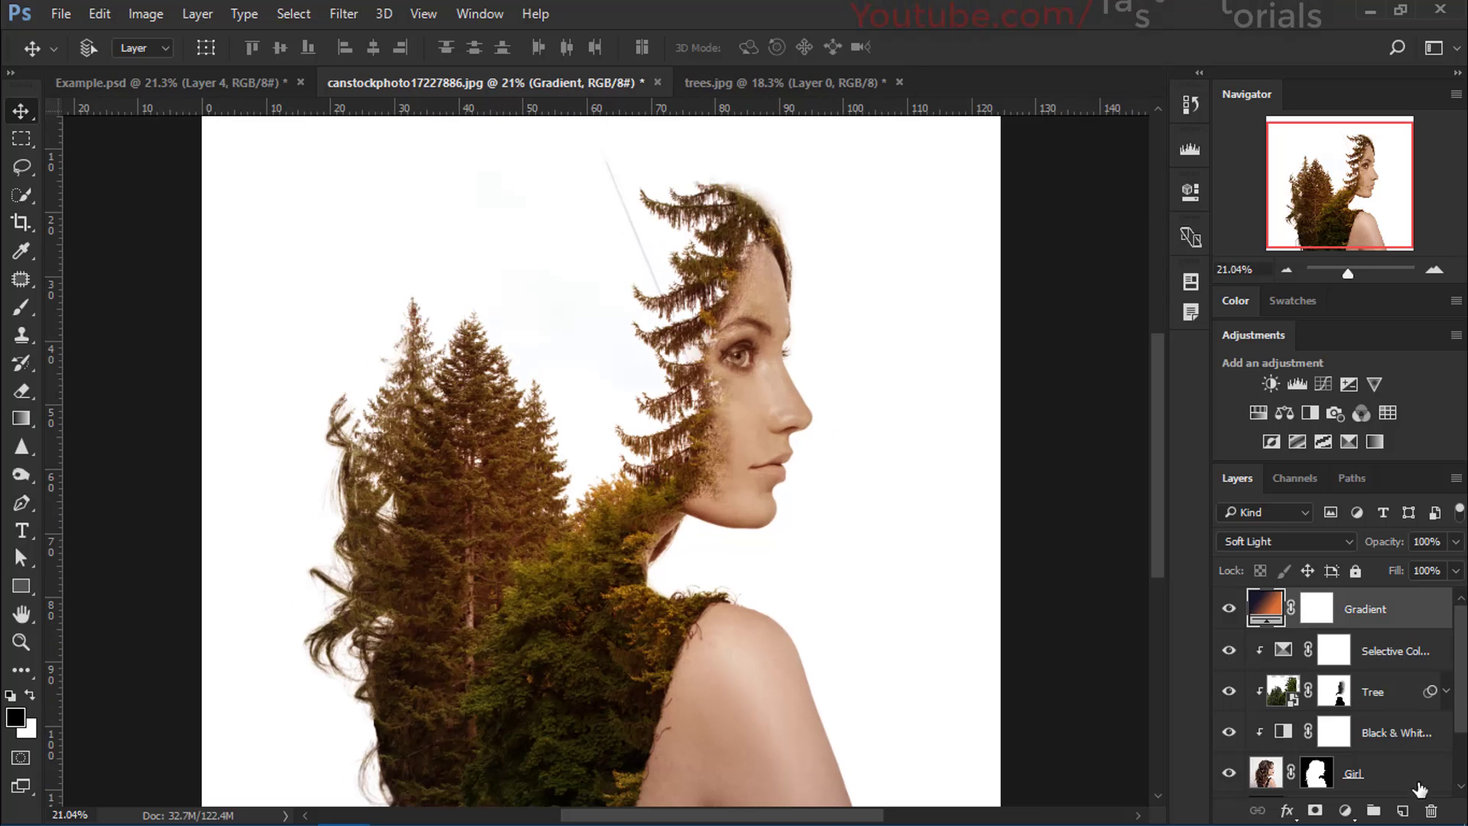
pyautogui.click(1402, 810)
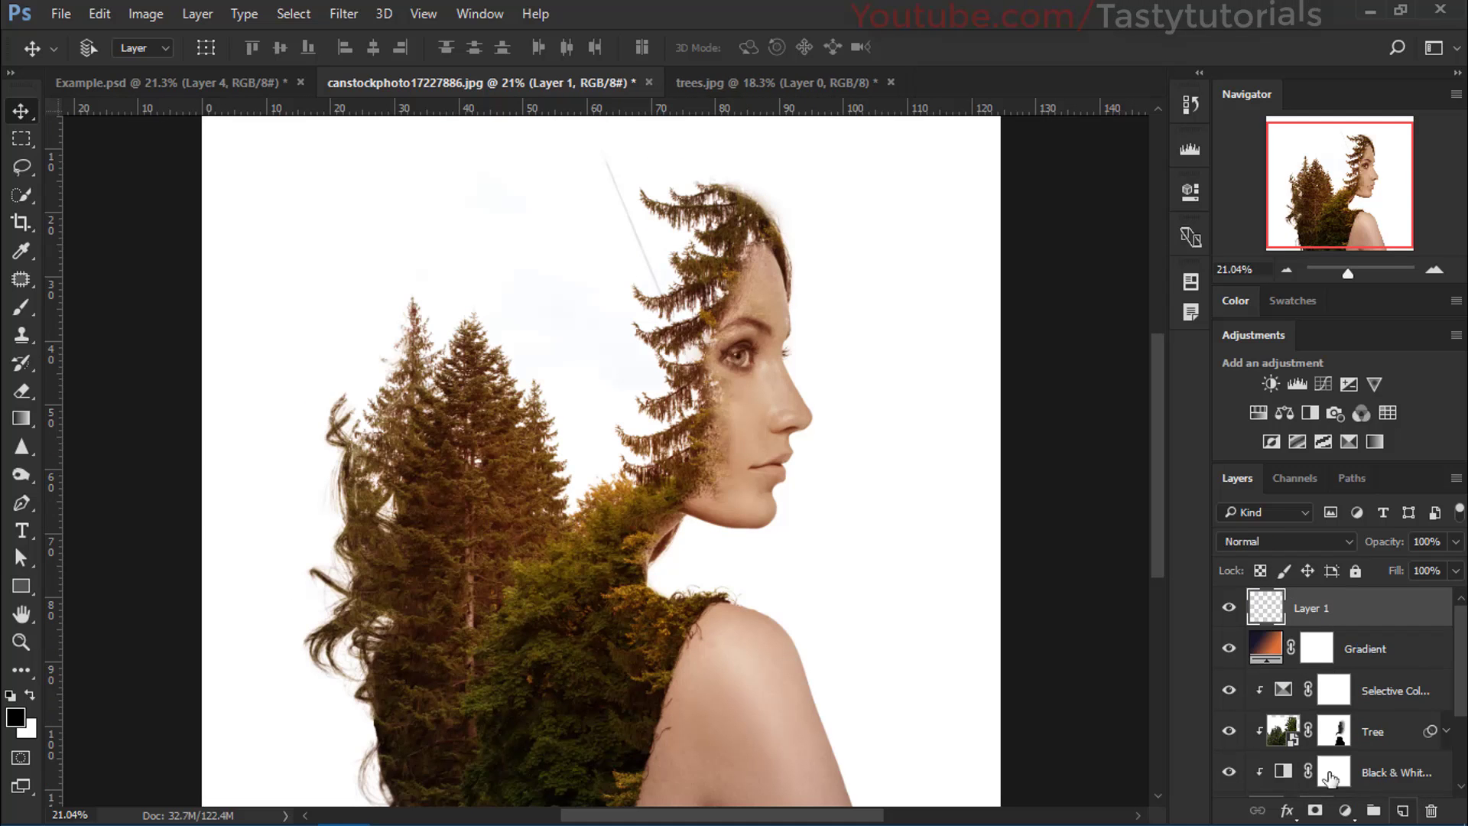
pyautogui.keyDown('alt'); pyautogui.click(1286, 662); pyautogui.keyUp('alt')
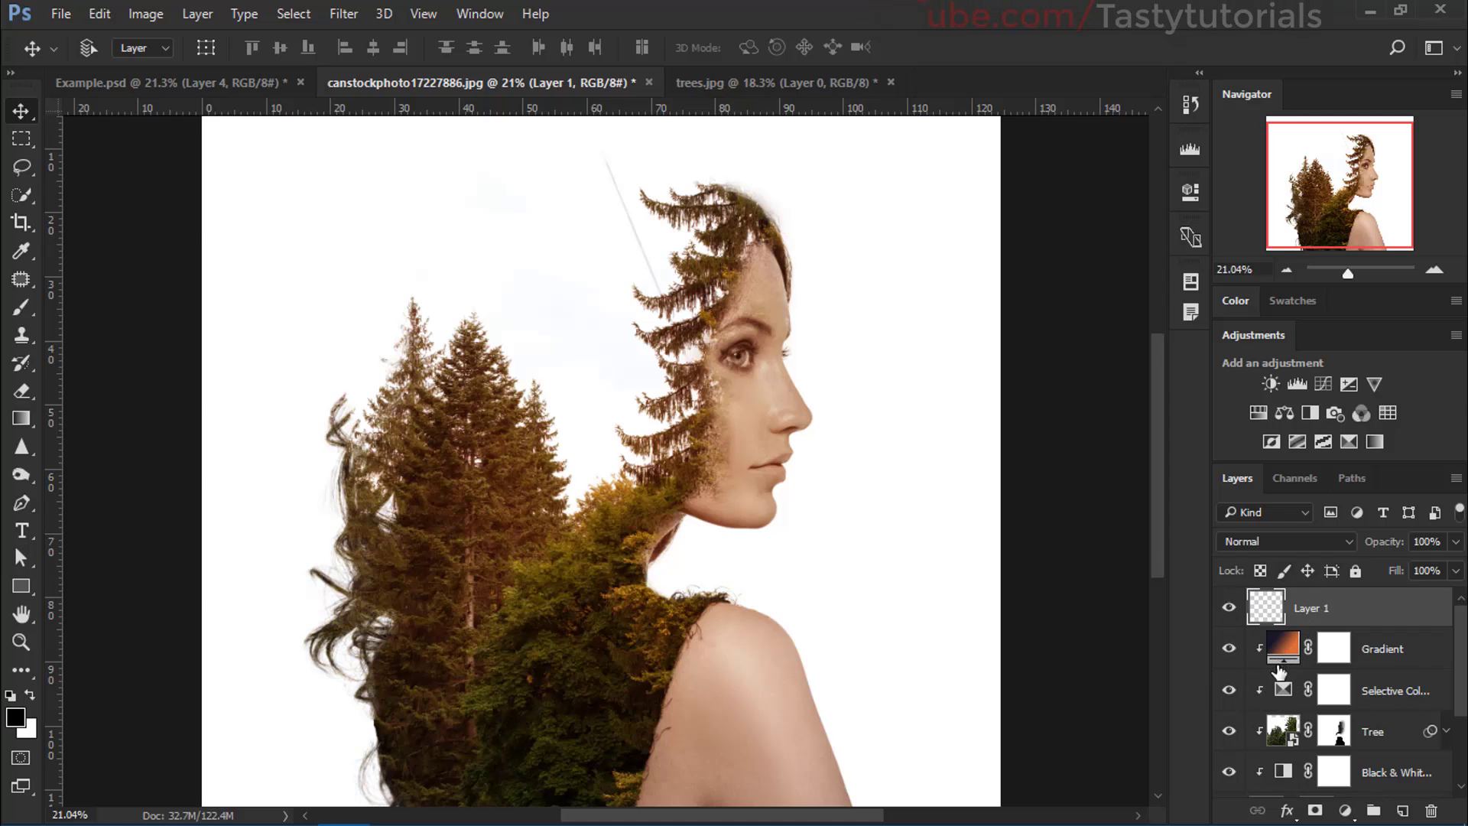
# Step: Rename the new empty layer above the Gradient layer as Light
pyautogui.doubleClick(1307, 607)
pyautogui.write('Lig')
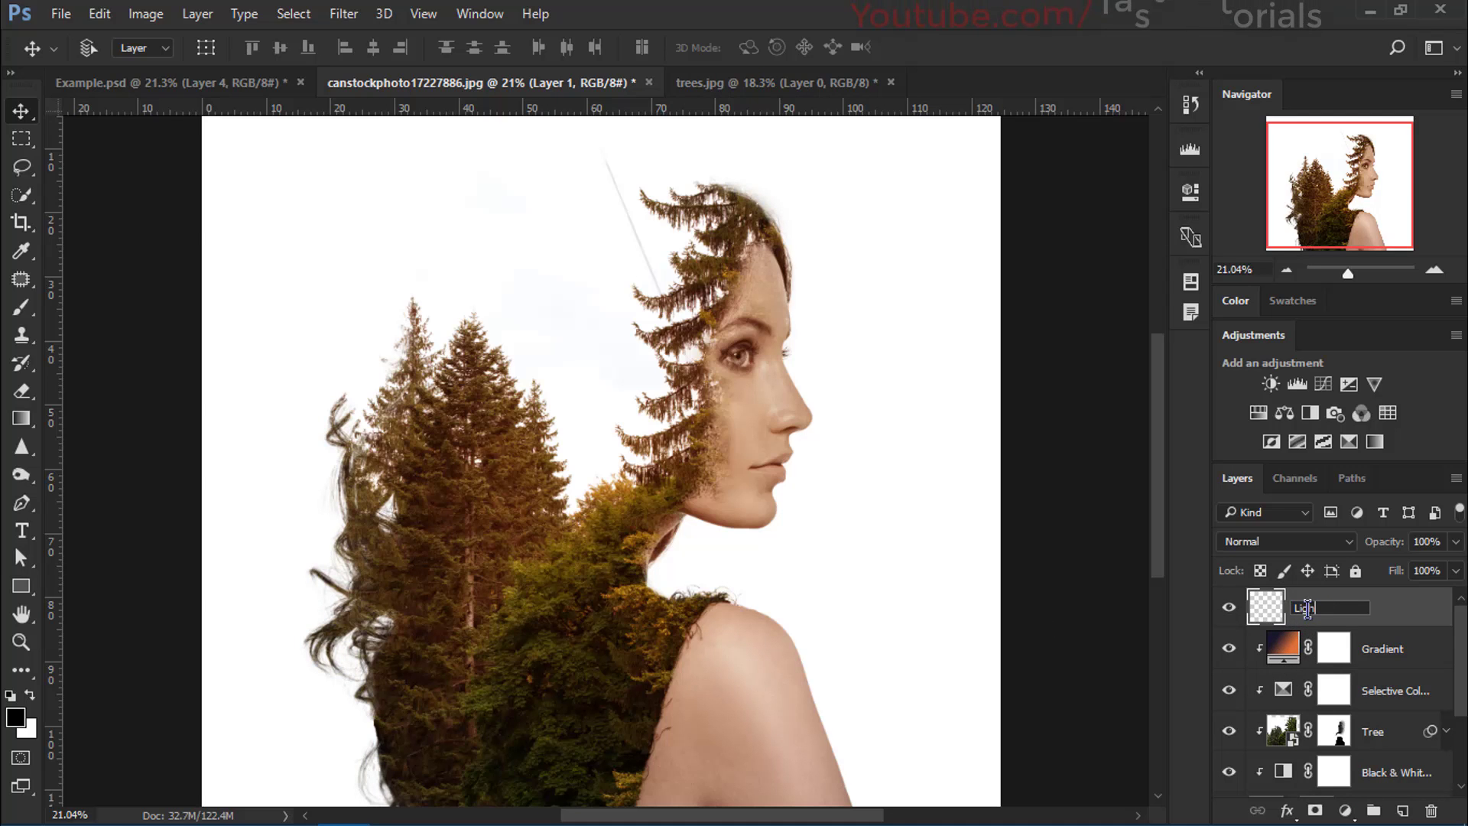
pyautogui.write('ht')
pyautogui.press('Return')
# Step: Choose a soft round brush with 0% hardness and enlarge it to 1100 px
pyautogui.press('b')
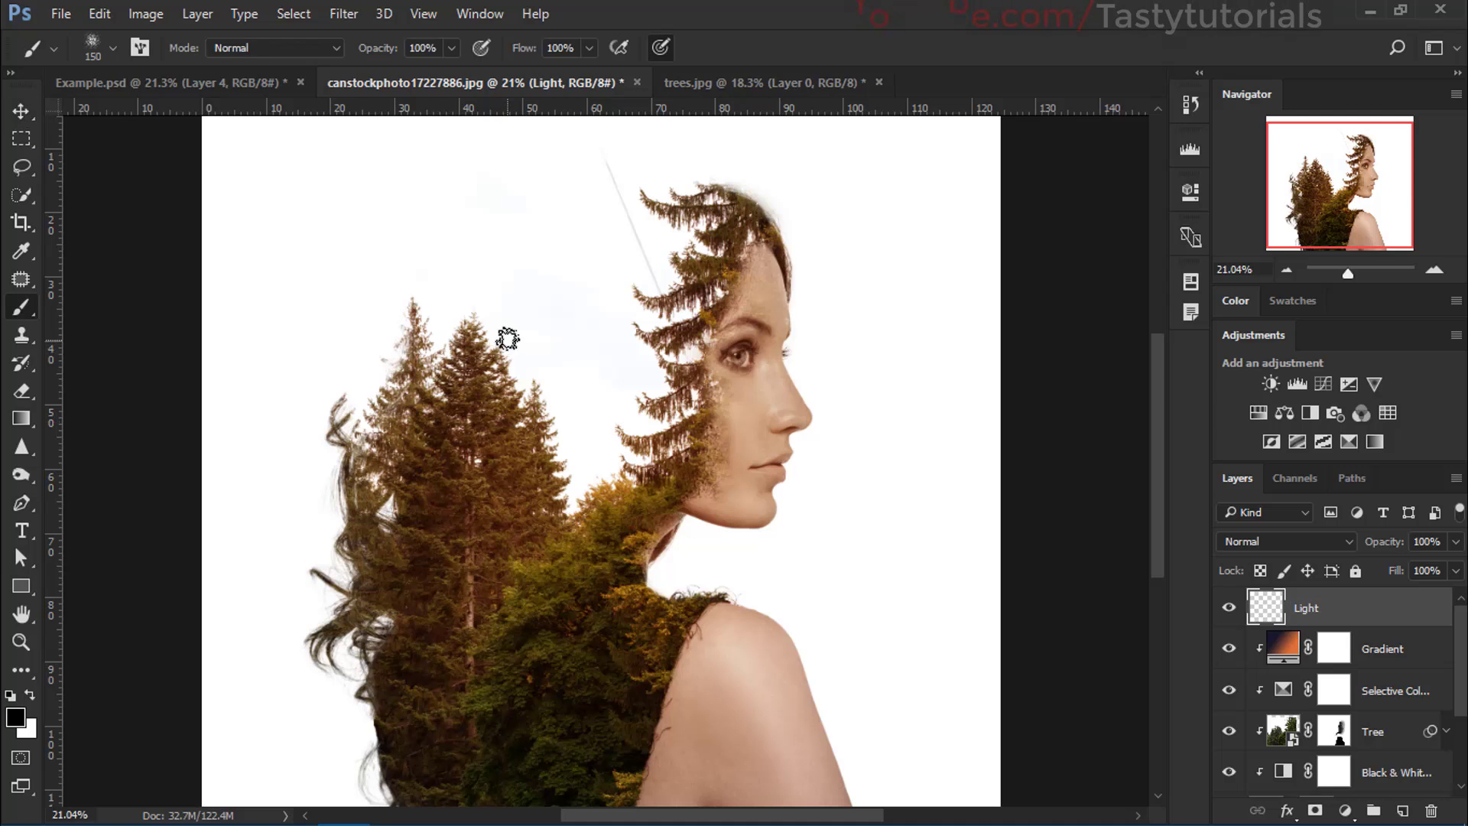
pyautogui.rightClick(475, 313)
pyautogui.scroll(5, 536, 535)
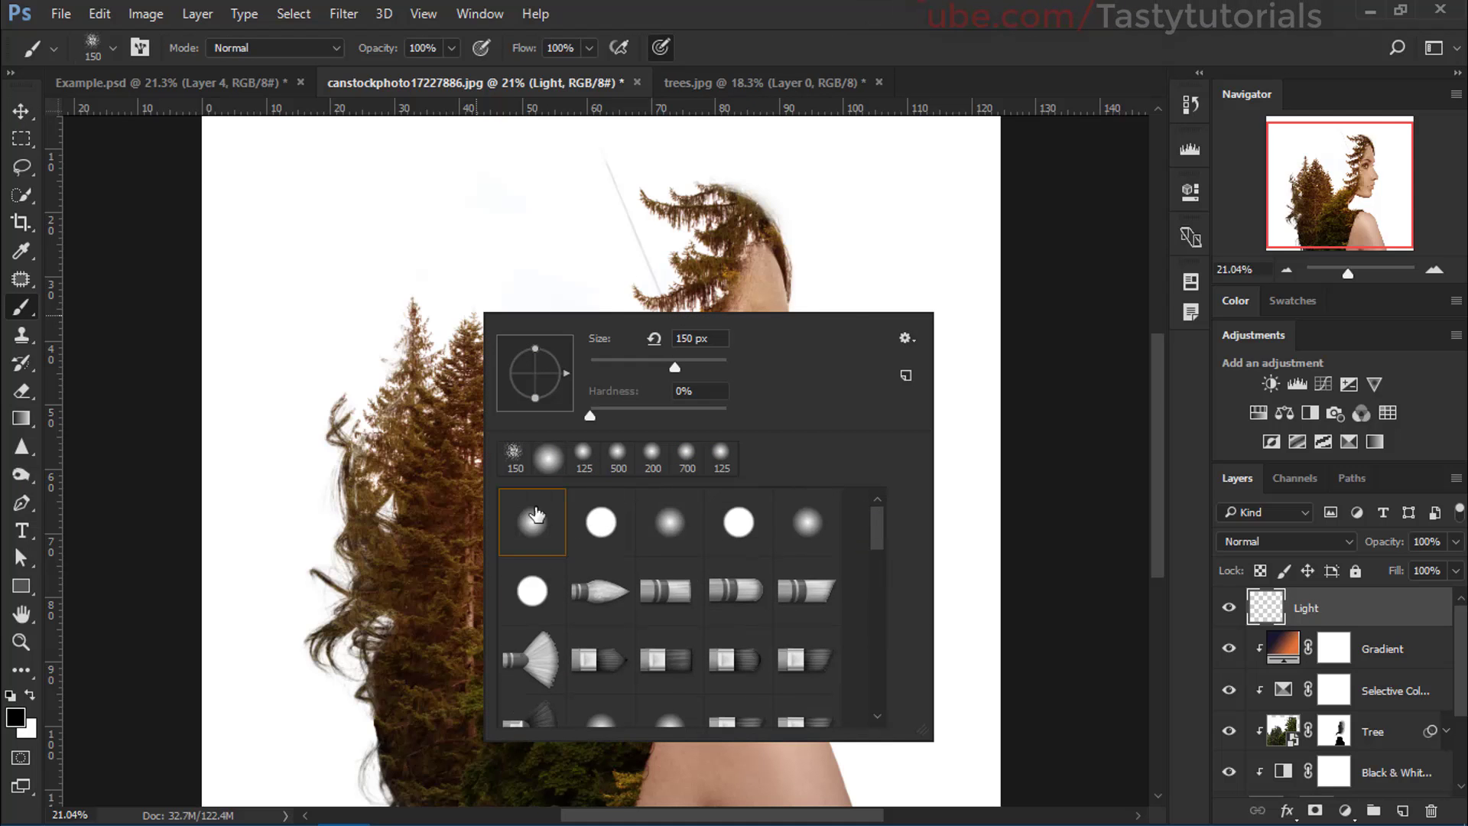
pyautogui.click(581, 270)
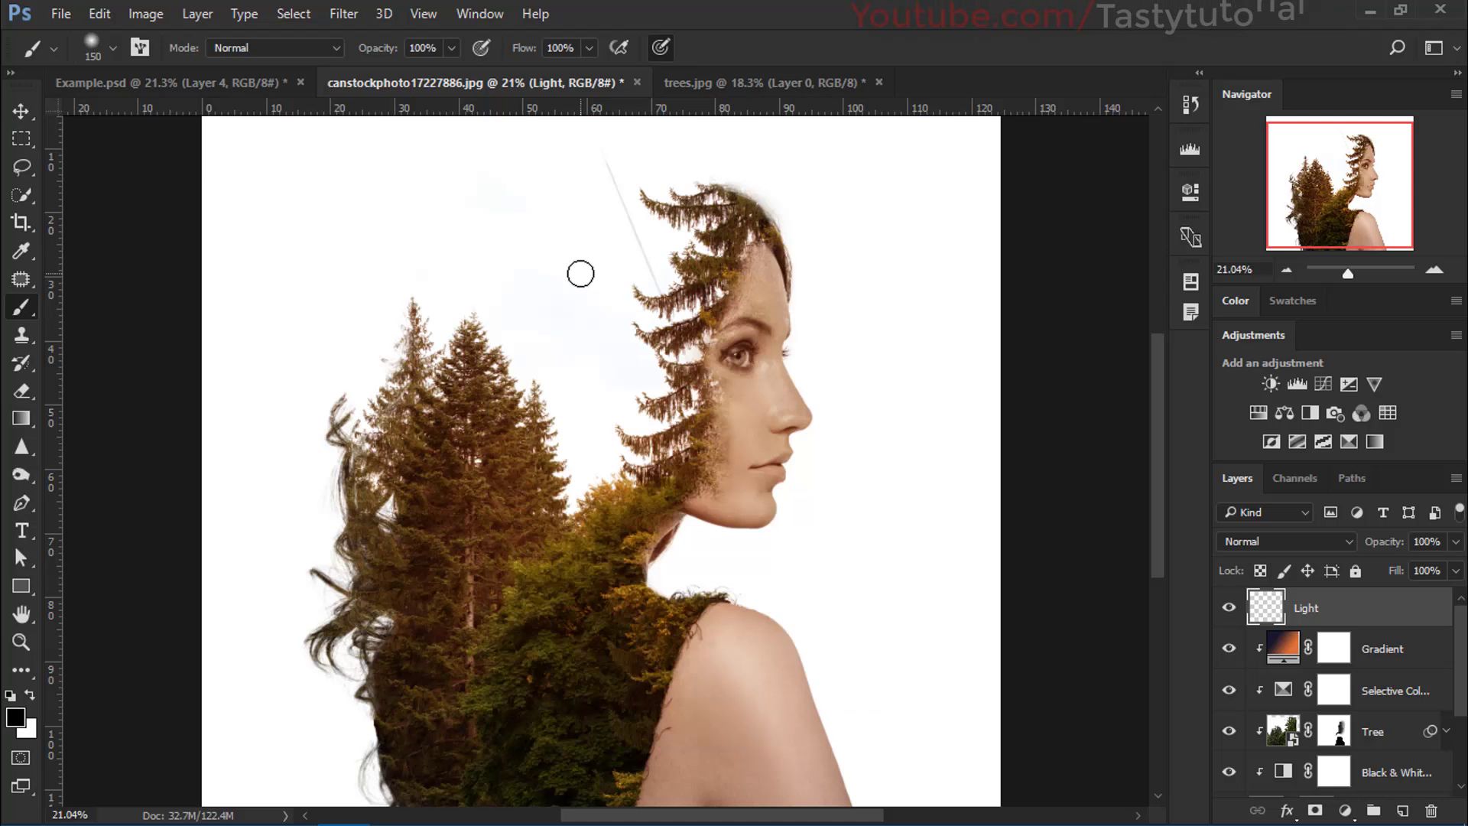
pyautogui.press(']')
pyautogui.press(']')
pyautogui.press(']')
pyautogui.press(']')
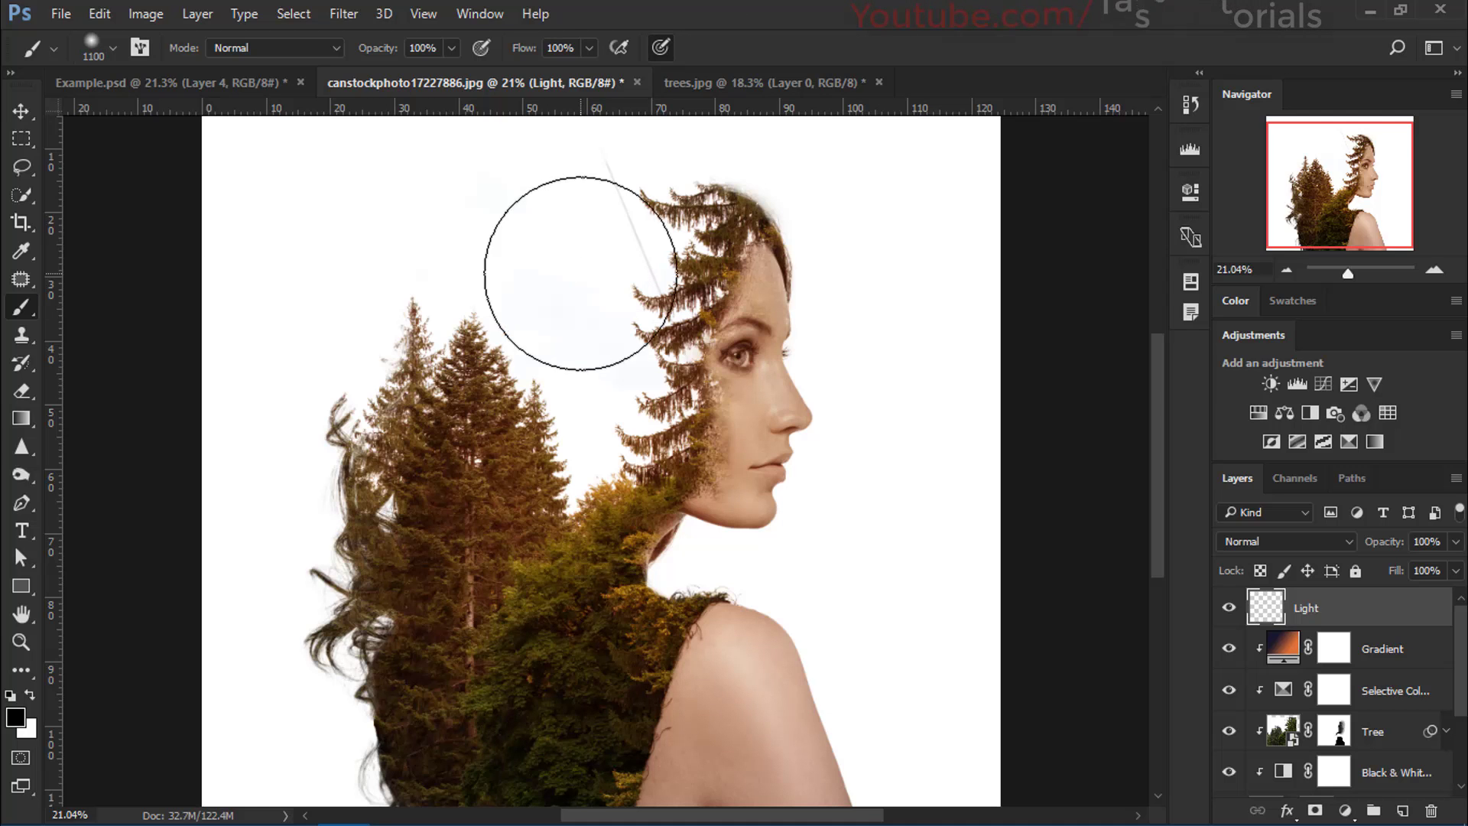
# Step: Set the foreground color to orange ffae00 and paint a large soft spot on the Light layer between the trees and the face
pyautogui.click(15, 716)
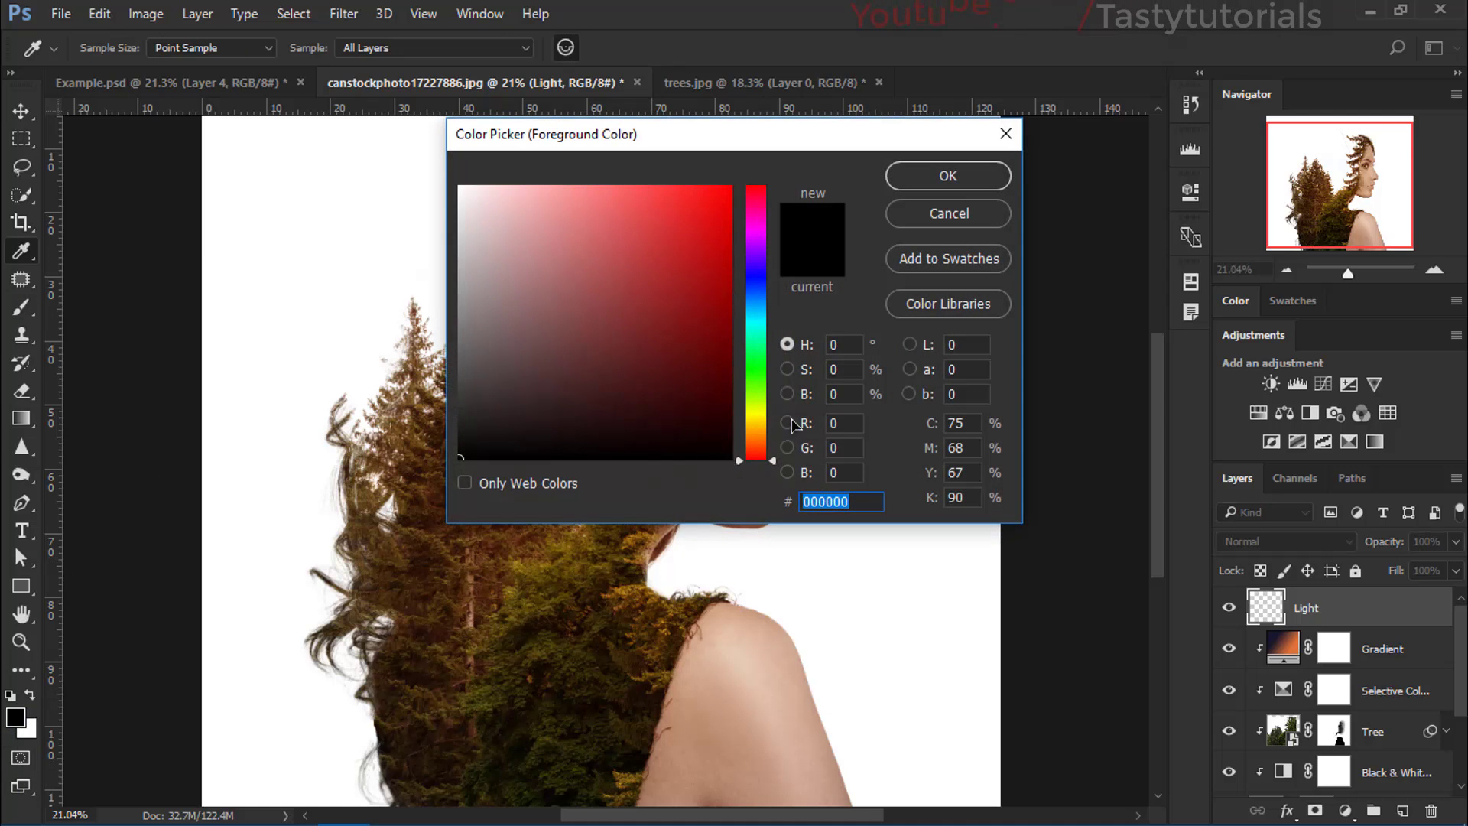
pyautogui.moveTo(768, 457); pyautogui.dragTo(770, 433)
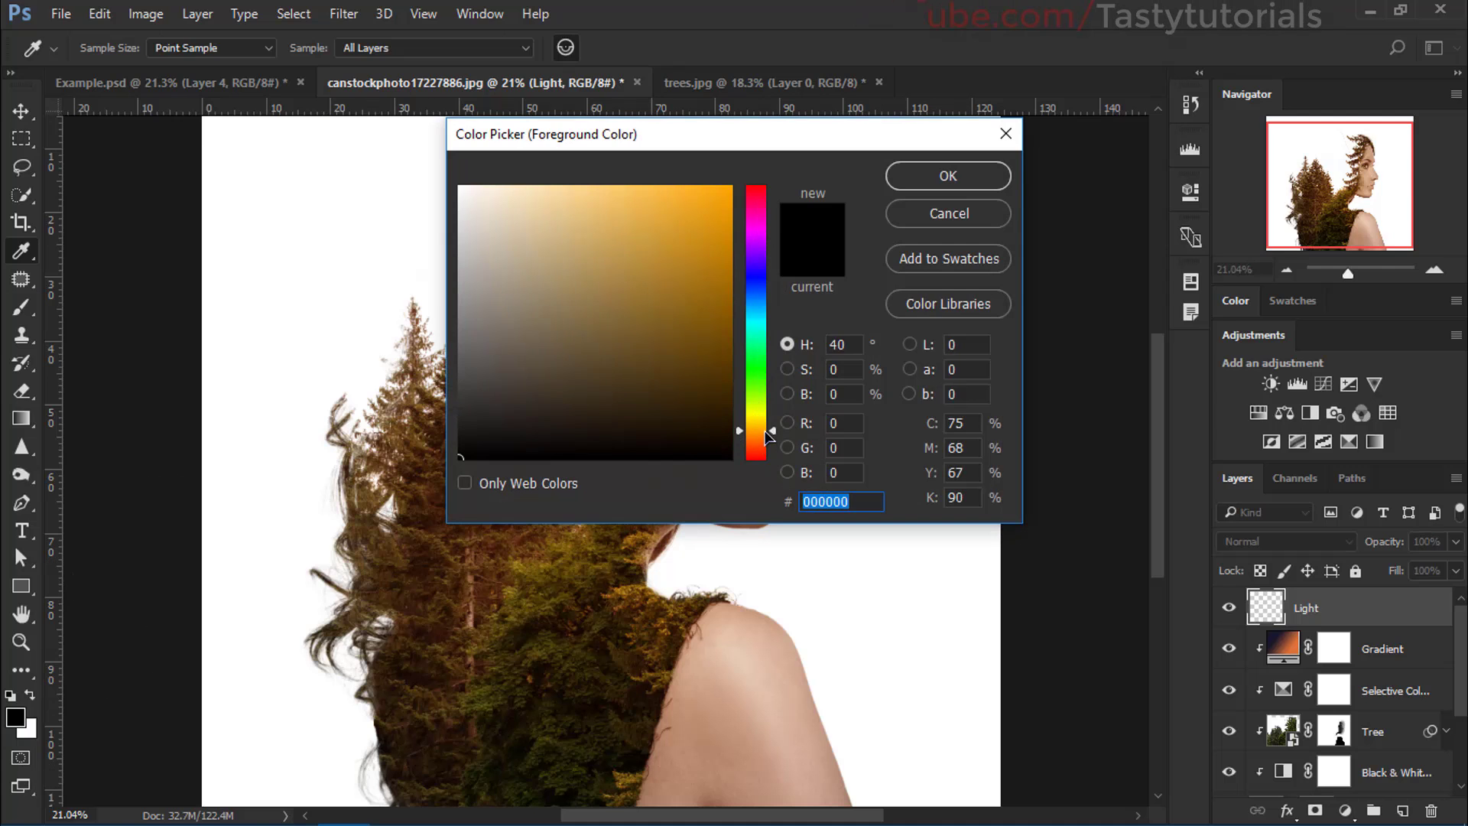
pyautogui.moveTo(595, 244); pyautogui.dragTo(732, 185)
pyautogui.press('Return')
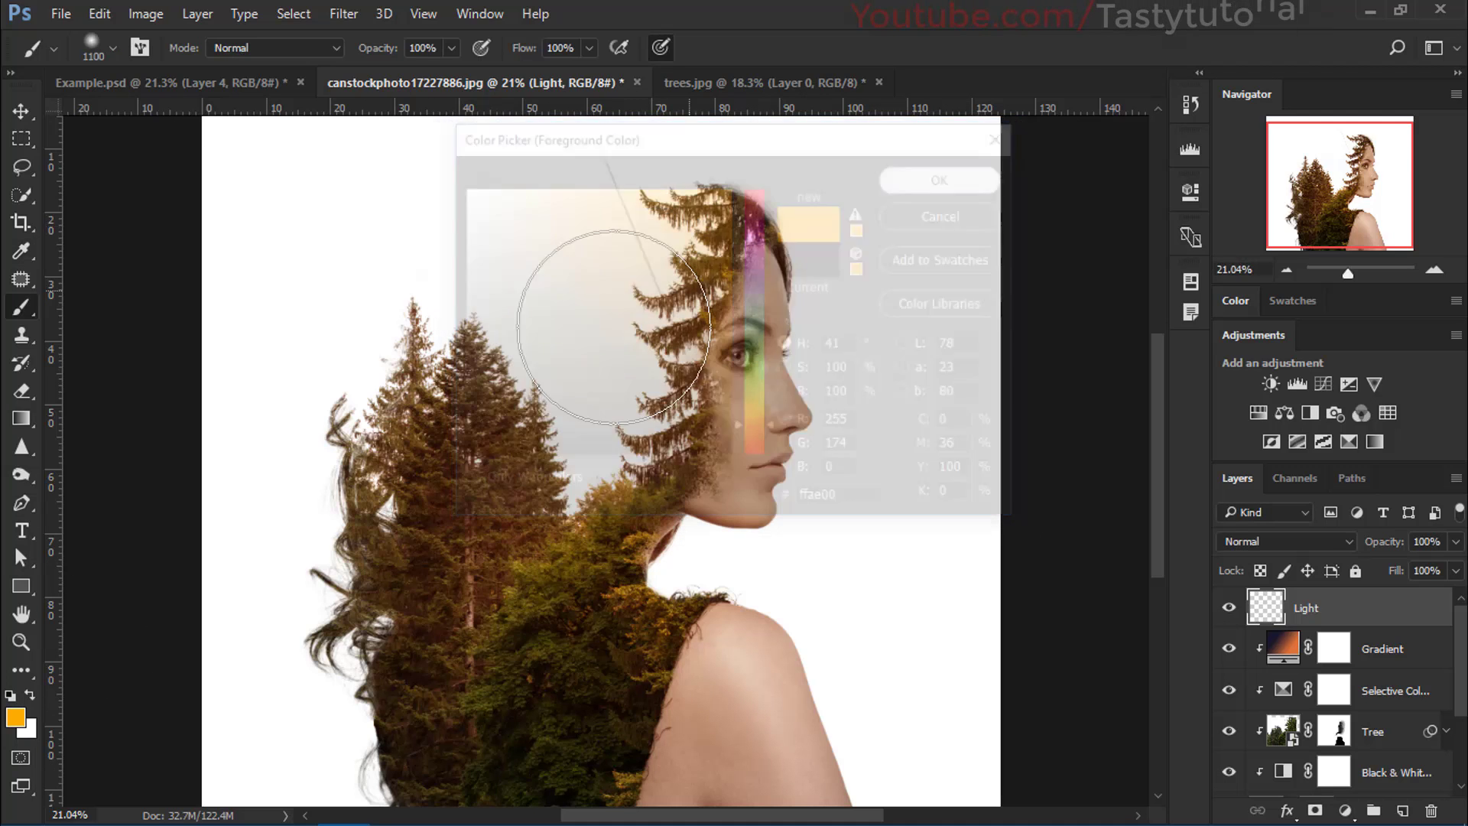
pyautogui.click(586, 414)
pyautogui.click(586, 419)
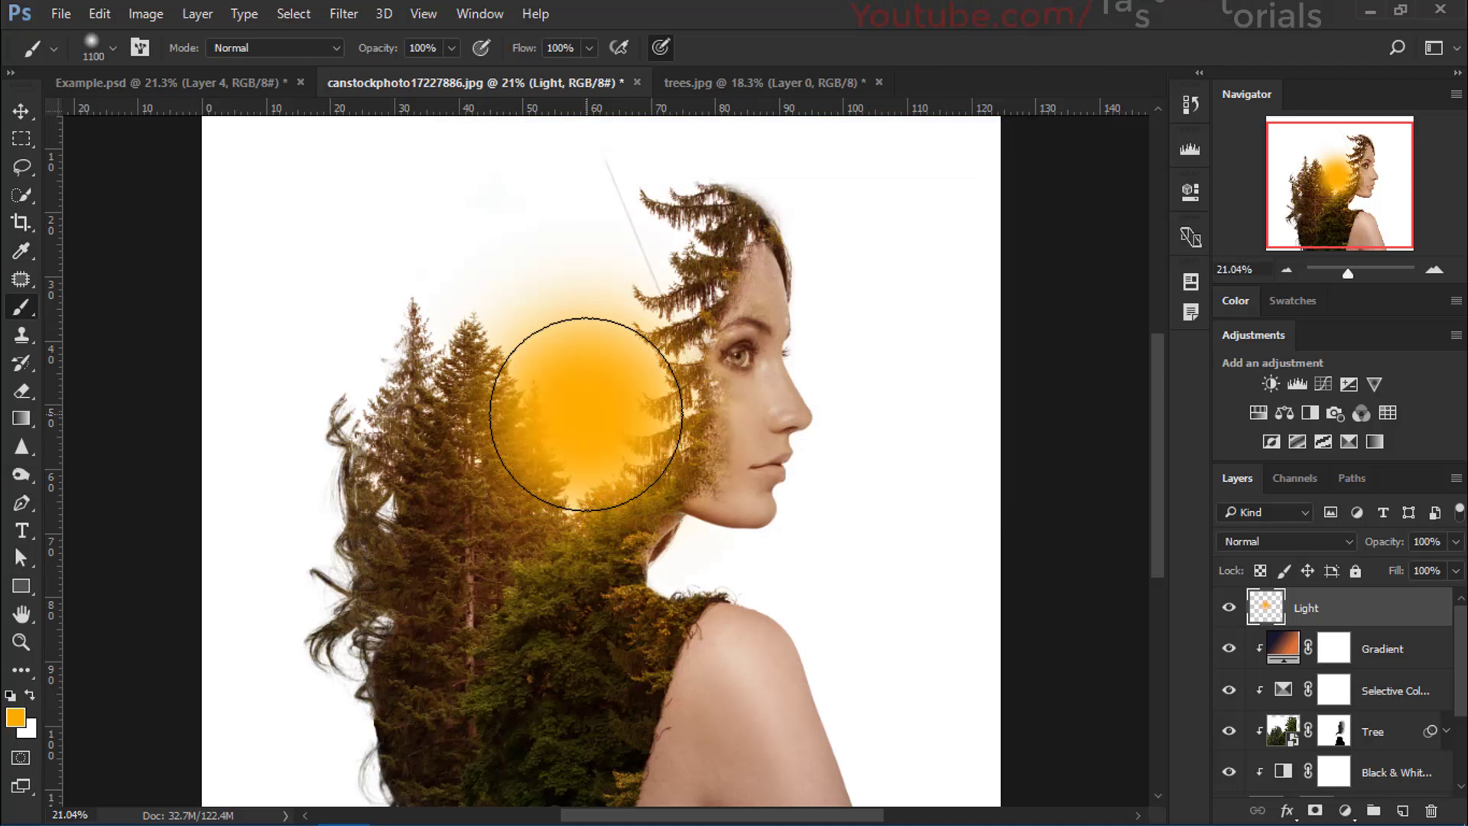
# Step: Change the foreground color to red-orange ff4e00 and paint a smaller 400 px spot in the center of the orange glow
pyautogui.click(16, 716)
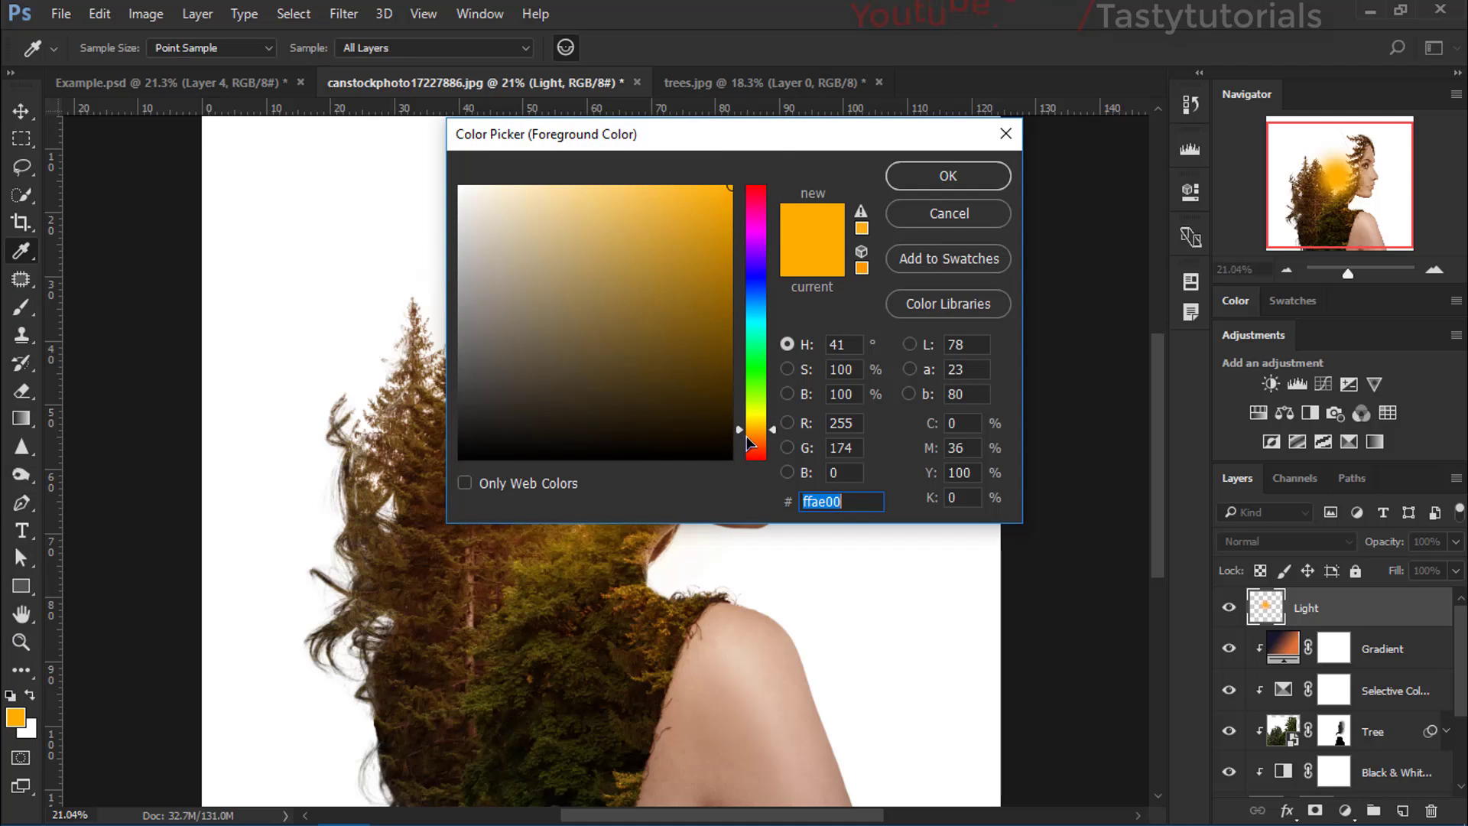
pyautogui.moveTo(746, 436); pyautogui.dragTo(760, 452)
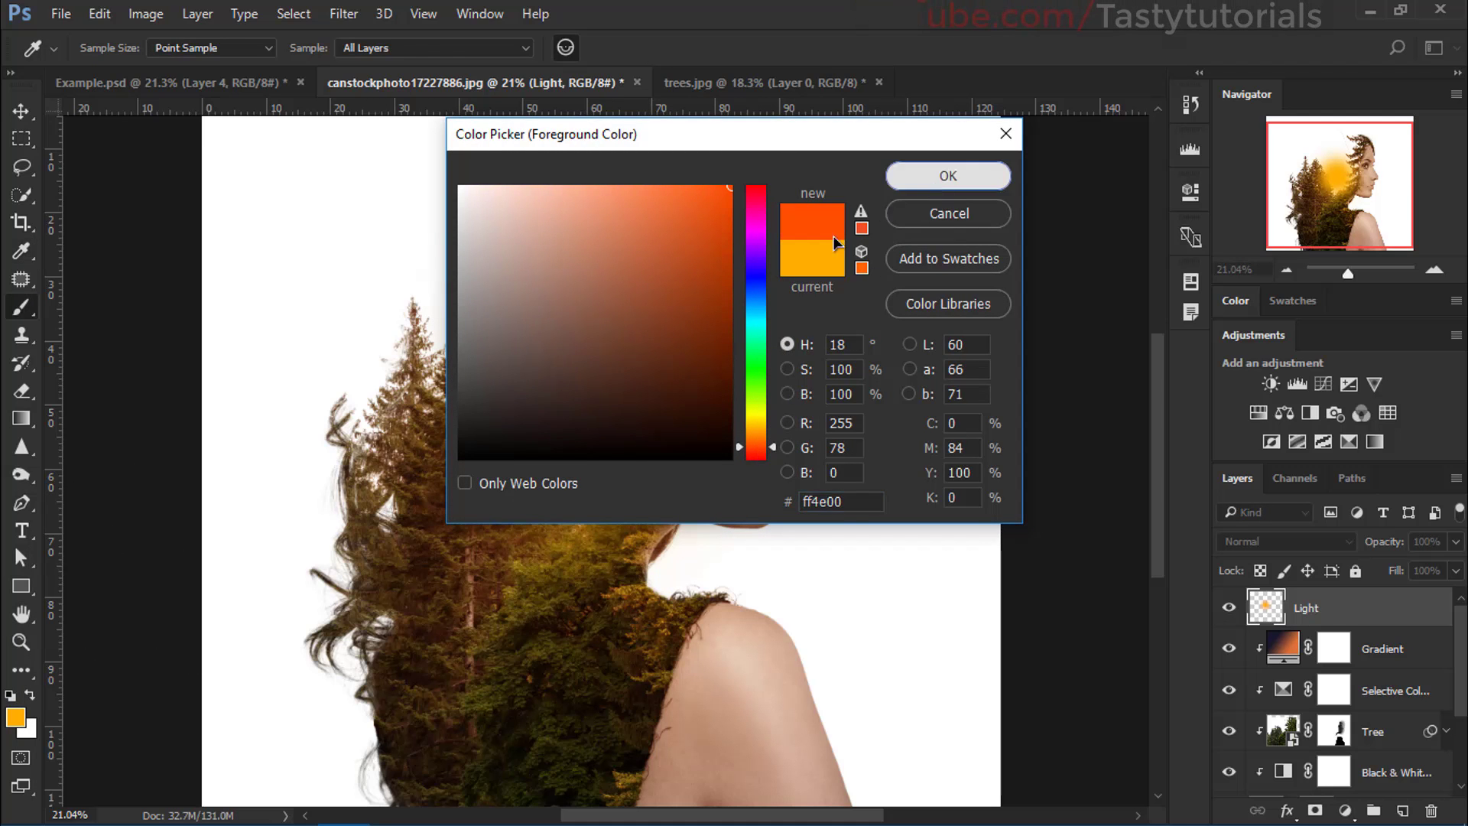
pyautogui.click(948, 176)
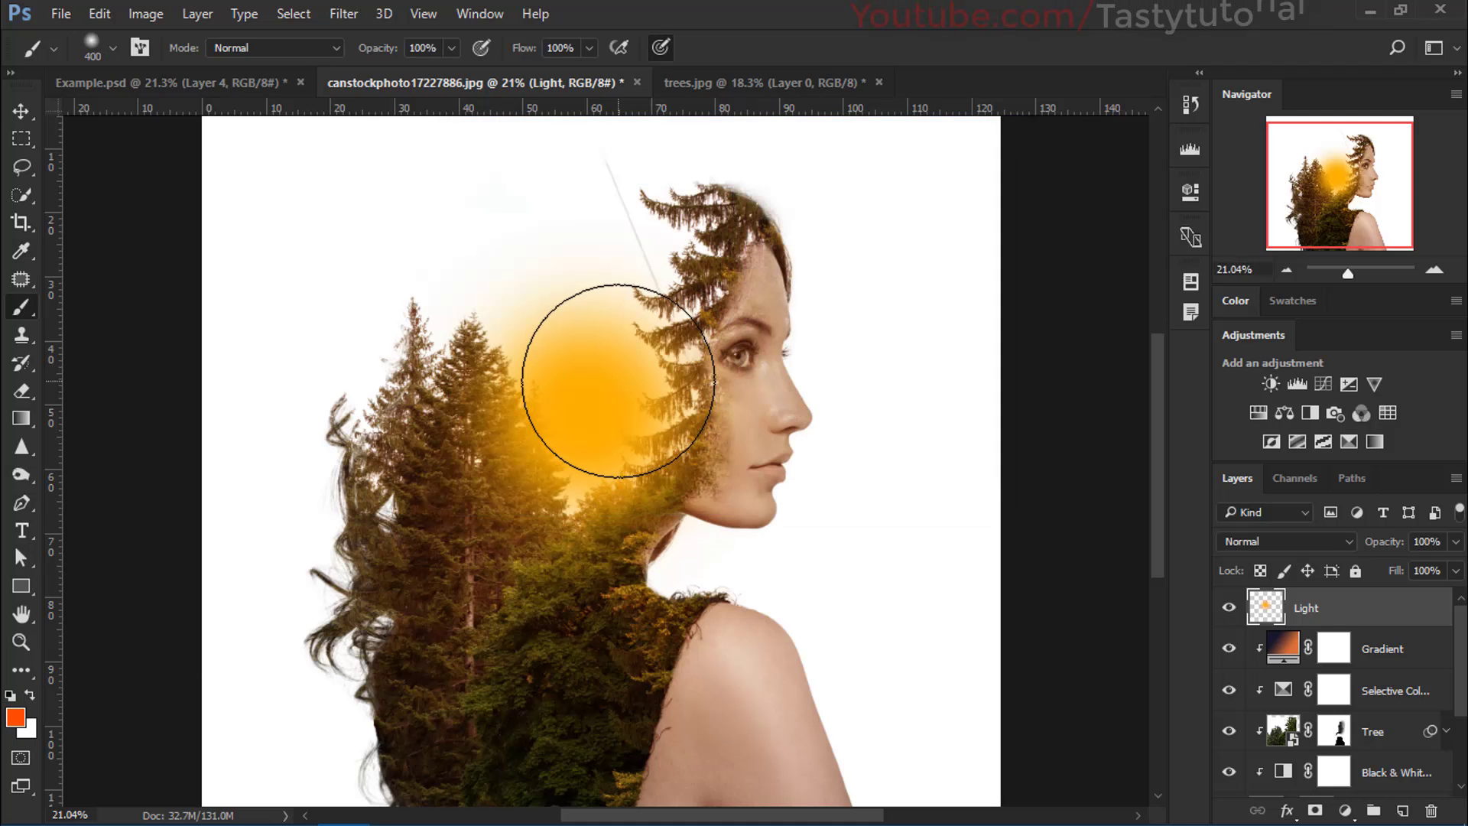
pyautogui.press('[')
pyautogui.press('[')
pyautogui.press('[')
pyautogui.press('[')
pyautogui.press('[')
pyautogui.click(588, 402)
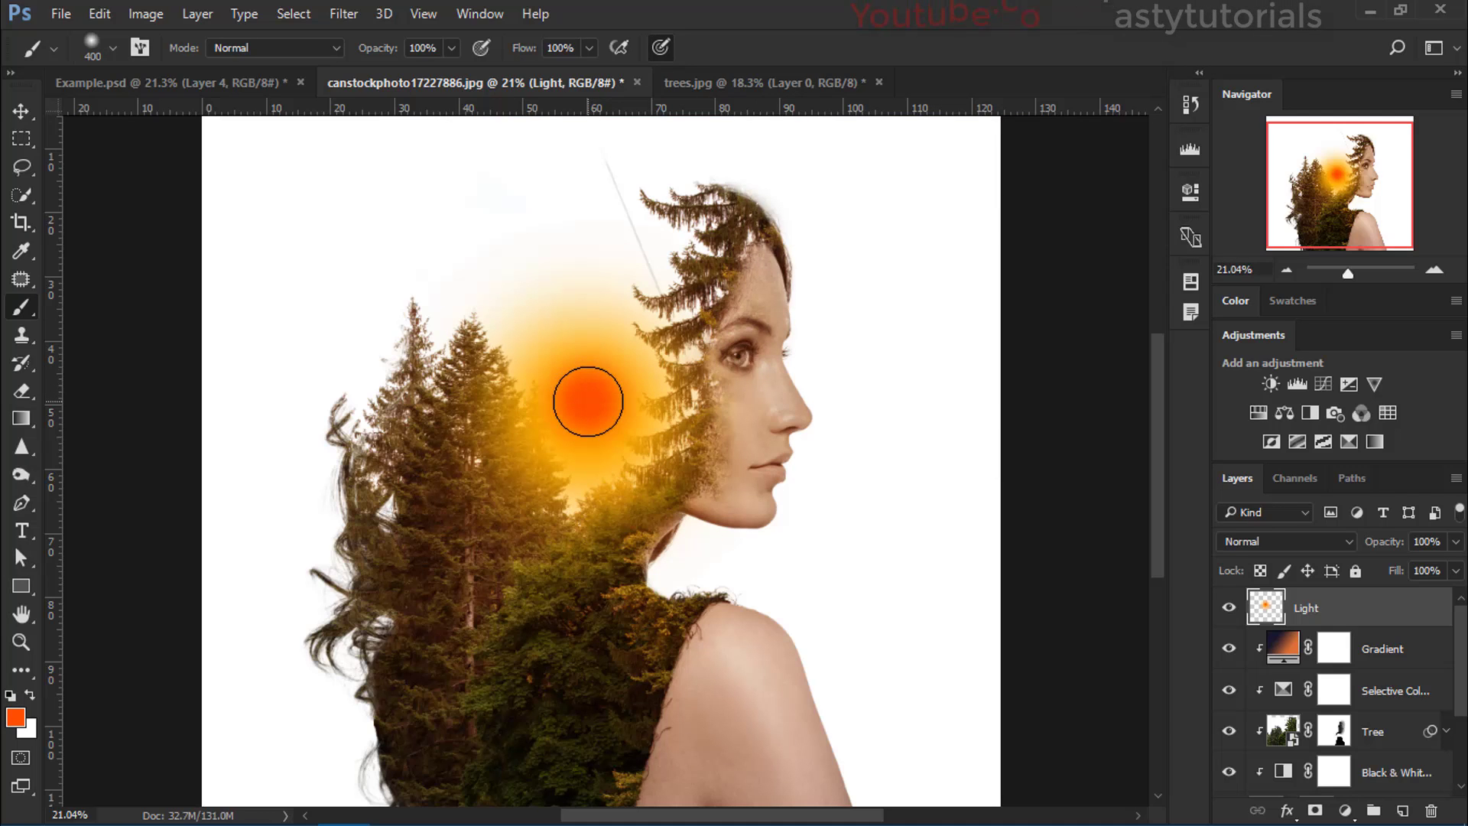
# Step: Compare the Lighten and Screen blending modes on the Light layer and set it to Screen
pyautogui.click(1247, 547)
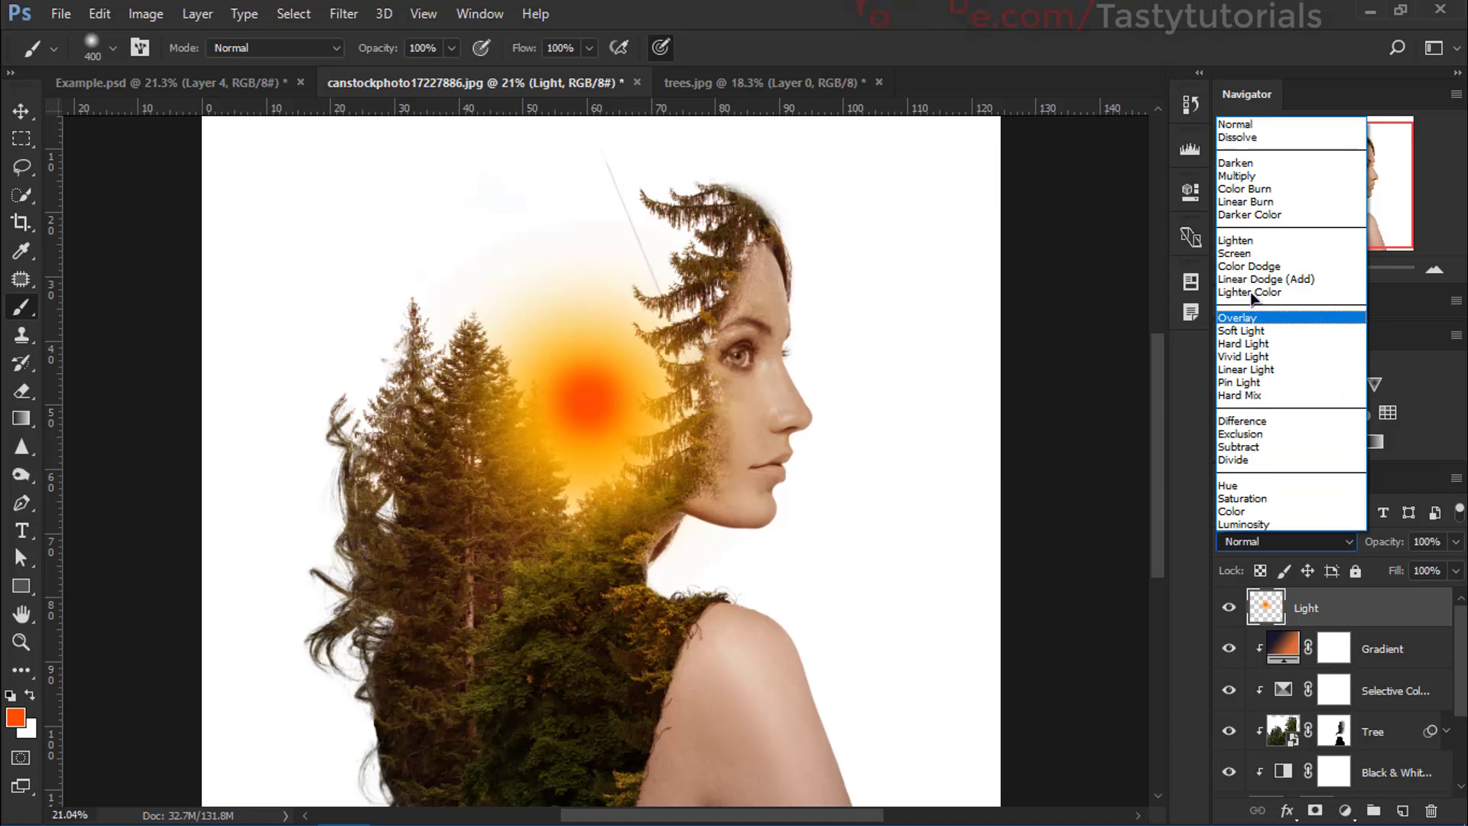
pyautogui.click(1256, 245)
pyautogui.scroll(-1, 1257, 547)
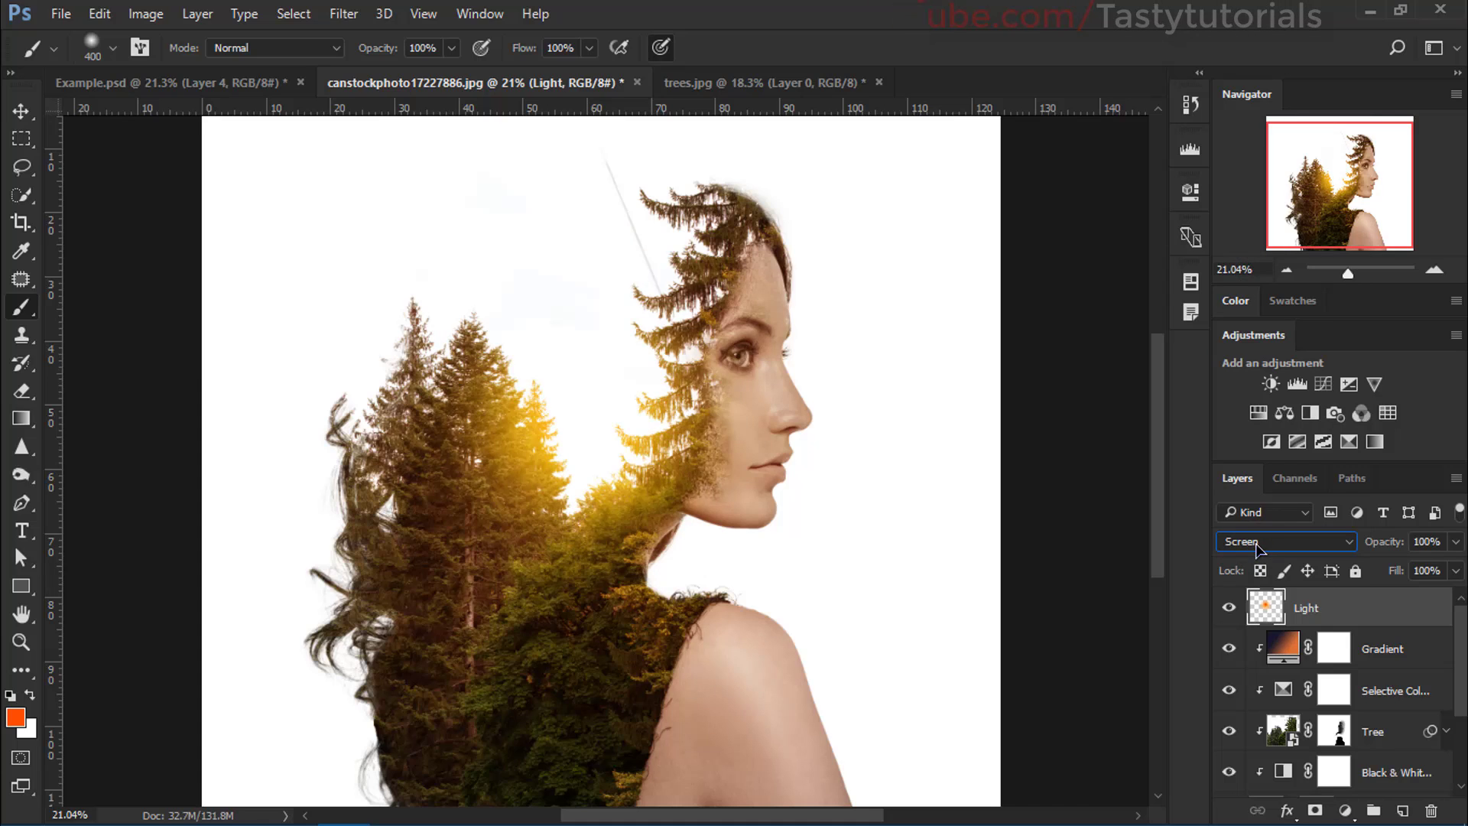
pyautogui.scroll(1, 1257, 547)
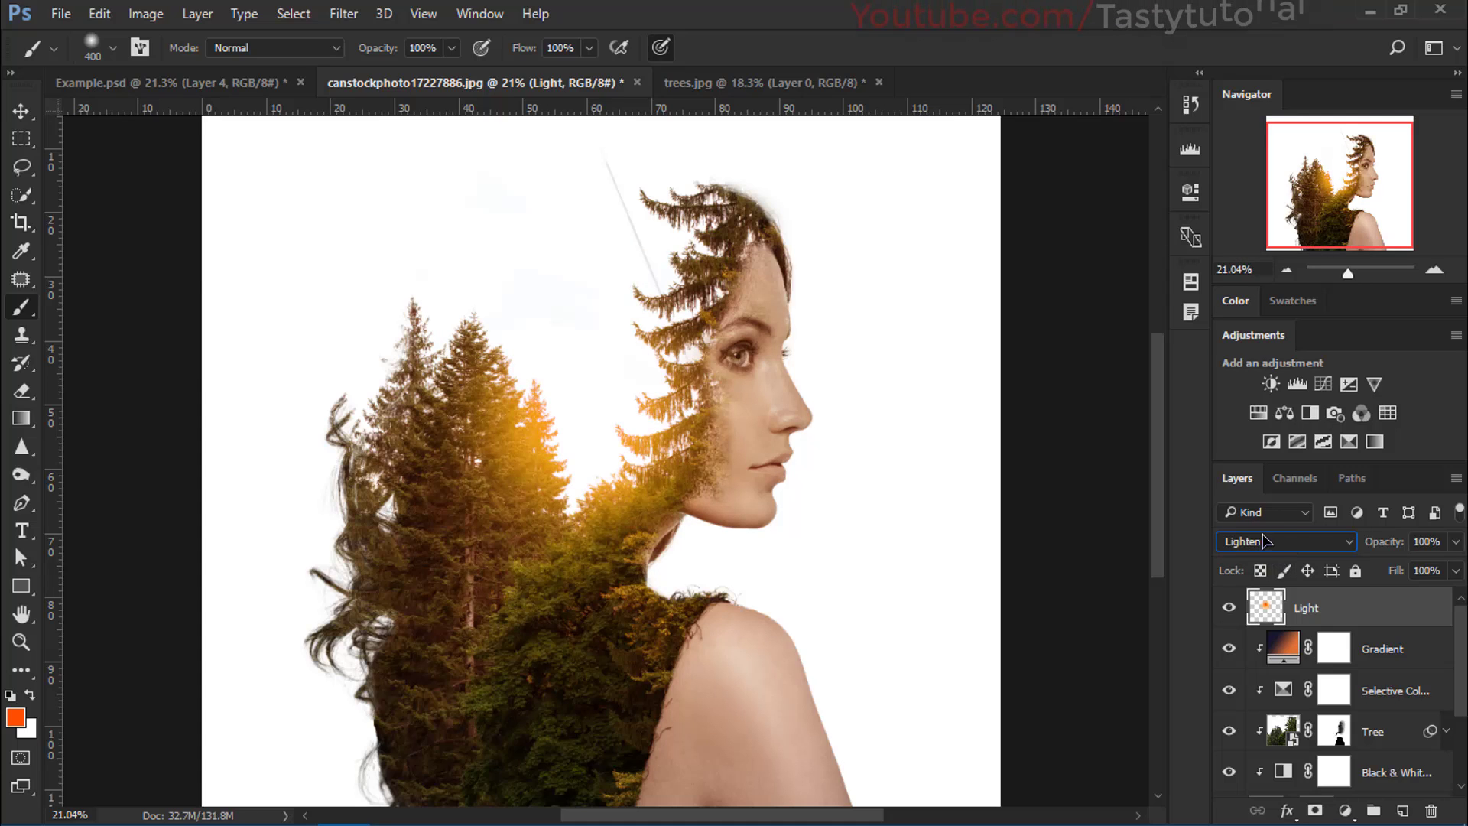
pyautogui.scroll(-1, 1281, 543)
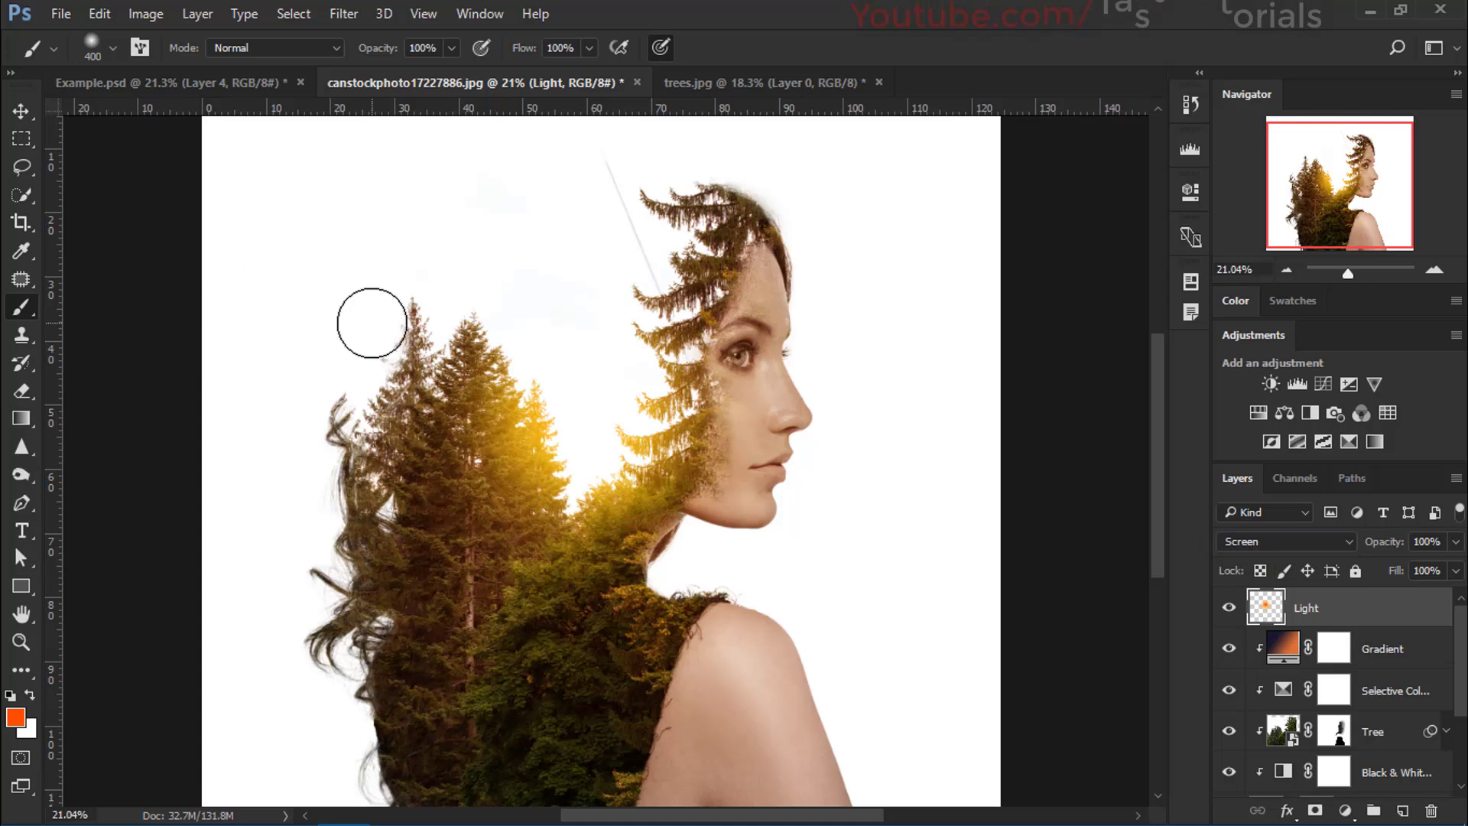
# Step: Enlarge the glow on the Light layer and move it up over the tops of the tall trees
pyautogui.hotkey('ctrl', 't')
pyautogui.moveTo(788, 612); pyautogui.dragTo(930, 757)
pyautogui.moveTo(685, 531); pyautogui.dragTo(643, 420)
pyautogui.scroll(-1, 645, 446)
pyautogui.moveTo(844, 652); pyautogui.dragTo(808, 616)
pyautogui.press('b')
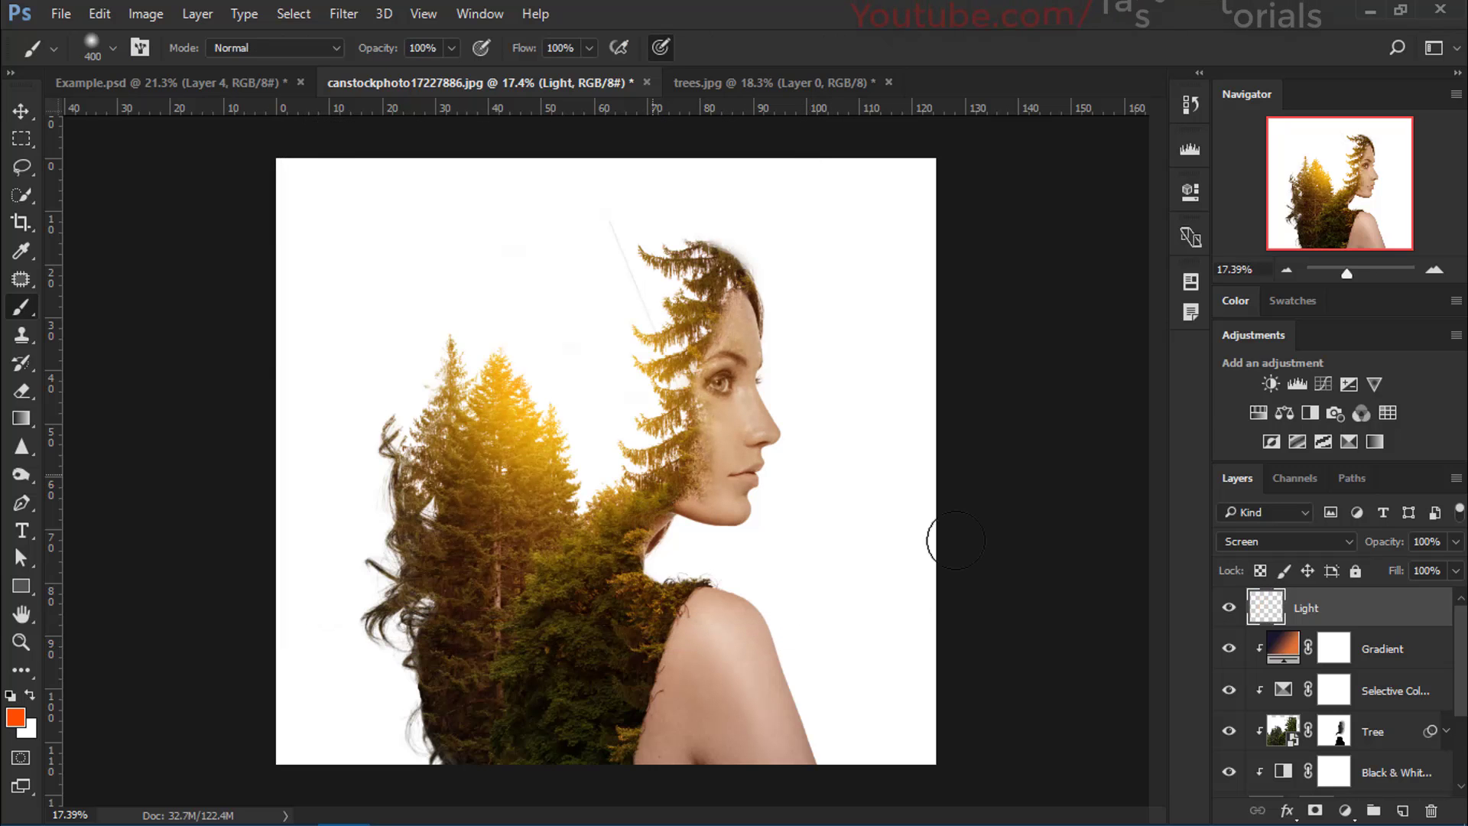
# Step: Clip the Light layer to the layers below it
pyautogui.keyDown('alt'); pyautogui.click(1298, 621); pyautogui.keyUp('alt')
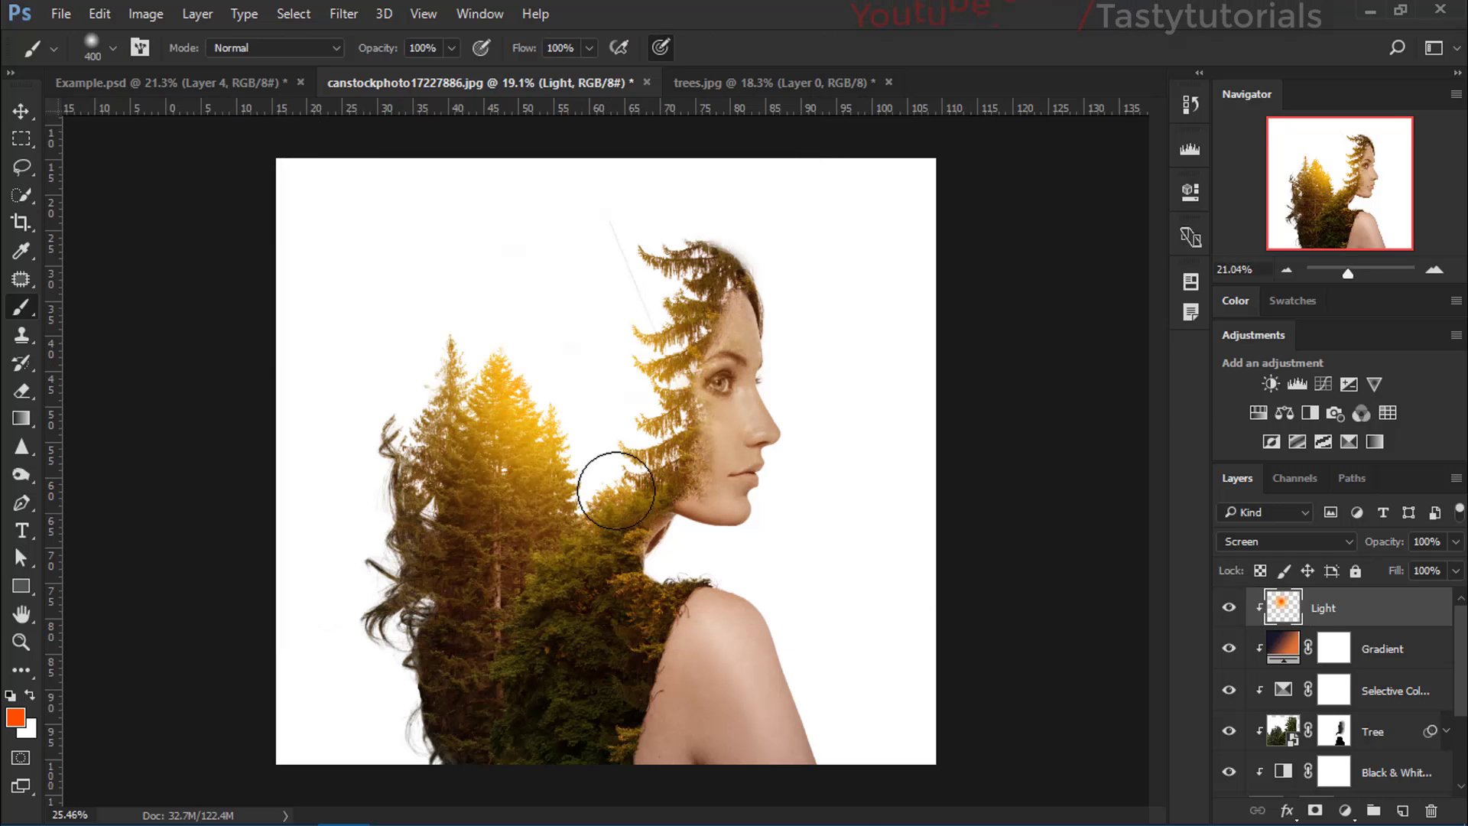
pyautogui.scroll(2, 619, 496)
pyautogui.press('v')
pyautogui.scroll(-1, 619, 496)
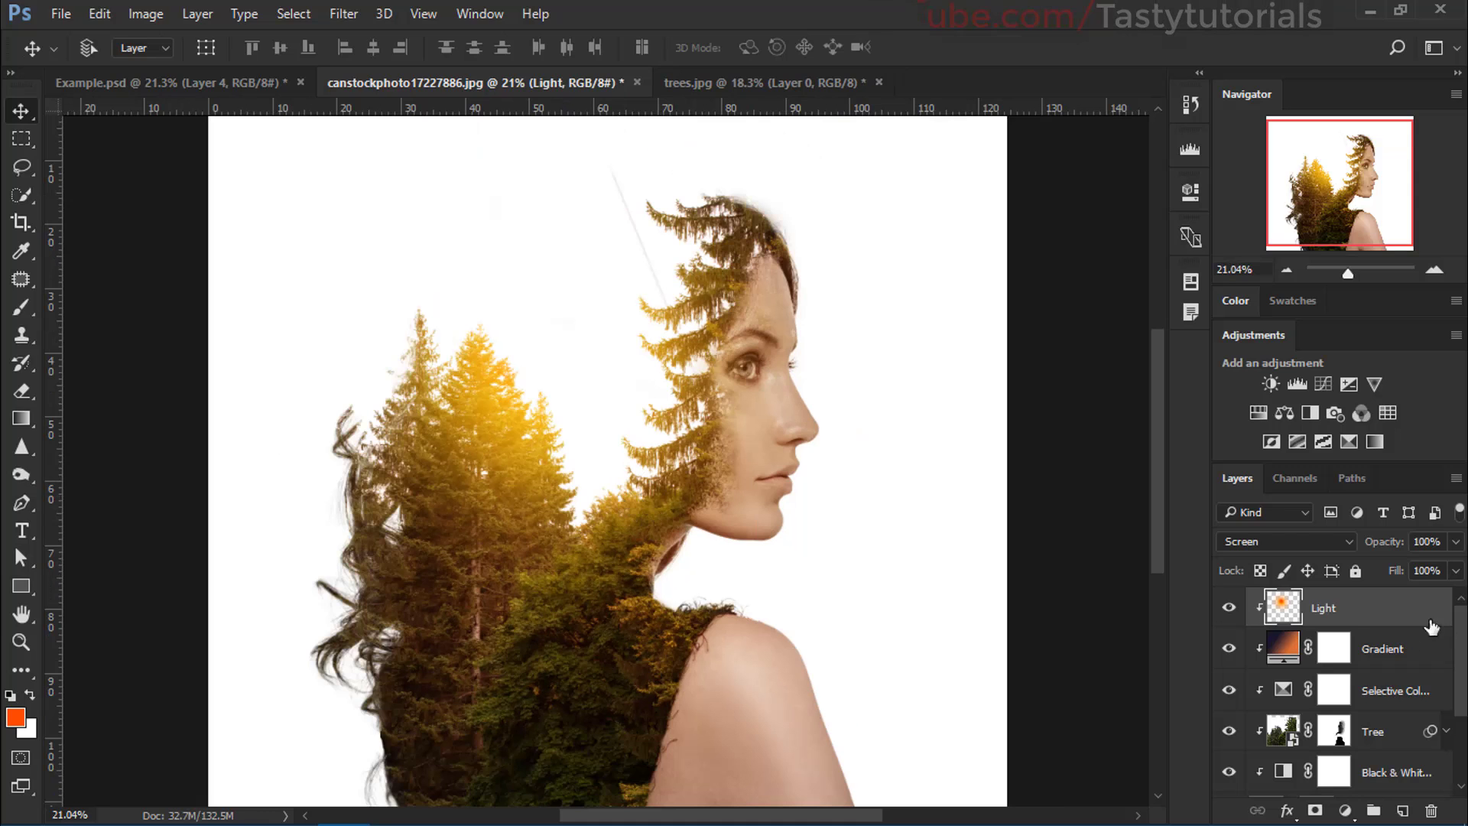
# Step: Add a Hue/Saturation adjustment above the Light layer, clip it to the layers below and set its saturation to +3
pyautogui.click(1259, 415)
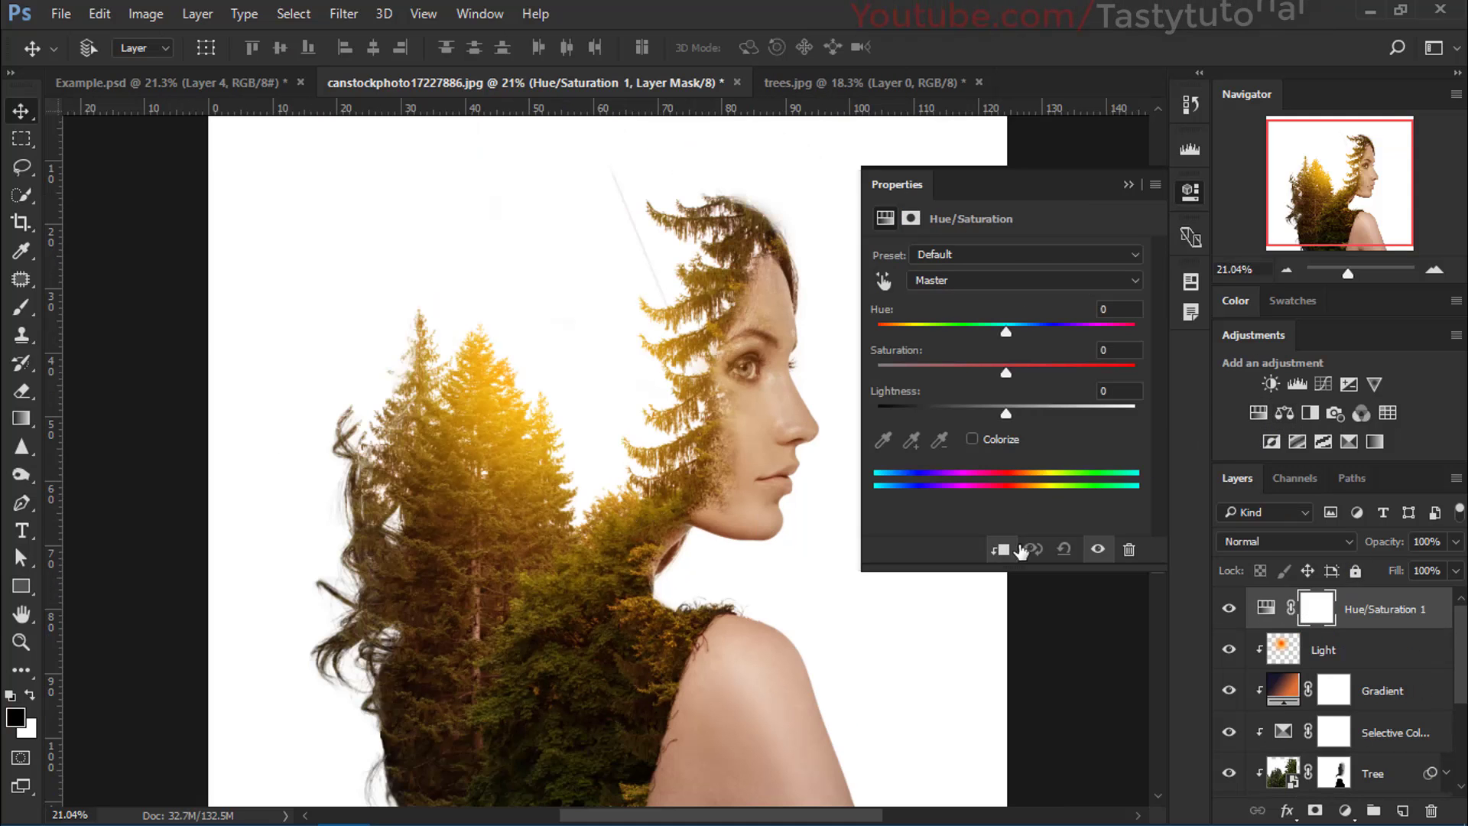
pyautogui.click(1000, 549)
pyautogui.moveTo(1032, 380); pyautogui.dragTo(1074, 383)
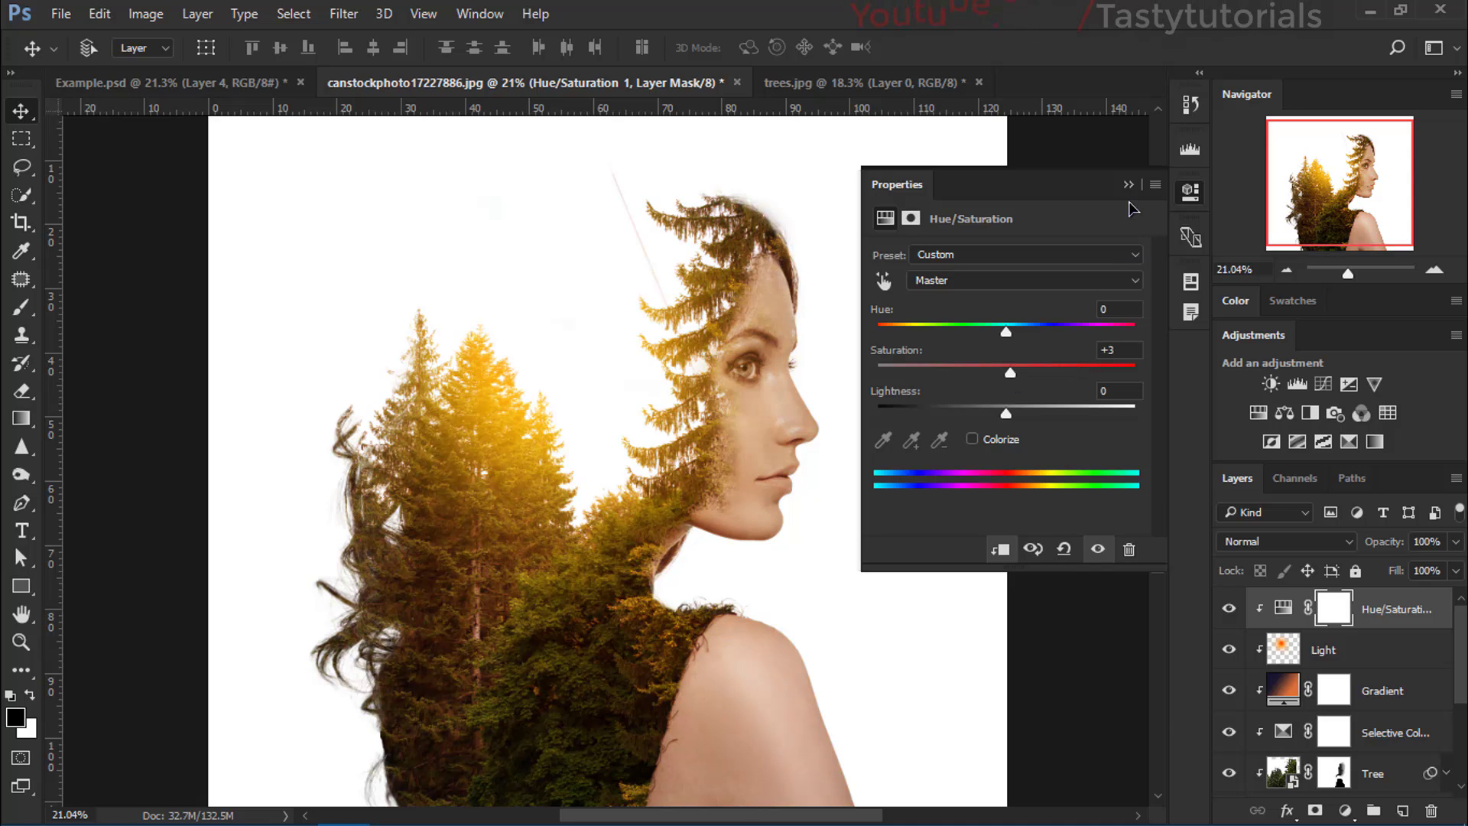
pyautogui.click(1128, 184)
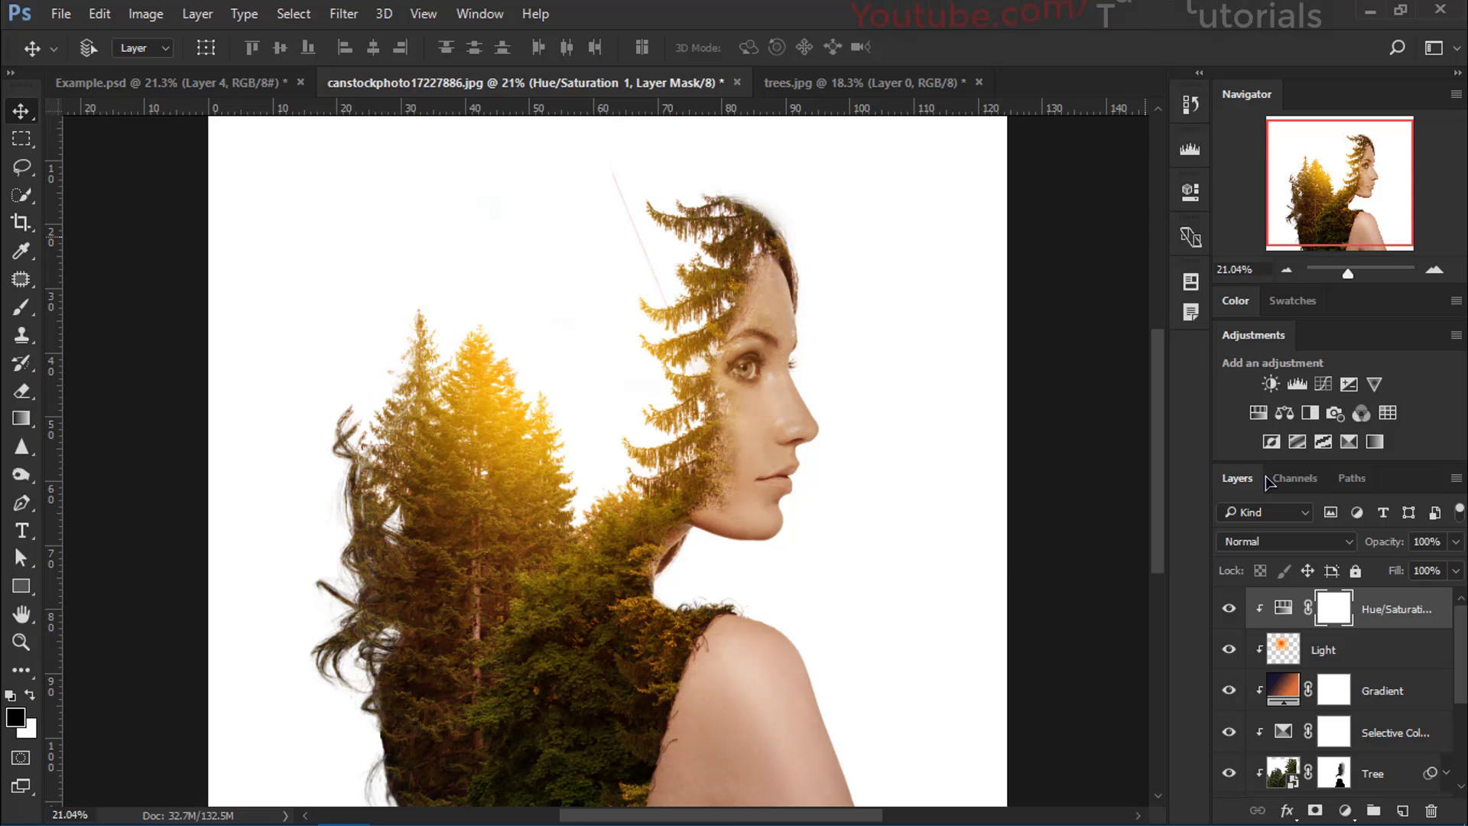
# Step: Unclip the Light layer, clip the Hue/Saturation adjustment to it alone, and set hue to -40 and saturation to +26
pyautogui.keyDown('alt'); pyautogui.click(1284, 659); pyautogui.keyUp('alt')
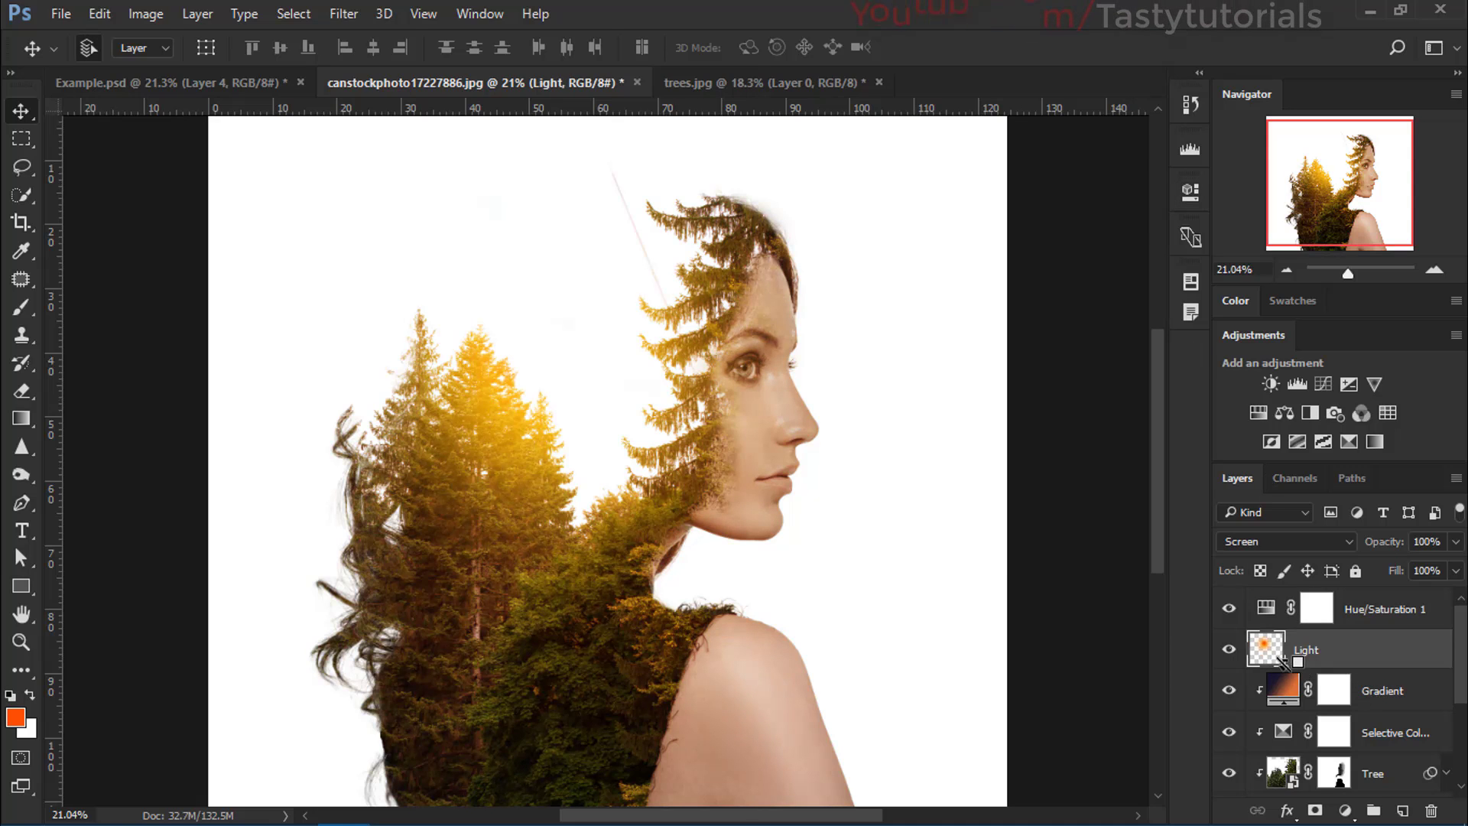
pyautogui.doubleClick(1277, 612)
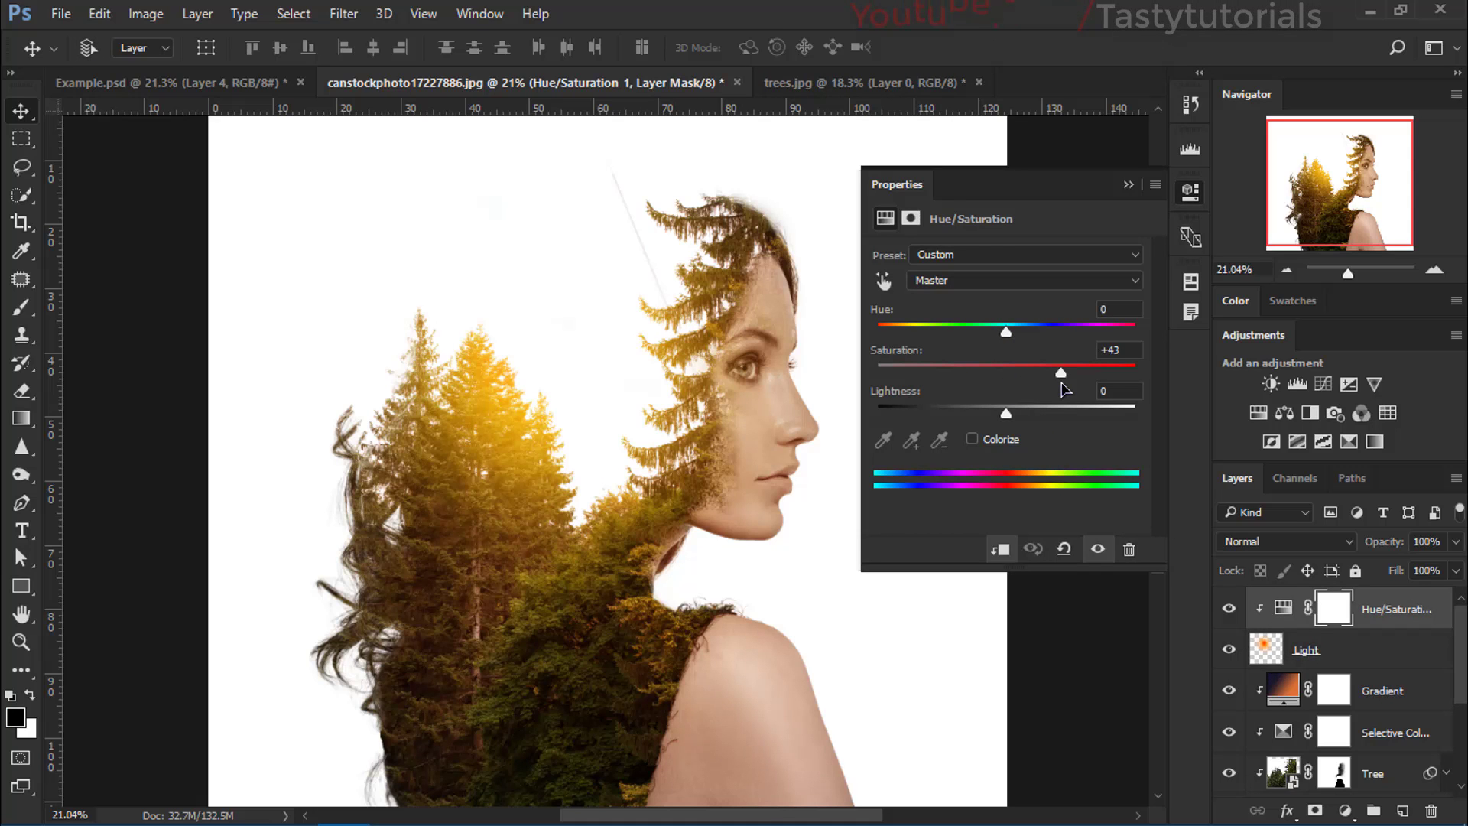
pyautogui.moveTo(1060, 372); pyautogui.dragTo(958, 360)
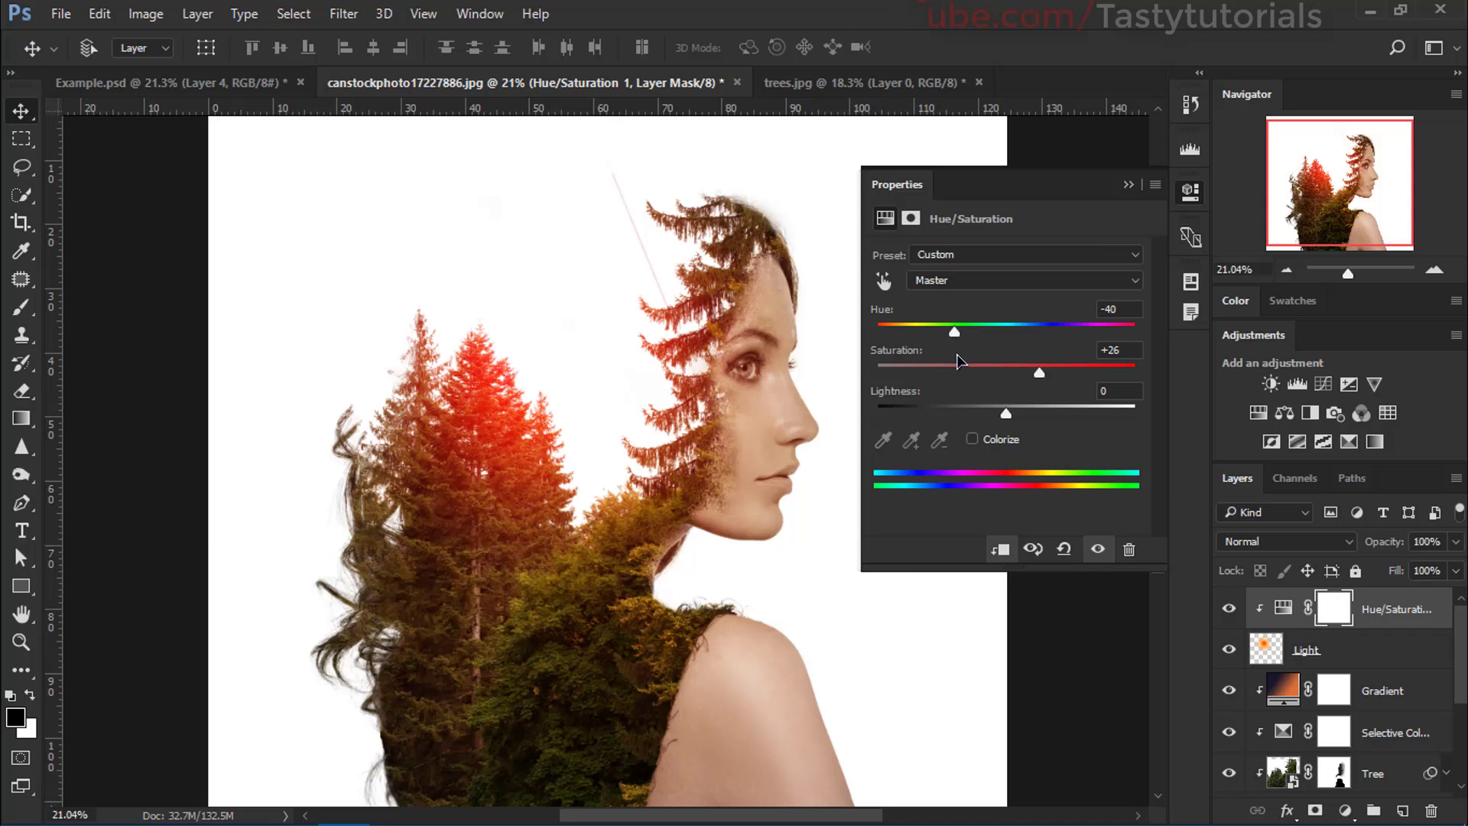
pyautogui.click(1128, 184)
pyautogui.scroll(-2, 967, 581)
pyautogui.scroll(-1, 859, 541)
pyautogui.scroll(3, 841, 535)
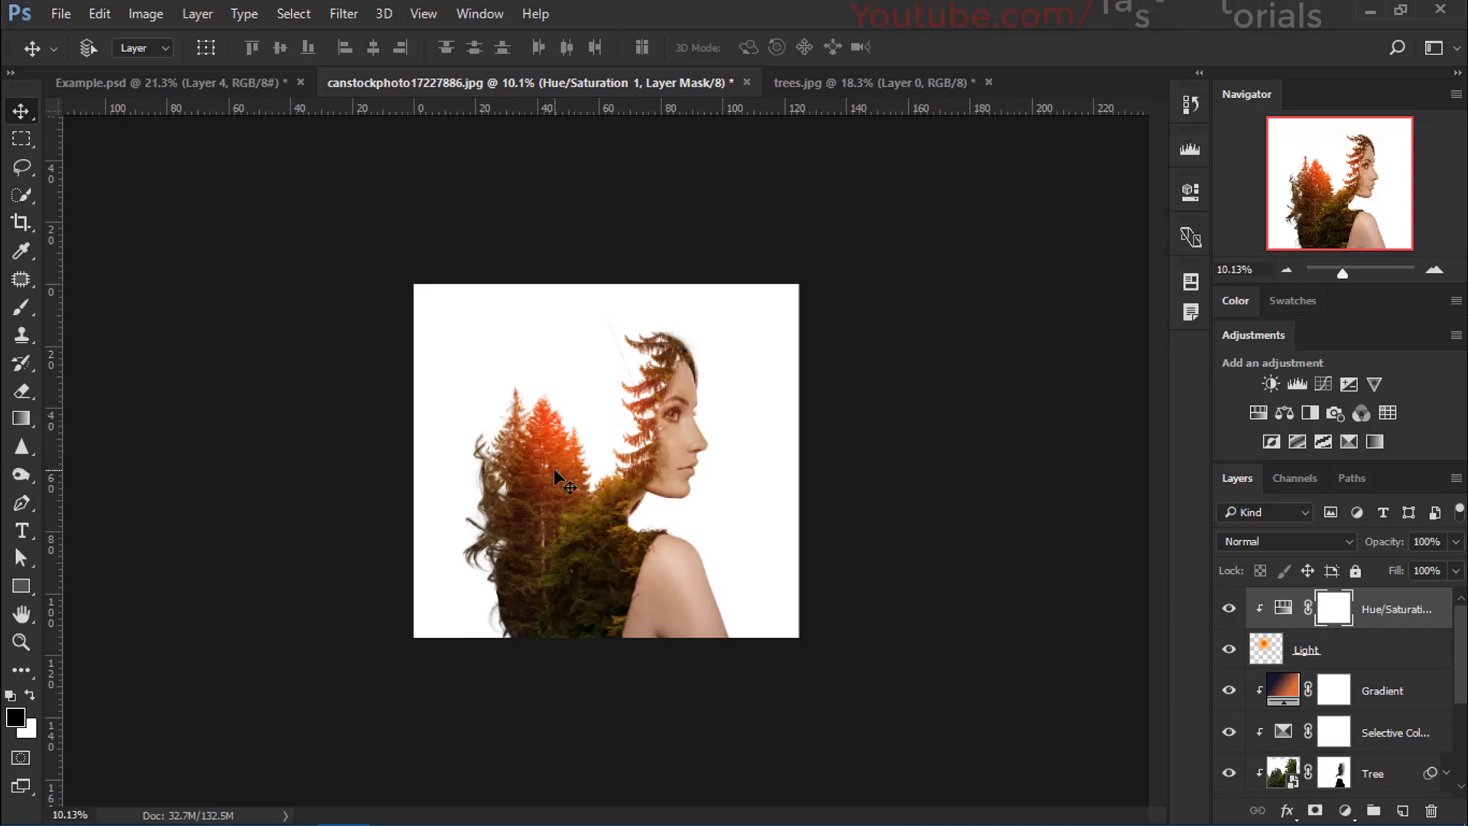
# Step: Stretch the Light layer's glow downward and nudge it slightly up over the tall trees
pyautogui.click(1292, 644)
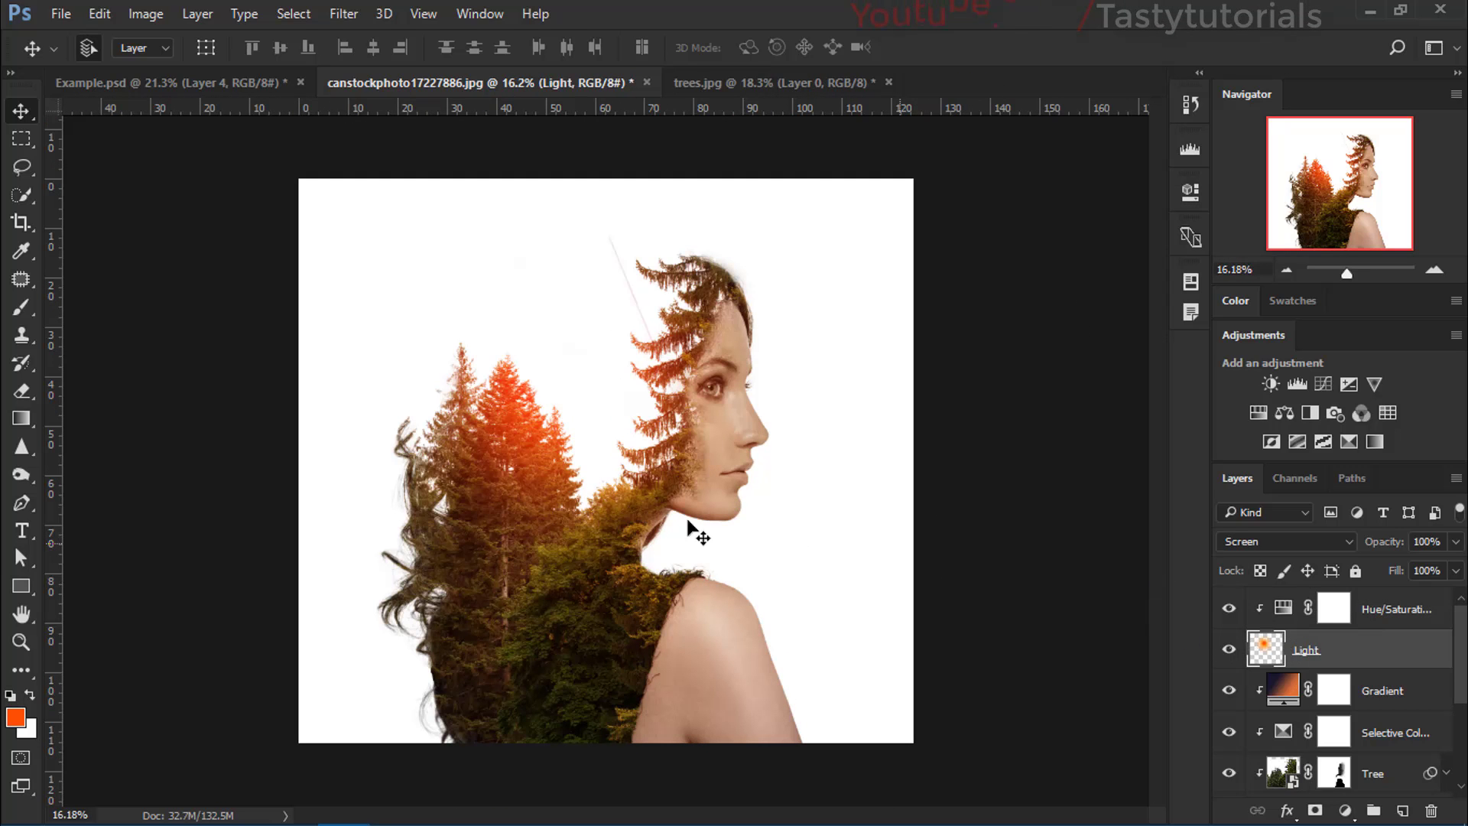
pyautogui.hotkey('ctrl', 't')
pyautogui.moveTo(564, 608); pyautogui.dragTo(553, 682)
pyautogui.press('Return')
pyautogui.moveTo(557, 515); pyautogui.dragTo(561, 498)
# Step: Narrow the Light layer's glow to about 95% of its width
pyautogui.hotkey('ctrl', 't')
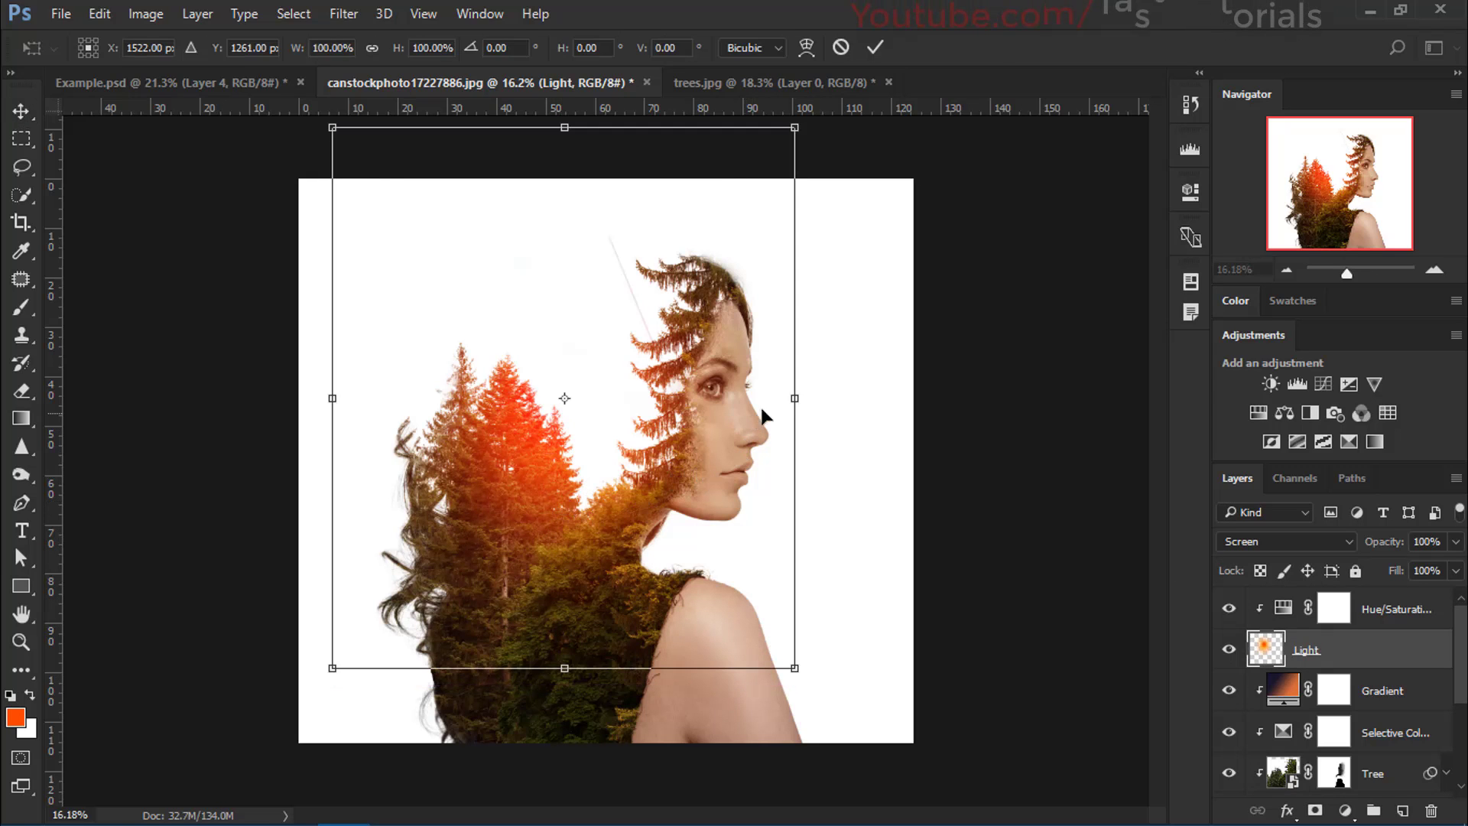
pyautogui.moveTo(794, 397); pyautogui.dragTo(772, 398)
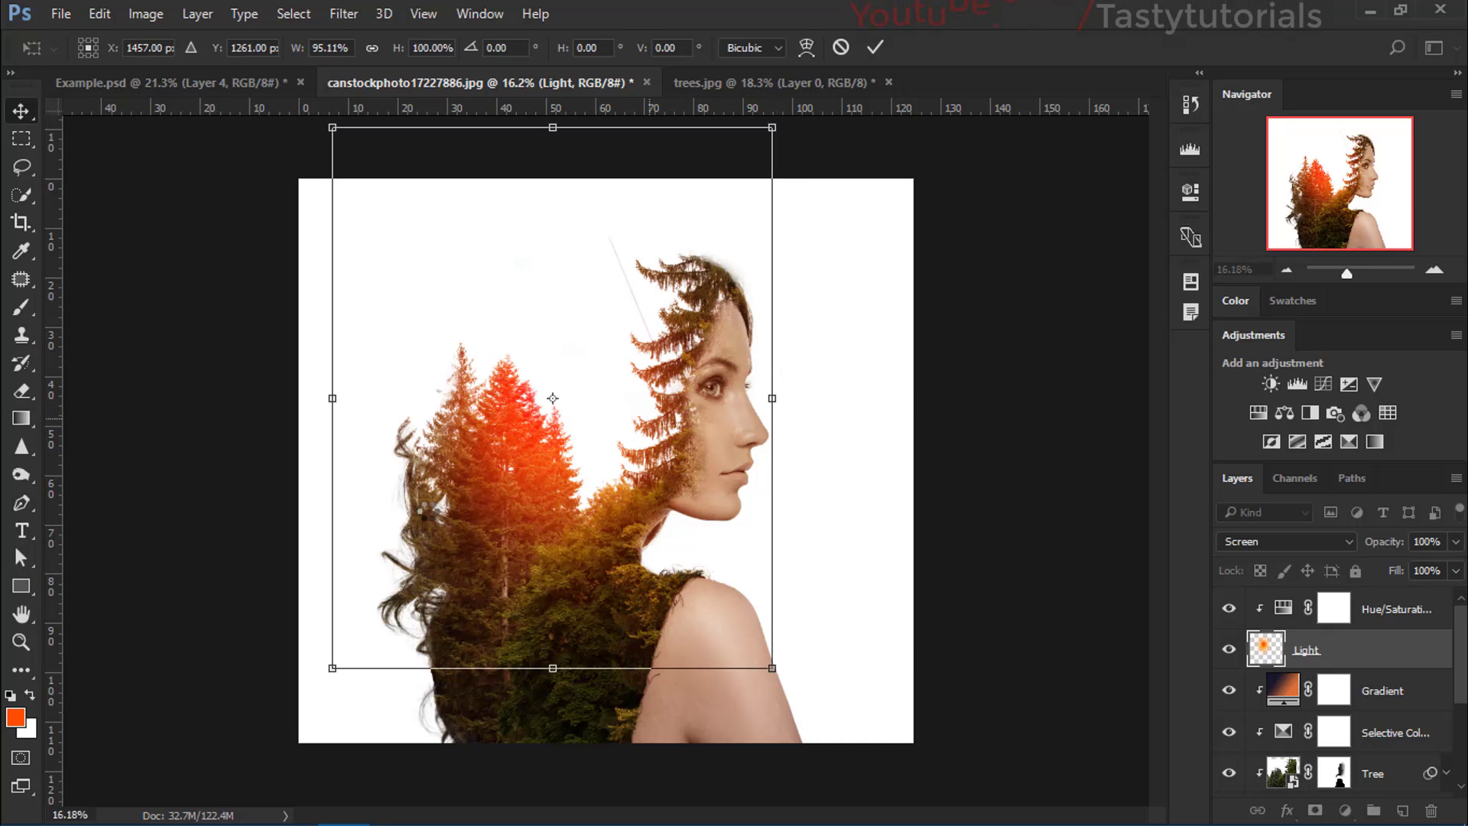
pyautogui.press('Return')
pyautogui.scroll(1, 530, 496)
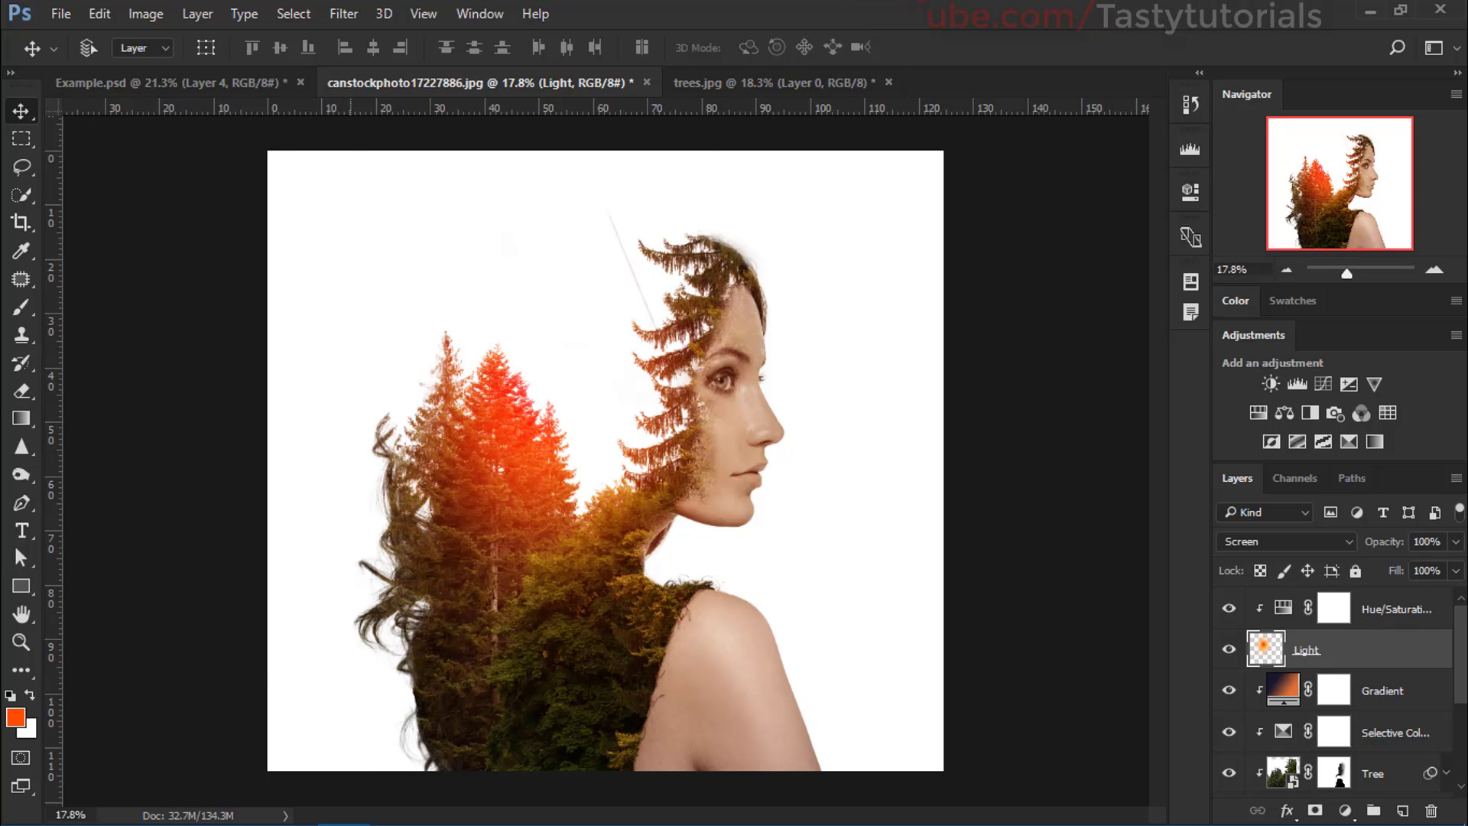
pyautogui.click(291, 814)
pyautogui.click(252, 341)
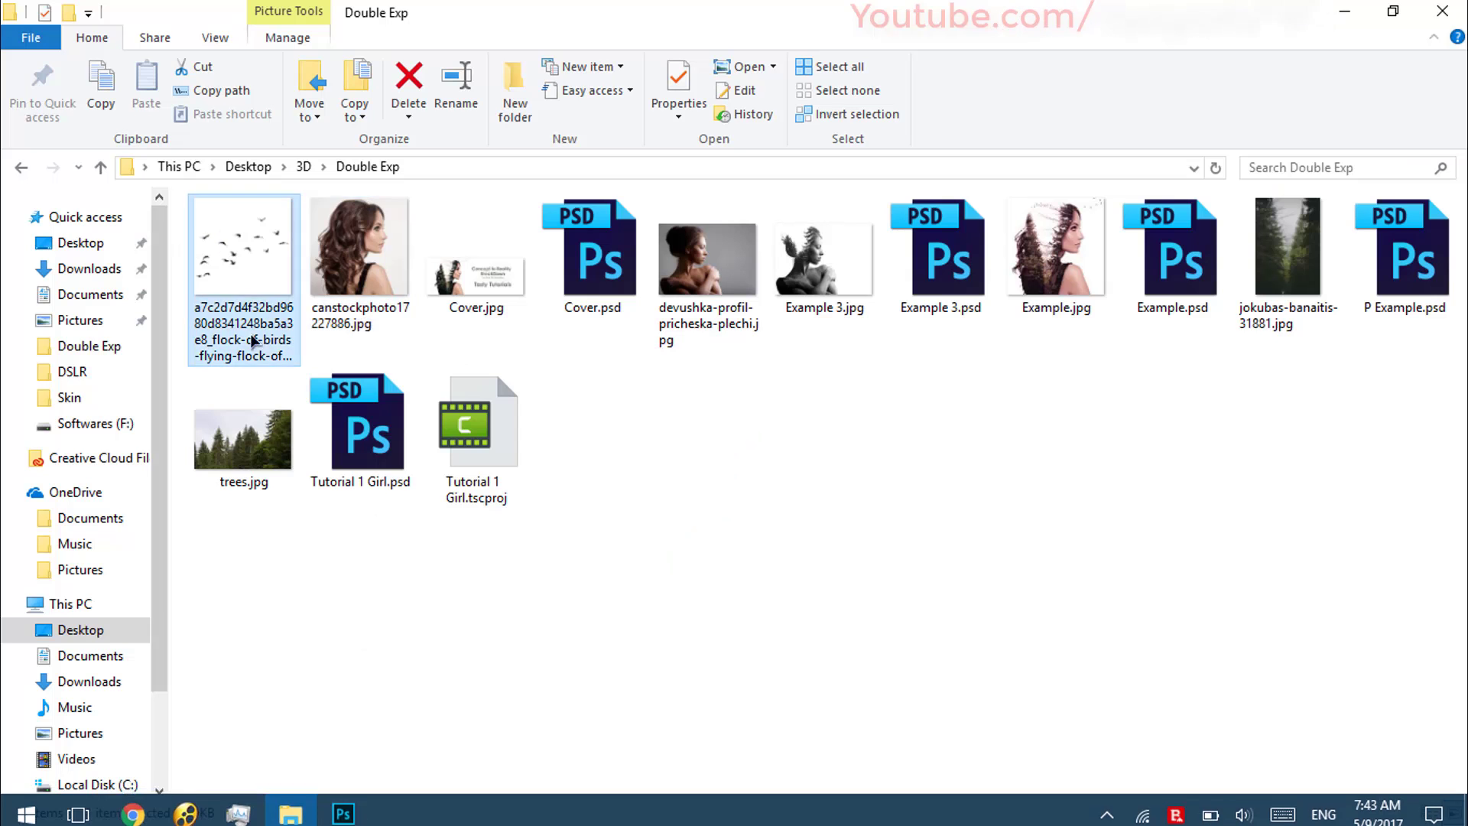
pyautogui.moveTo(253, 342); pyautogui.dragTo(439, 319)
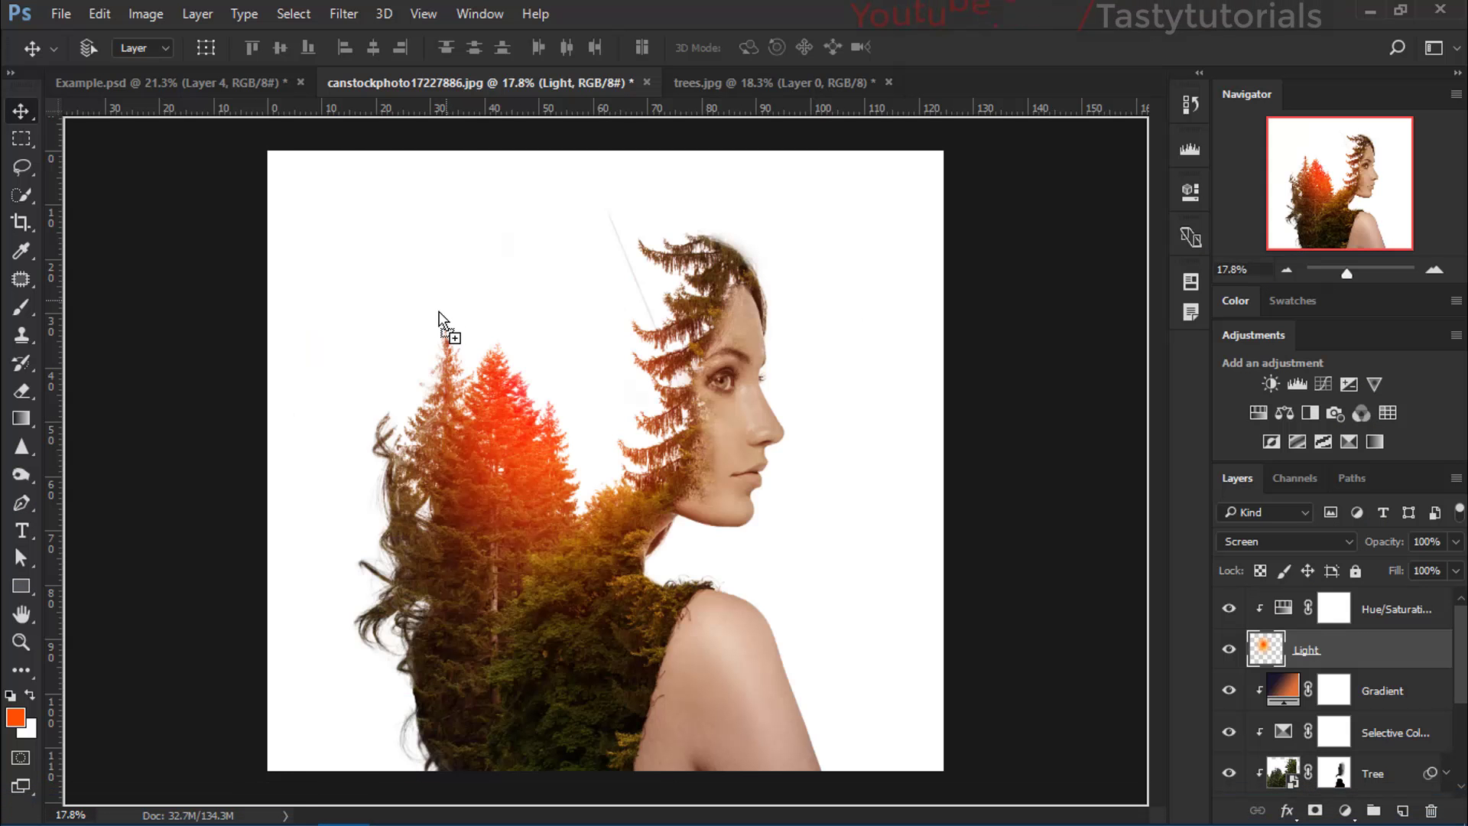
# Step: Place the flock-of-birds image from the Double Exp folder above the Hue/Saturation layer and scale it to about 2298%
pyautogui.click(1389, 609)
pyautogui.click(290, 802)
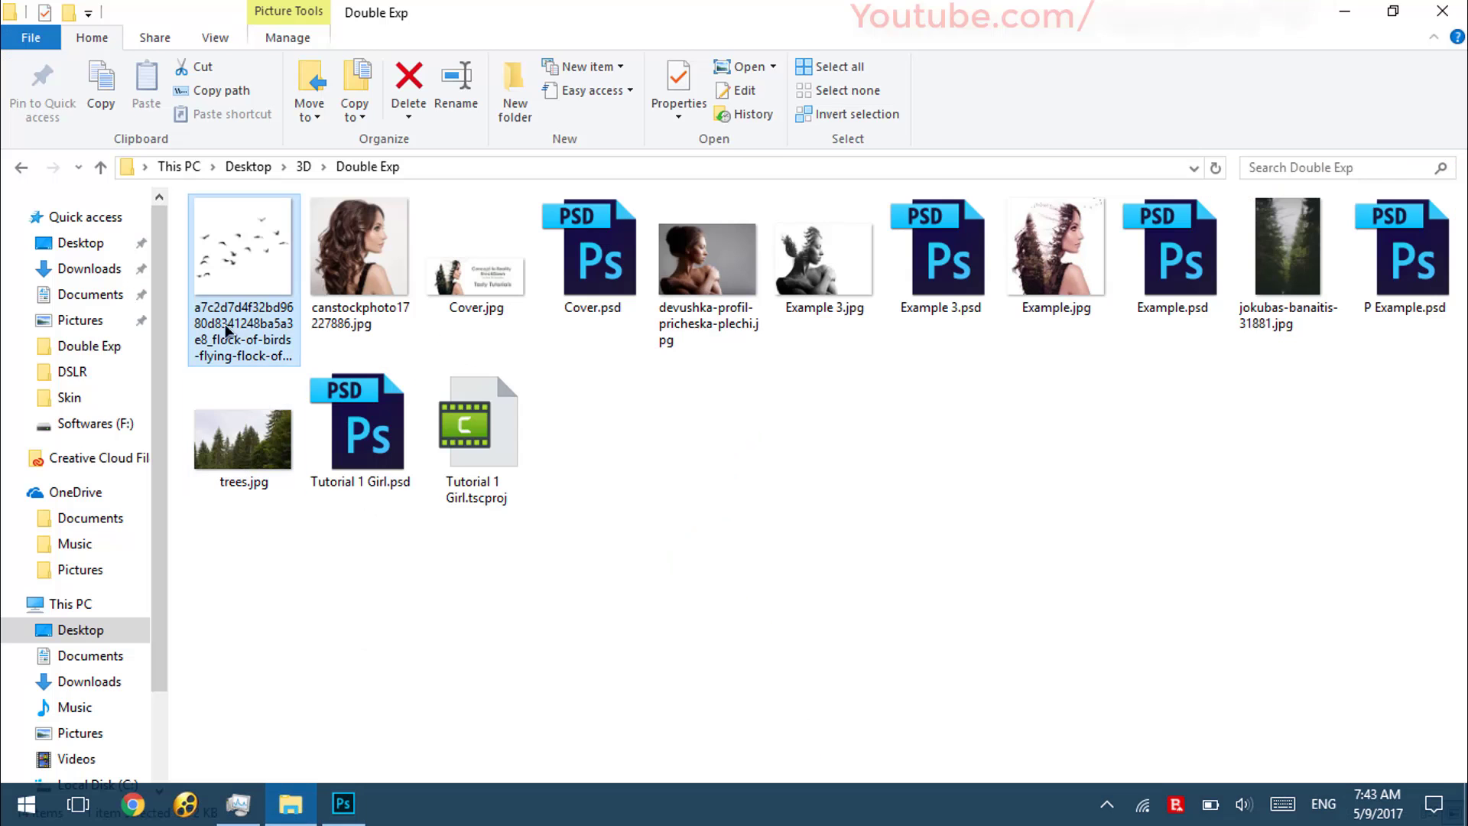
pyautogui.moveTo(244, 252); pyautogui.dragTo(535, 305)
pyautogui.moveTo(619, 453); pyautogui.dragTo(700, 366)
# Step: Set the placed flock-of-birds layer to Multiply blending and position the flock above the tall trees
pyautogui.click(1243, 541)
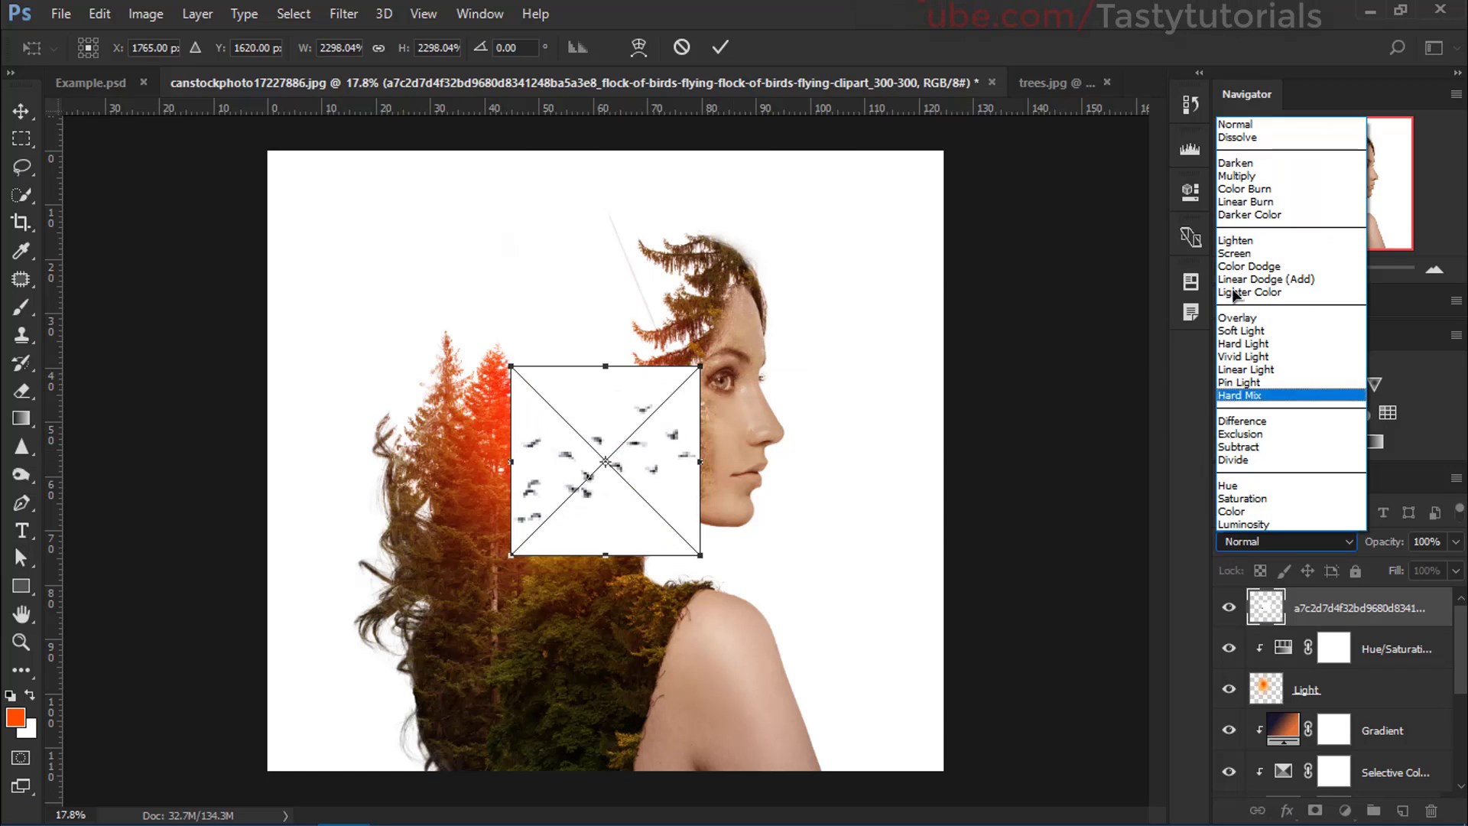
pyautogui.click(1254, 174)
pyautogui.moveTo(653, 430); pyautogui.dragTo(495, 299)
pyautogui.press('Return')
pyautogui.scroll(2, 581, 340)
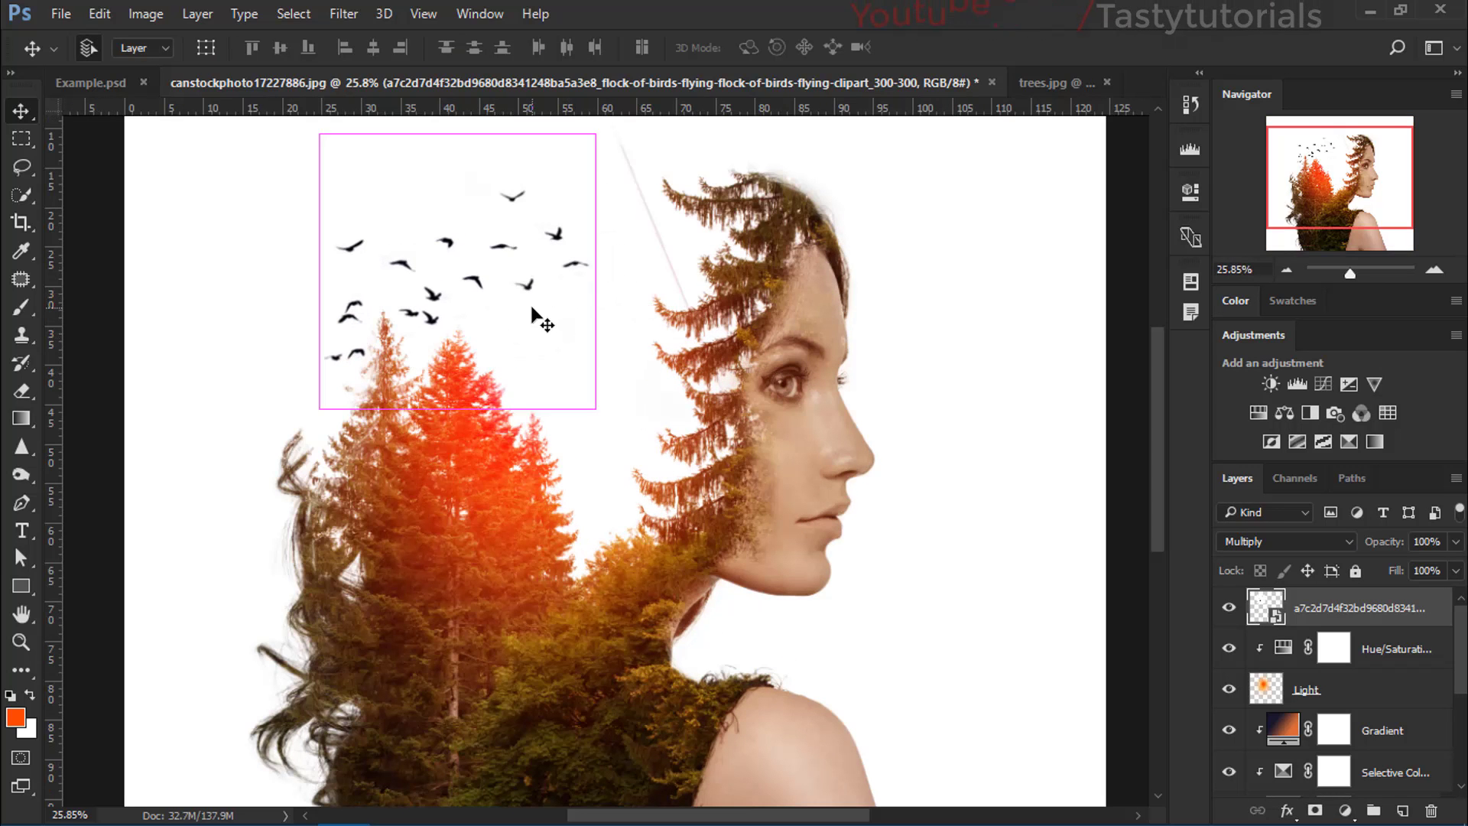
# Step: Scale the flock of birds to about 1165% and move it into the gap between the trees and the woman's face
pyautogui.hotkey('ctrl', 't')
pyautogui.moveTo(539, 200); pyautogui.dragTo(521, 208)
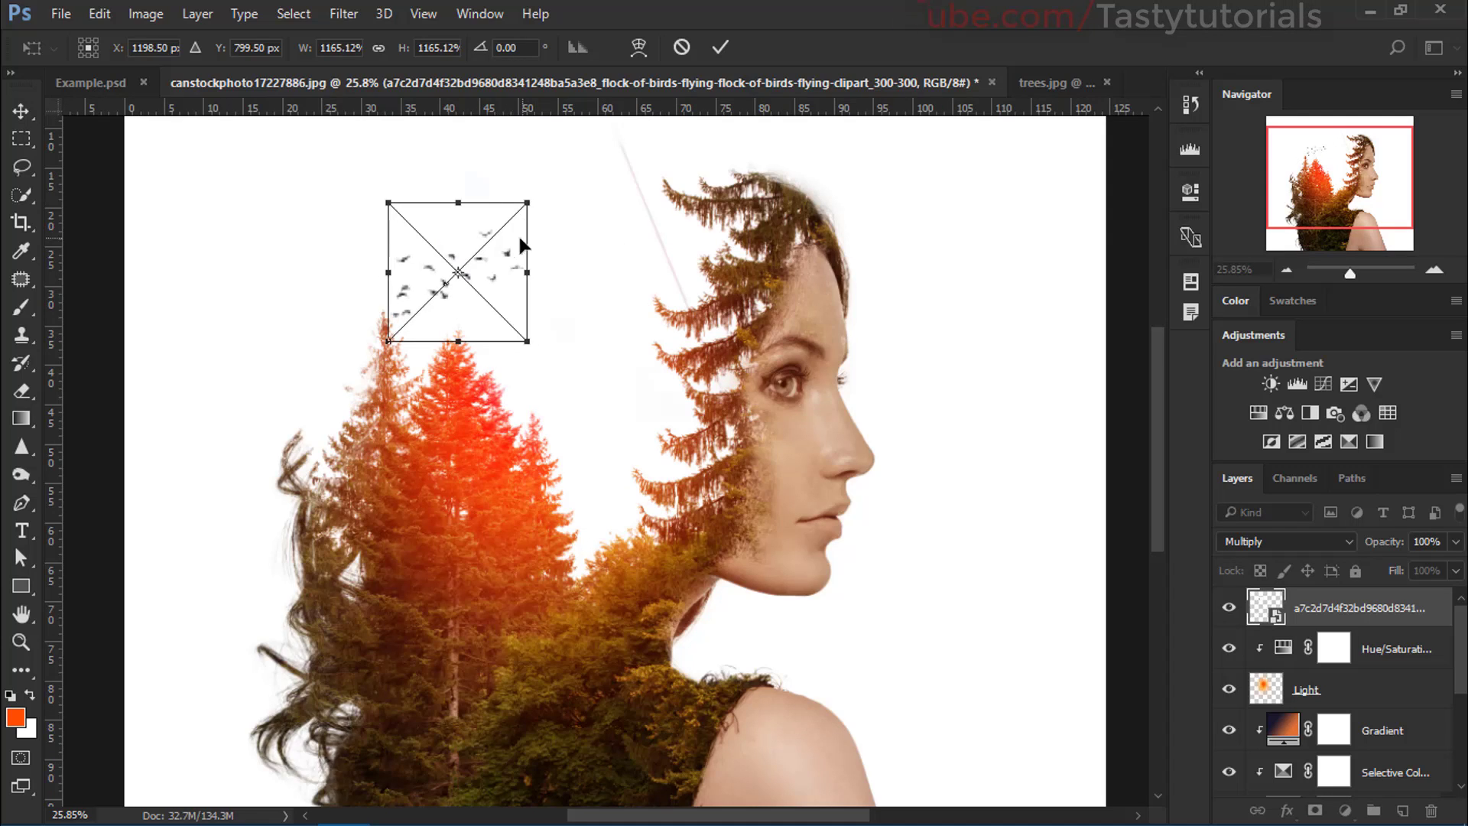
pyautogui.moveTo(464, 279); pyautogui.dragTo(628, 403)
# Step: Flip the flock of birds horizontally and shift it closer to the red trees
pyautogui.rightClick(628, 402)
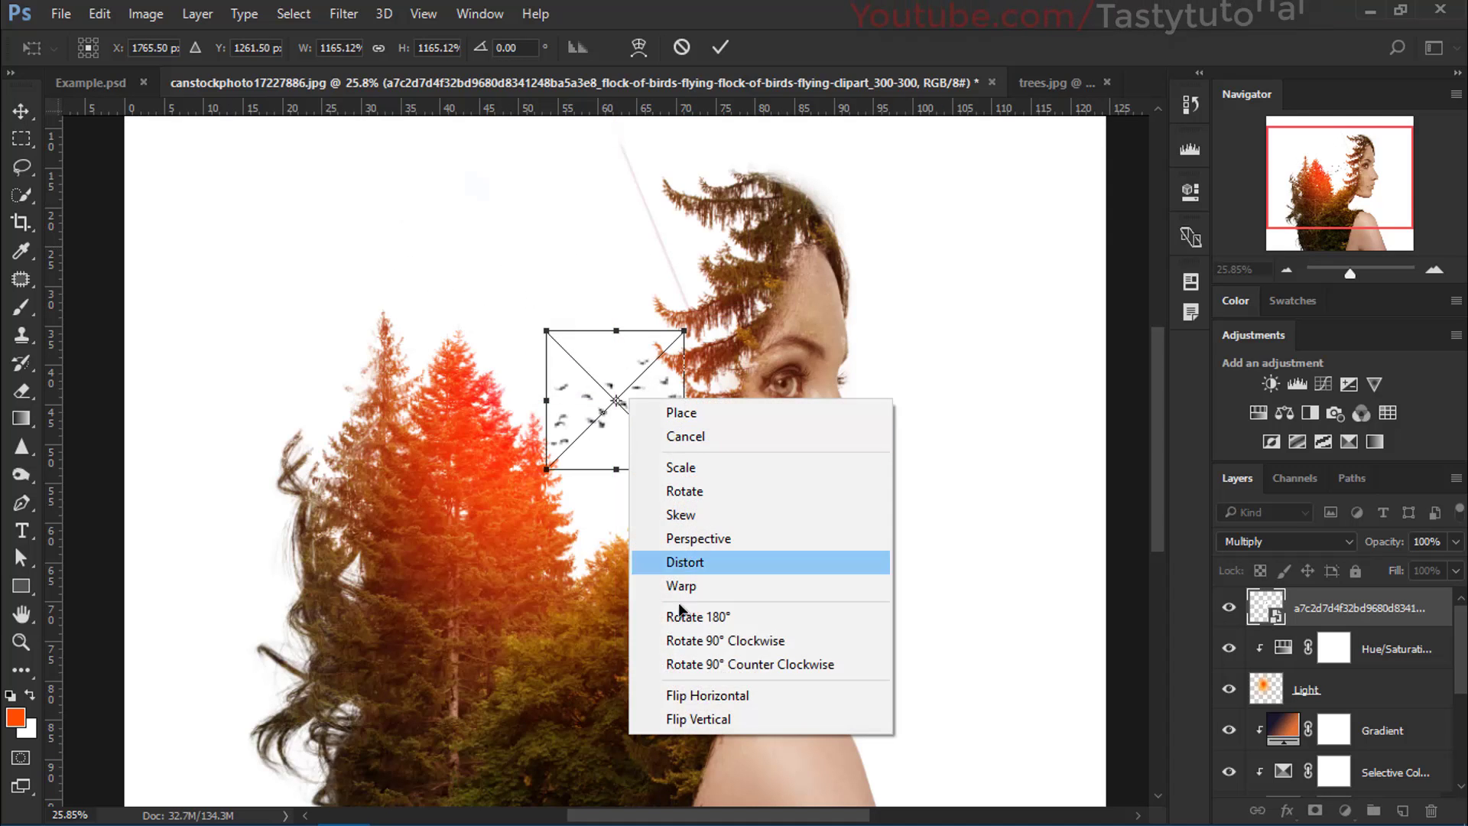
pyautogui.click(692, 696)
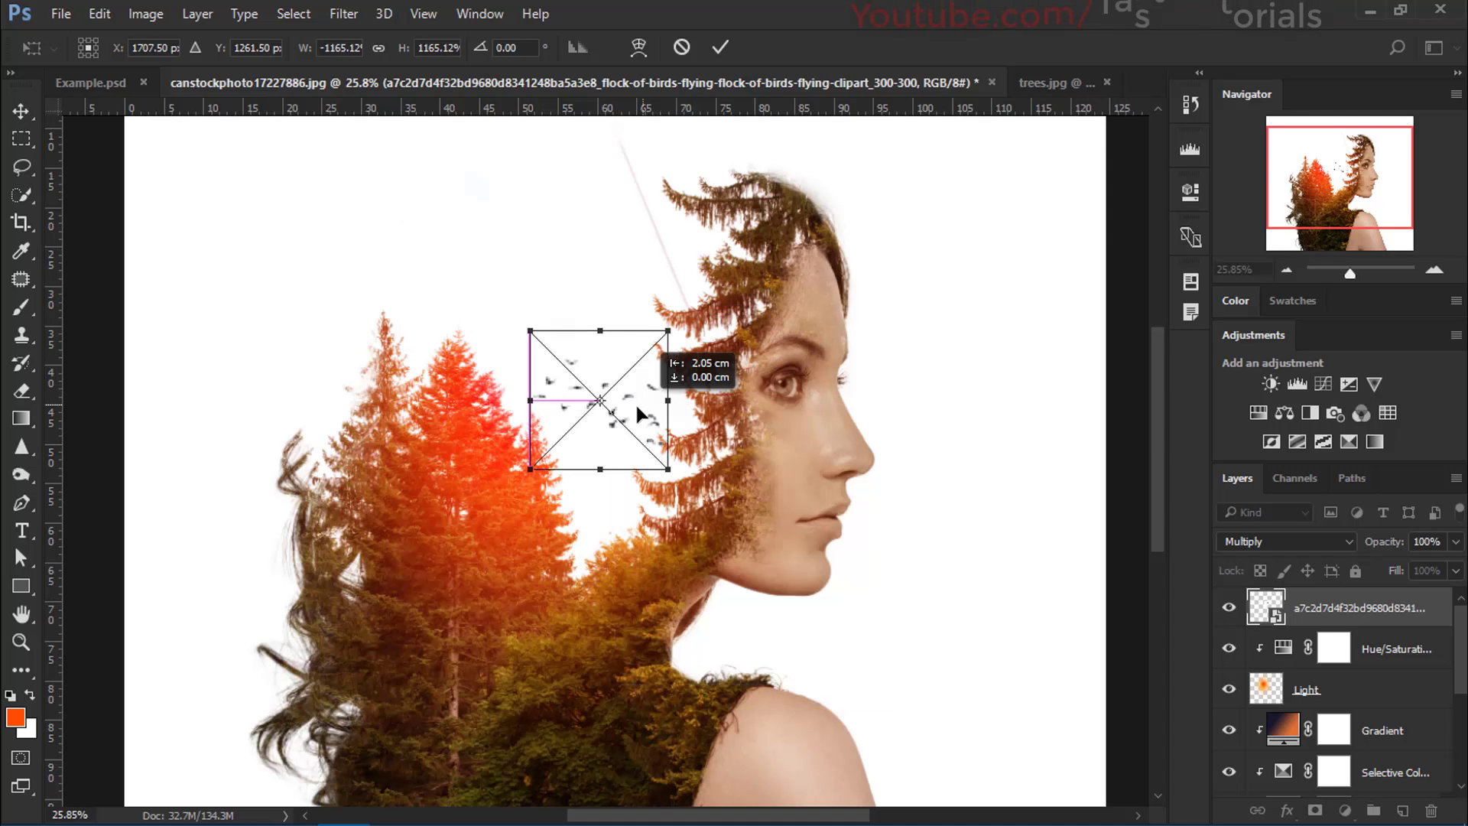
pyautogui.moveTo(697, 325); pyautogui.dragTo(631, 418)
pyautogui.press('Return')
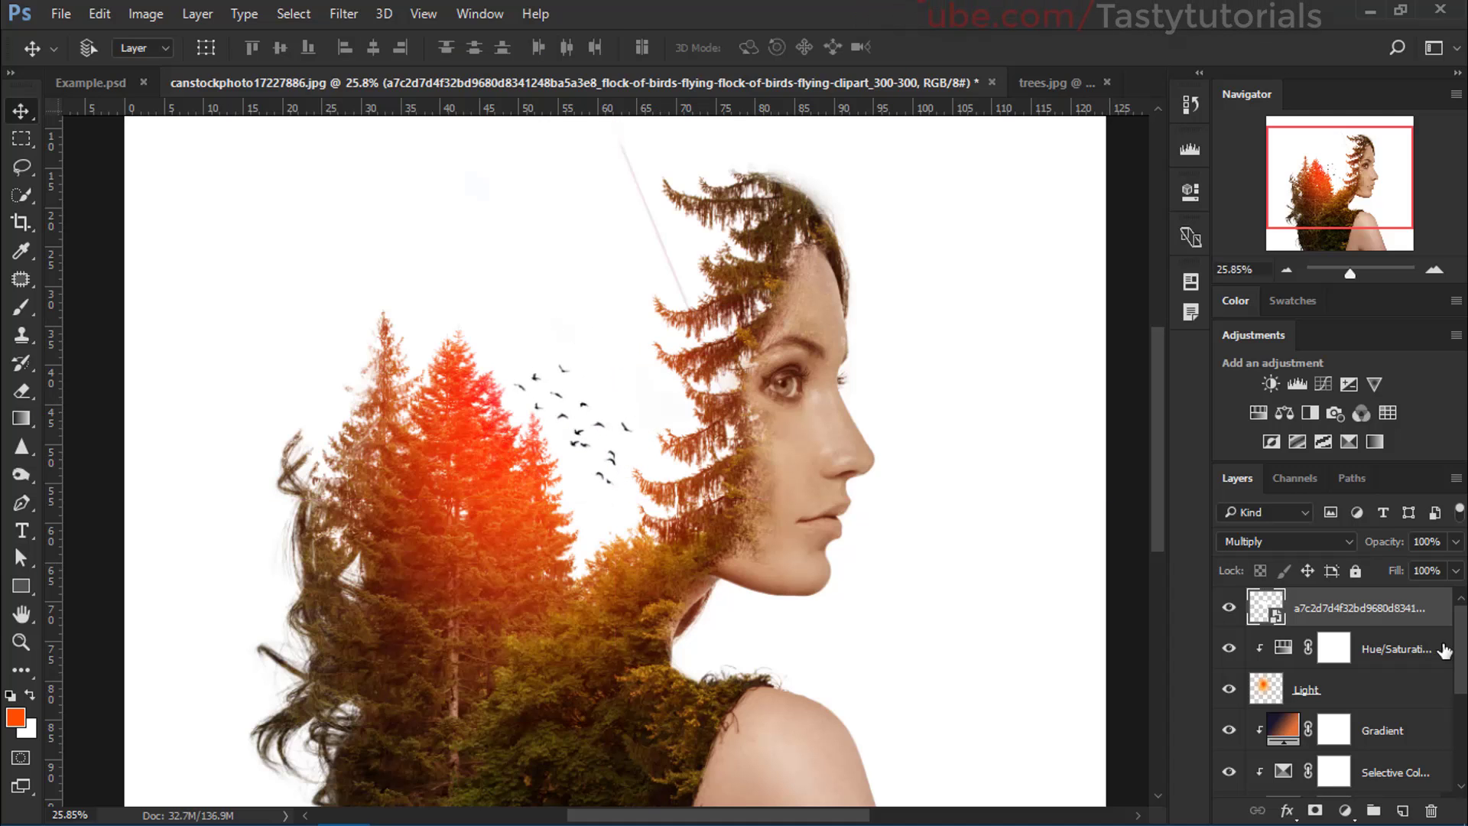
# Step: Move the flock-of-birds layer directly below the Light layer so the glow tints the birds
pyautogui.moveTo(1393, 623); pyautogui.dragTo(1368, 710)
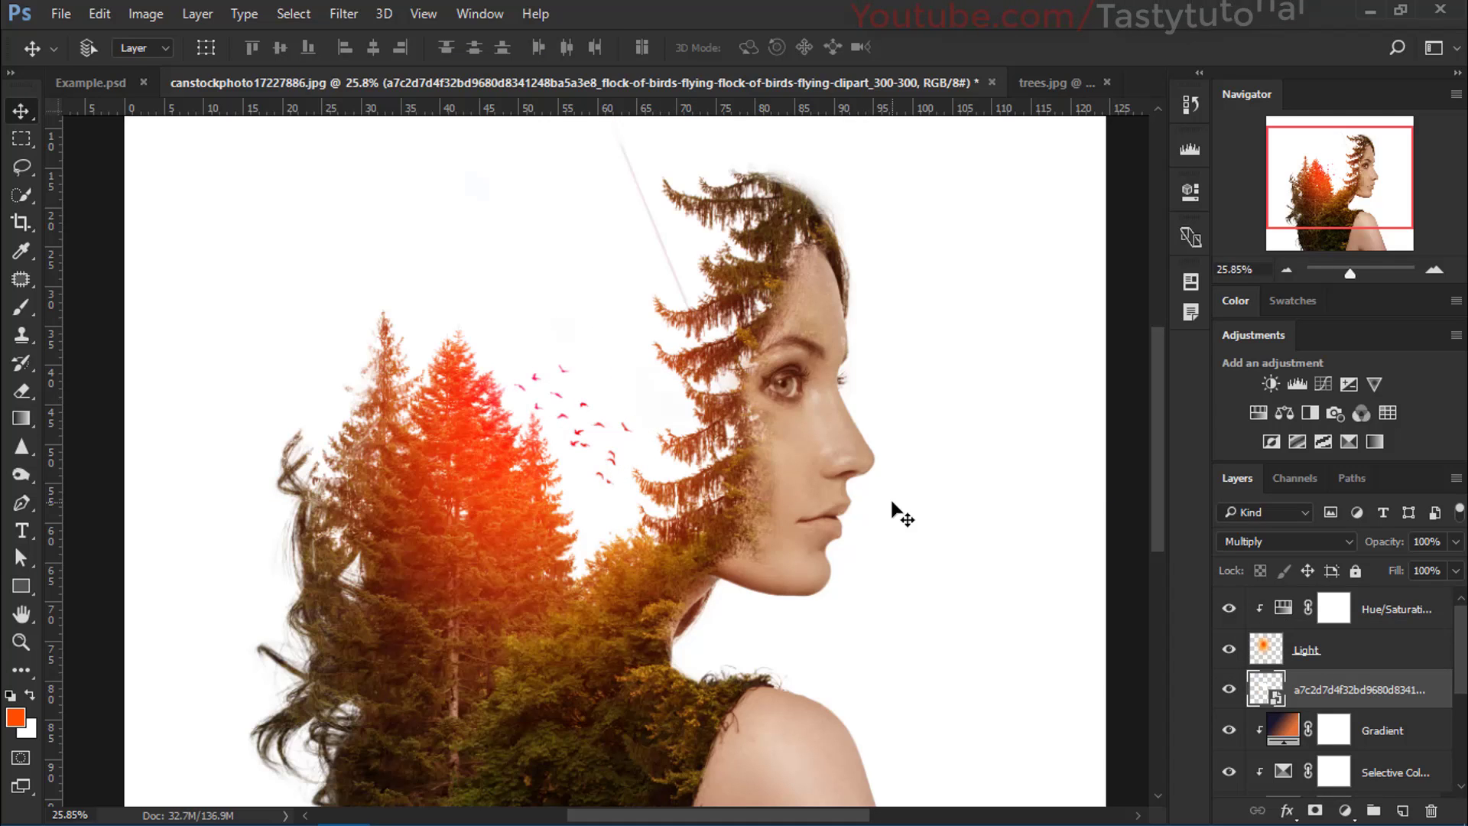
pyautogui.scroll(-2, 562, 496)
pyautogui.scroll(-1, 553, 483)
# Step: Duplicate the flock of birds above the trees, flip the copy vertically and rotate it to about -25.68°
pyautogui.moveTo(552, 482); pyautogui.dragTo(596, 479)
pyautogui.moveTo(562, 370); pyautogui.dragTo(540, 336)
pyautogui.hotkey('ctrl', 't')
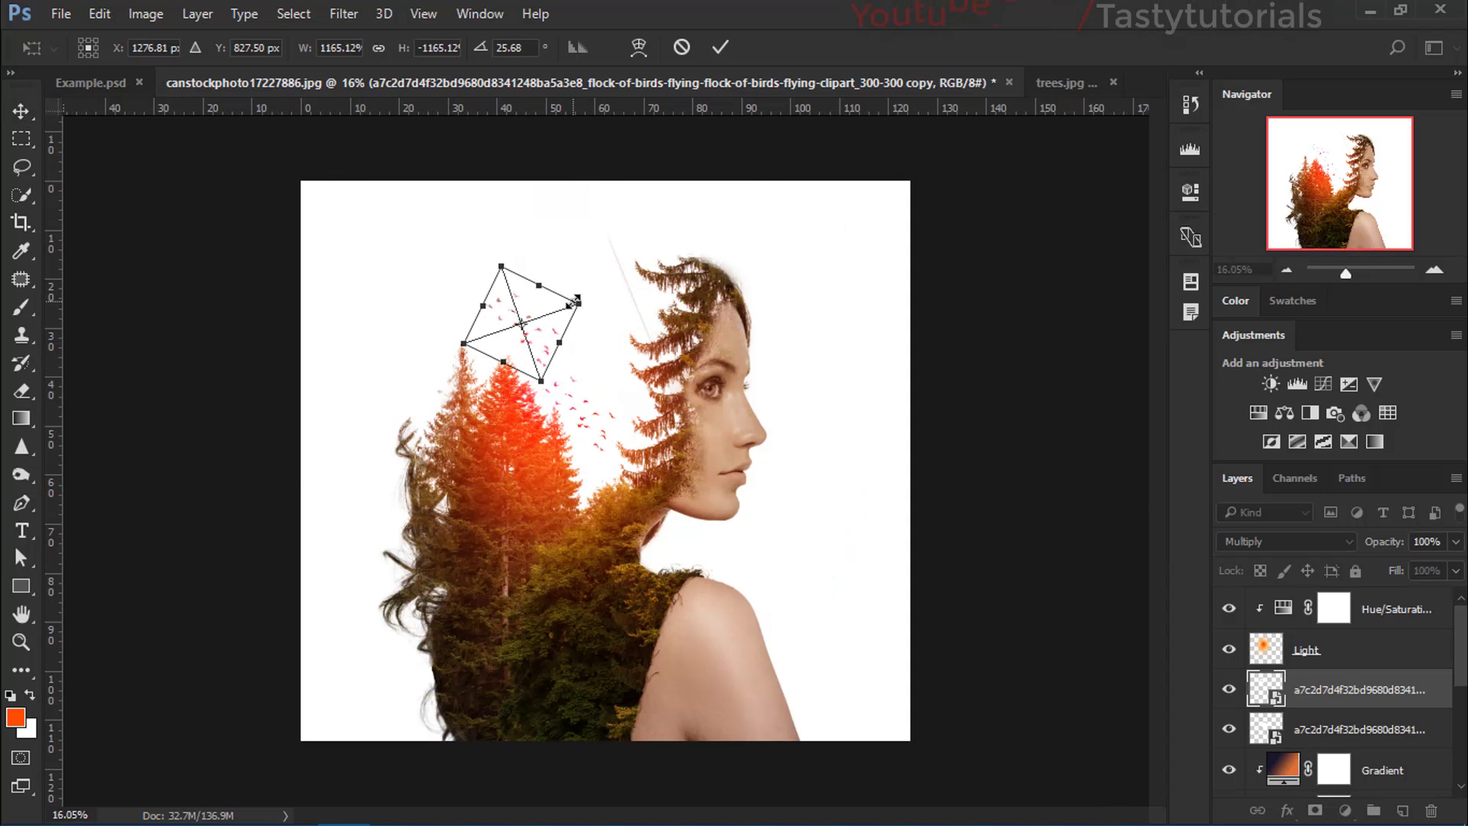
pyautogui.rightClick(535, 331)
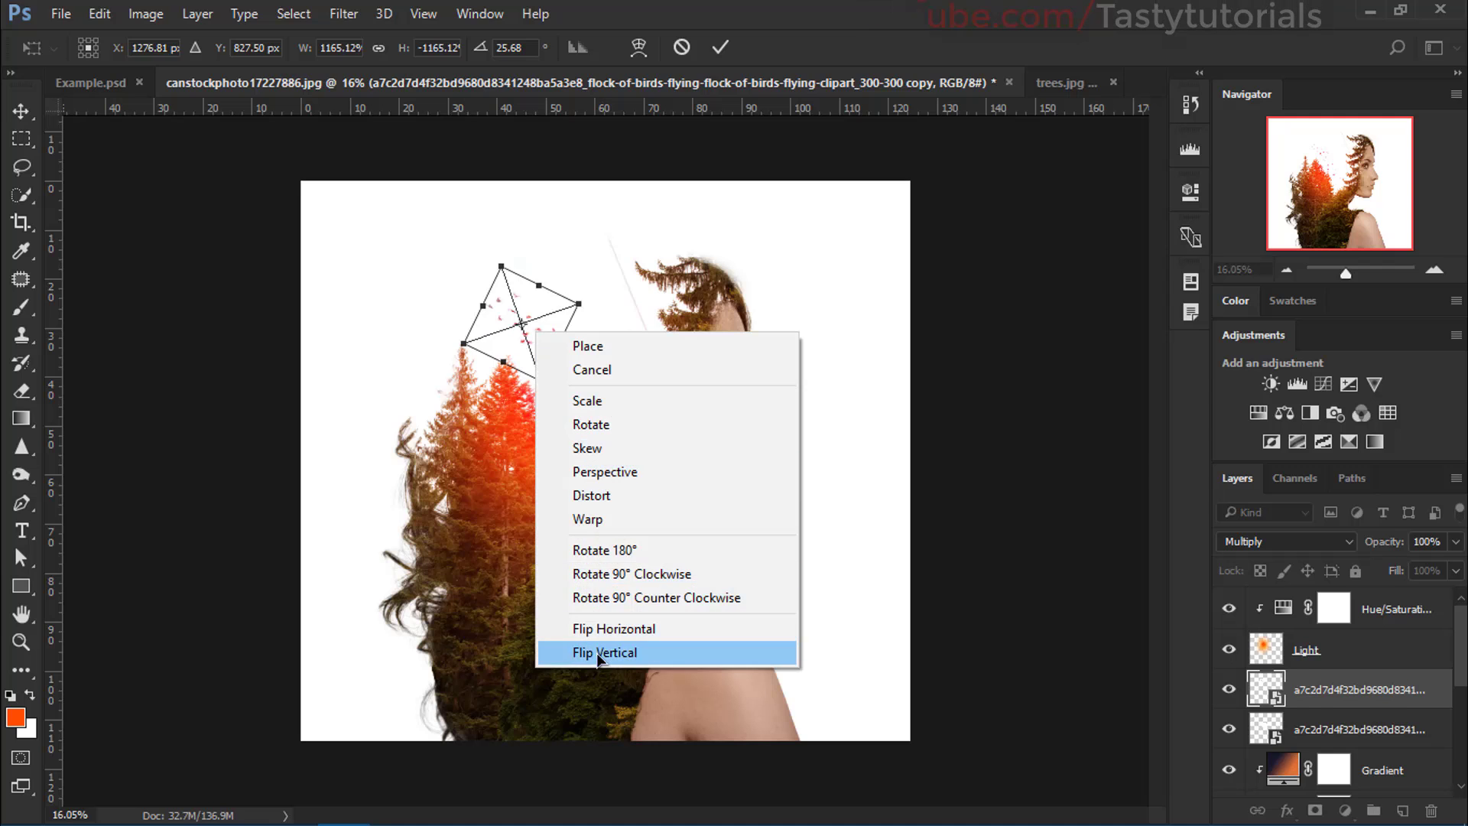
pyautogui.click(581, 622)
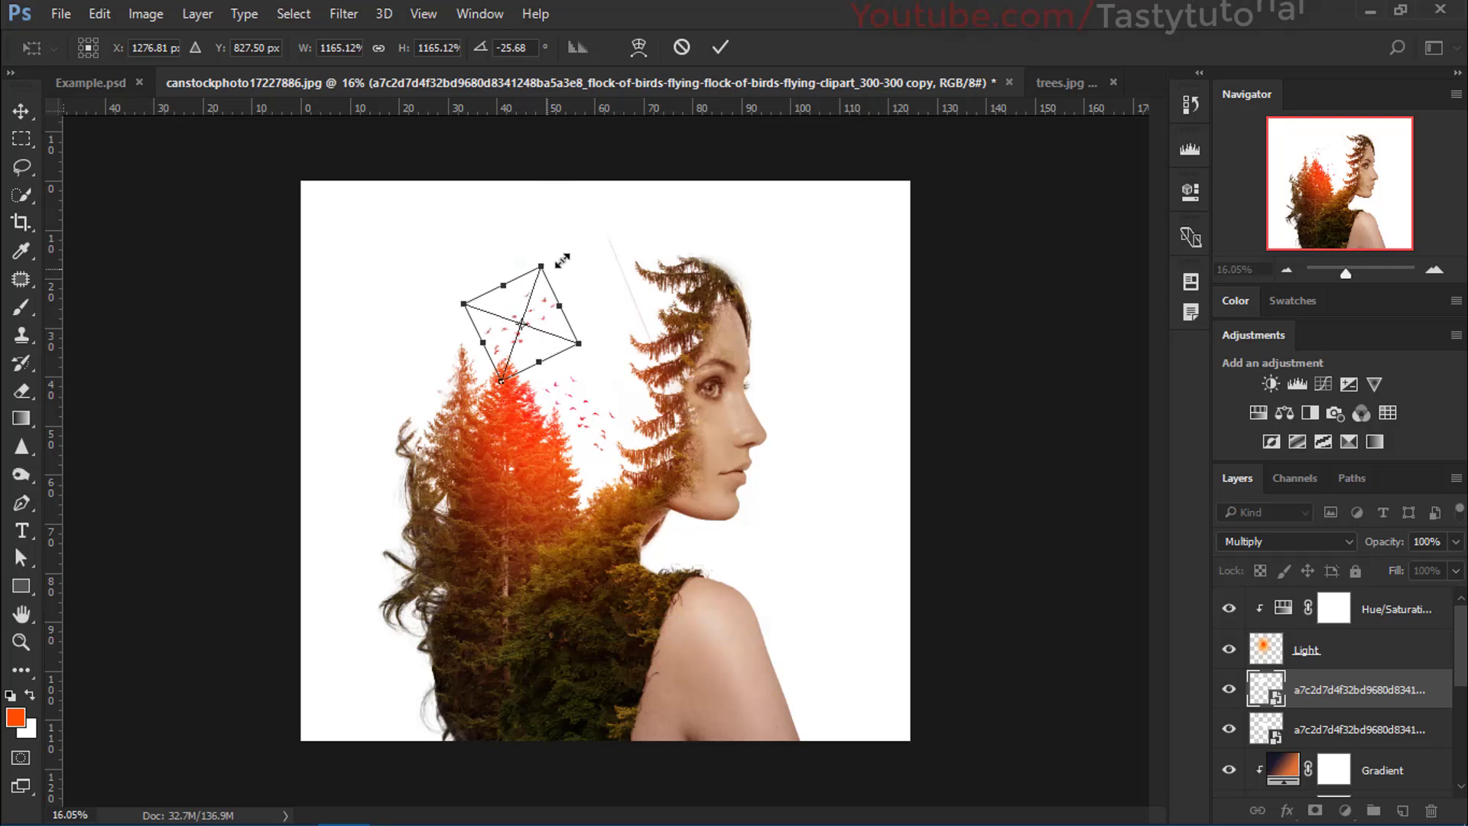
# Step: Enlarge the duplicated flock and place it over the treetops and curly hair at the back of the head
pyautogui.moveTo(562, 261); pyautogui.dragTo(615, 195)
pyautogui.moveTo(562, 347); pyautogui.dragTo(458, 349)
pyautogui.press('Return')
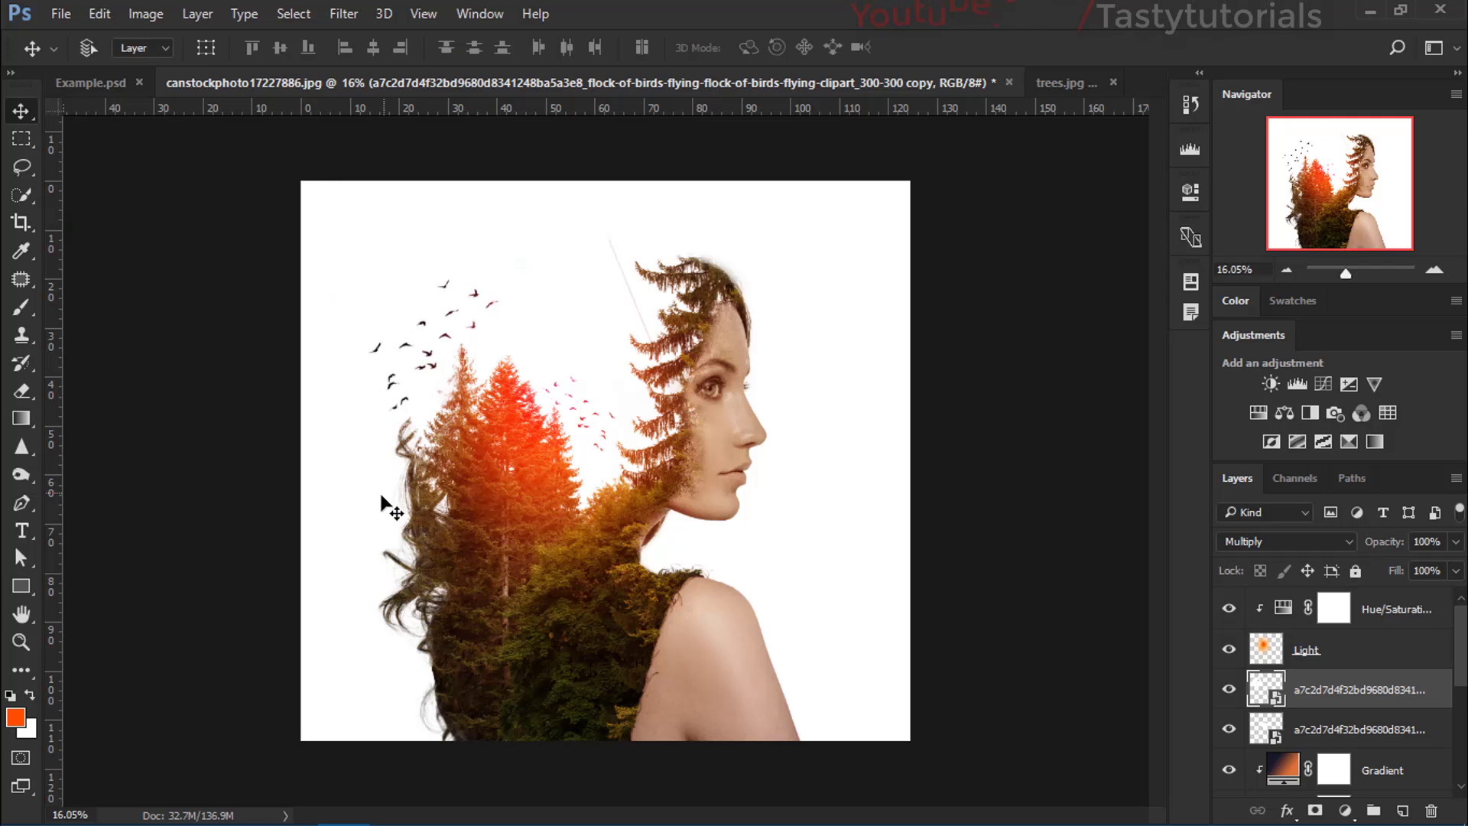
pyautogui.scroll(-2, 381, 505)
pyautogui.scroll(4, 575, 521)
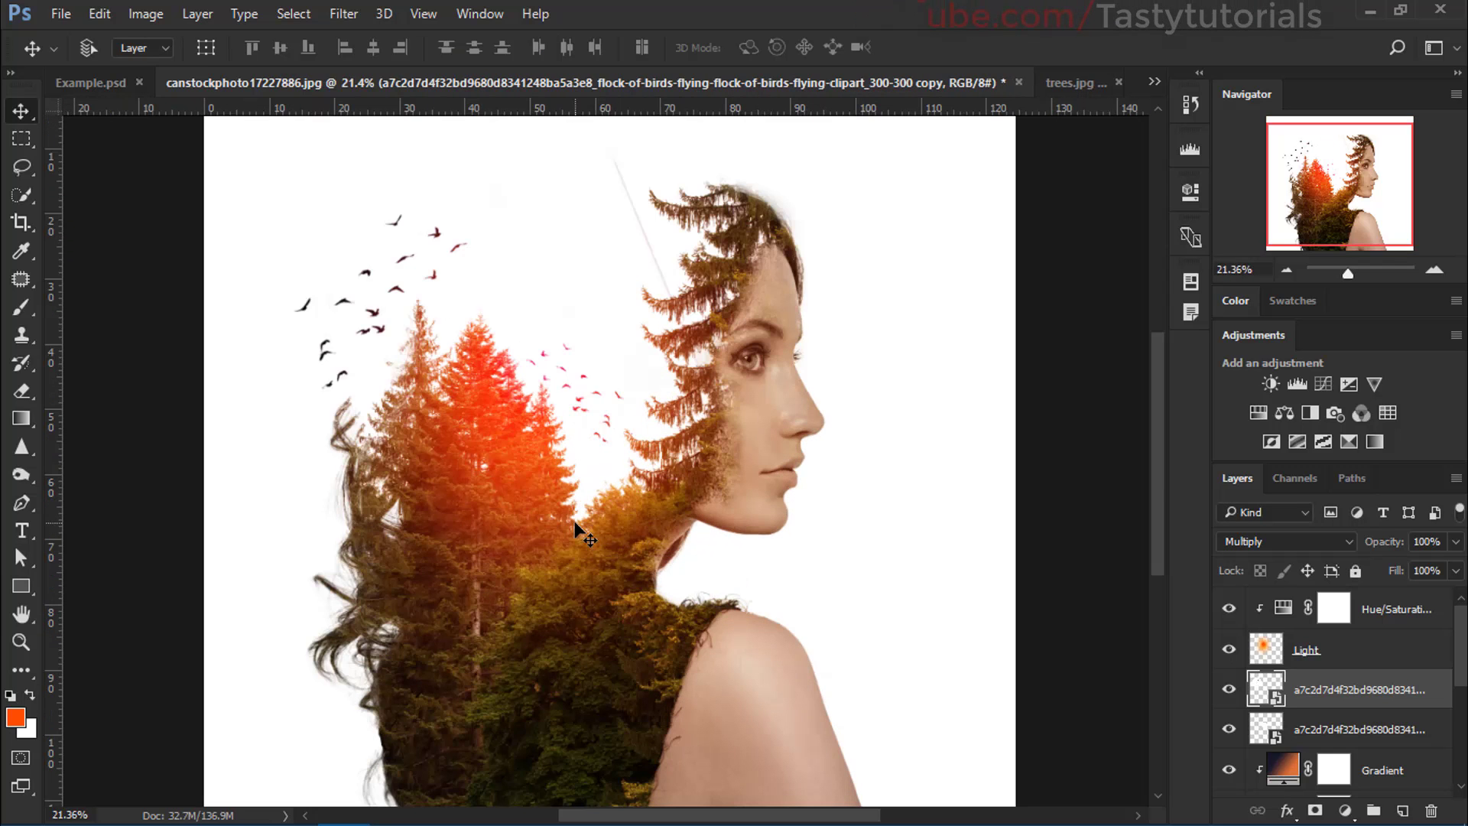
pyautogui.scroll(-2, 576, 516)
pyautogui.scroll(1, 665, 534)
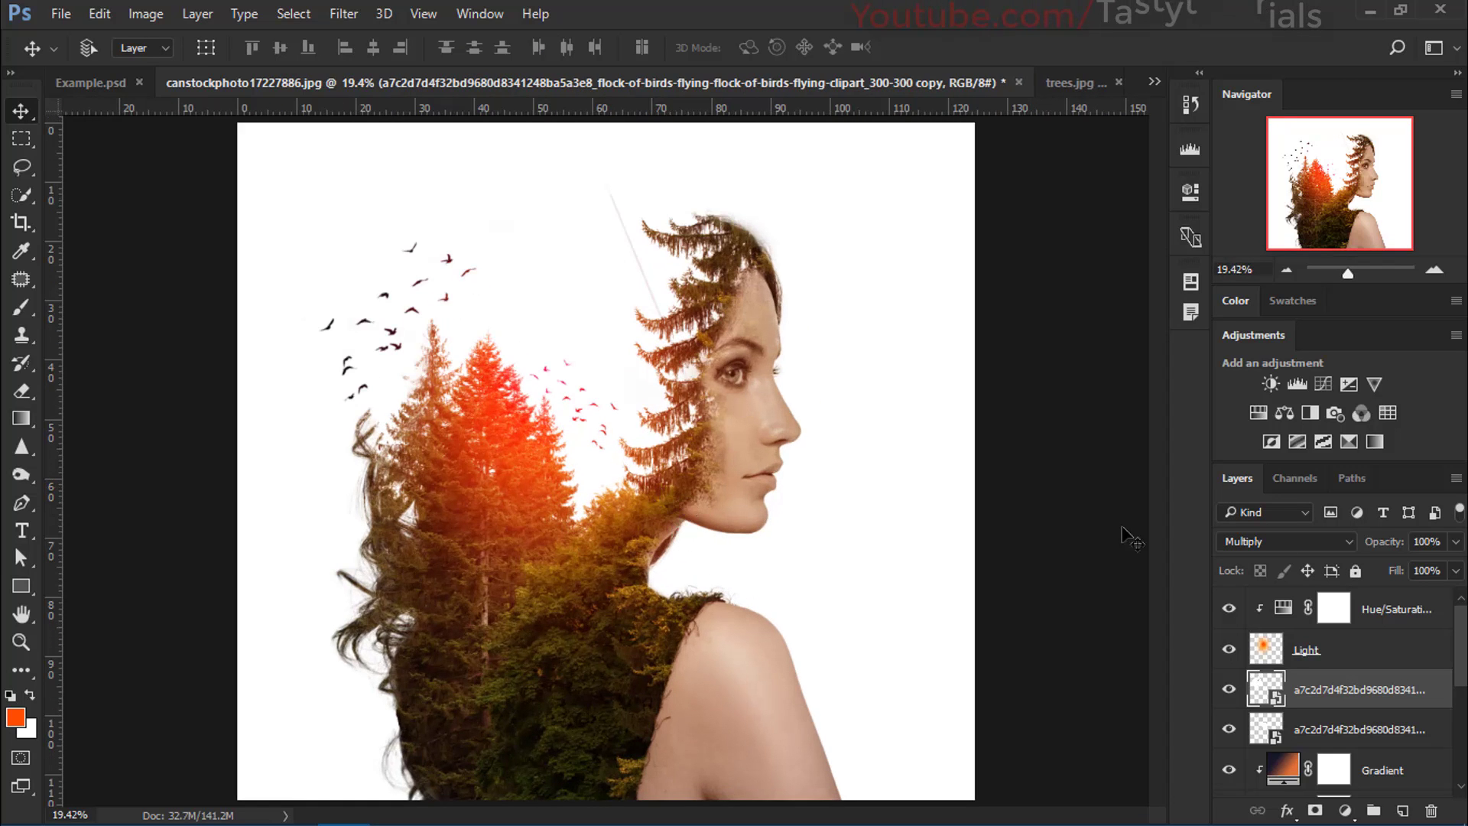
# Step: Add a Levels adjustment above the Hue/Saturation layer, setting the blue channel's midtone to 1.08 and its output black level to 13
pyautogui.click(1367, 609)
pyautogui.scroll(1, 868, 557)
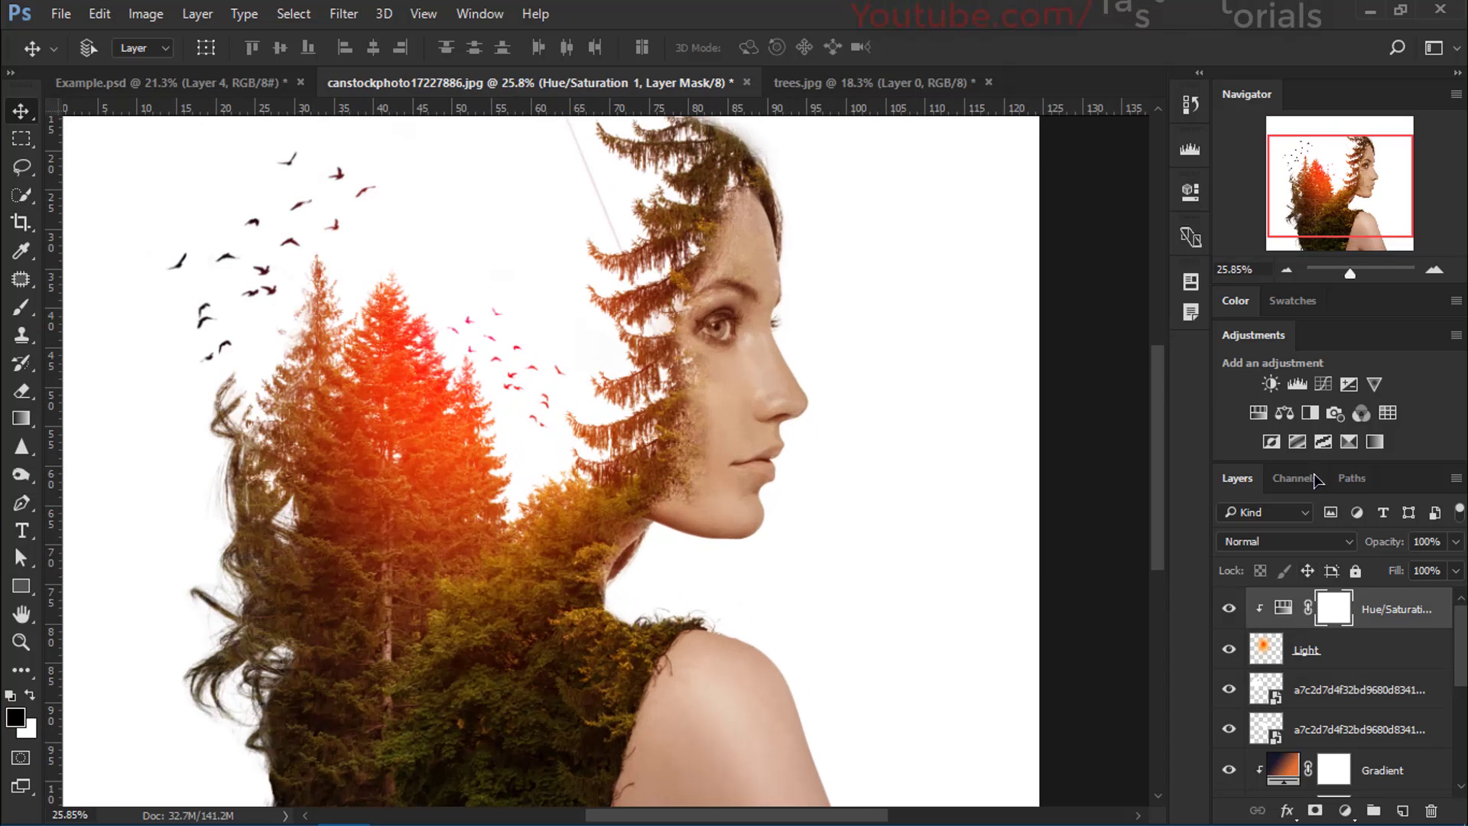
pyautogui.click(1297, 383)
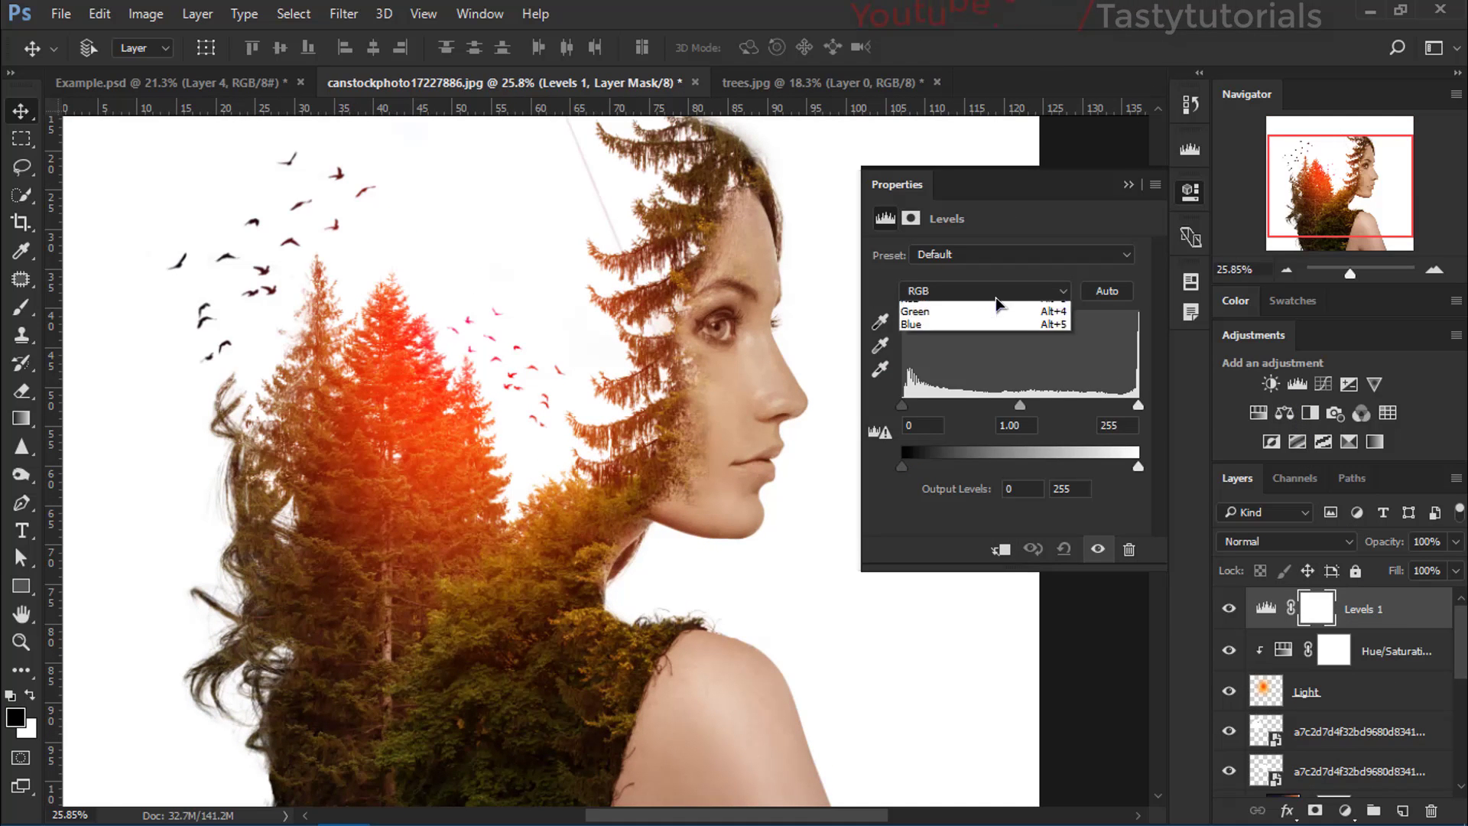
pyautogui.click(970, 352)
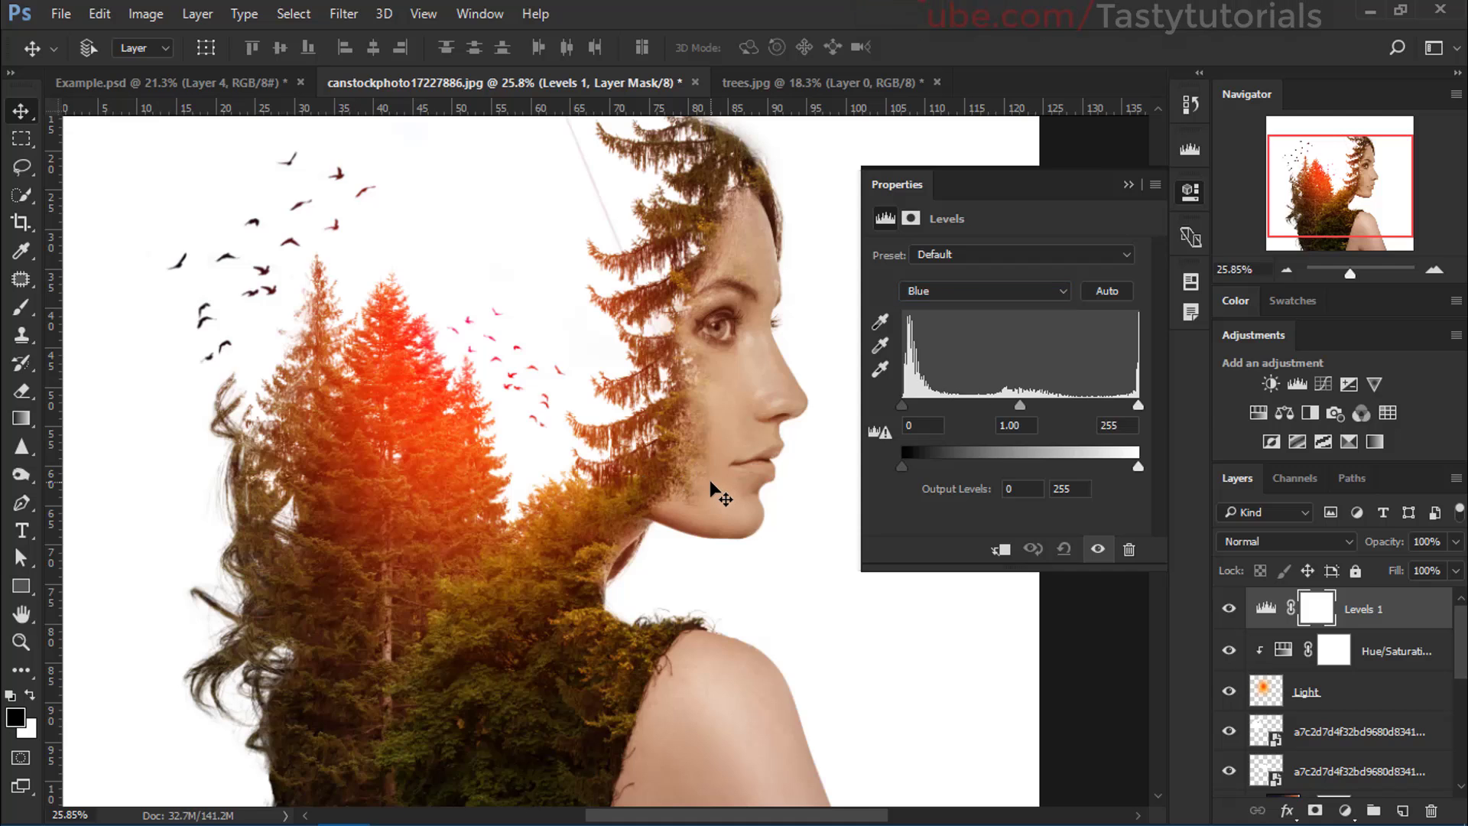
pyautogui.scroll(-3, 711, 487)
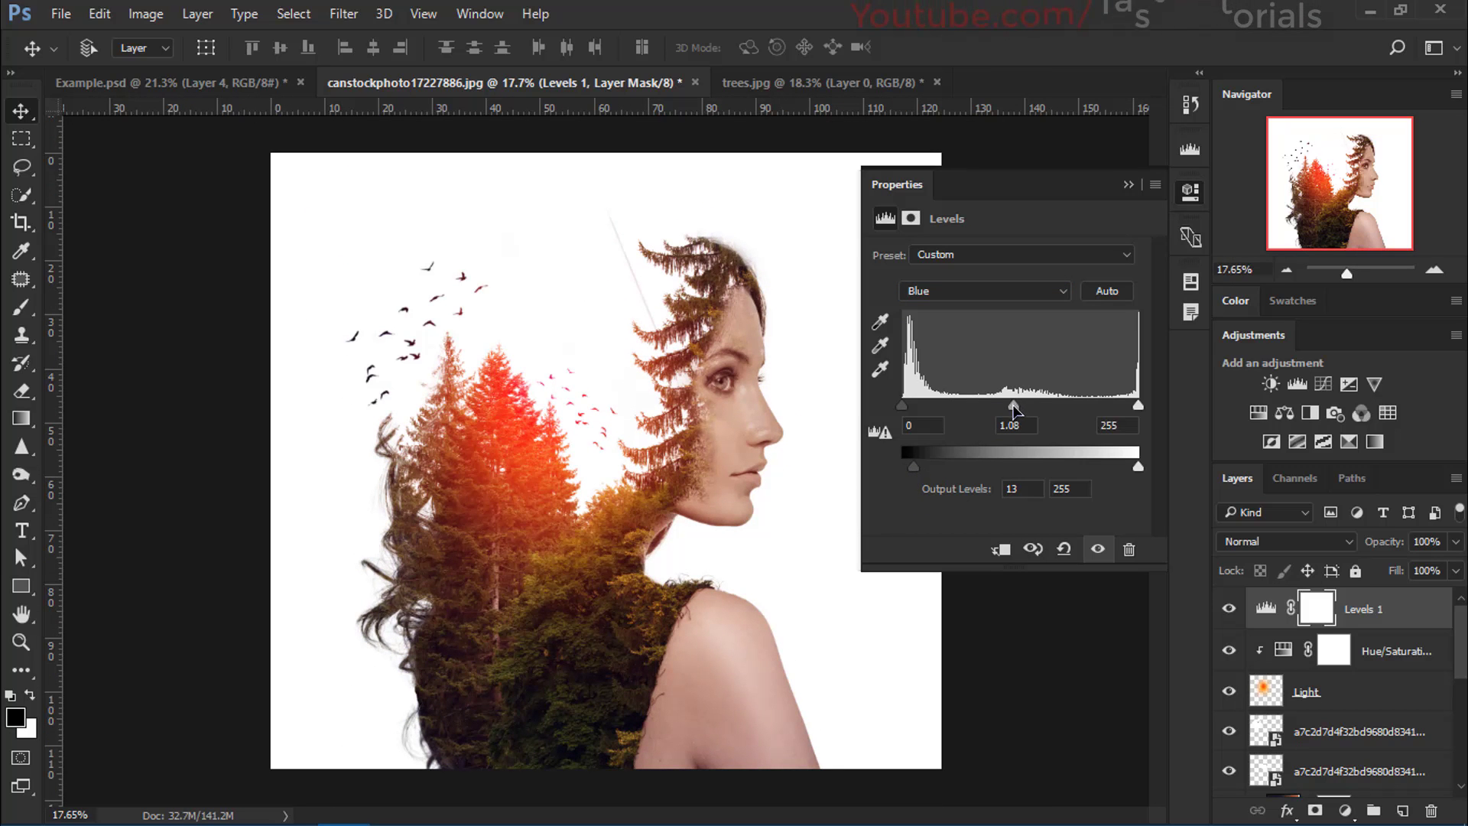
pyautogui.click(1129, 190)
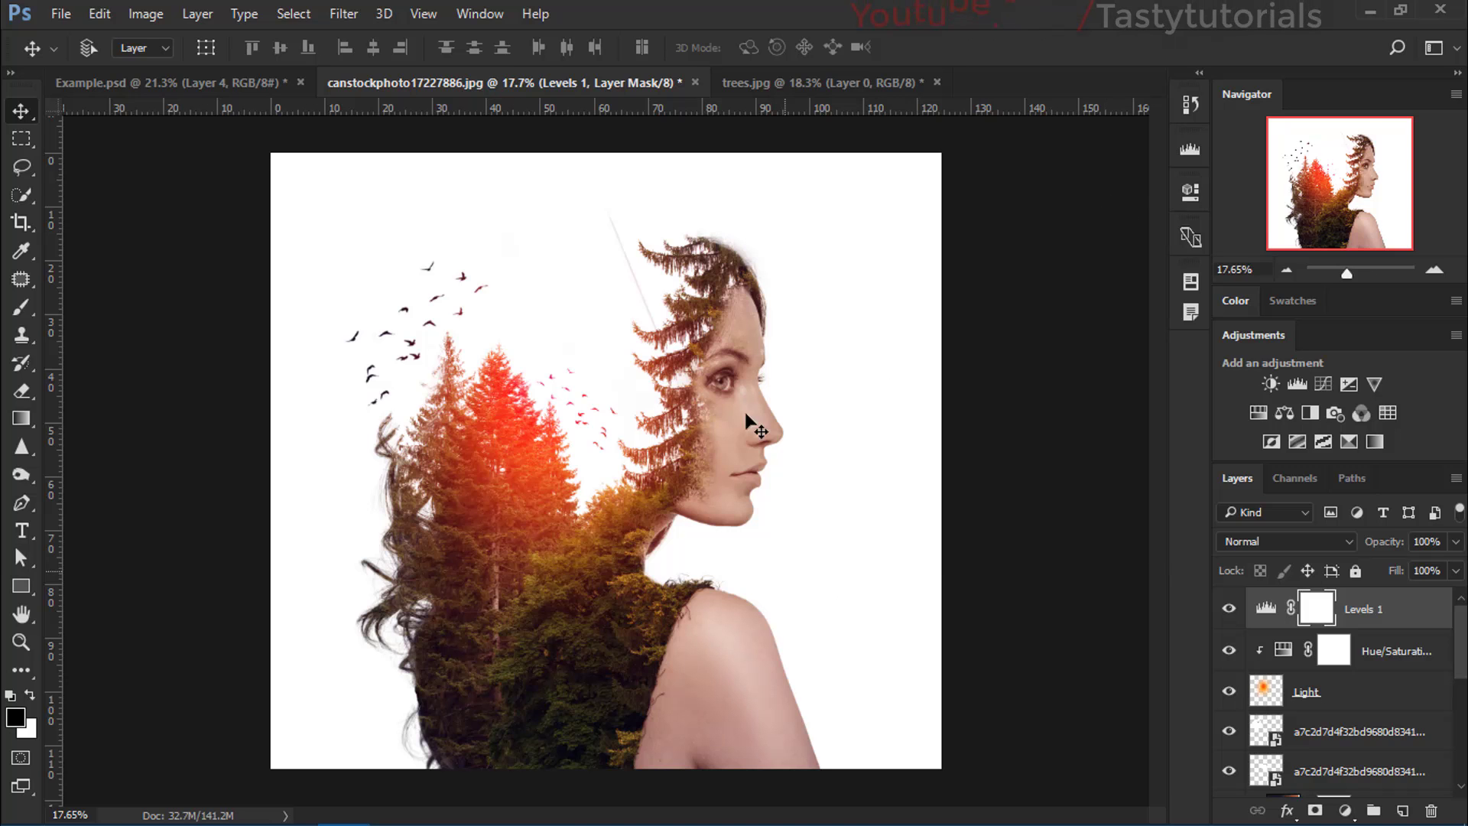
# Step: Inspect the composition's colors at several magnifications and compare it with the Gradient layer hidden and shown
pyautogui.scroll(5, 748, 417)
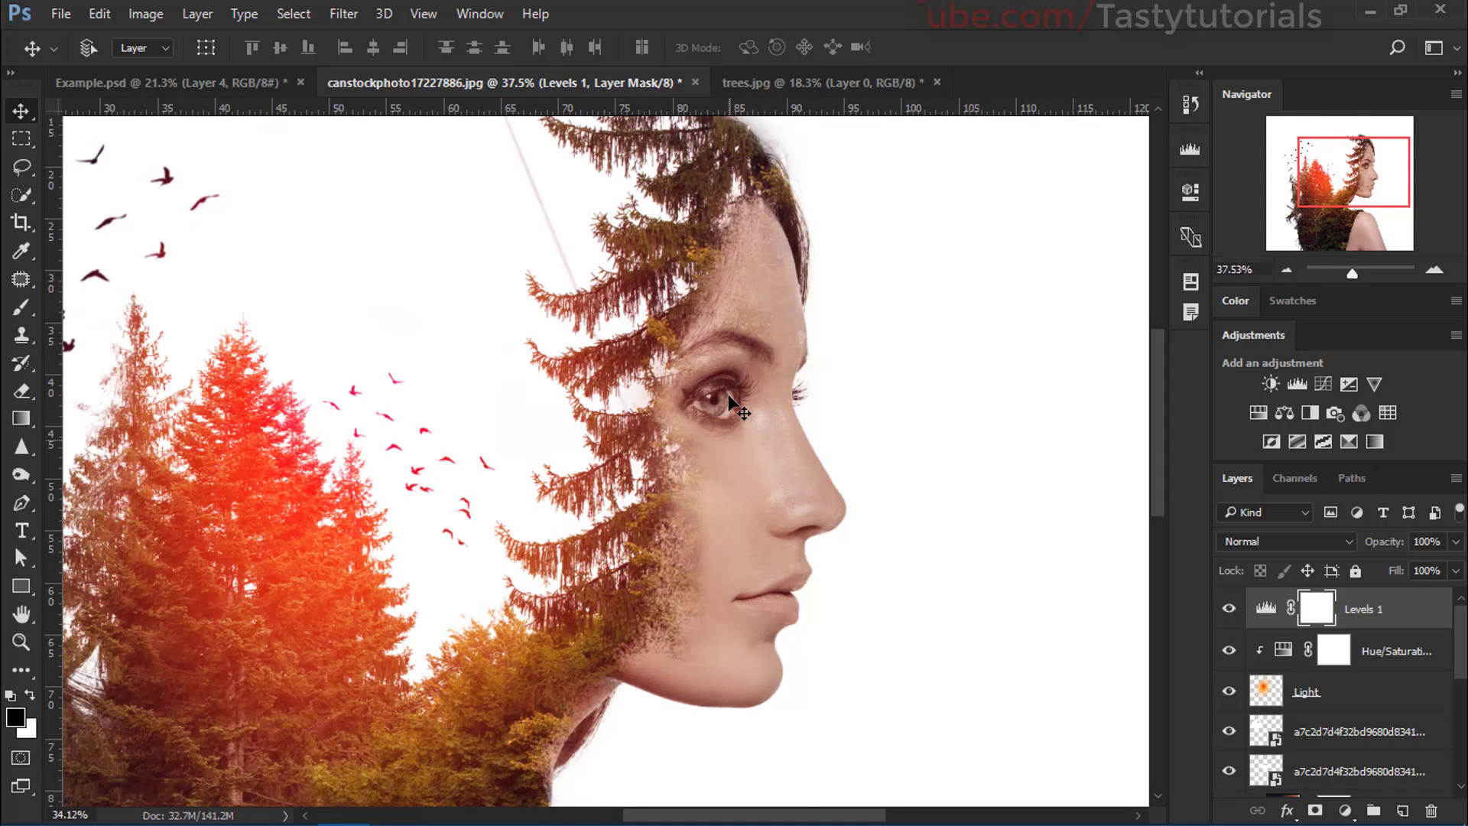
pyautogui.scroll(-6, 730, 398)
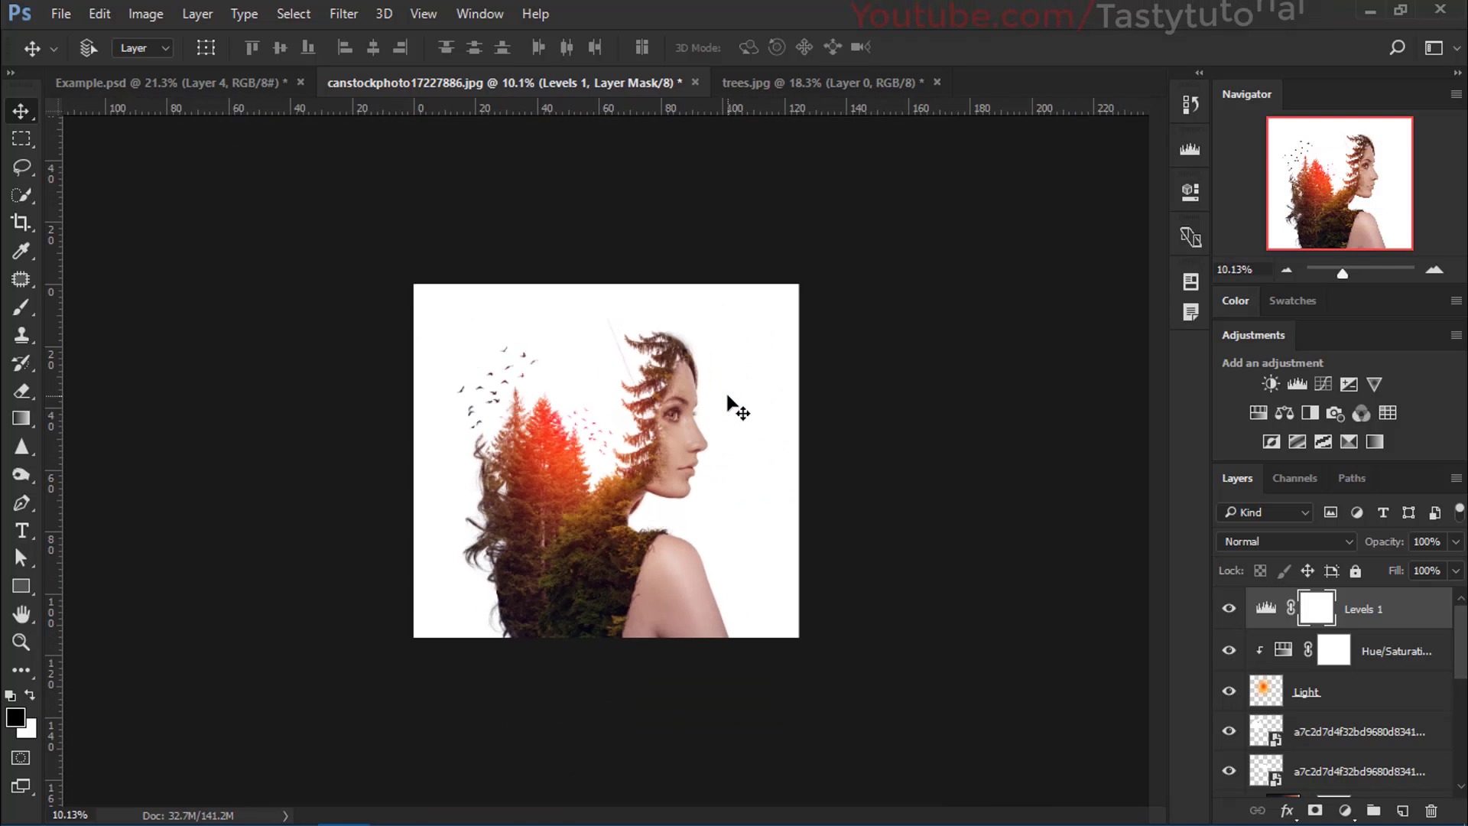
pyautogui.scroll(5, 595, 509)
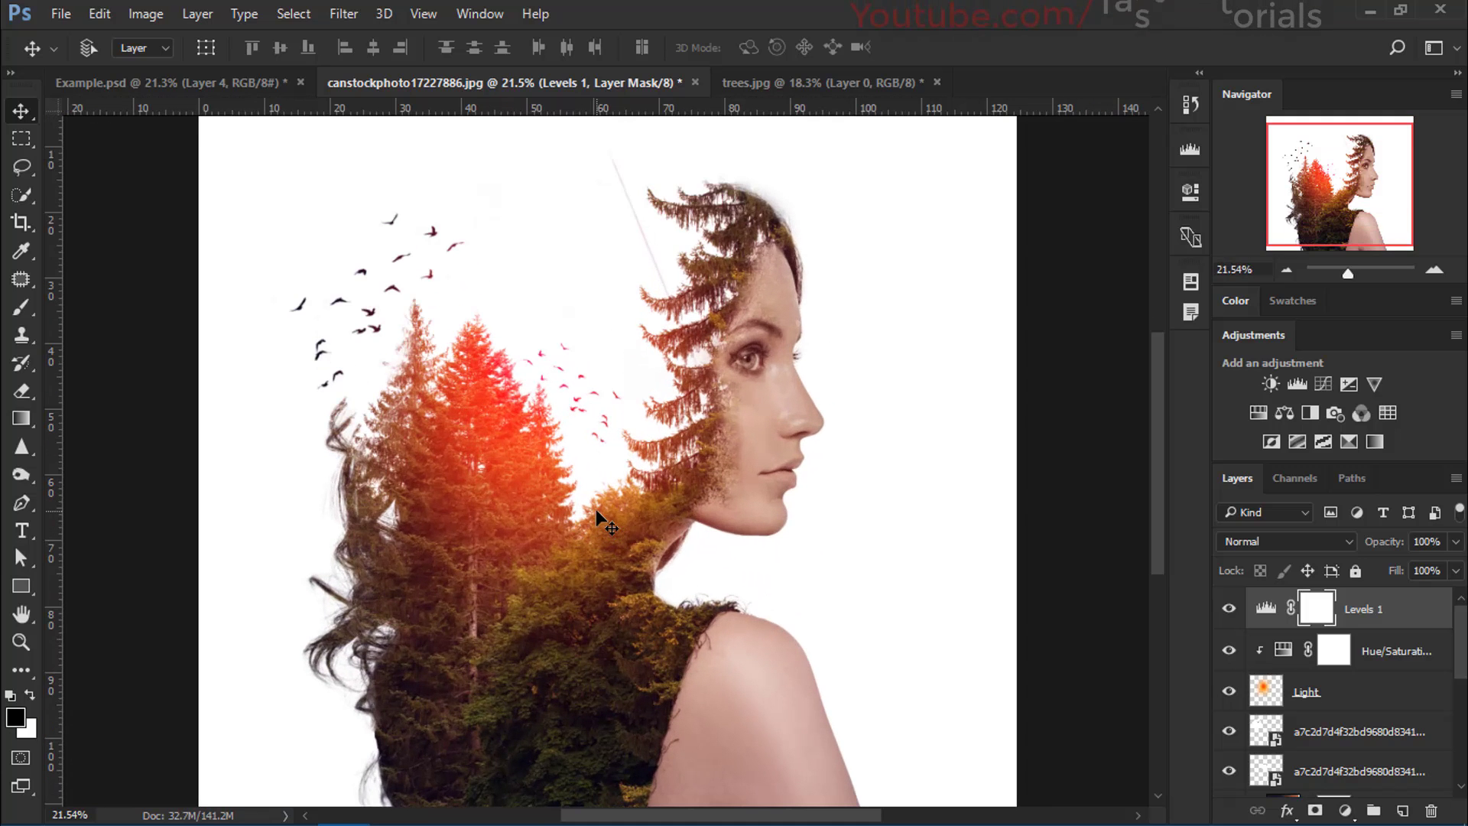
pyautogui.scroll(-3, 595, 509)
pyautogui.scroll(-2, 595, 509)
pyautogui.scroll(-3, 1338, 679)
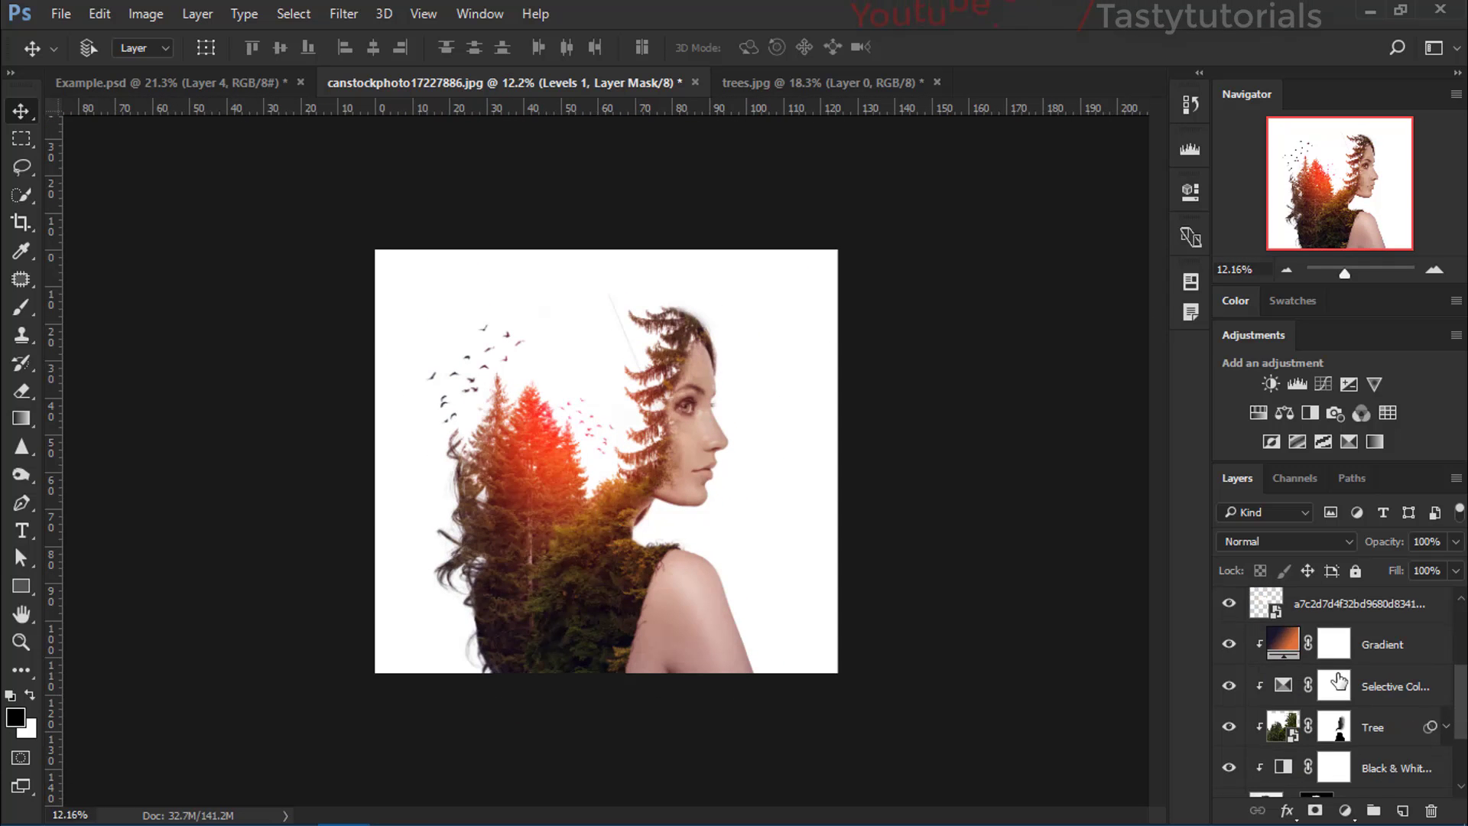
pyautogui.click(1229, 646)
pyautogui.scroll(2, 818, 566)
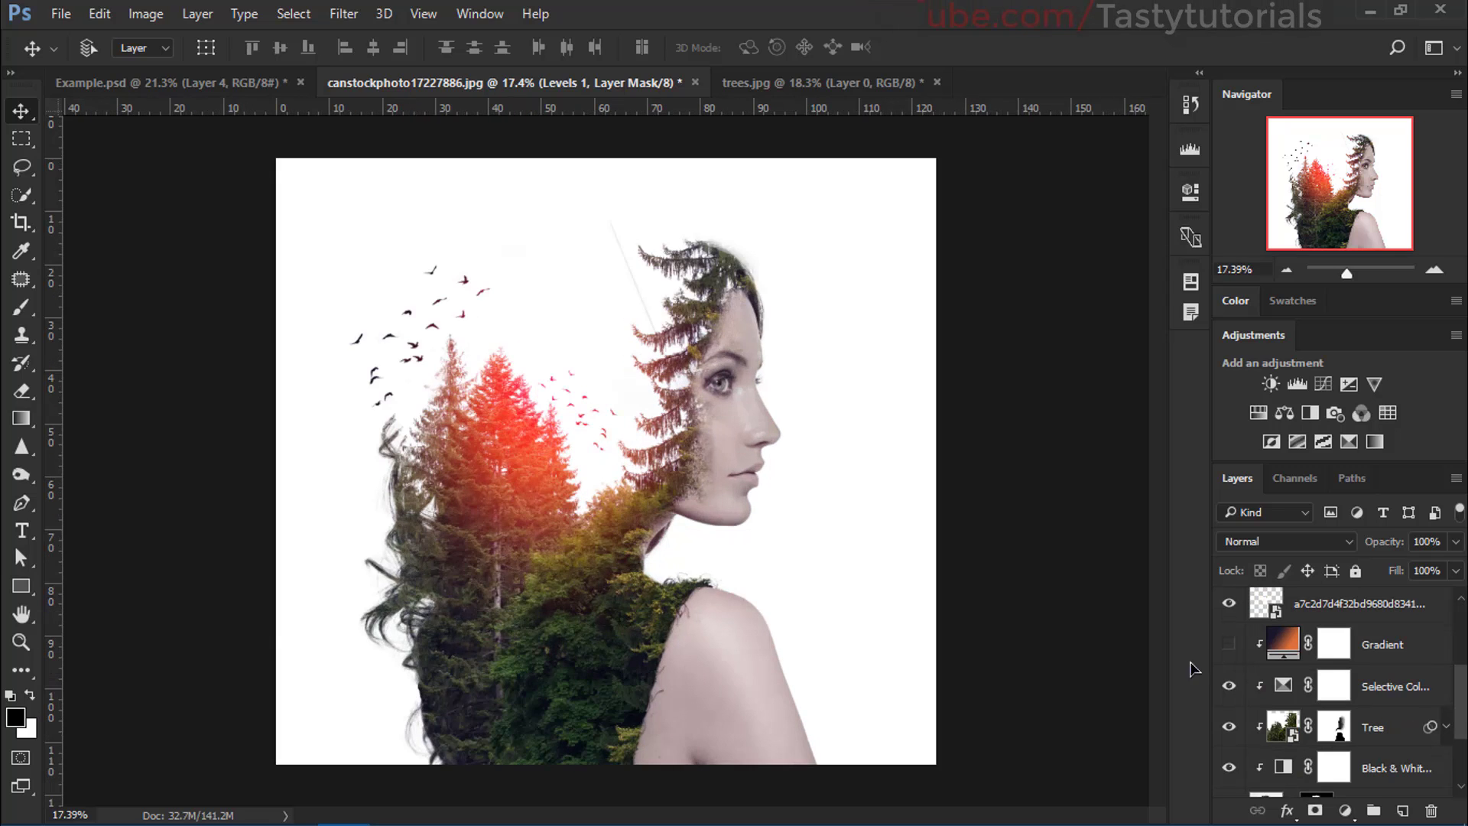
pyautogui.click(1230, 648)
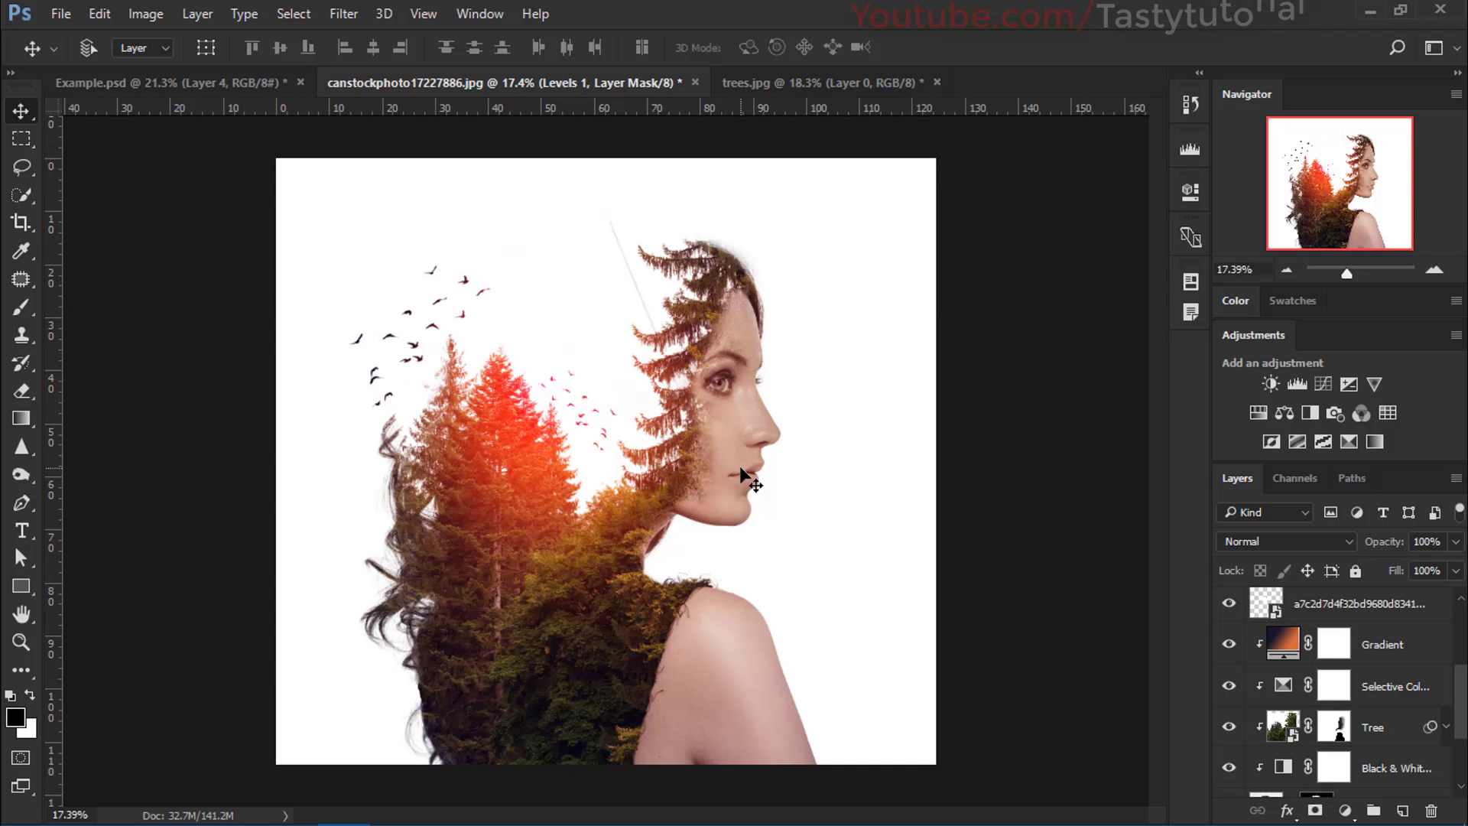